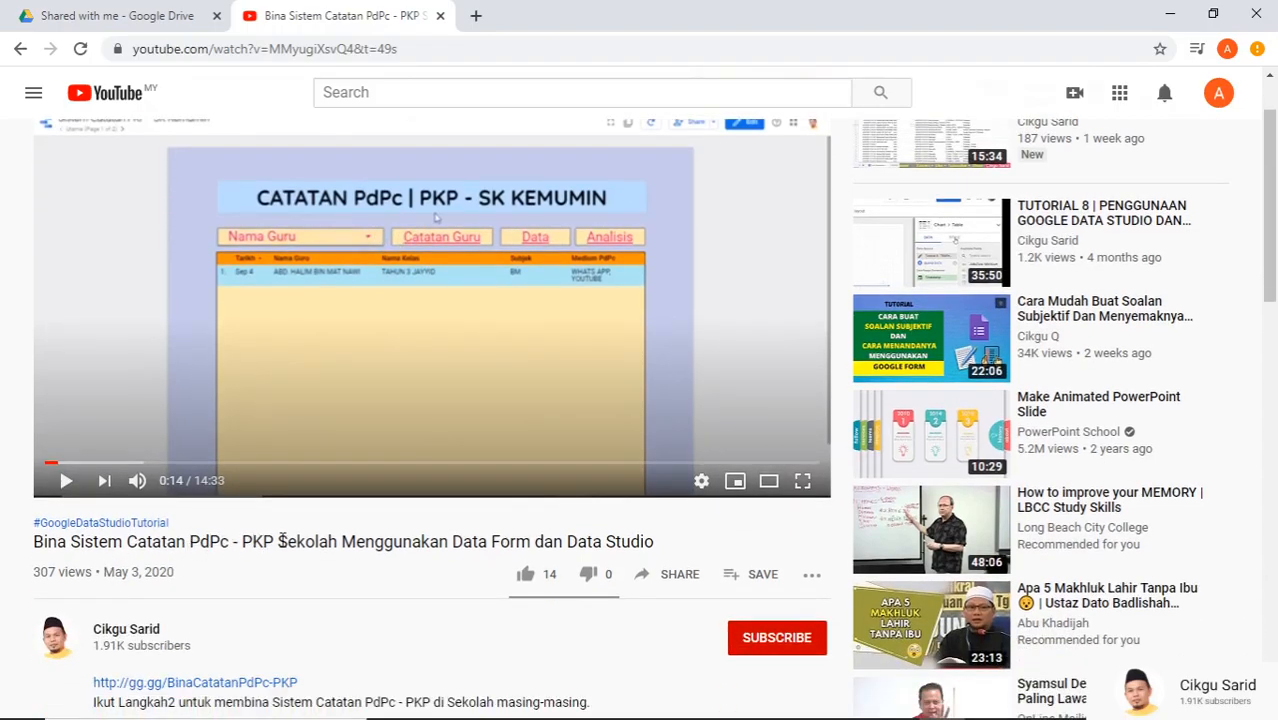
- Open the gg.gg/BinaCatatanPdPc-PKP link from the description of the YouTube video
{"action": "scroll", "coordinate": [415, 510], "scroll_direction": "up", "scroll_amount": 1}
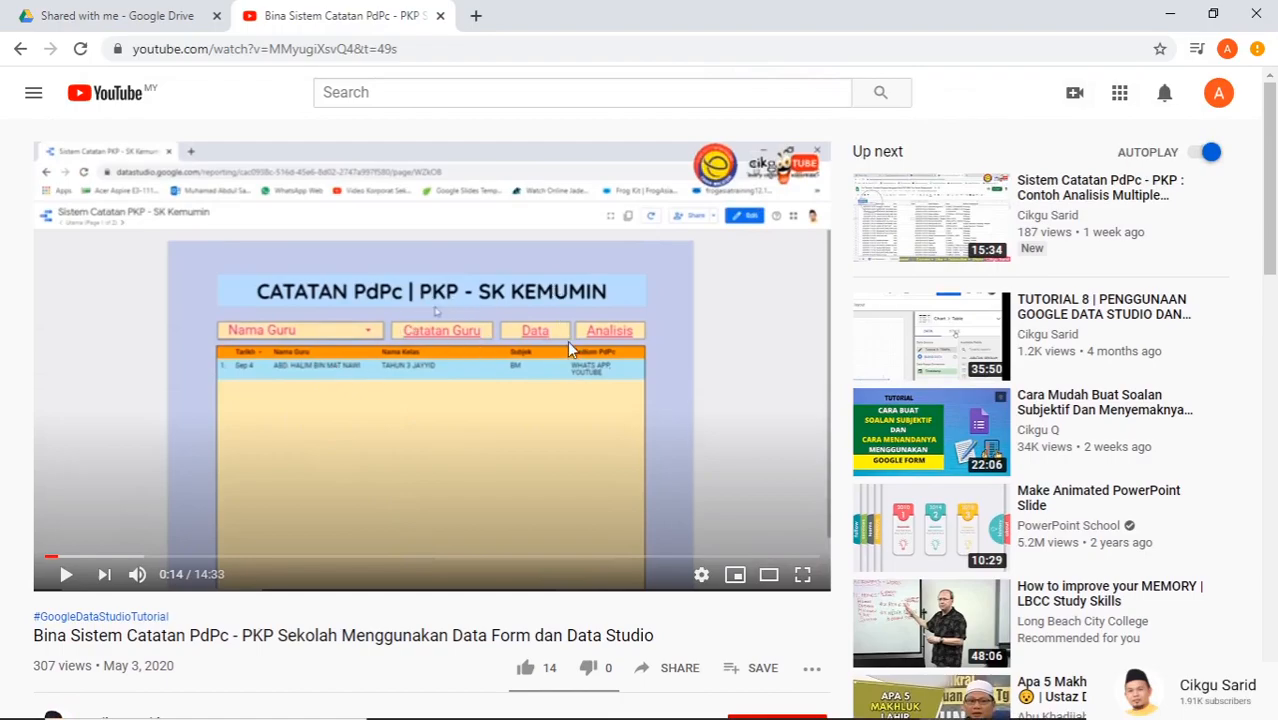
{"action": "scroll", "coordinate": [545, 371], "scroll_direction": "down", "scroll_amount": 1}
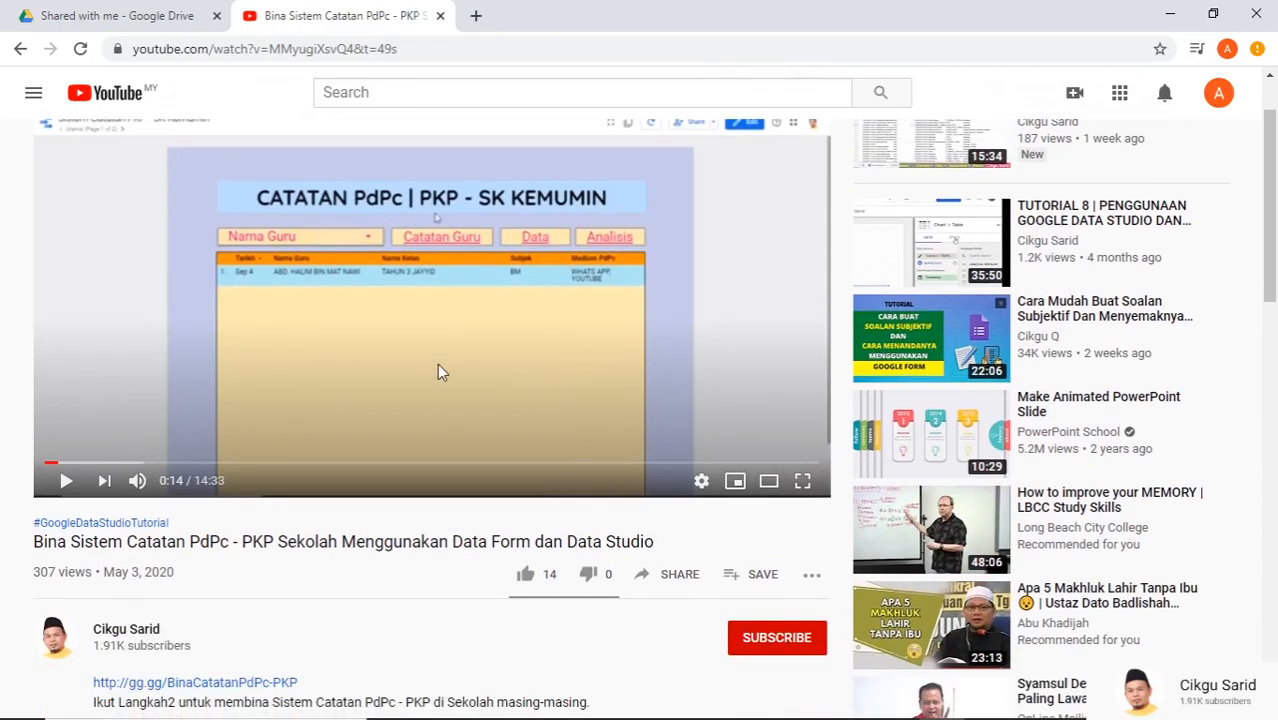
{"action": "scroll", "coordinate": [440, 372], "scroll_direction": "down", "scroll_amount": 1}
{"action": "scroll", "coordinate": [410, 316], "scroll_direction": "up", "scroll_amount": 2}
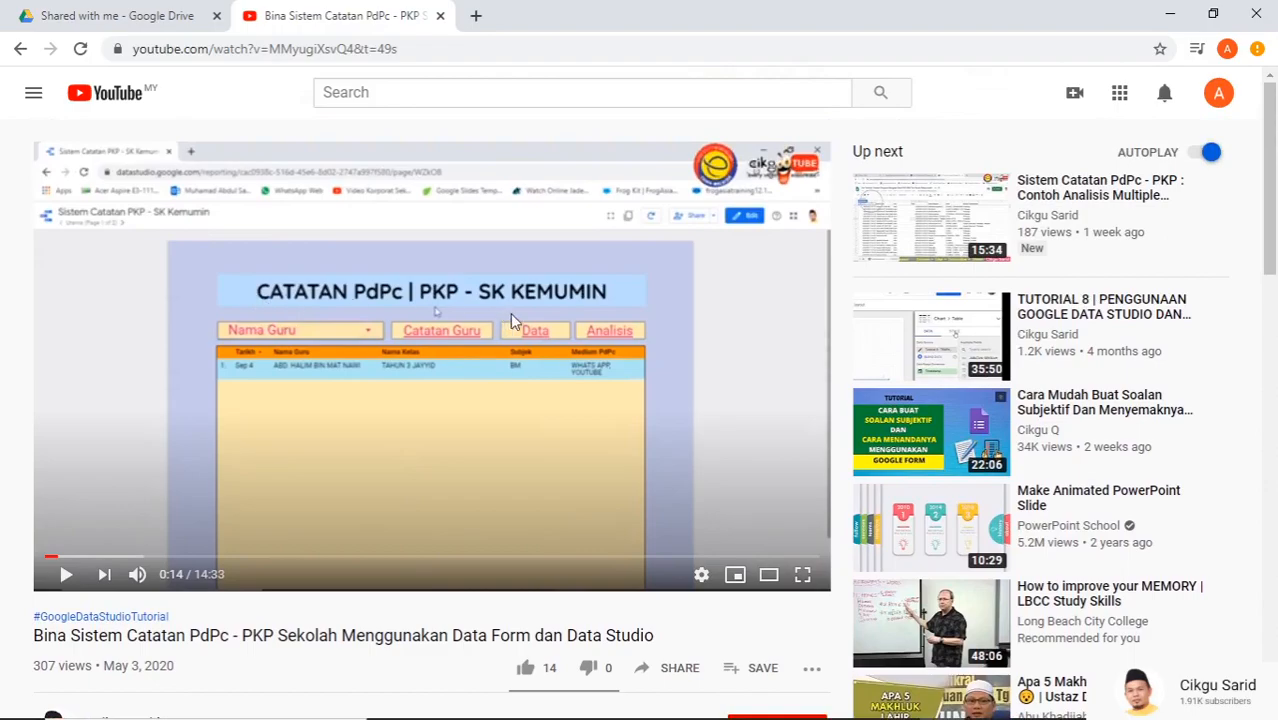
{"action": "scroll", "coordinate": [545, 484], "scroll_direction": "down", "scroll_amount": 1}
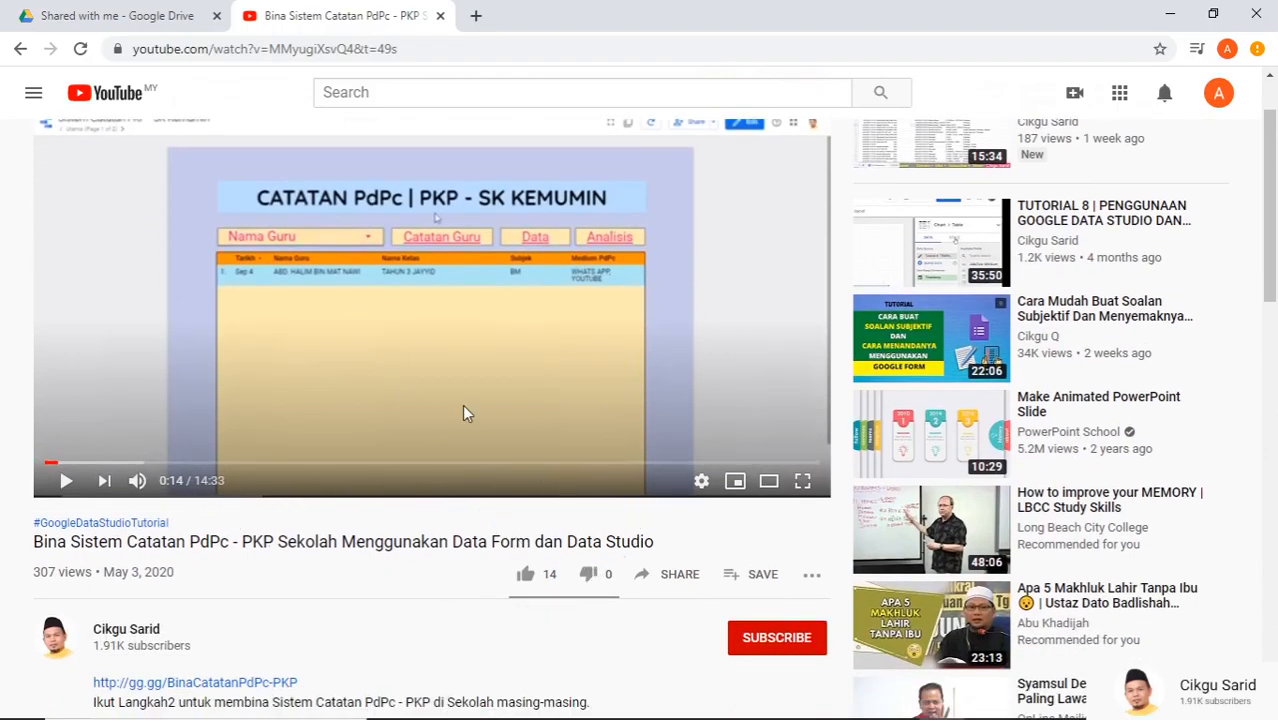
{"action": "scroll", "coordinate": [255, 314], "scroll_direction": "up", "scroll_amount": 1}
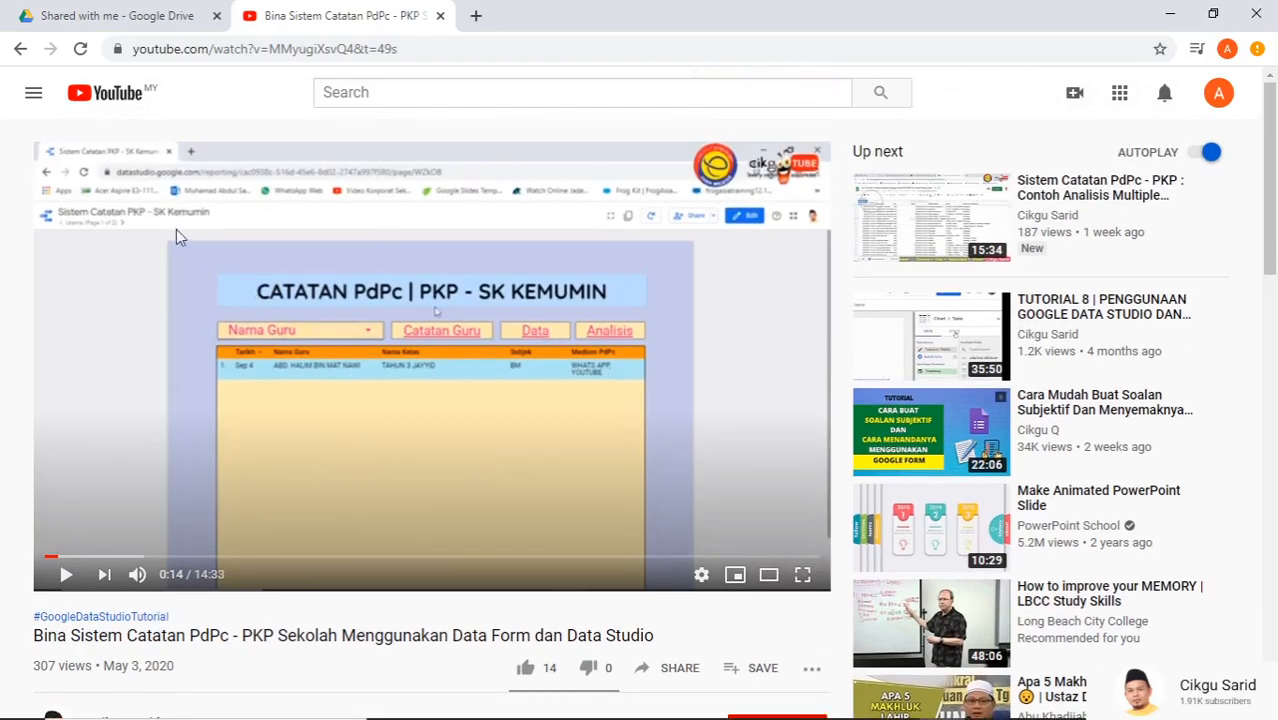
{"action": "scroll", "coordinate": [474, 386], "scroll_direction": "down", "scroll_amount": 2}
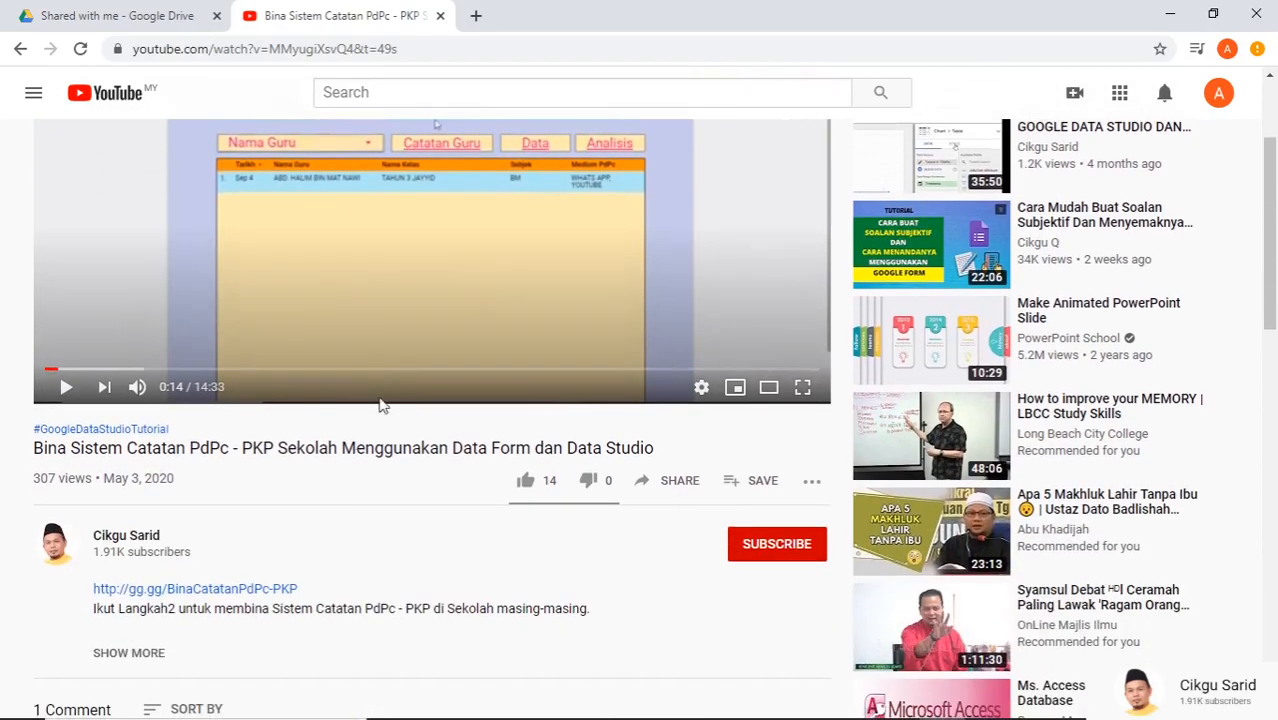
{"action": "left_click", "coordinate": [229, 590]}
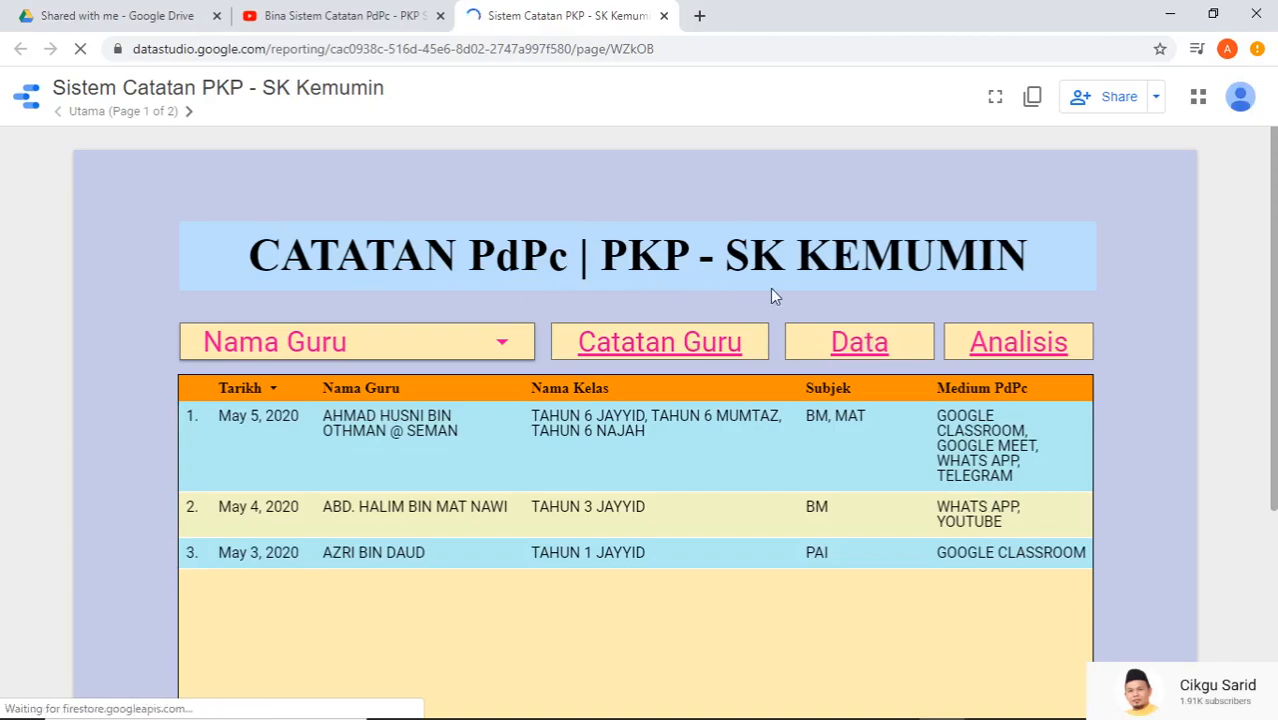
- Open the response spreadsheet behind the report's Data link
{"action": "scroll", "coordinate": [590, 265], "scroll_direction": "down", "scroll_amount": 1}
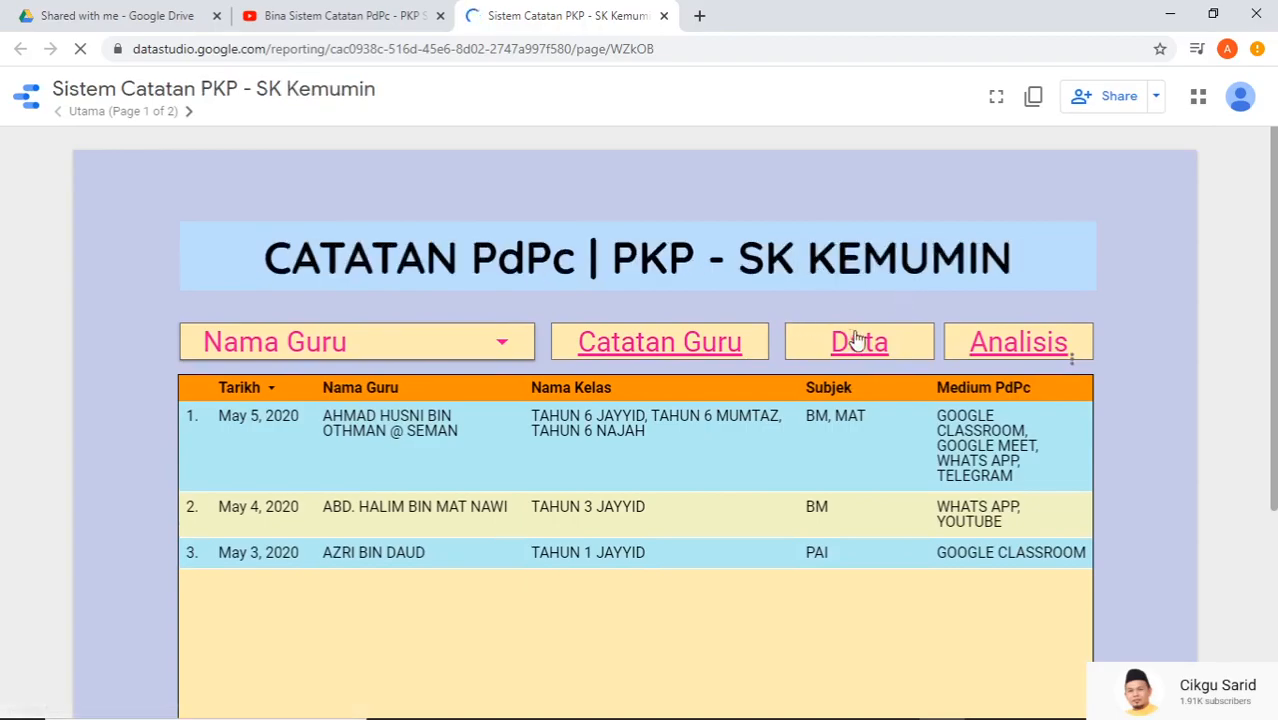
{"action": "left_click", "coordinate": [862, 354]}
{"action": "left_click", "coordinate": [862, 354]}
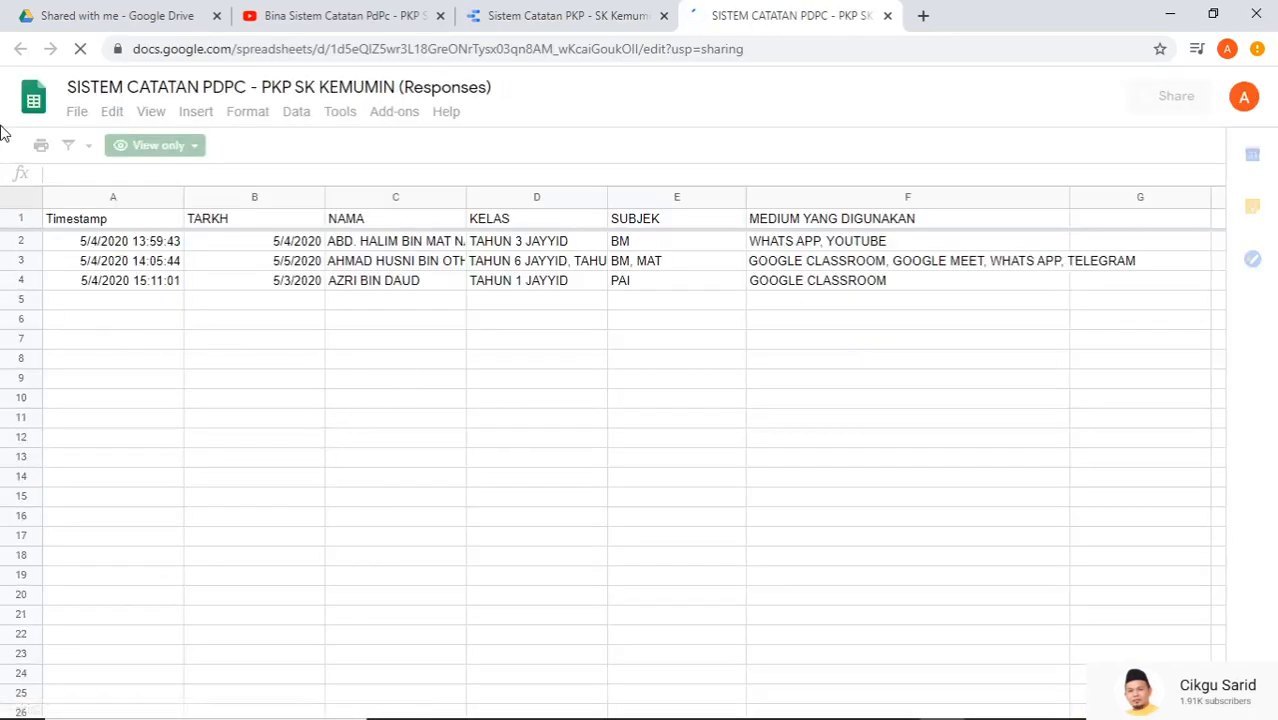
- Copy the response spreadsheet to My Drive as "SISTEM CATATN SK MULONG 2" and close the original spreadsheet
{"action": "left_click", "coordinate": [84, 121]}
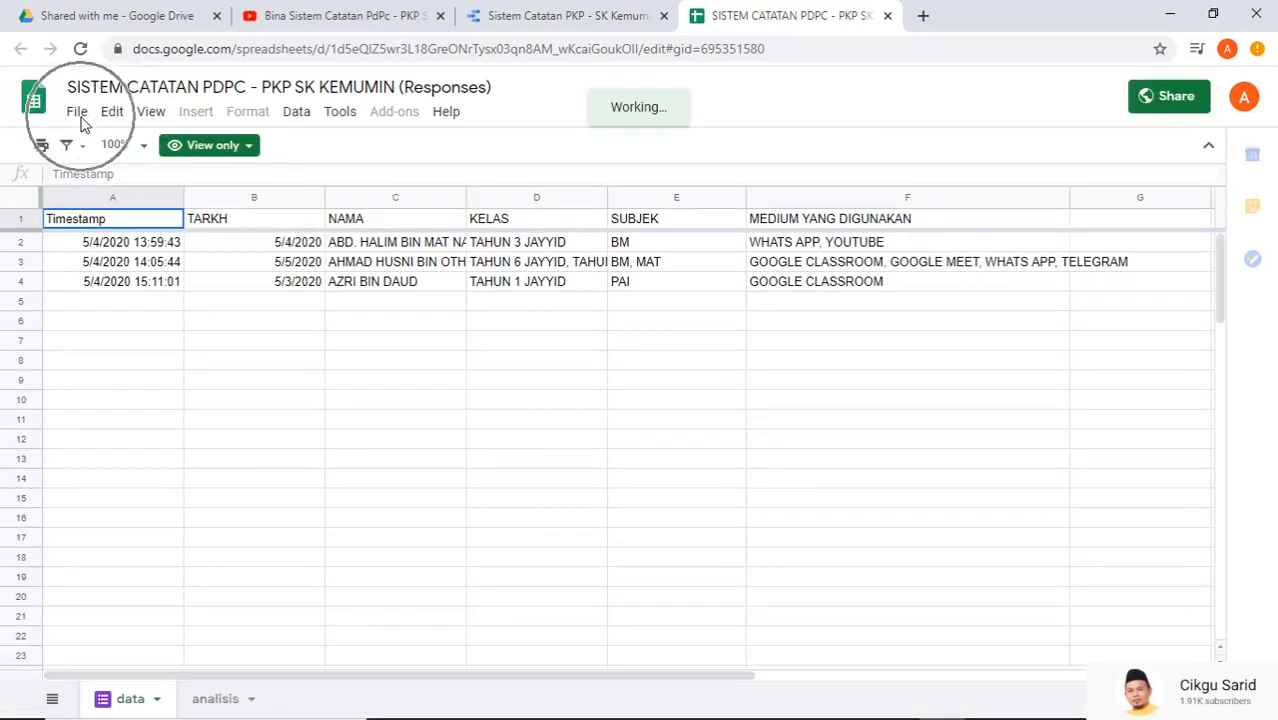
{"action": "left_click", "coordinate": [176, 293]}
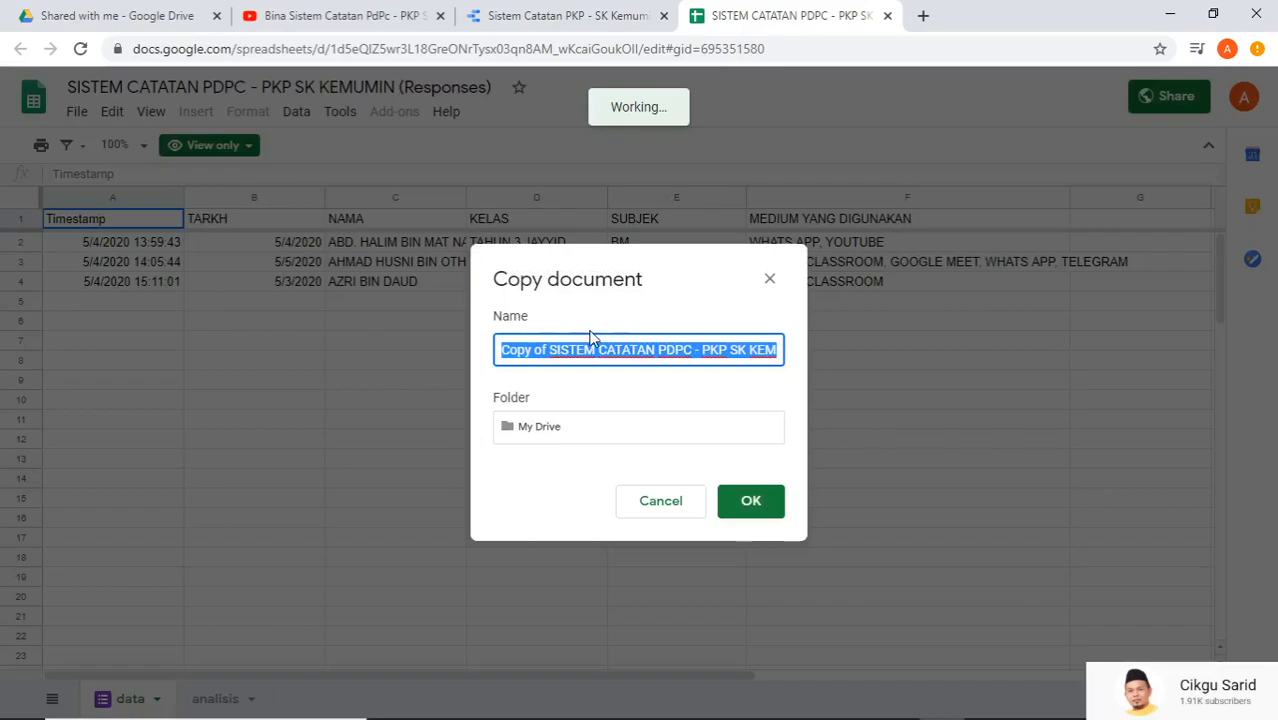
{"action": "type", "text": "si"}
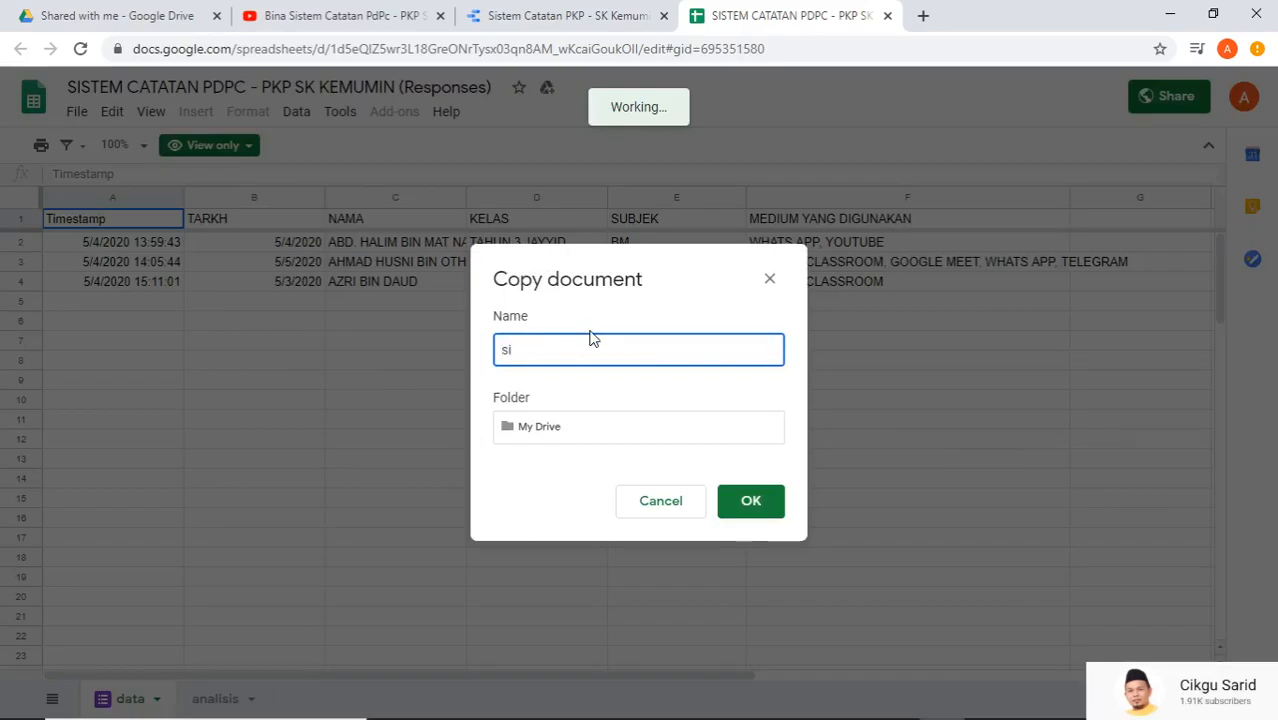
{"action": "key", "text": "BackSpace"}
{"action": "key", "text": "BackSpace"}
{"action": "type", "text": "SISTEM CATATN SK MULONG 2"}
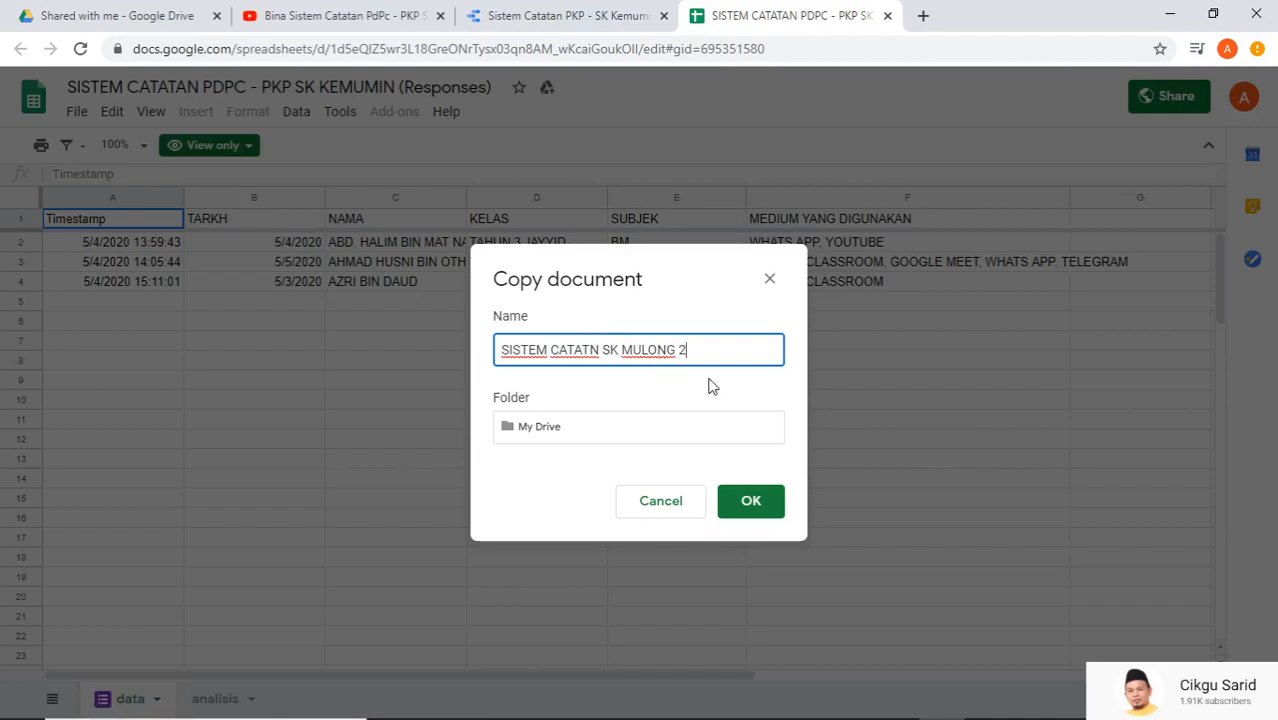
{"action": "left_click", "coordinate": [760, 501]}
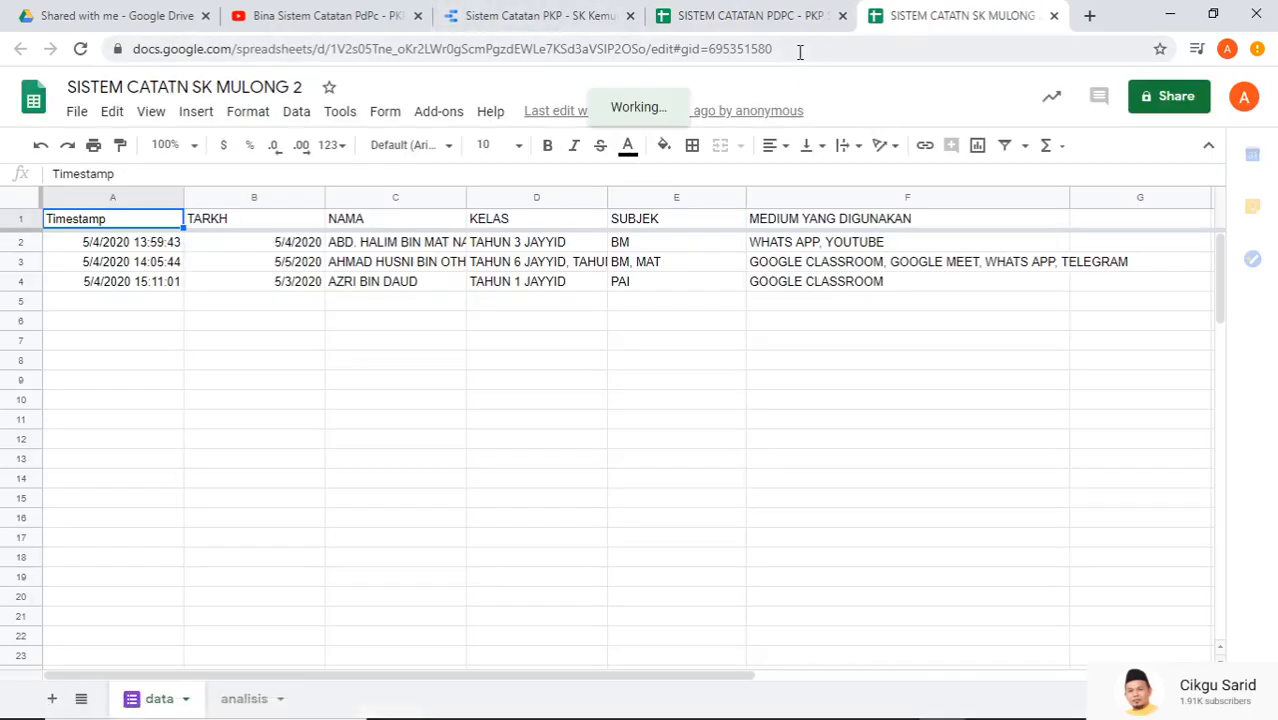
{"action": "left_click", "coordinate": [841, 16]}
{"action": "left_click", "coordinate": [841, 16]}
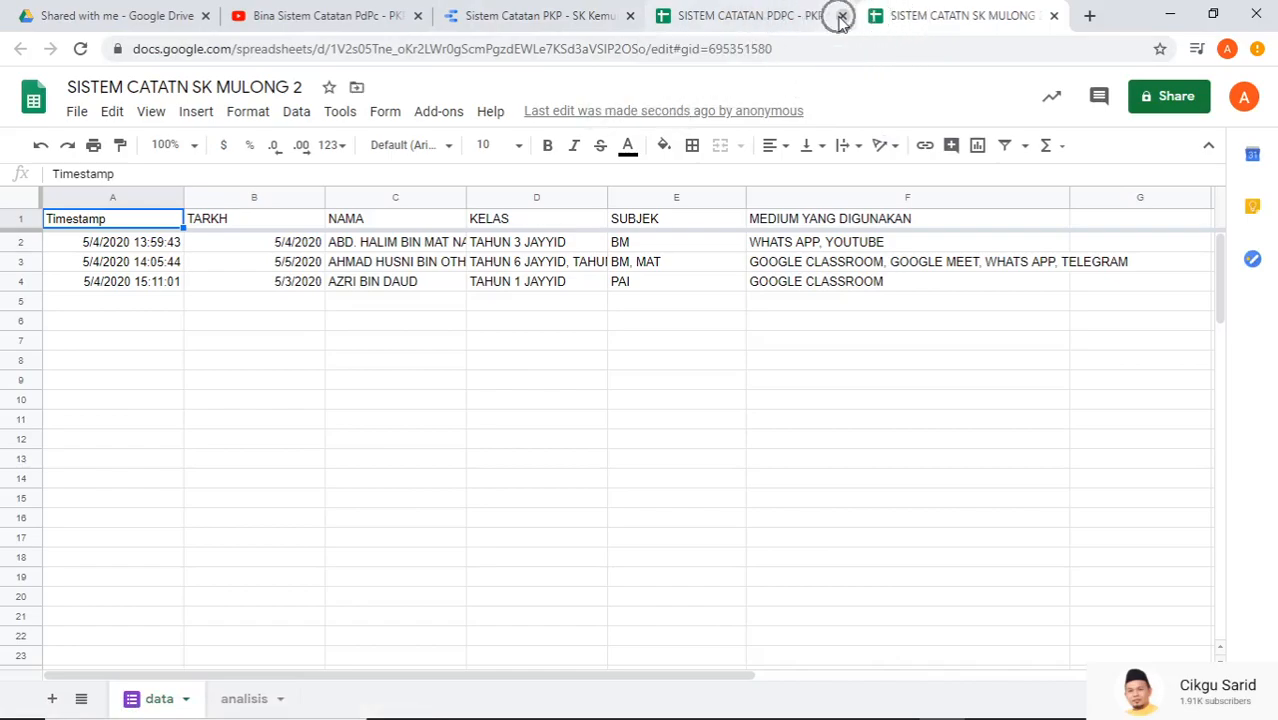
- Open the copied spreadsheet's linked form for editing and rename the form file "SISTEM CATATAN PDPC - PKP SKMULONG2"
{"action": "left_click", "coordinate": [386, 112]}
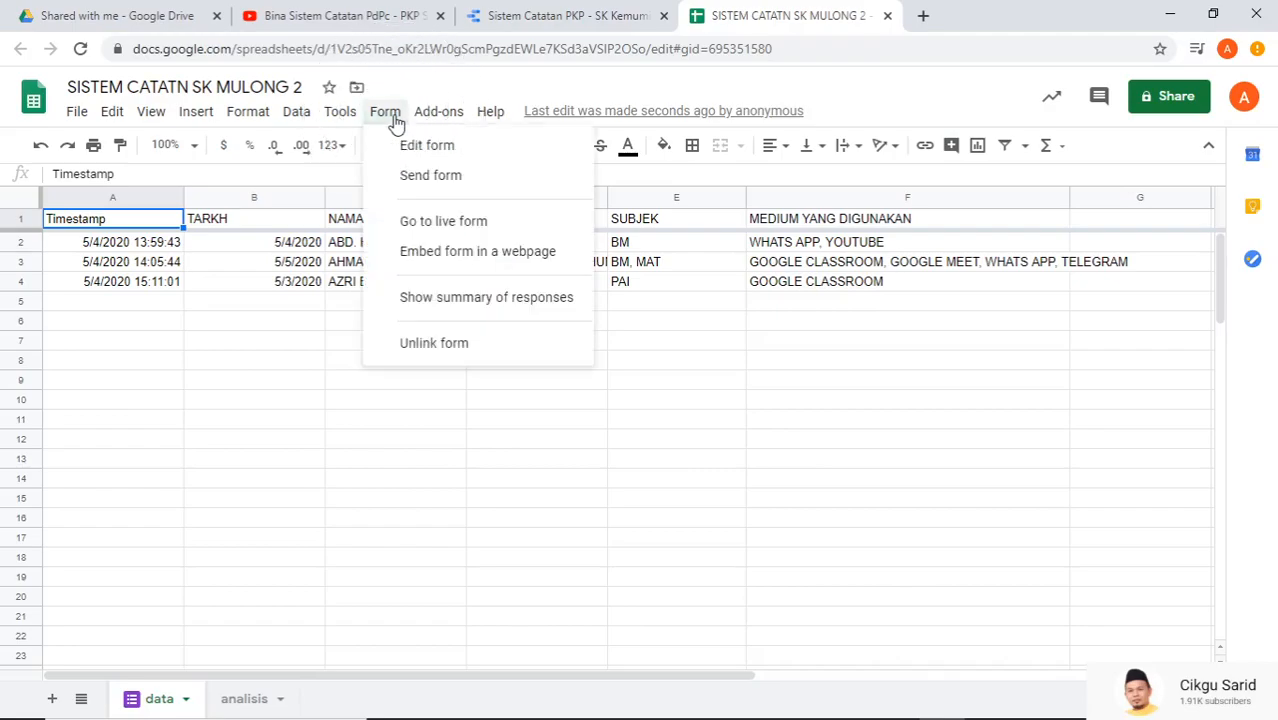
{"action": "left_click", "coordinate": [445, 150]}
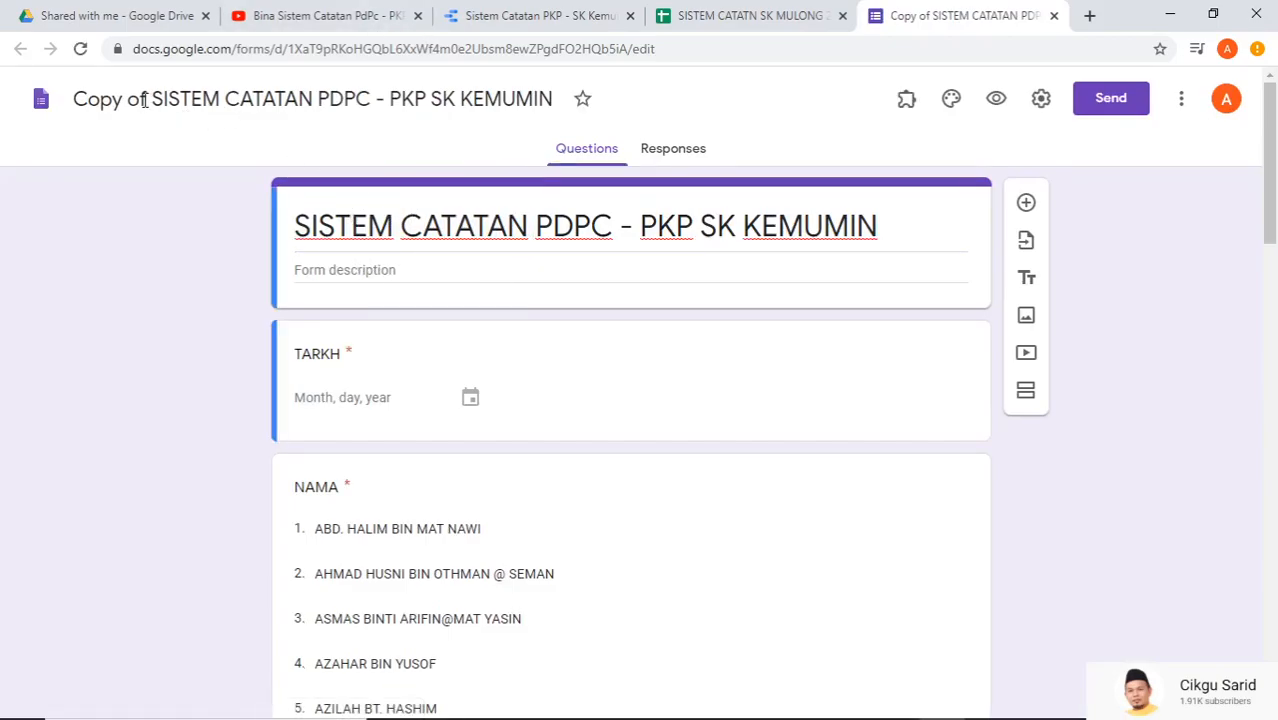
{"action": "left_click_drag", "start_coordinate": [148, 99], "coordinate": [68, 103]}
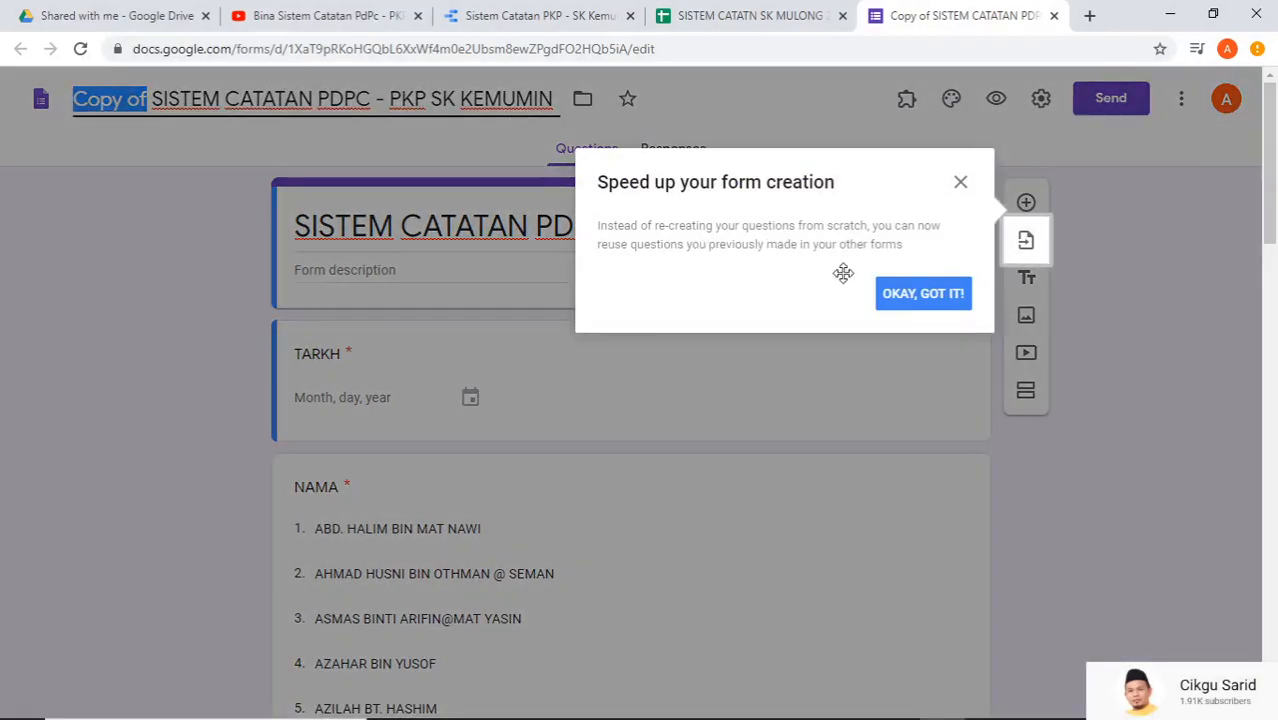
{"action": "left_click", "coordinate": [905, 293]}
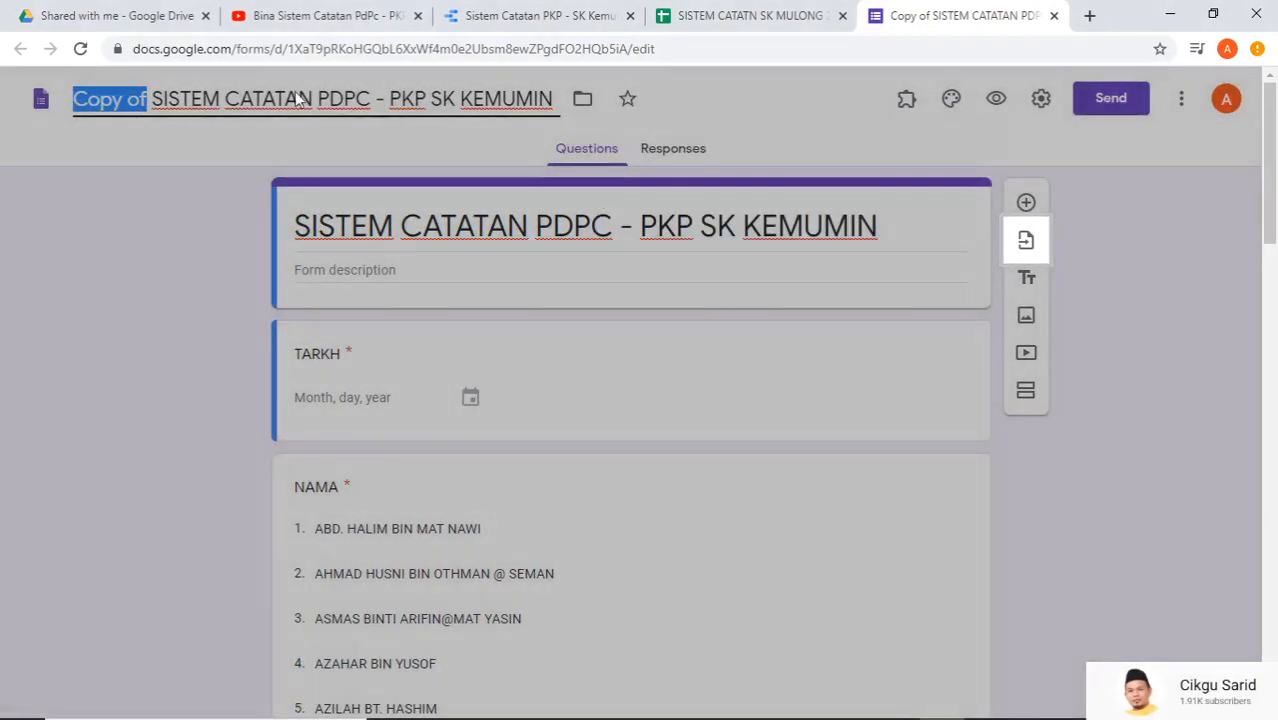
{"action": "key", "text": "BackSpace"}
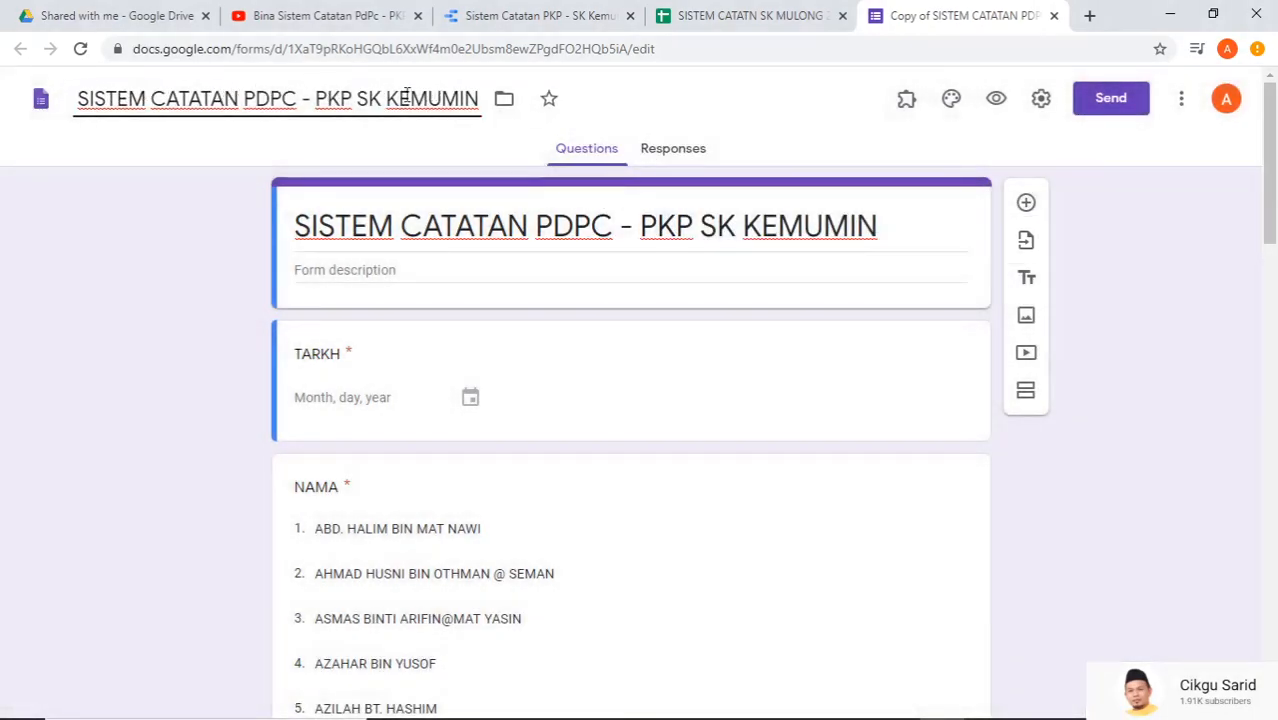
{"action": "left_click_drag", "start_coordinate": [433, 103], "coordinate": [482, 102]}
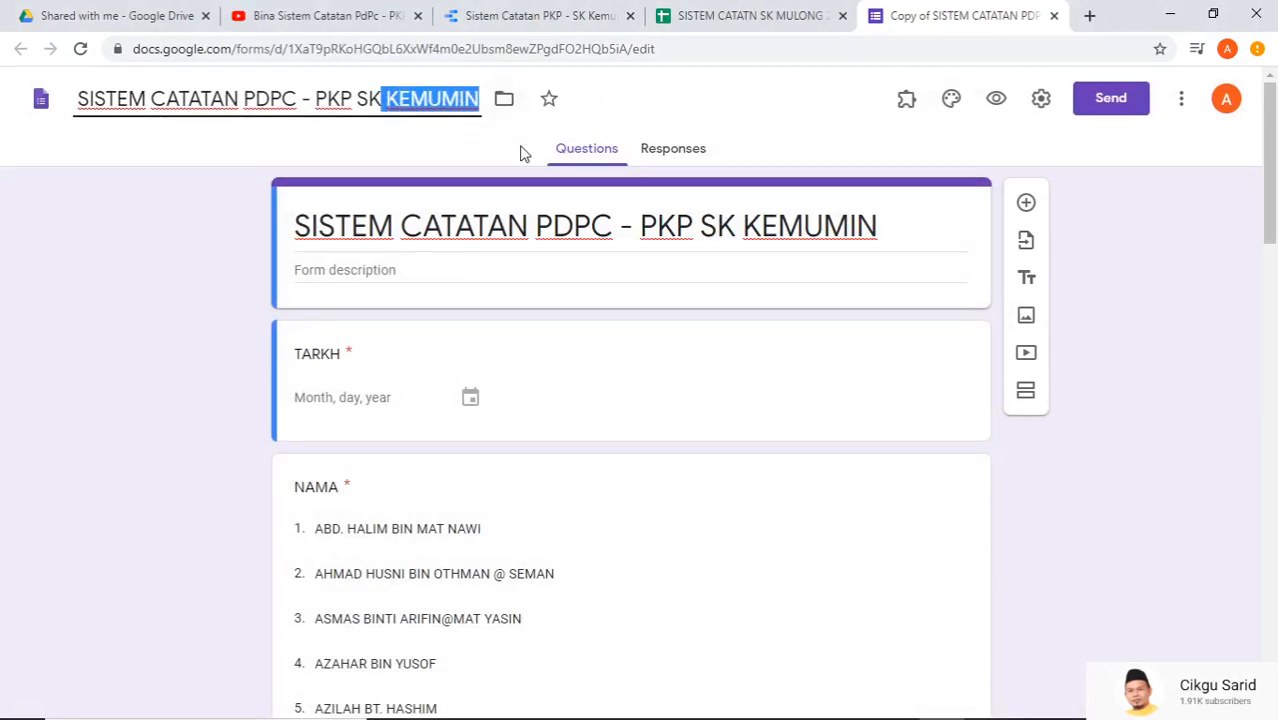
{"action": "type", "text": "MULO"}
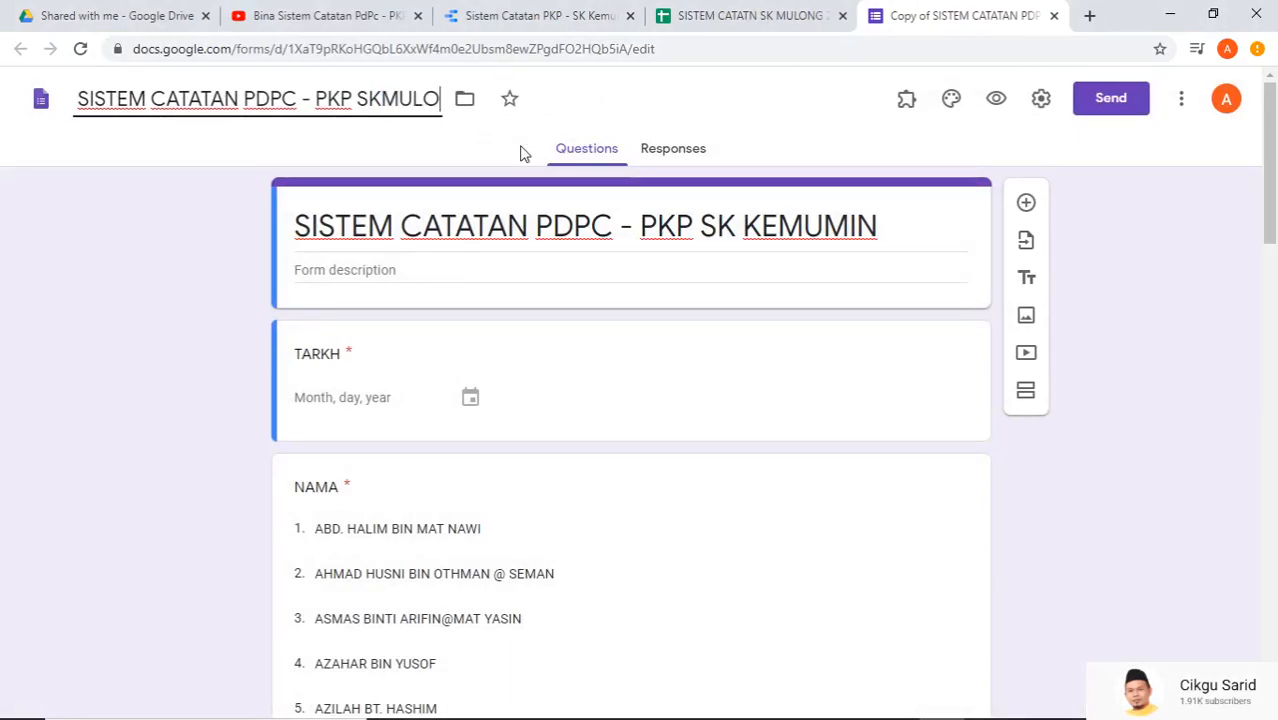
{"action": "type", "text": "NG2"}
- Change the form's heading to "SISTEM CATATAN PDPC - PKP SK MULONG 2"
{"action": "left_click", "coordinate": [749, 216]}
{"action": "left_click", "coordinate": [760, 220]}
{"action": "left_click_drag", "start_coordinate": [784, 226], "coordinate": [887, 242]}
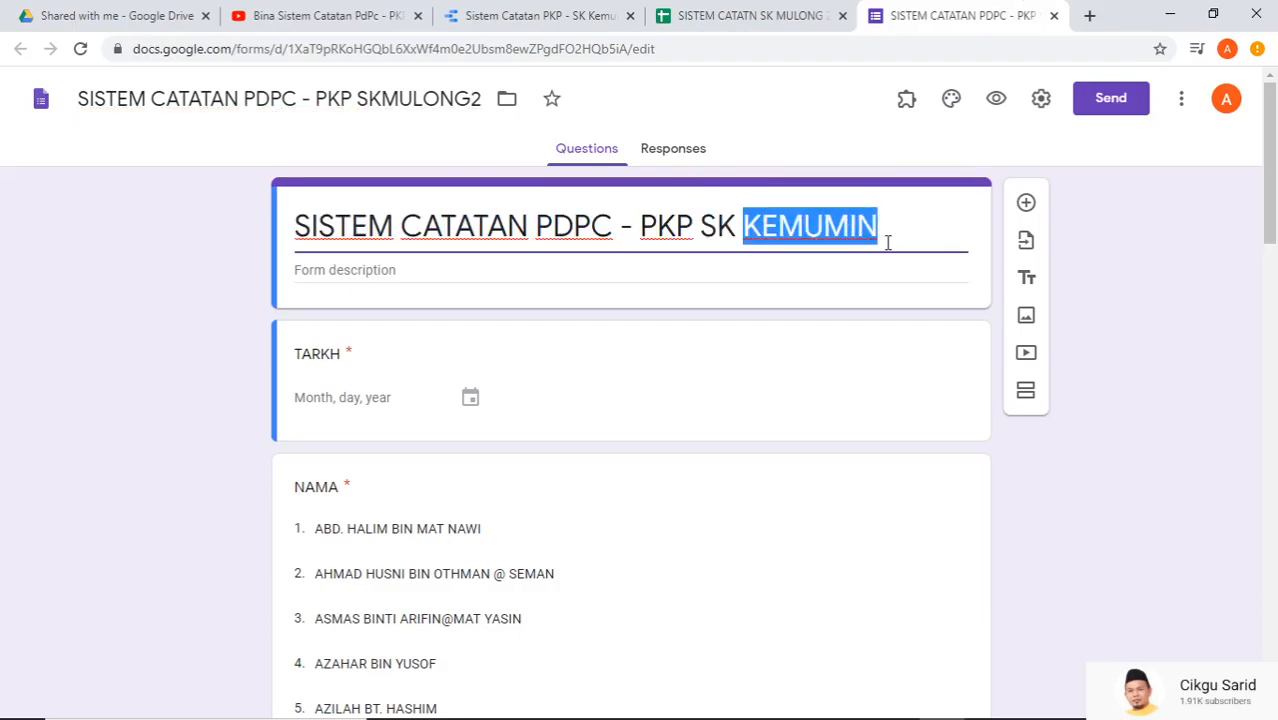
{"action": "type", "text": "MU"}
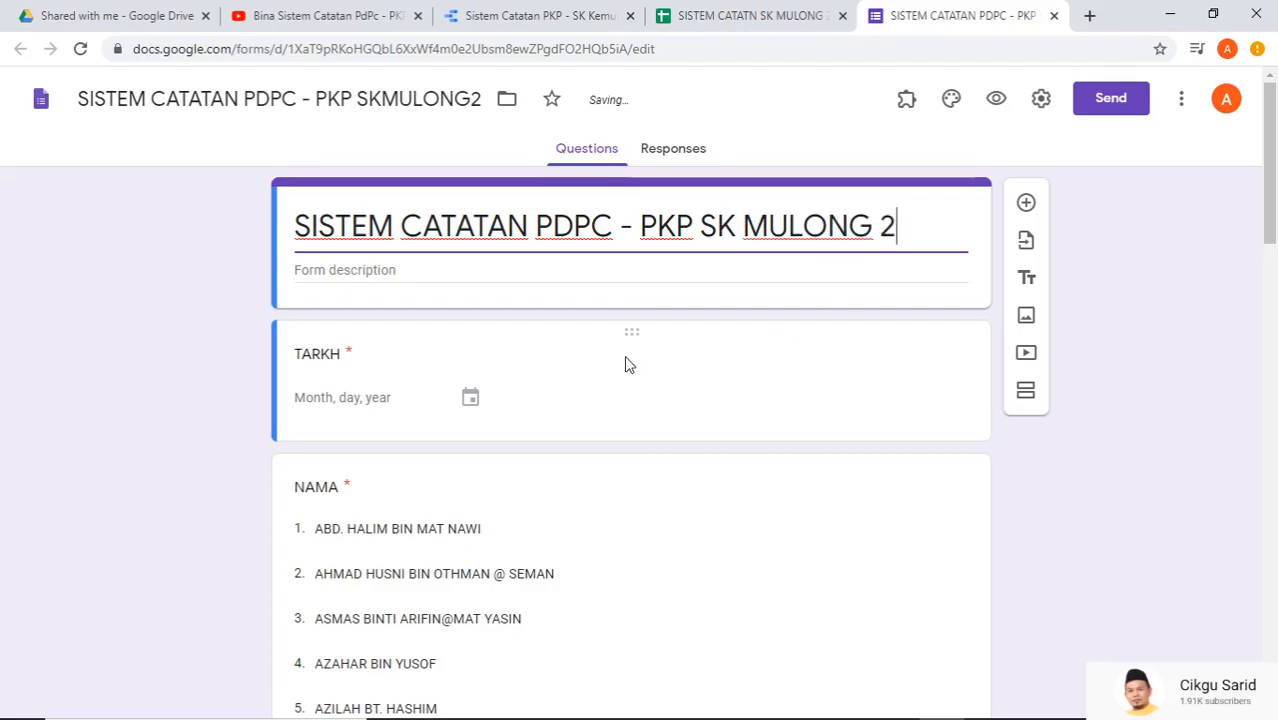
- Remove every dropdown option except the first from the NAMA question
{"action": "scroll", "coordinate": [610, 380], "scroll_direction": "down", "scroll_amount": 1}
{"action": "left_click", "coordinate": [485, 478]}
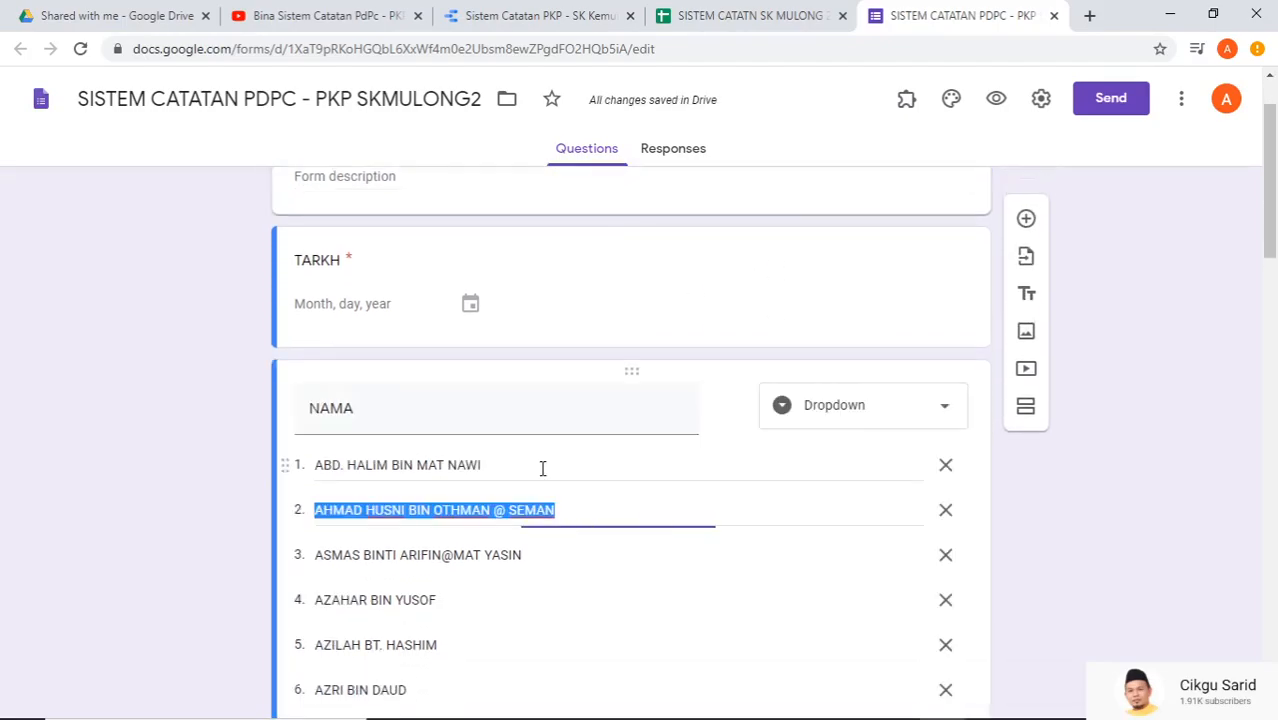
{"action": "left_click", "coordinate": [946, 511]}
{"action": "left_click", "coordinate": [947, 510]}
{"action": "left_click", "coordinate": [948, 510]}
{"action": "left_click", "coordinate": [947, 510]}
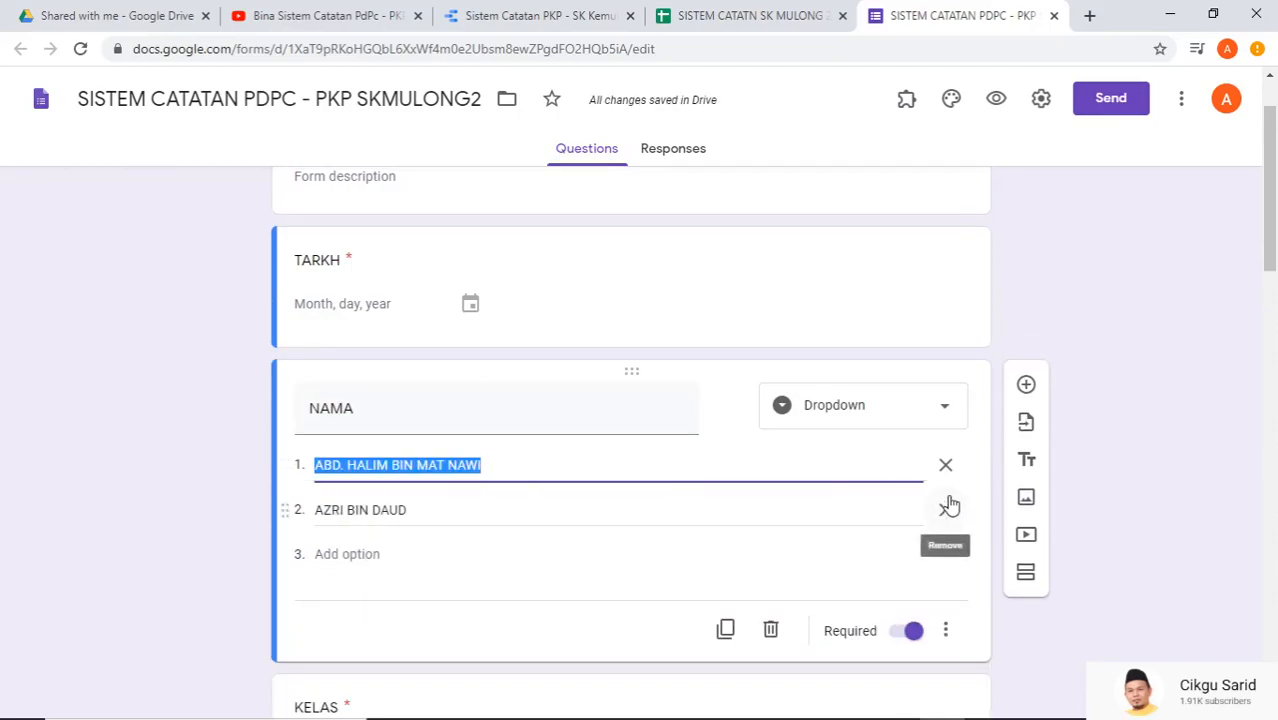
{"action": "left_click", "coordinate": [946, 511]}
- Switch to the Excel workbook and copy the teacher names in B2:B56 of the Nama column
{"action": "left_click", "coordinate": [893, 701]}
{"action": "left_click_drag", "start_coordinate": [178, 236], "coordinate": [190, 640]}
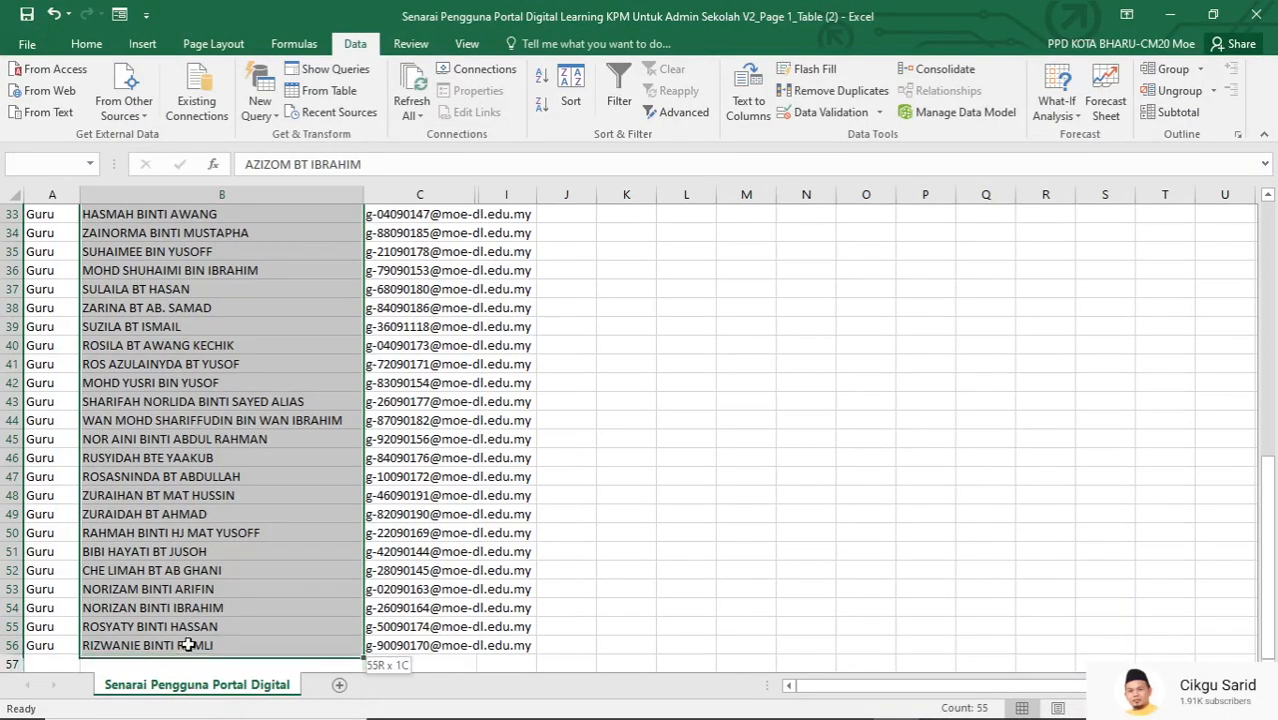
{"action": "right_click", "coordinate": [188, 543]}
{"action": "left_click", "coordinate": [258, 174]}
{"action": "scroll", "coordinate": [713, 640], "scroll_direction": "up", "scroll_amount": 11}
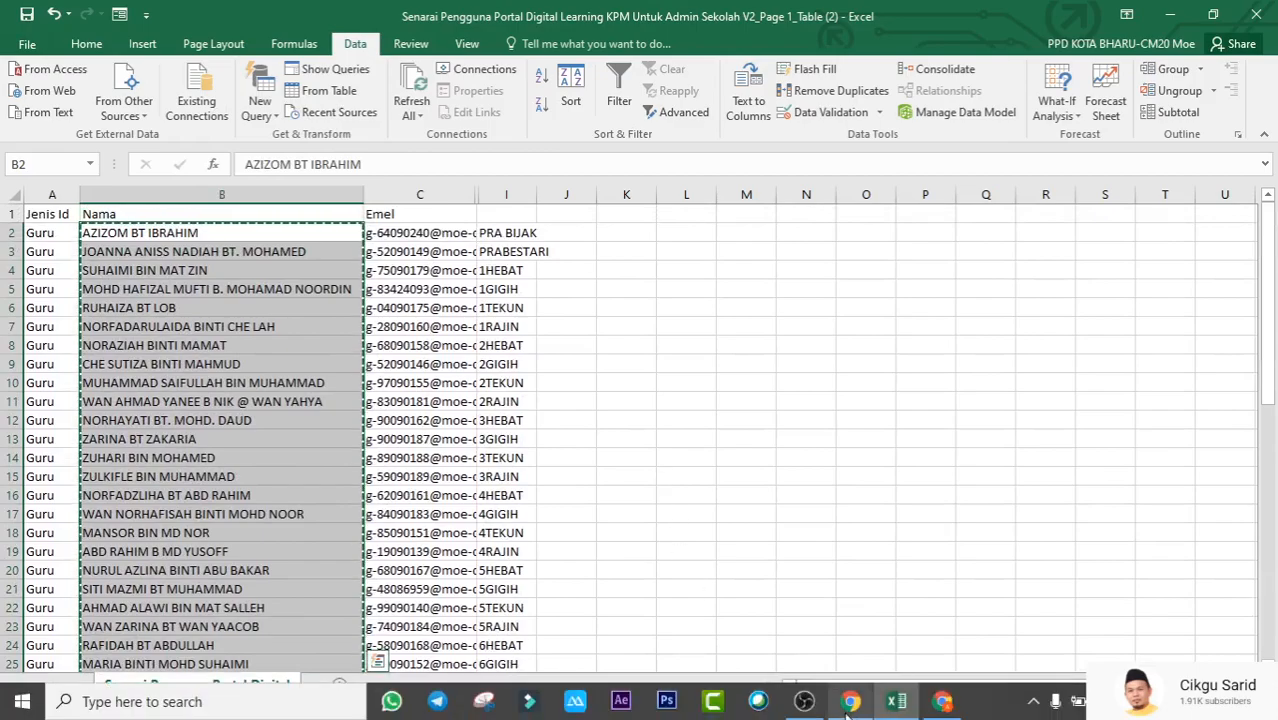
- Return to the form in Chrome and replace the remaining NAMA option with the copied teacher names
{"action": "mouse_move", "coordinate": [942, 701]}
{"action": "left_click", "coordinate": [830, 610]}
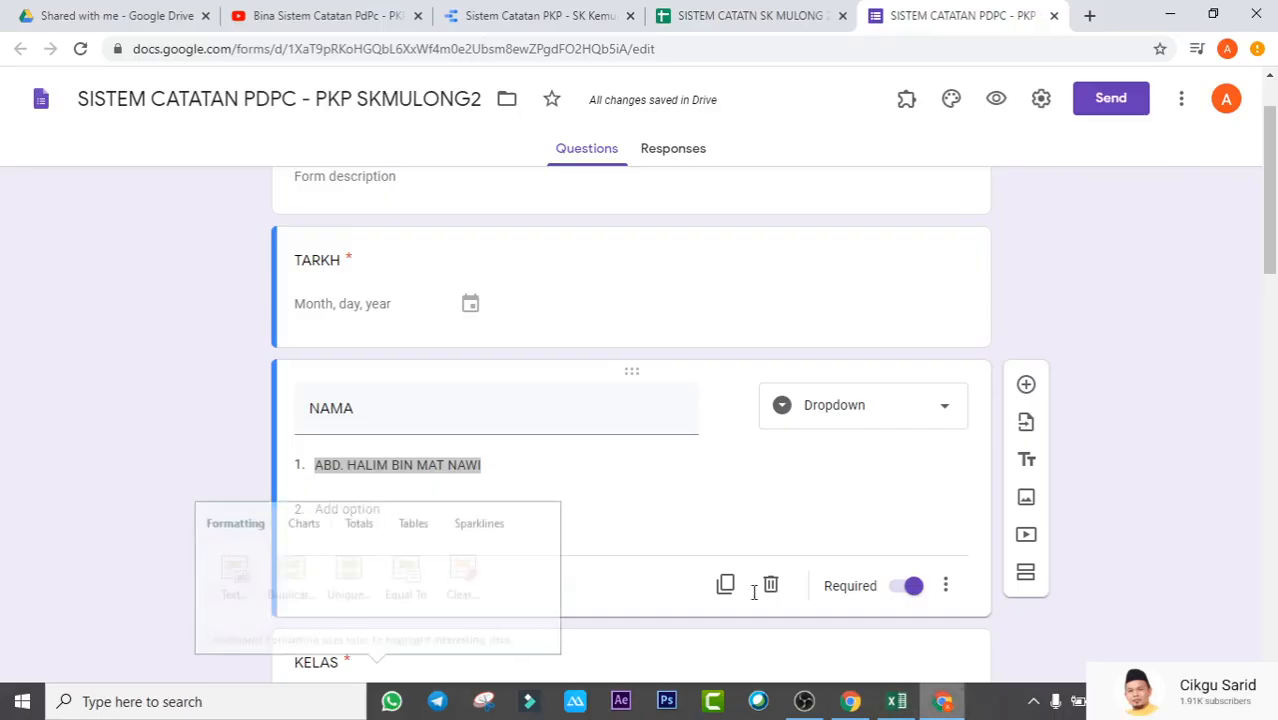
{"action": "right_click", "coordinate": [419, 464]}
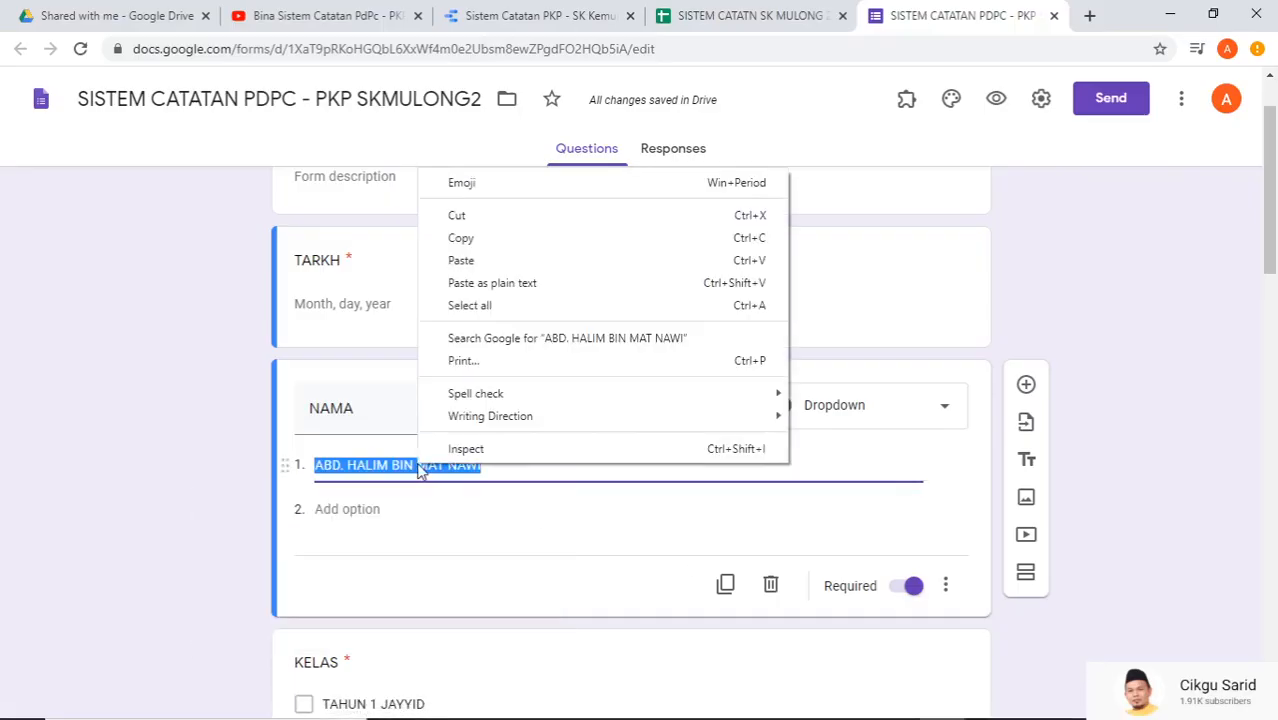
{"action": "left_click", "coordinate": [475, 262]}
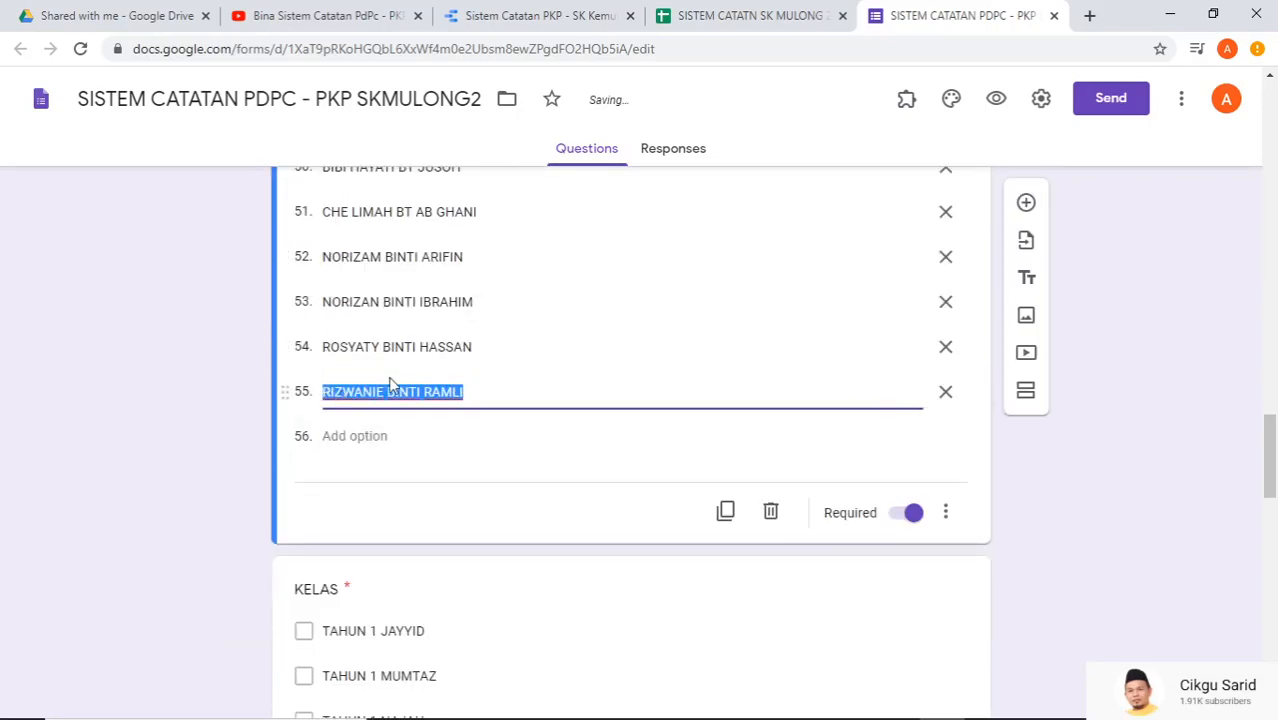
- Remove all KELAS checkbox options except TAHUN 6 NAJAH
{"action": "scroll", "coordinate": [636, 552], "scroll_direction": "down", "scroll_amount": 3}
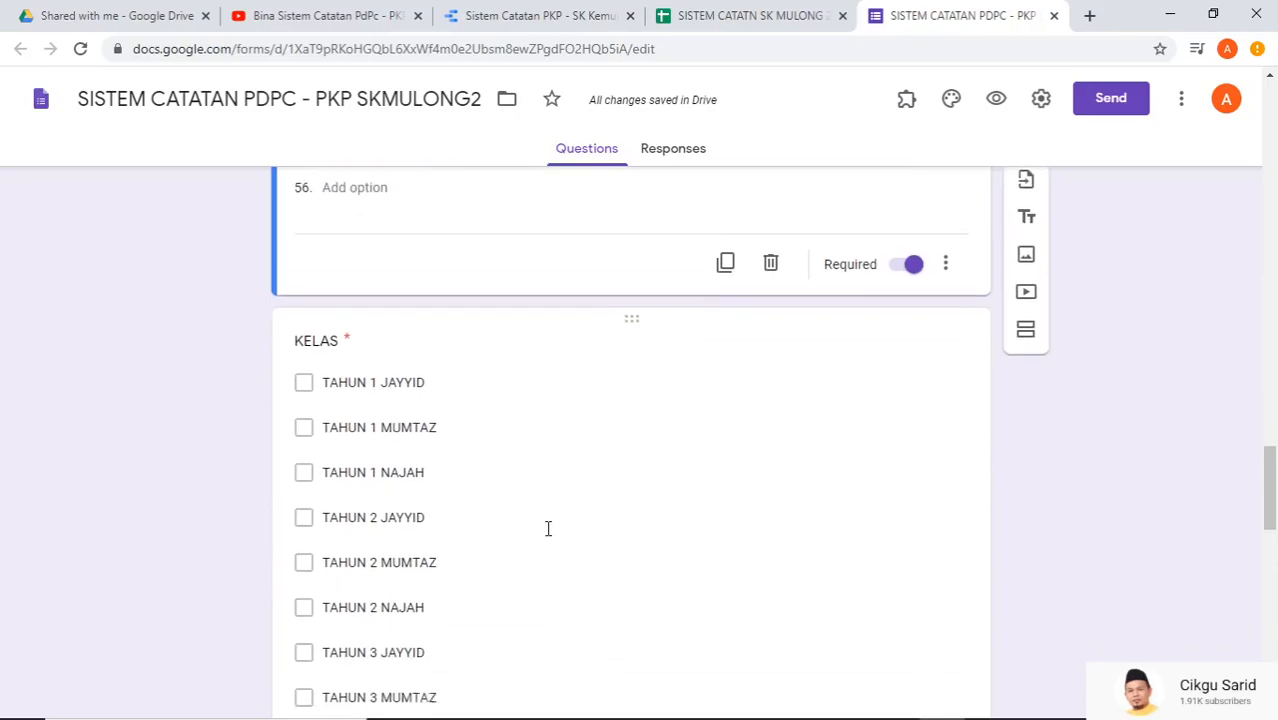
{"action": "left_click", "coordinate": [548, 529]}
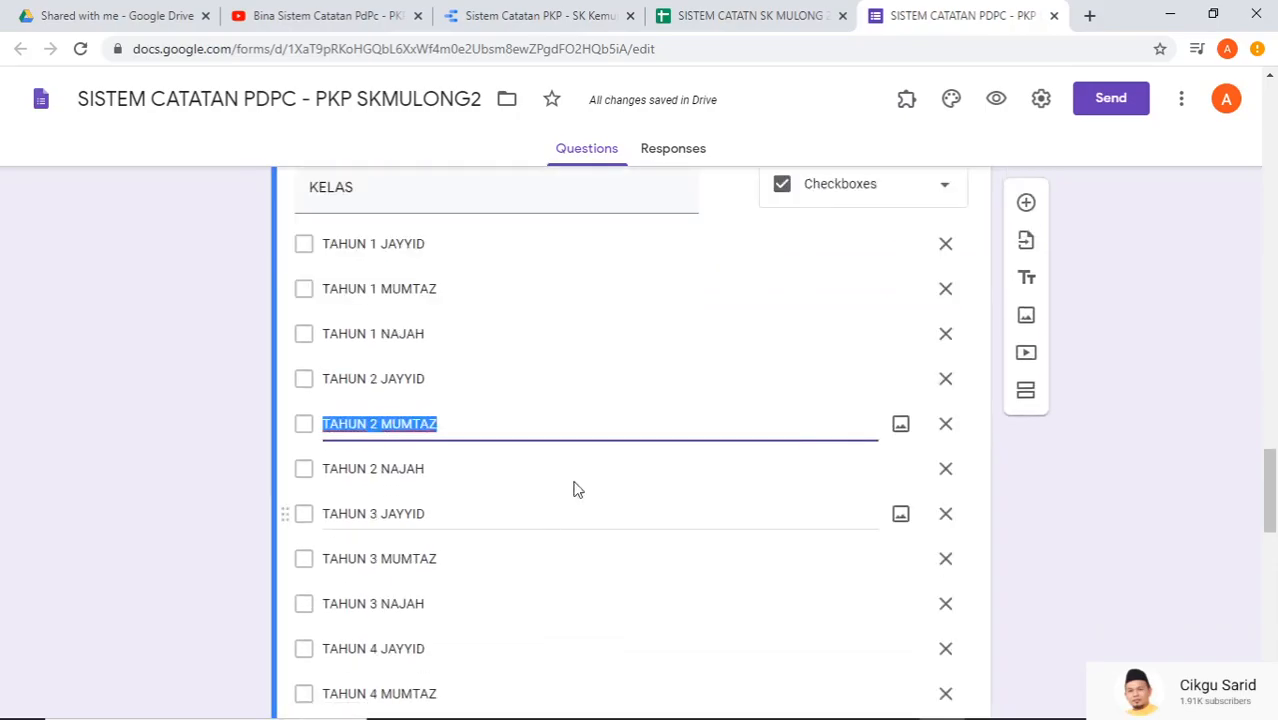
{"action": "left_click", "coordinate": [946, 245]}
{"action": "left_click", "coordinate": [946, 245]}
{"action": "left_click", "coordinate": [946, 245]}
{"action": "left_click", "coordinate": [946, 245]}
{"action": "left_click", "coordinate": [946, 245]}
{"action": "left_click", "coordinate": [946, 245]}
{"action": "left_click", "coordinate": [946, 245]}
{"action": "left_click", "coordinate": [946, 245]}
{"action": "left_click", "coordinate": [946, 245]}
{"action": "left_click", "coordinate": [946, 245]}
{"action": "left_click", "coordinate": [946, 245]}
{"action": "left_click", "coordinate": [946, 245]}
{"action": "left_click", "coordinate": [946, 245]}
{"action": "left_click", "coordinate": [946, 245]}
{"action": "left_click", "coordinate": [946, 245]}
{"action": "left_click", "coordinate": [946, 245]}
{"action": "left_click", "coordinate": [946, 245]}
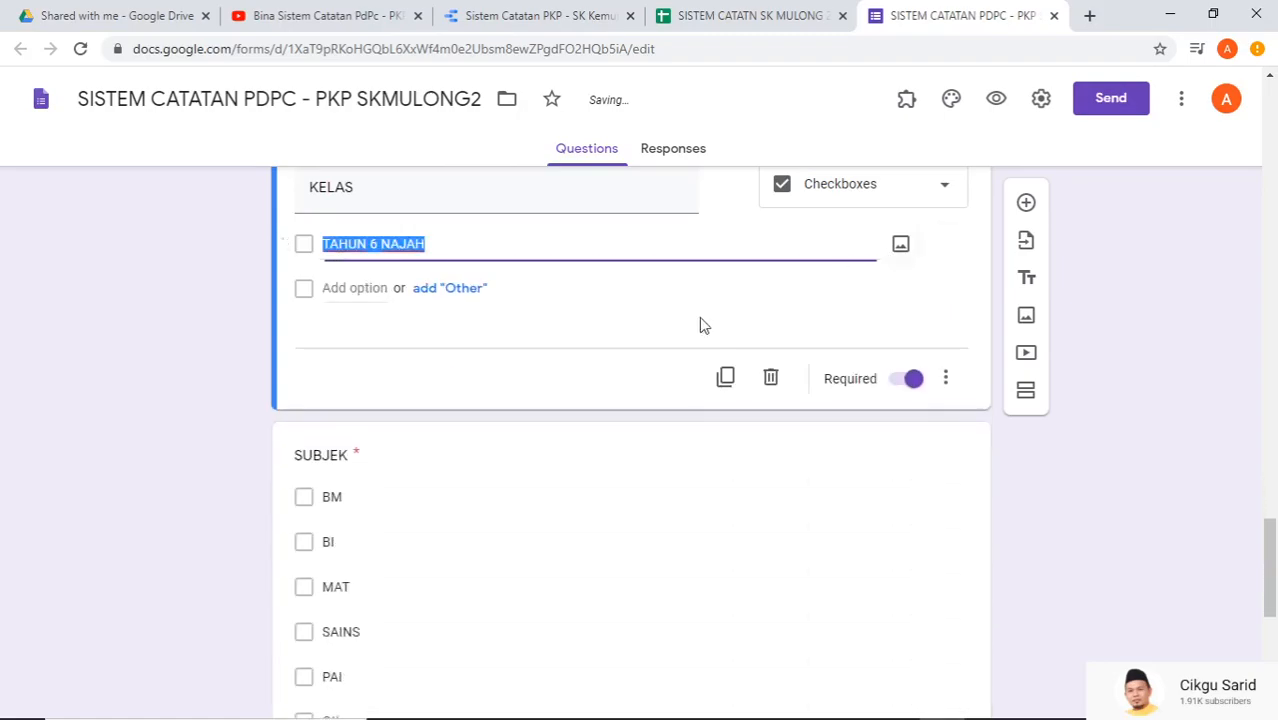
- Switch to the Excel workbook and copy the class names in column I, from PRA BIJAK in I2 down to the last class
{"action": "left_click", "coordinate": [902, 702]}
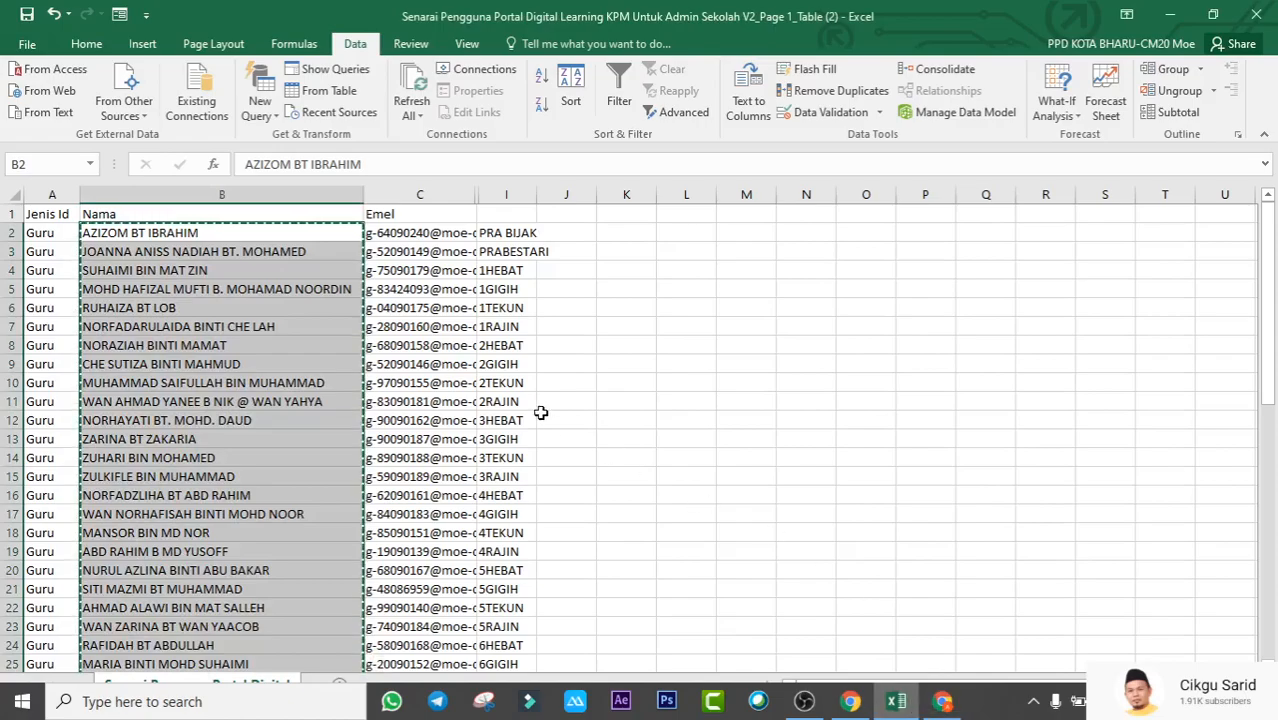
{"action": "left_click_drag", "start_coordinate": [496, 236], "coordinate": [514, 397]}
{"action": "right_click", "coordinate": [508, 376]}
{"action": "left_click", "coordinate": [545, 348]}
{"action": "scroll", "coordinate": [539, 371], "scroll_direction": "up", "scroll_amount": 5}
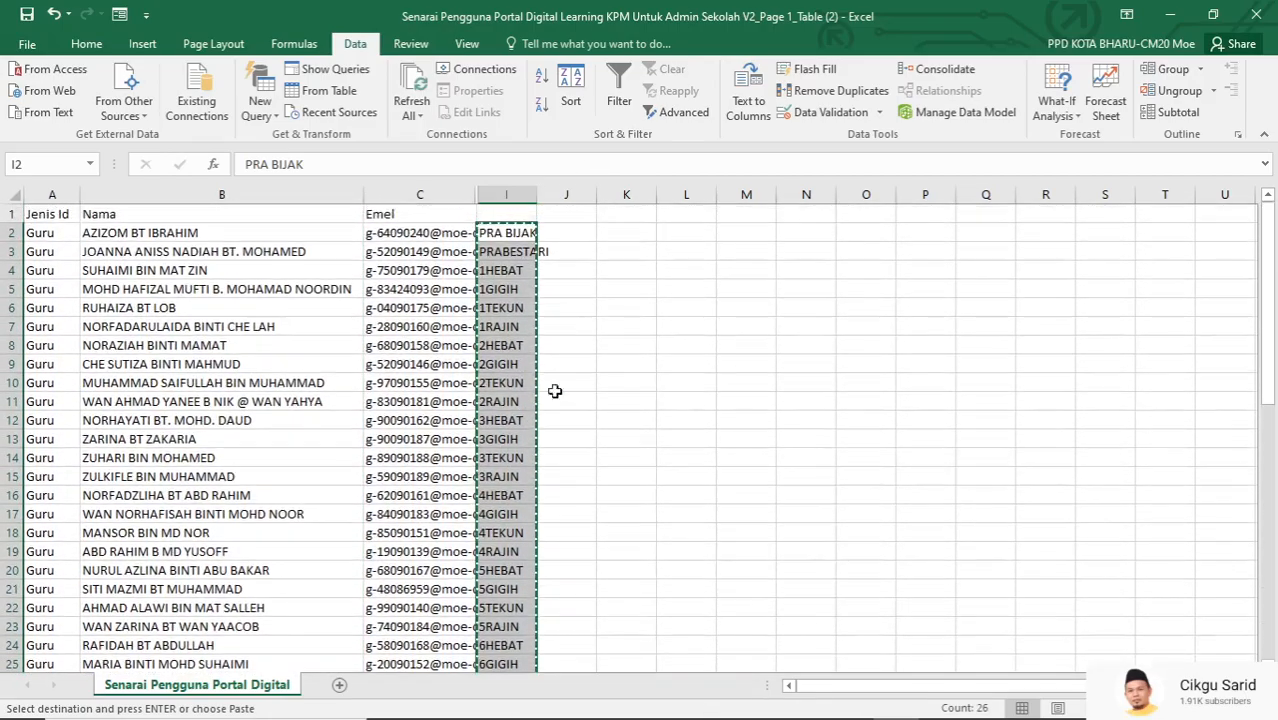
- Return to the form in Chrome and replace the remaining KELAS option with the copied class names
{"action": "left_click", "coordinate": [943, 712]}
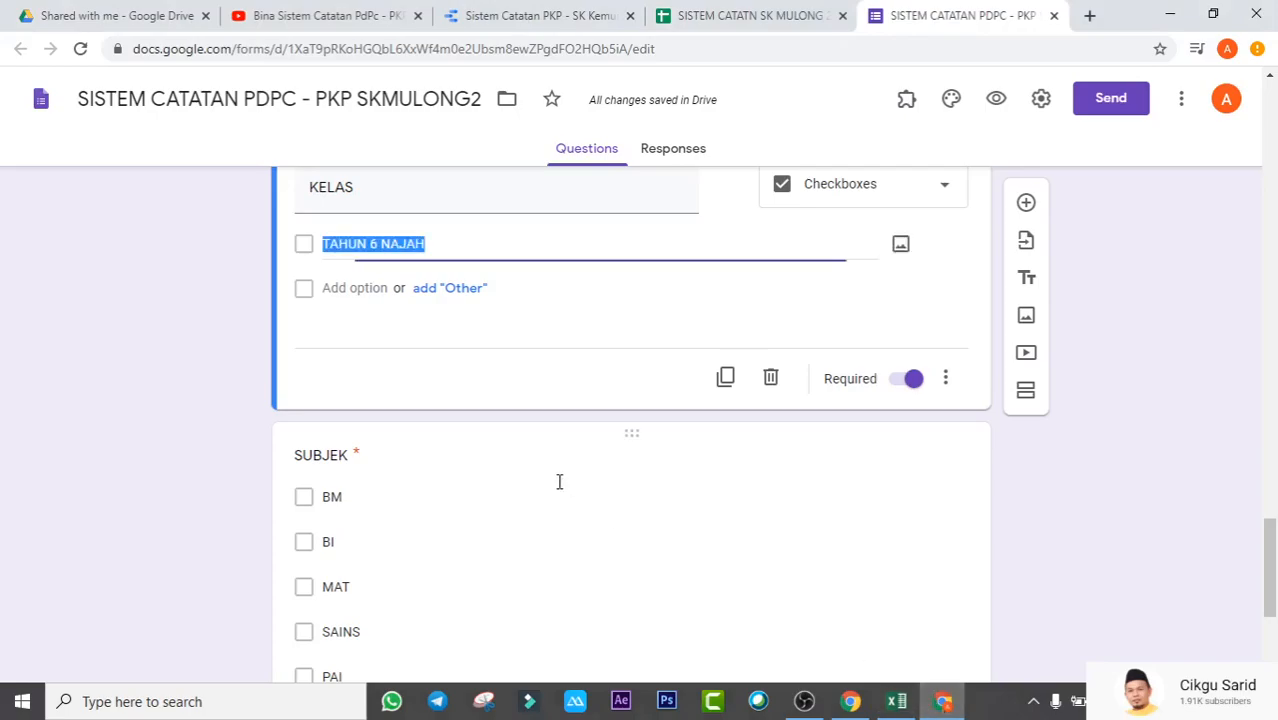
{"action": "right_click", "coordinate": [367, 247]}
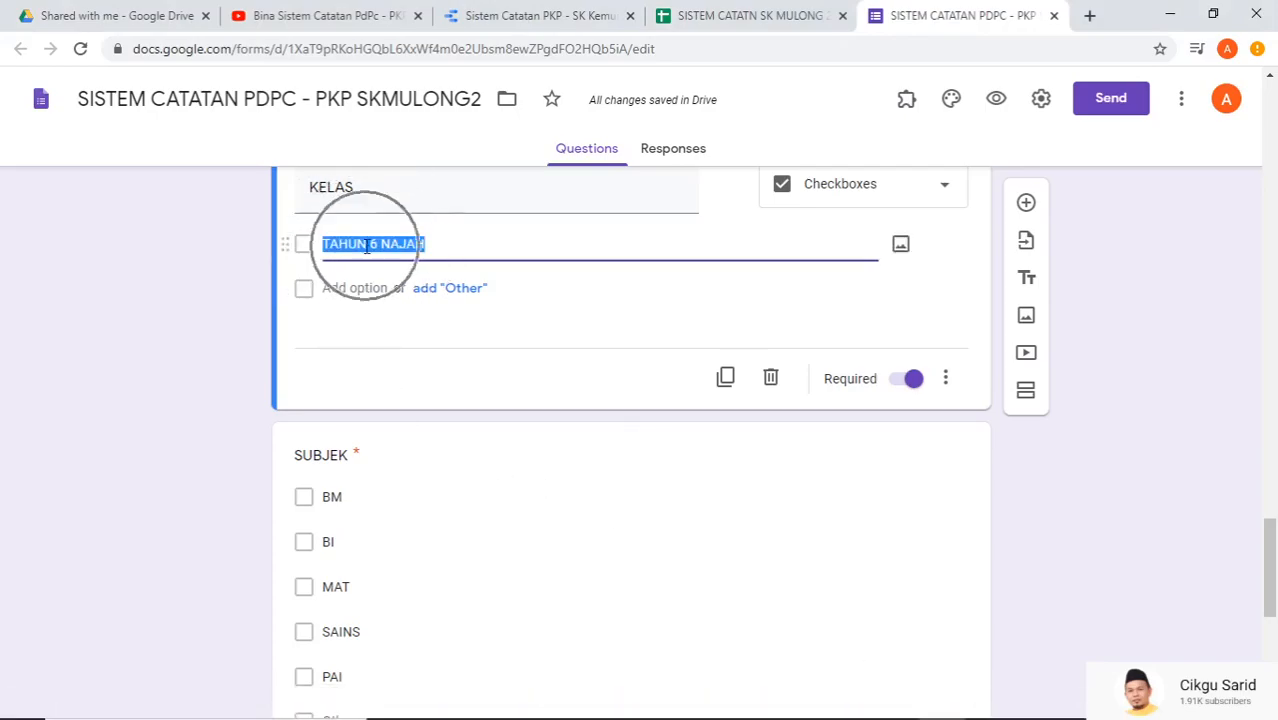
{"action": "left_click", "coordinate": [422, 338]}
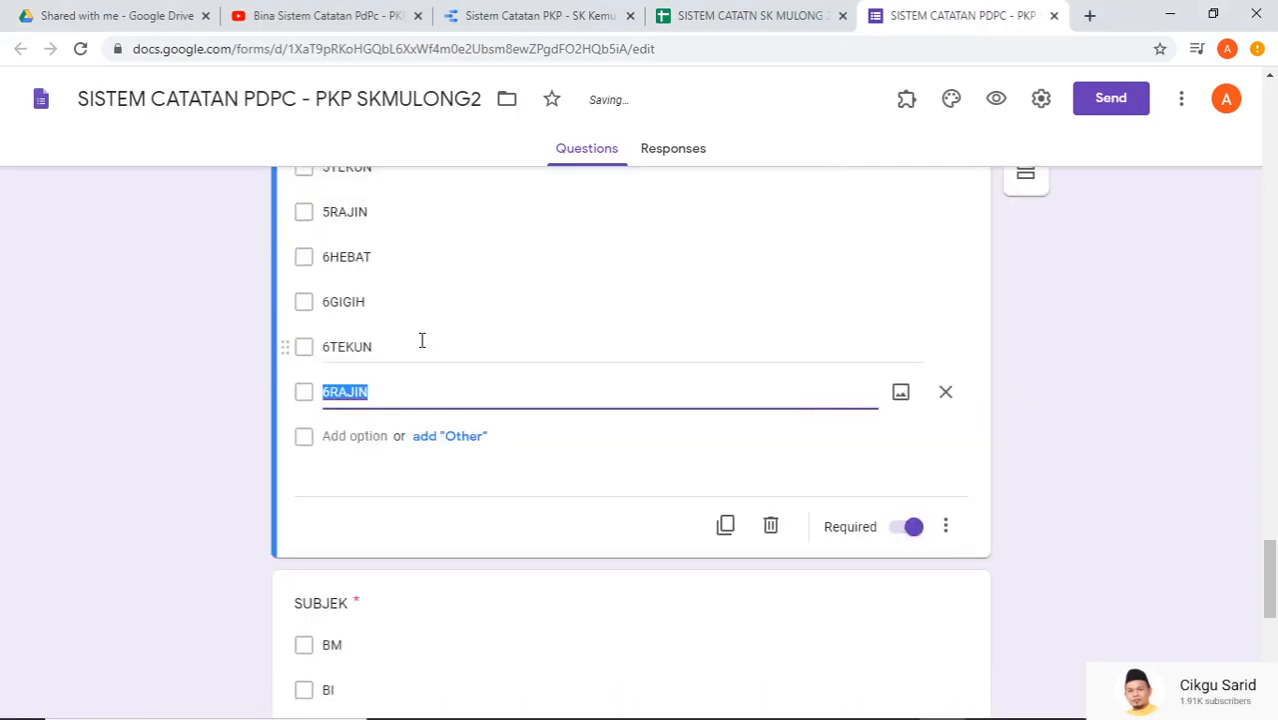
- Check the remaining questions in the form editor, and preview the form to inspect the NAMA dropdown's list of teachers
{"action": "scroll", "coordinate": [436, 414], "scroll_direction": "down", "scroll_amount": 4}
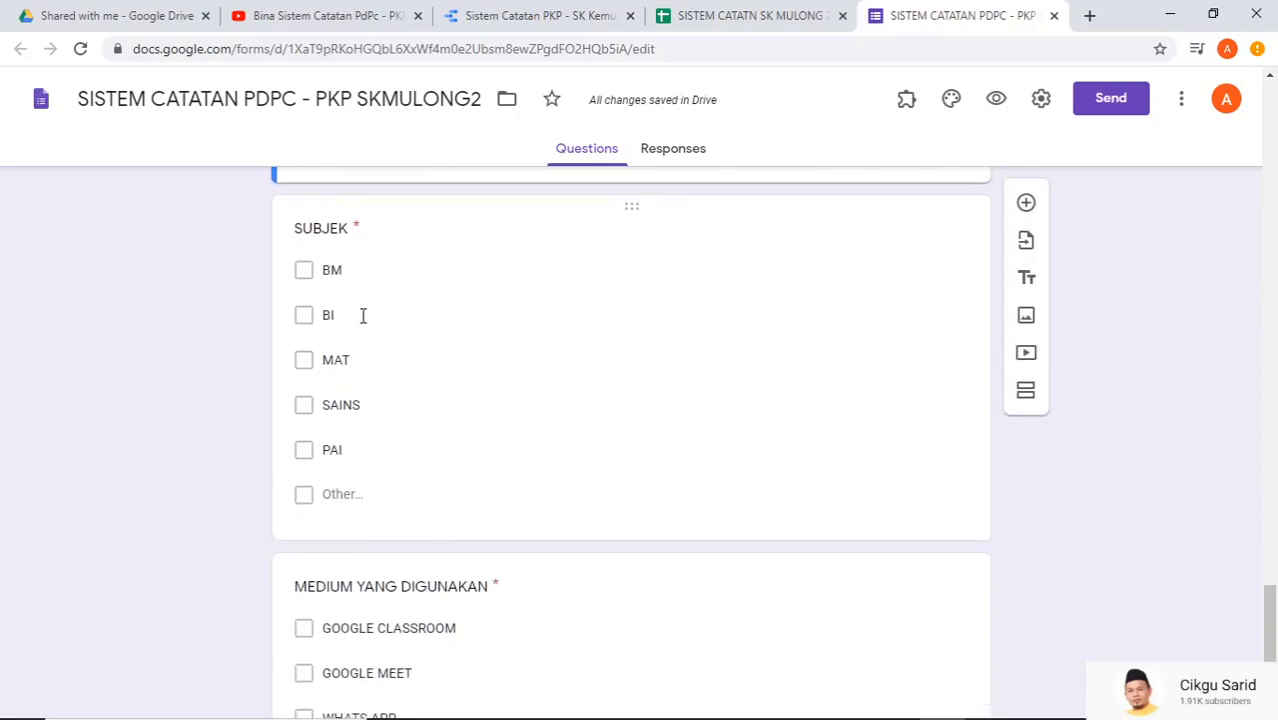
{"action": "scroll", "coordinate": [437, 496], "scroll_direction": "down", "scroll_amount": 3}
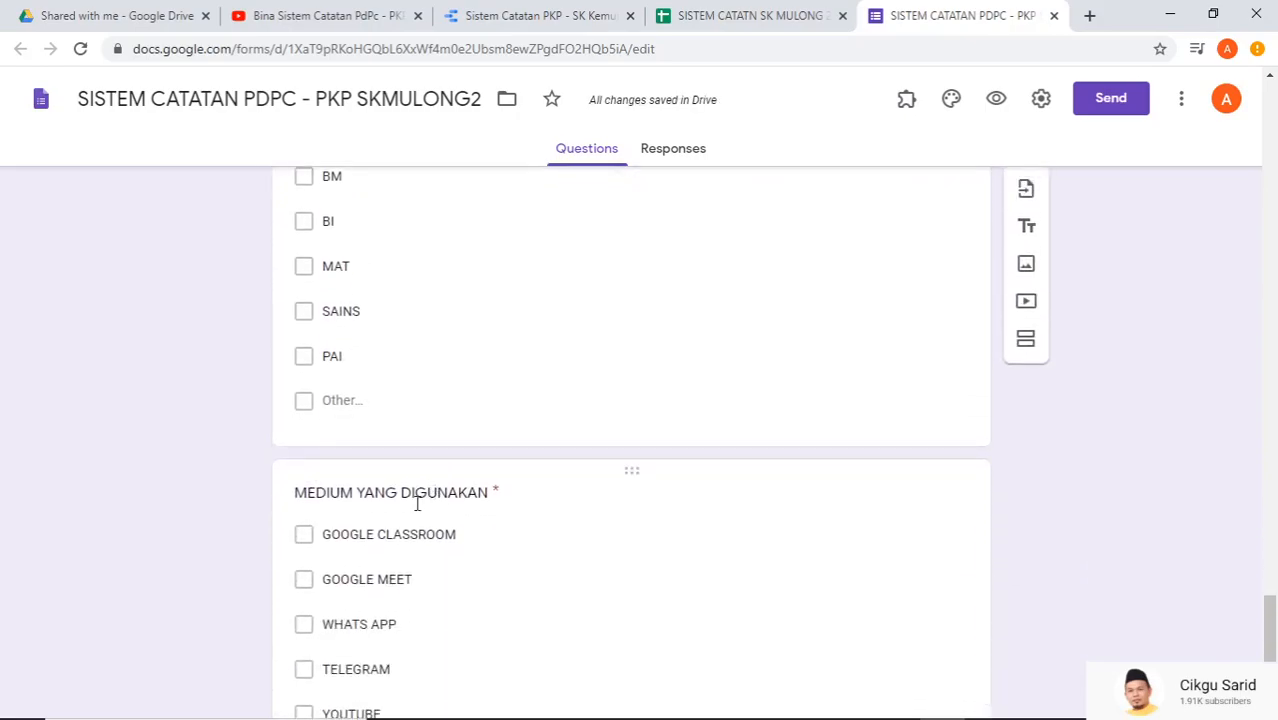
{"action": "scroll", "coordinate": [493, 558], "scroll_direction": "up", "scroll_amount": 20}
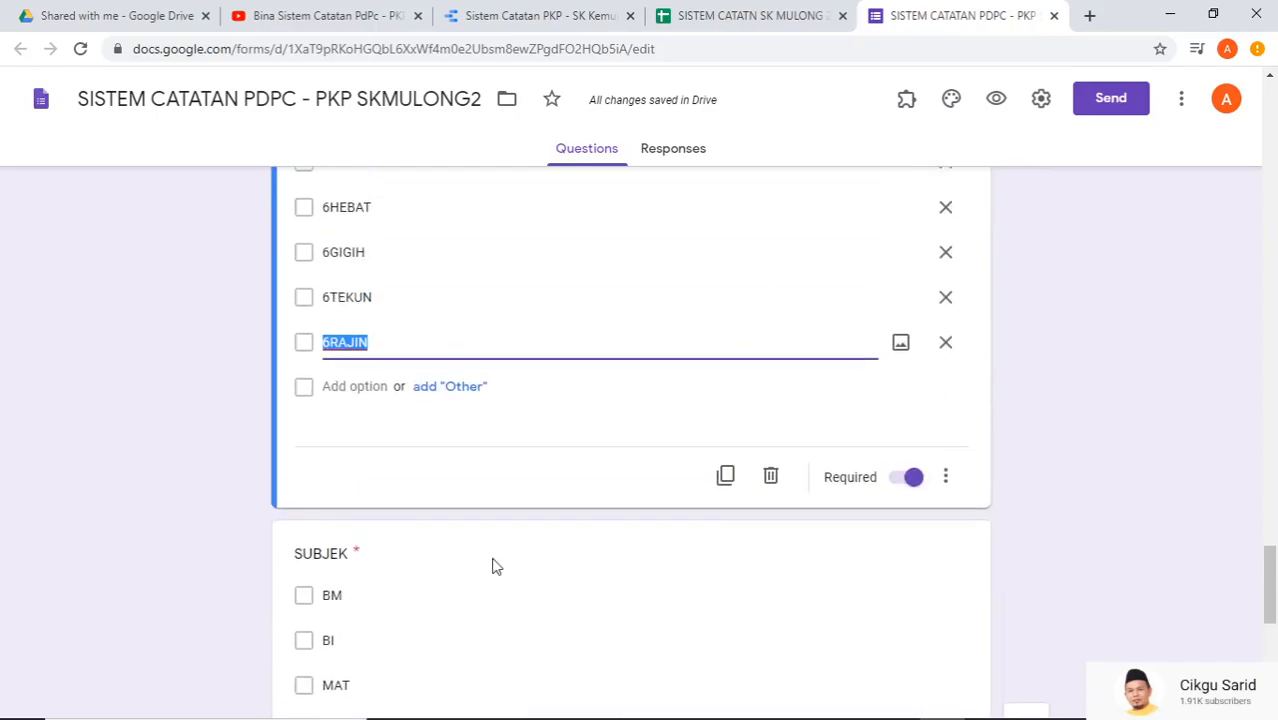
{"action": "scroll", "coordinate": [493, 558], "scroll_direction": "up", "scroll_amount": 20}
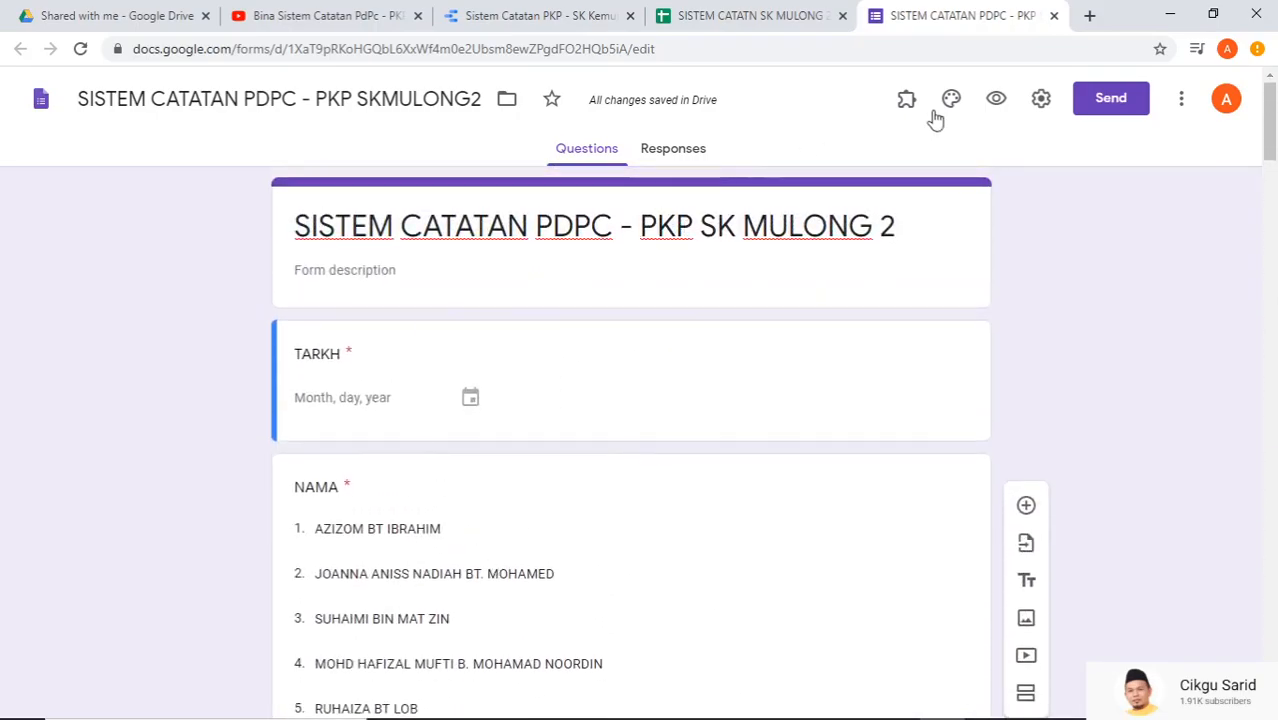
{"action": "left_click", "coordinate": [997, 100]}
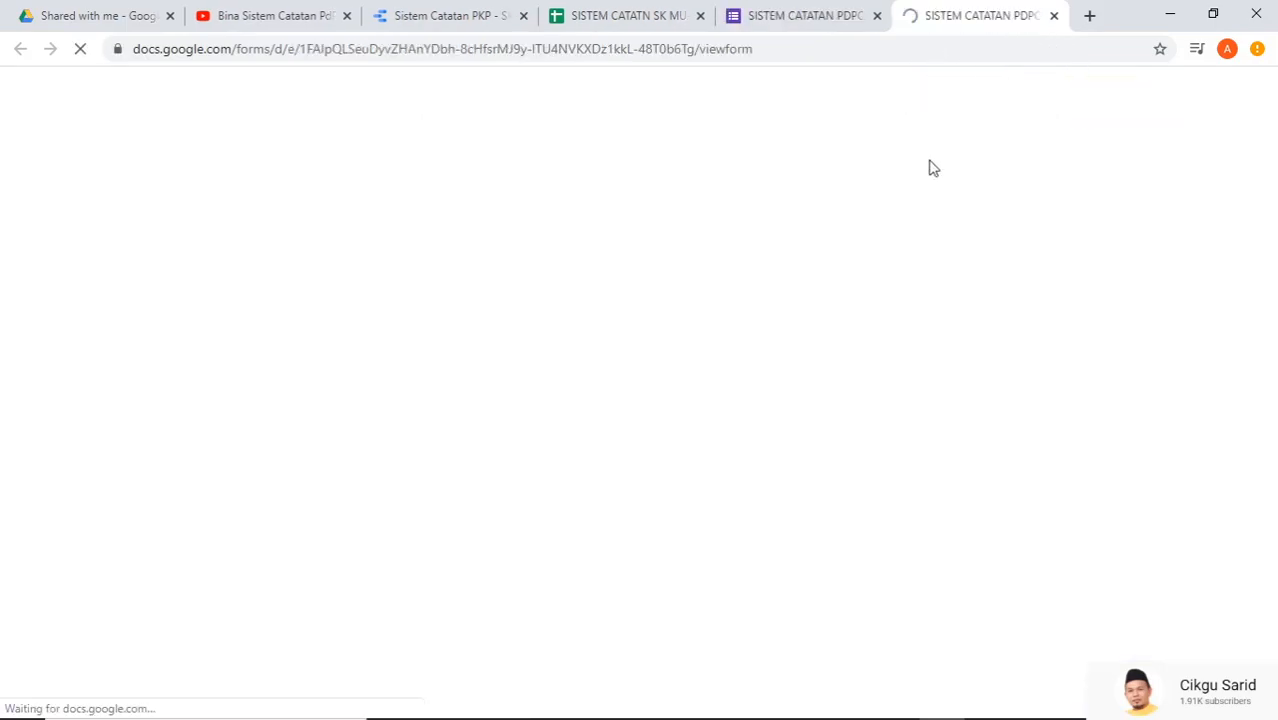
{"action": "scroll", "coordinate": [473, 410], "scroll_direction": "down", "scroll_amount": 1}
{"action": "scroll", "coordinate": [473, 413], "scroll_direction": "down", "scroll_amount": 2}
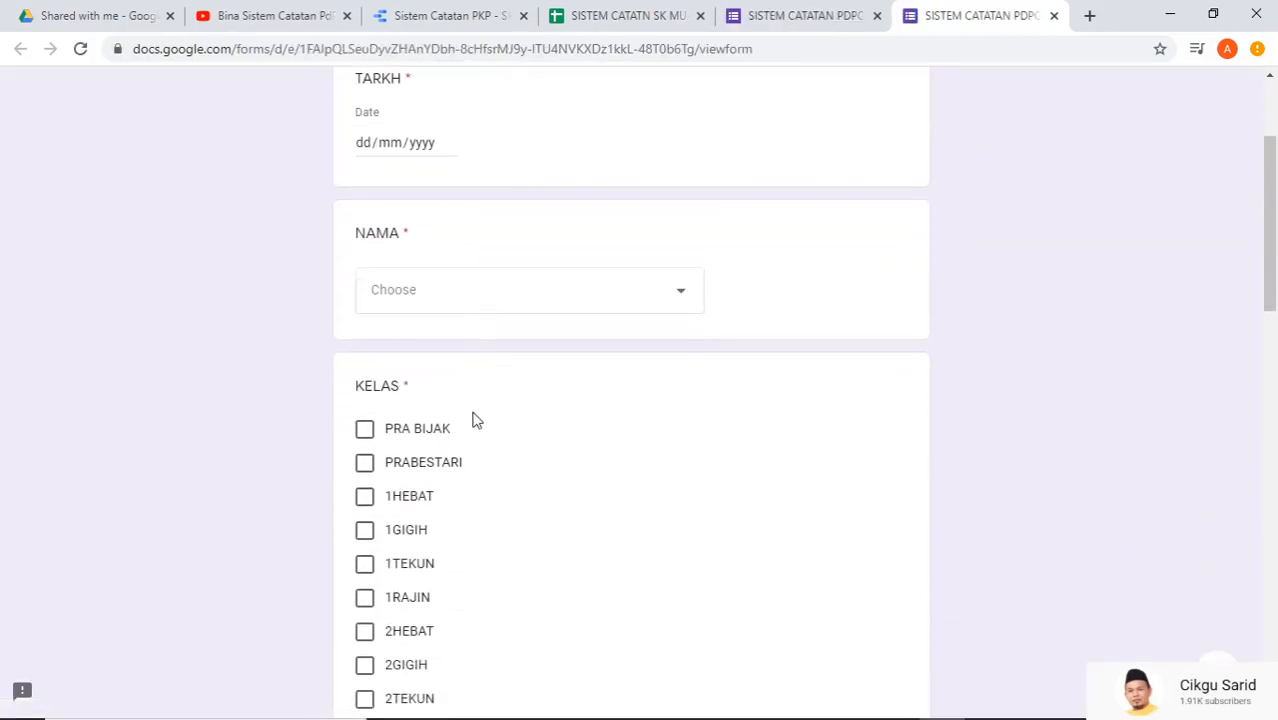
{"action": "left_click", "coordinate": [548, 217]}
{"action": "scroll", "coordinate": [543, 525], "scroll_direction": "down", "scroll_amount": 2}
{"action": "scroll", "coordinate": [543, 525], "scroll_direction": "down", "scroll_amount": 3}
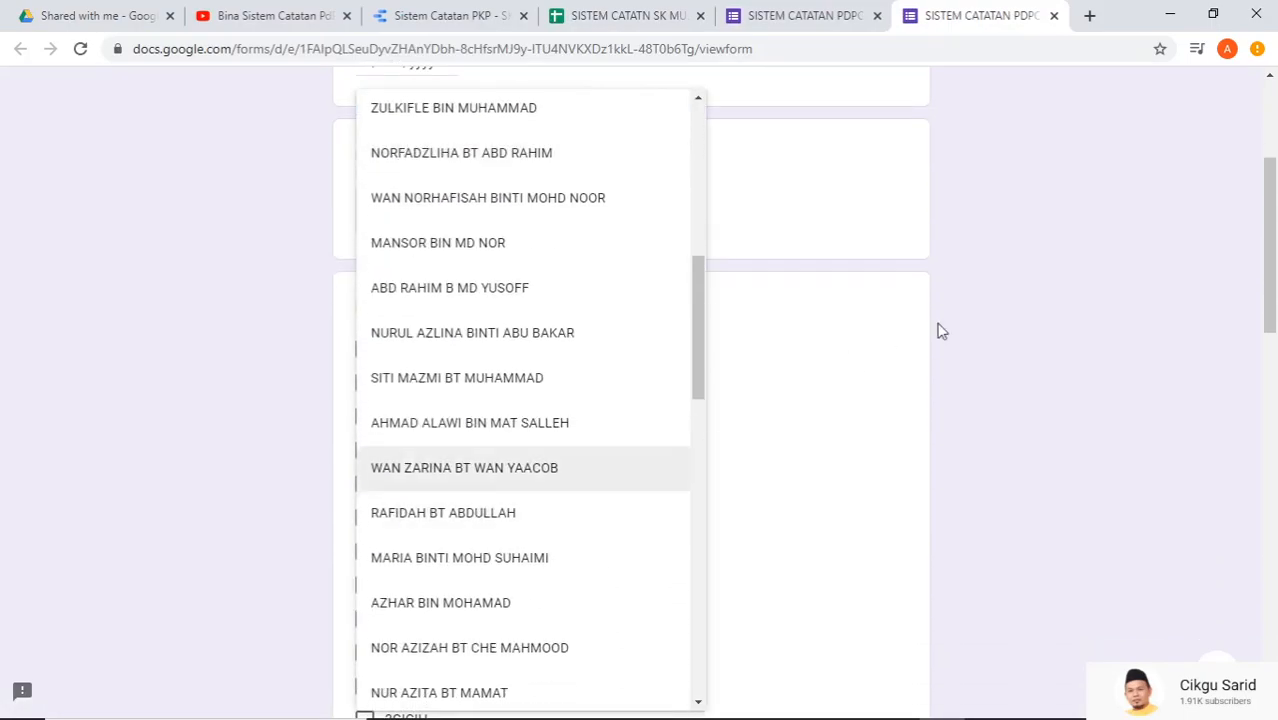
{"action": "left_click", "coordinate": [933, 328]}
- Review the KELAS, SUBJEK and MEDIUM YANG DIGUNAKAN options in the form preview
{"action": "scroll", "coordinate": [508, 388], "scroll_direction": "down", "scroll_amount": 8}
{"action": "scroll", "coordinate": [508, 388], "scroll_direction": "down", "scroll_amount": 4}
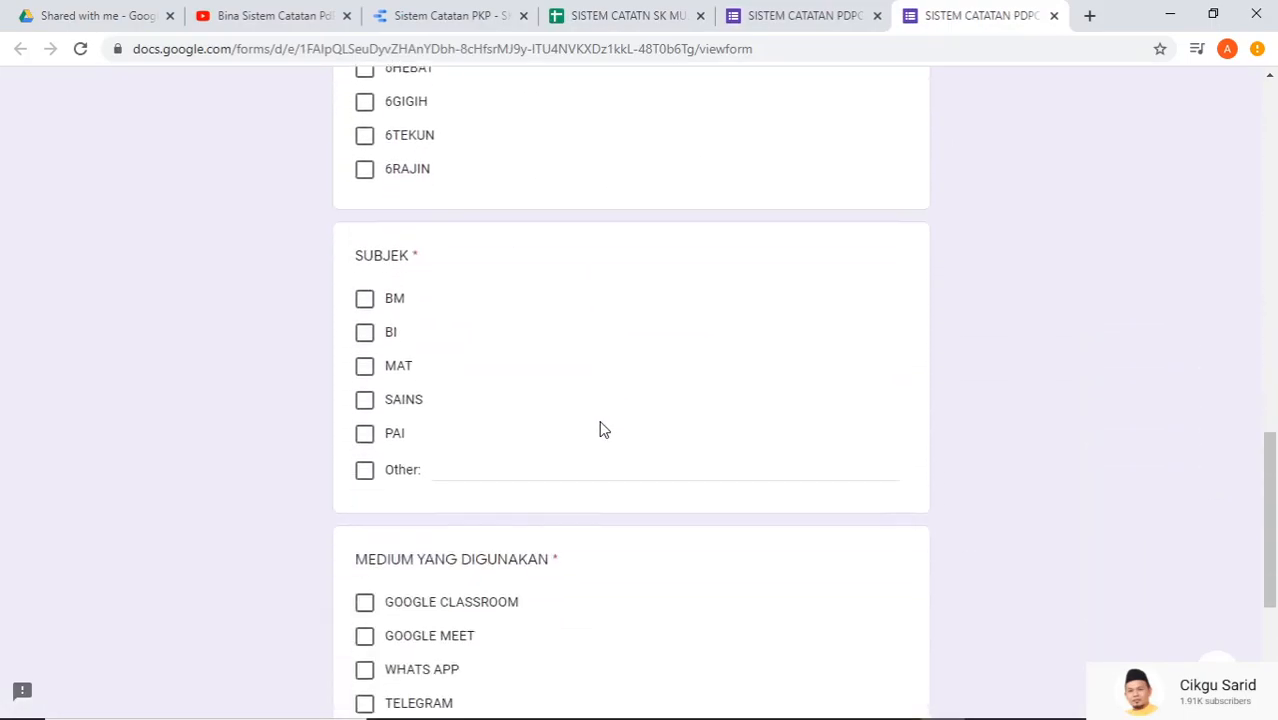
{"action": "scroll", "coordinate": [516, 460], "scroll_direction": "down", "scroll_amount": 3}
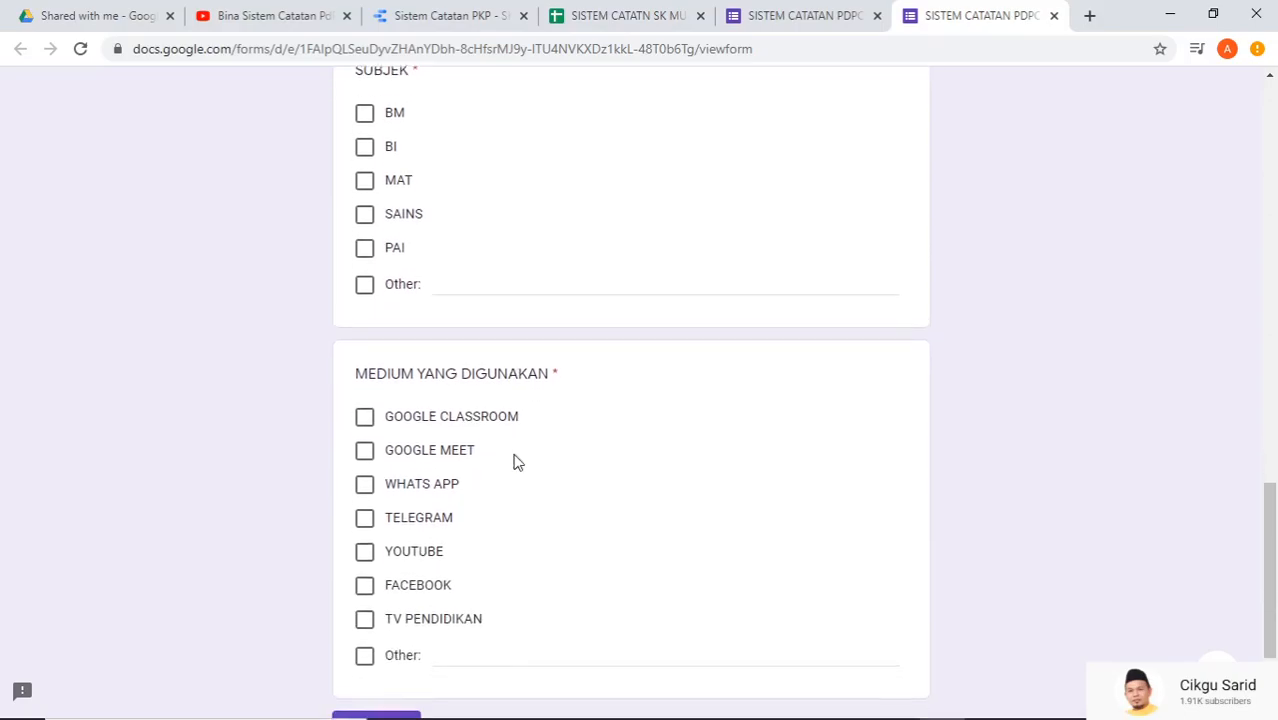
{"action": "scroll", "coordinate": [786, 507], "scroll_direction": "up", "scroll_amount": 8}
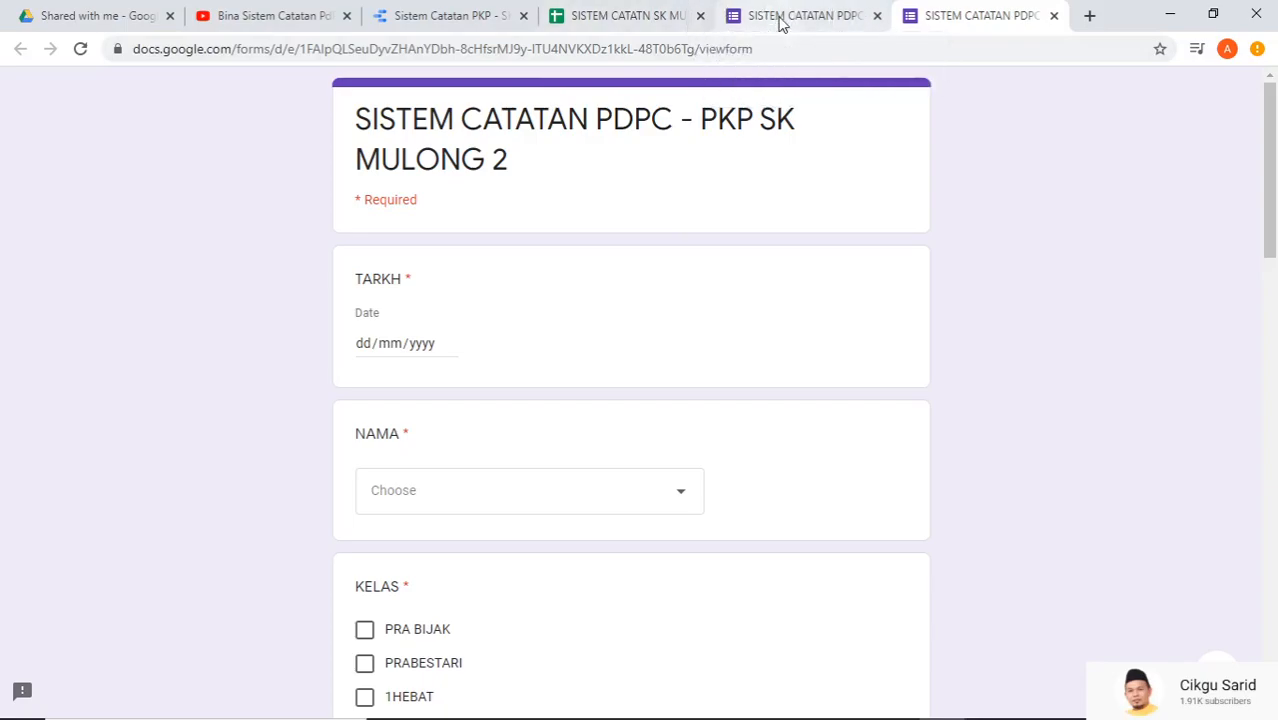
- Switch to the SISTEM CATATN SK MULONG 2 spreadsheet and delete response rows 3 and 4 from the data sheet
{"action": "left_click", "coordinate": [650, 14]}
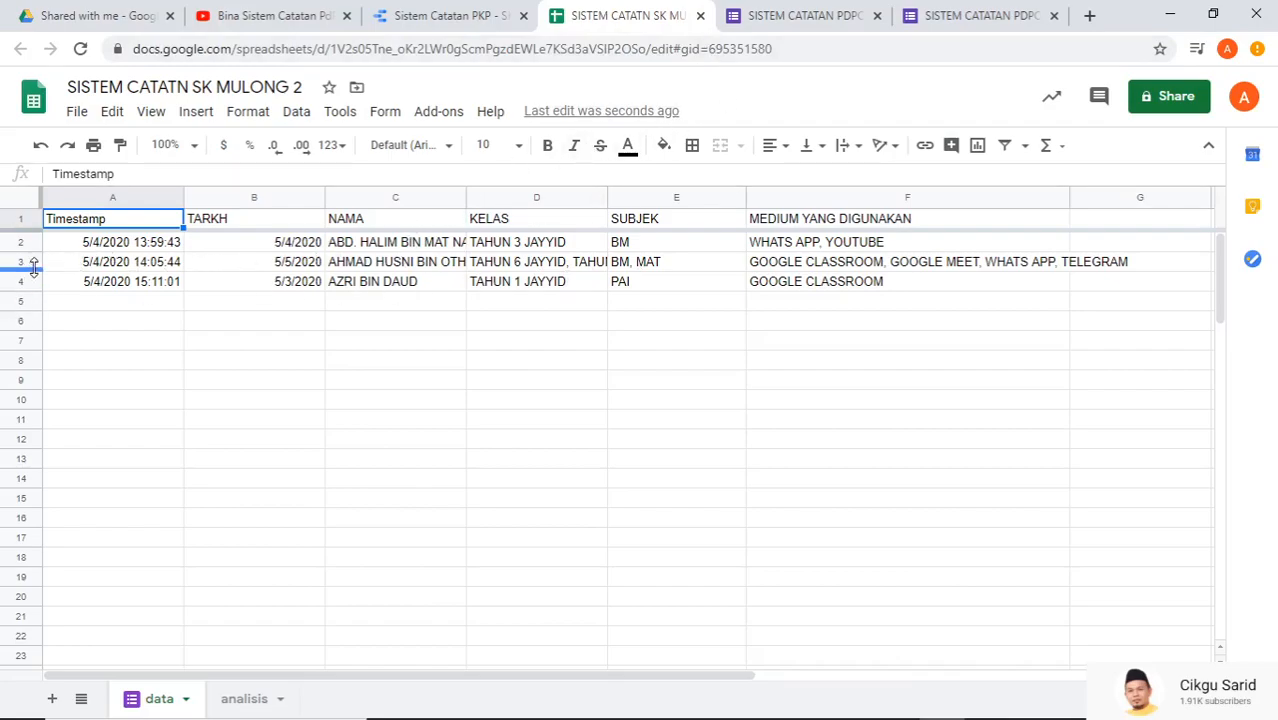
{"action": "left_click_drag", "start_coordinate": [30, 262], "coordinate": [25, 283]}
{"action": "right_click", "coordinate": [95, 290]}
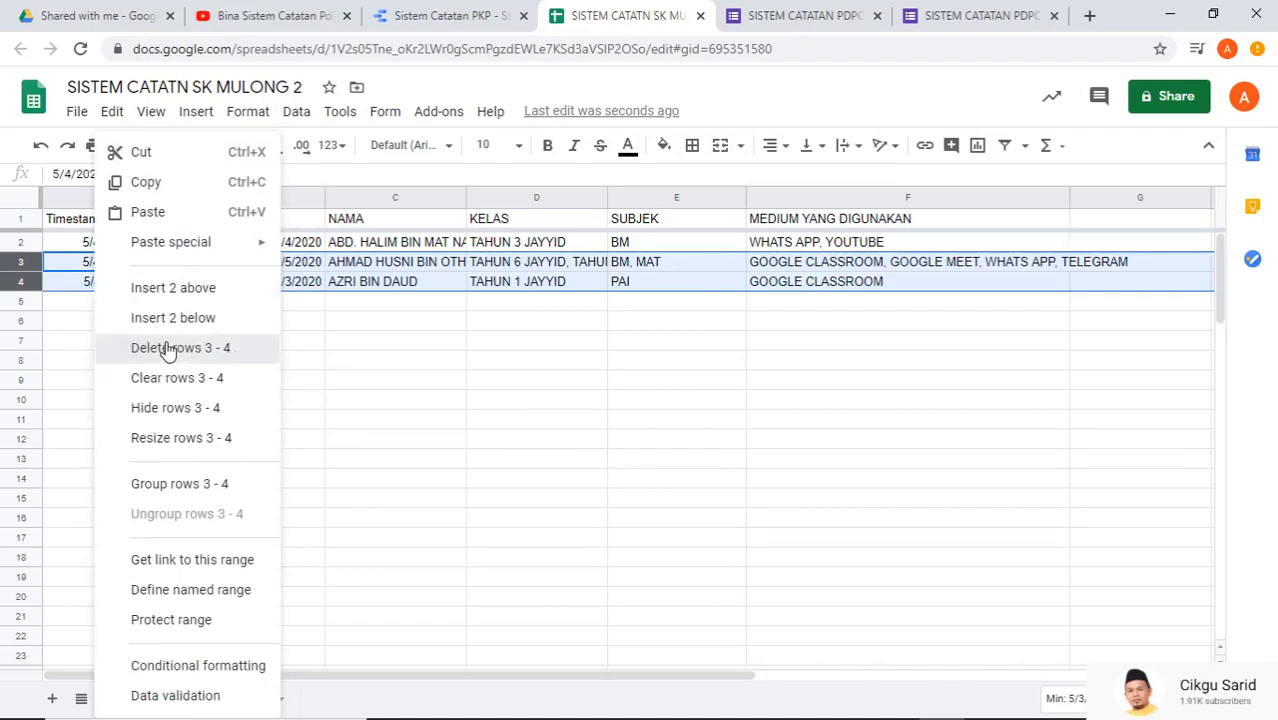
{"action": "left_click", "coordinate": [168, 348]}
- Examine the remaining response in row 2 of the data sheet and the matching entries on the analisis sheet
{"action": "left_click", "coordinate": [130, 245]}
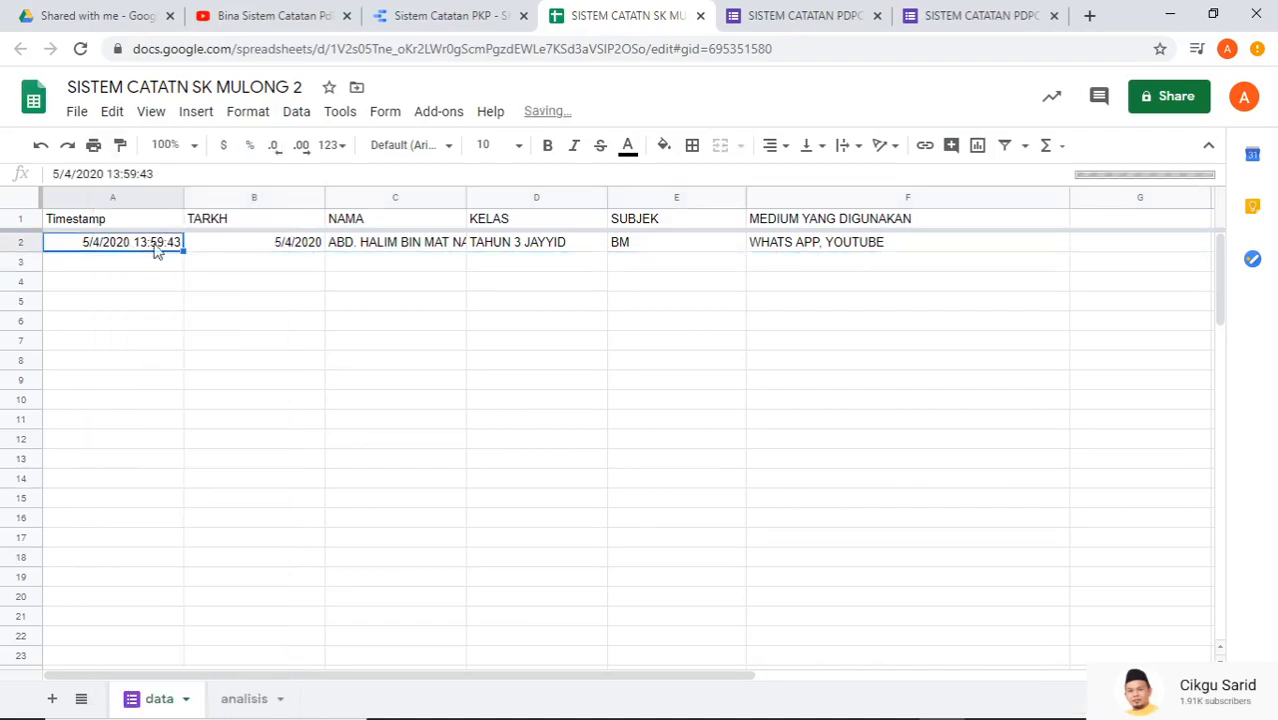
{"action": "left_click", "coordinate": [276, 246]}
{"action": "left_click", "coordinate": [476, 248]}
{"action": "left_click", "coordinate": [776, 250]}
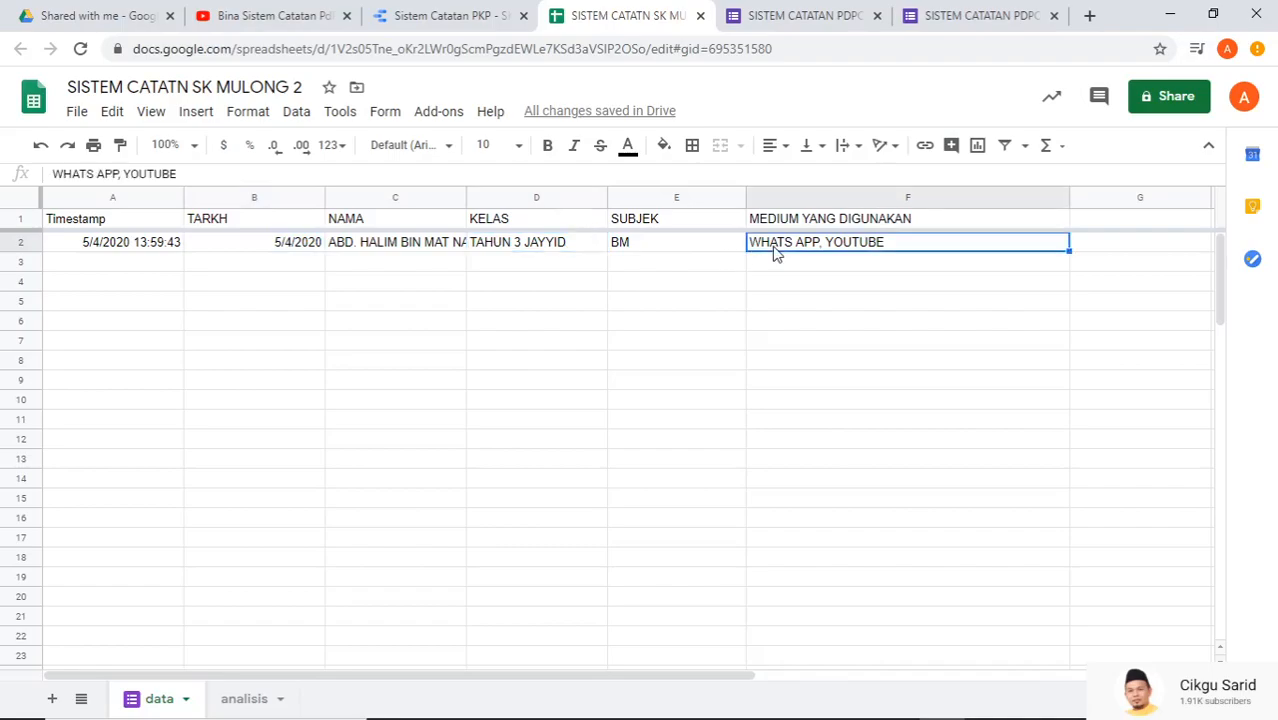
{"action": "left_click", "coordinate": [240, 703]}
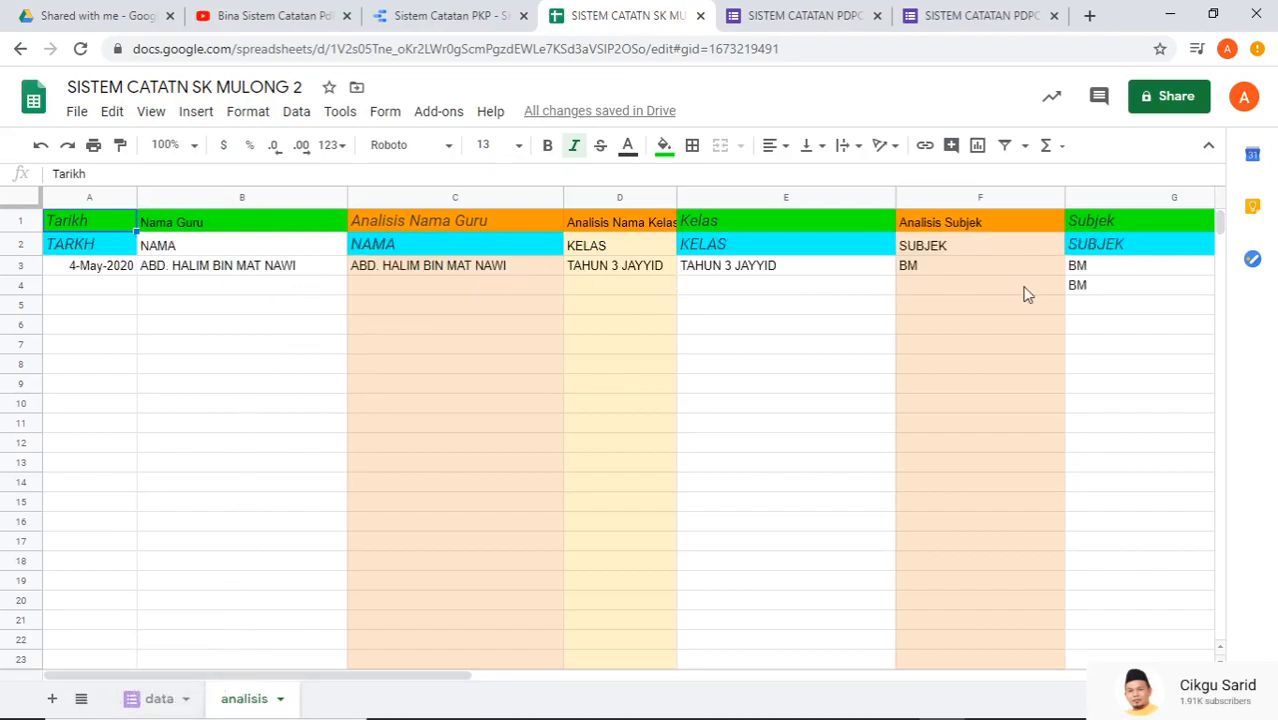
{"action": "left_click", "coordinate": [147, 700]}
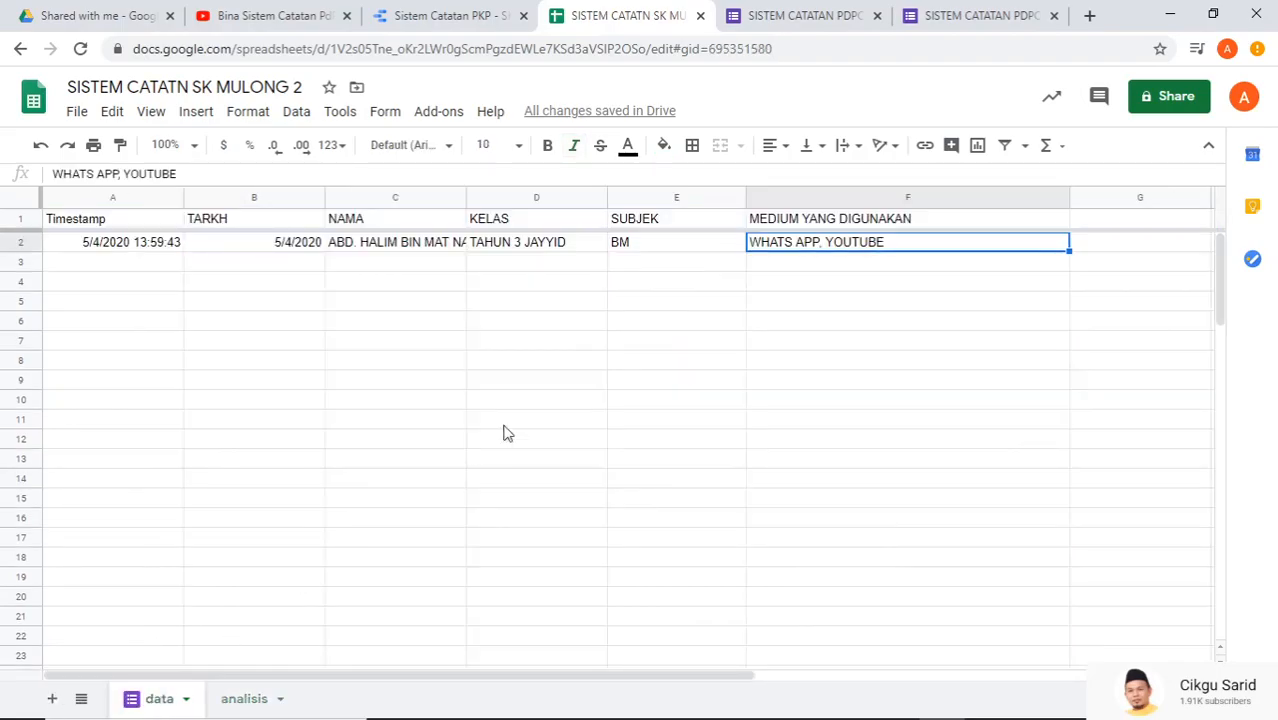
- Close the form's editing page while keeping its preview open, and return to the spreadsheet
{"action": "left_click", "coordinate": [922, 14]}
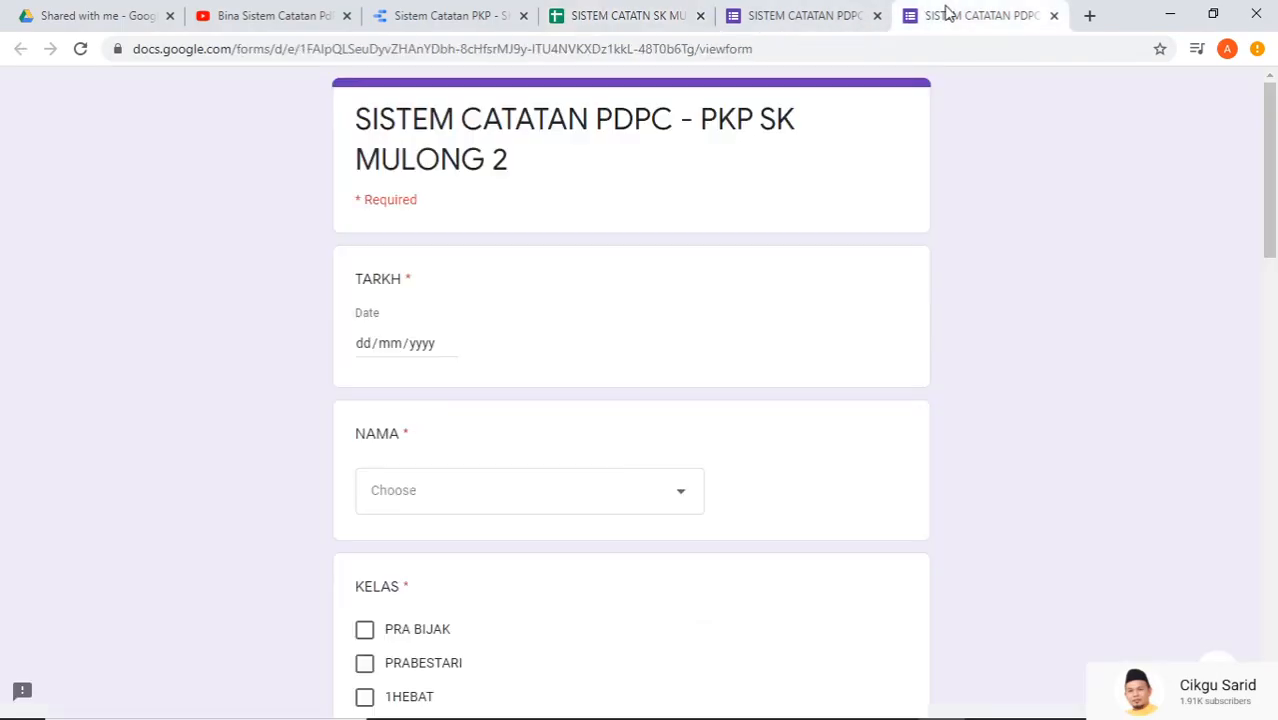
{"action": "left_click", "coordinate": [877, 15]}
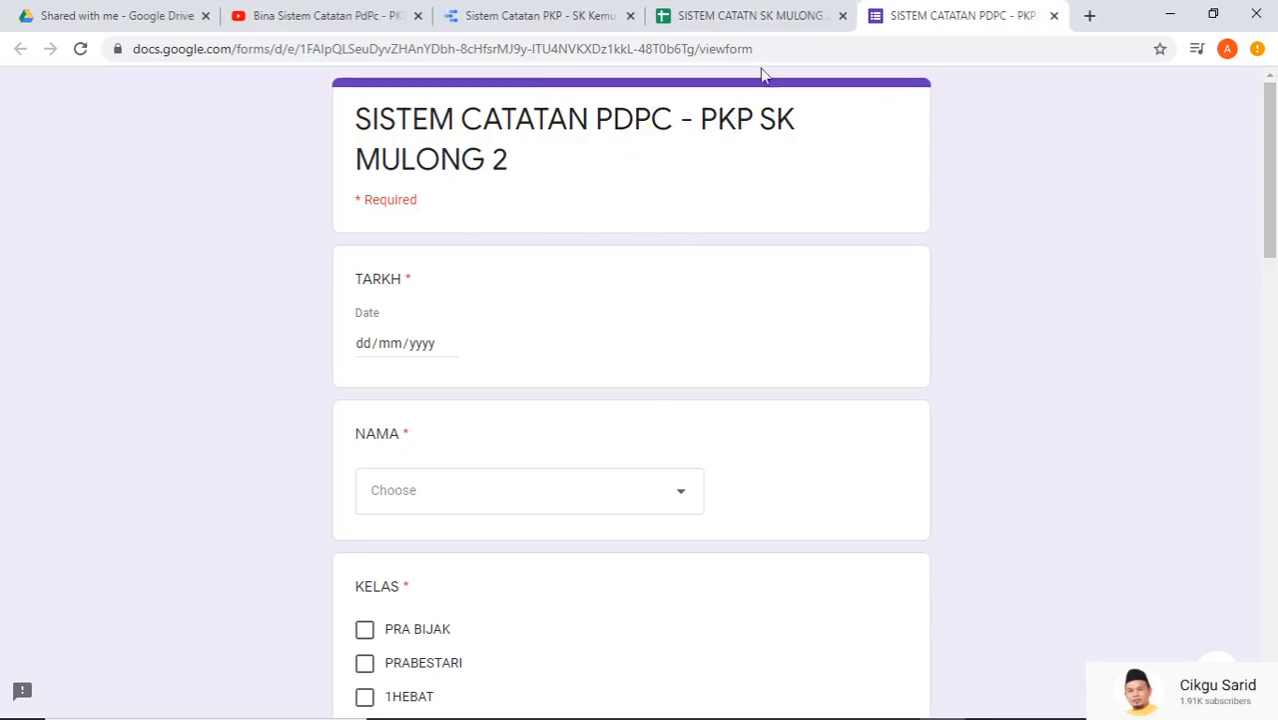
{"action": "left_click", "coordinate": [756, 13]}
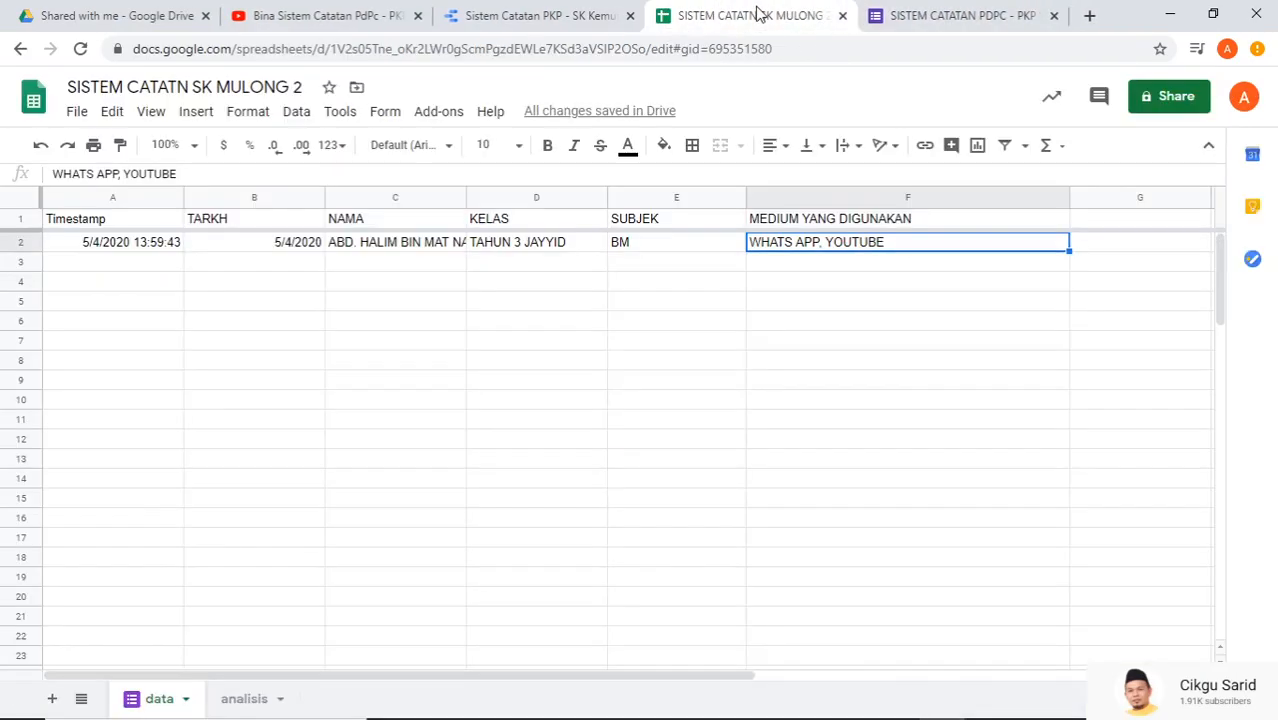
- Start copying the Data Studio report Sistem Catatan PKP - SK Kemumin and begin a new data source to replace its second original source
{"action": "left_click", "coordinate": [540, 14]}
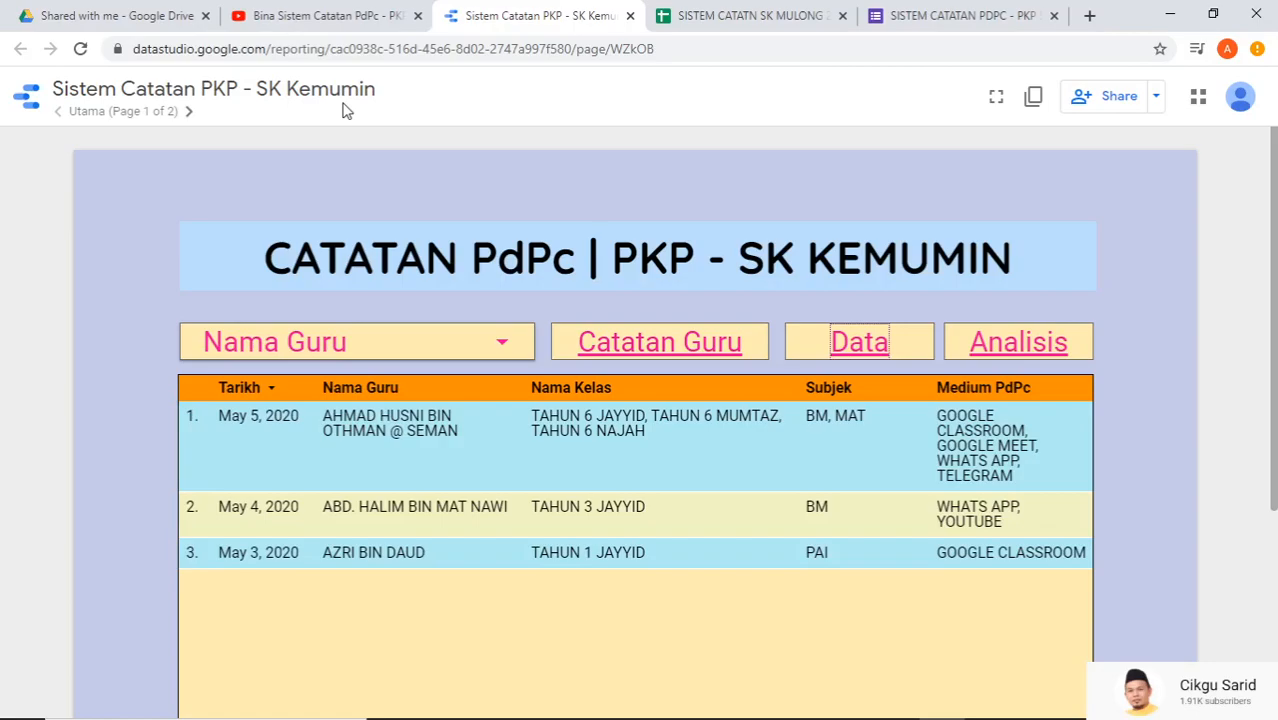
{"action": "left_click", "coordinate": [1033, 100]}
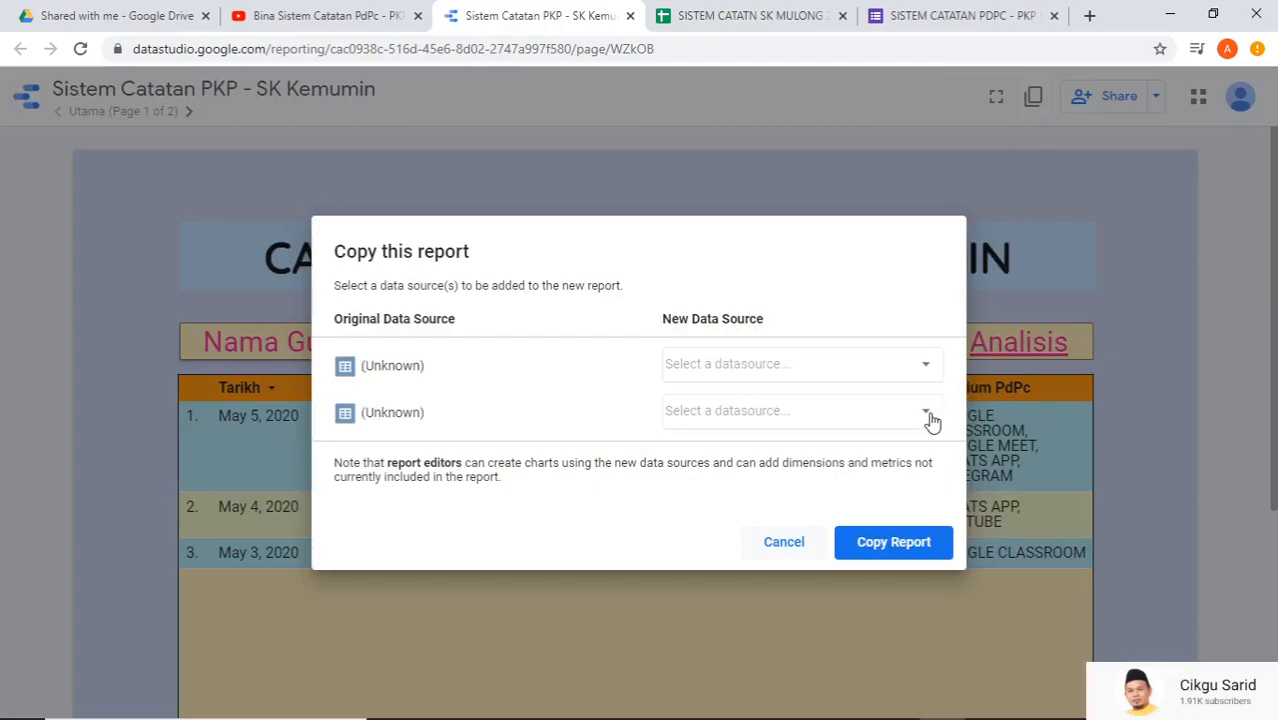
{"action": "left_click", "coordinate": [917, 418]}
{"action": "left_click", "coordinate": [917, 420]}
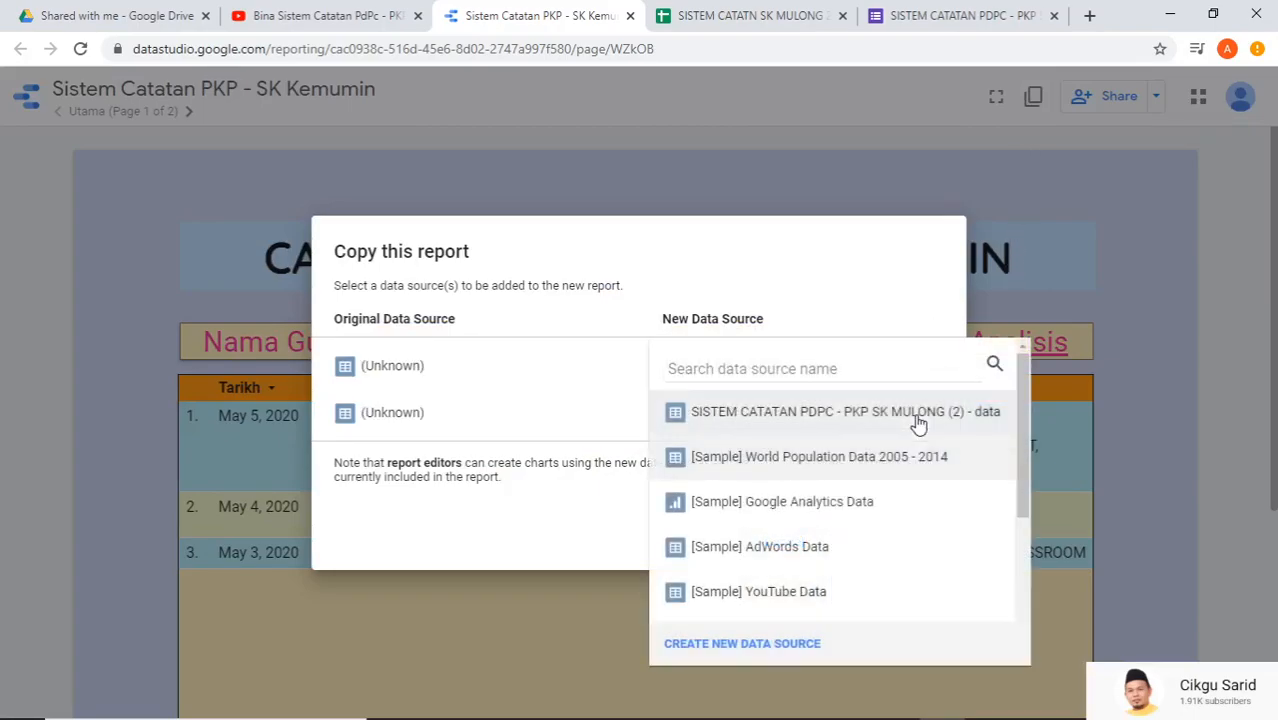
{"action": "left_click", "coordinate": [730, 645]}
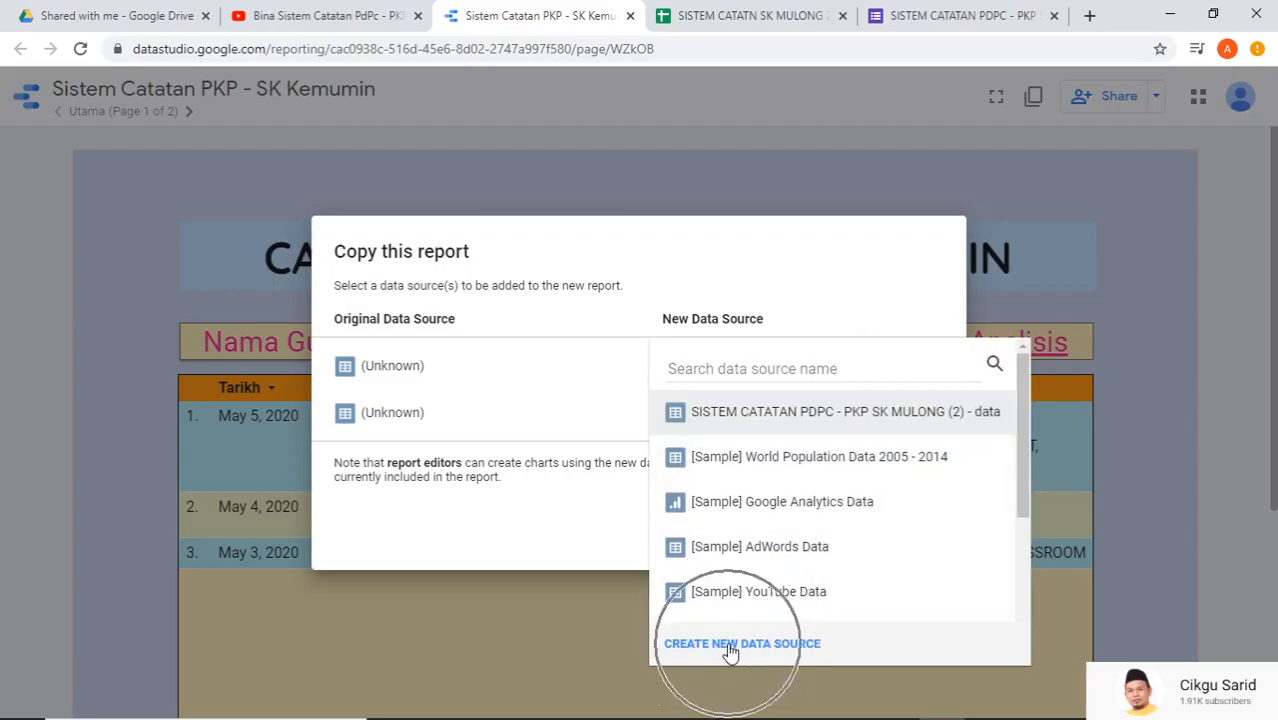
{"action": "left_click", "coordinate": [730, 647]}
{"action": "left_click", "coordinate": [730, 647]}
{"action": "left_click", "coordinate": [729, 647]}
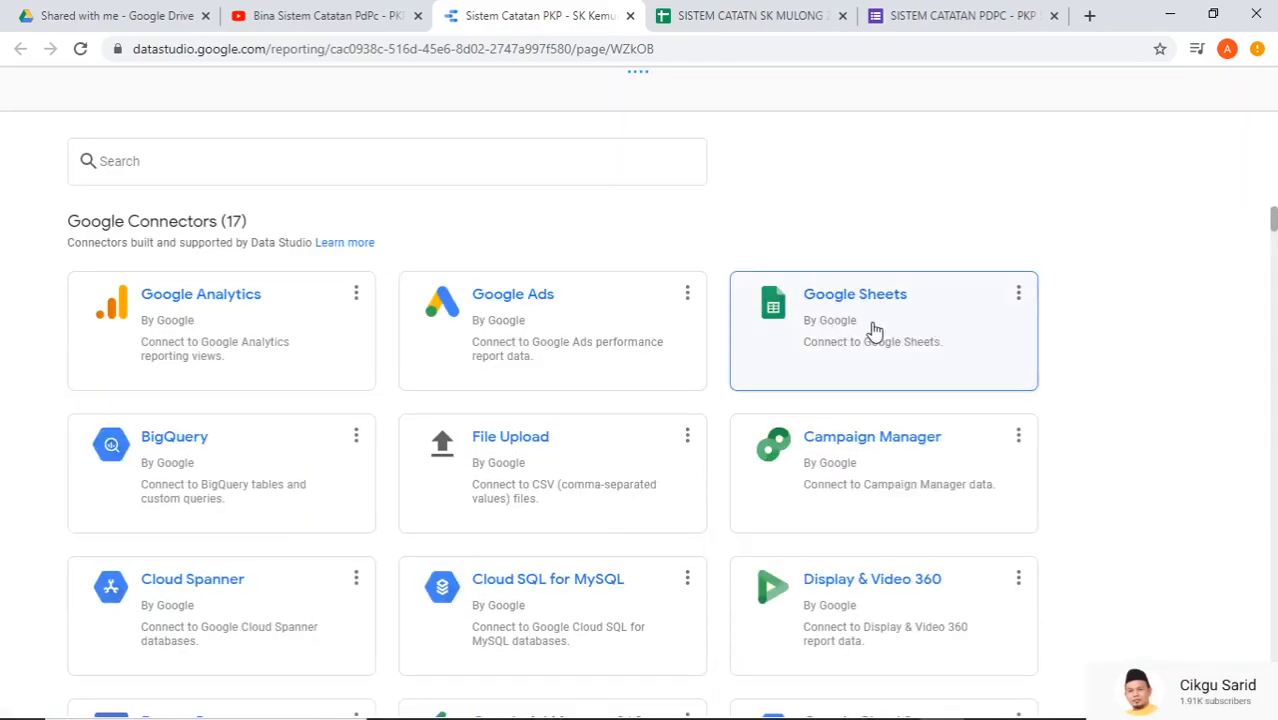
- Connect the new source through Google Sheets to the data worksheet of SISTEM CATATN SK MULONG 2 and add it to the report
{"action": "left_click", "coordinate": [873, 313]}
{"action": "left_click", "coordinate": [323, 331]}
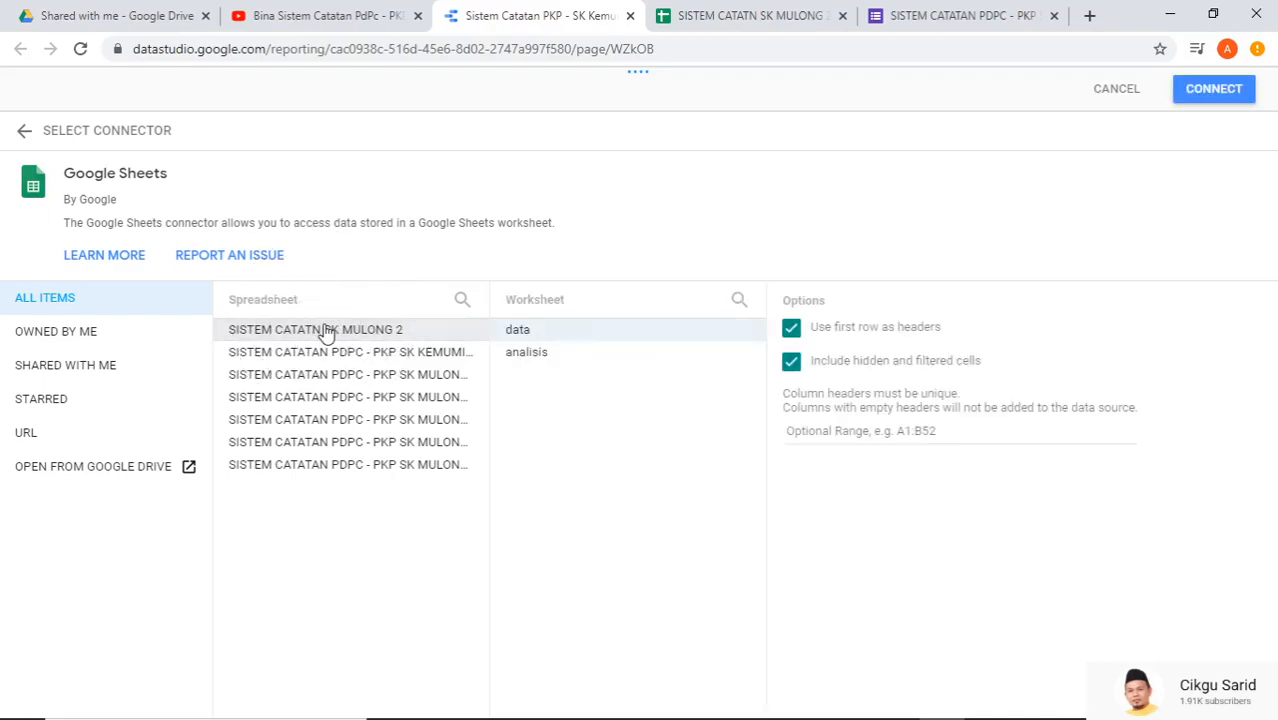
{"action": "left_click", "coordinate": [620, 340]}
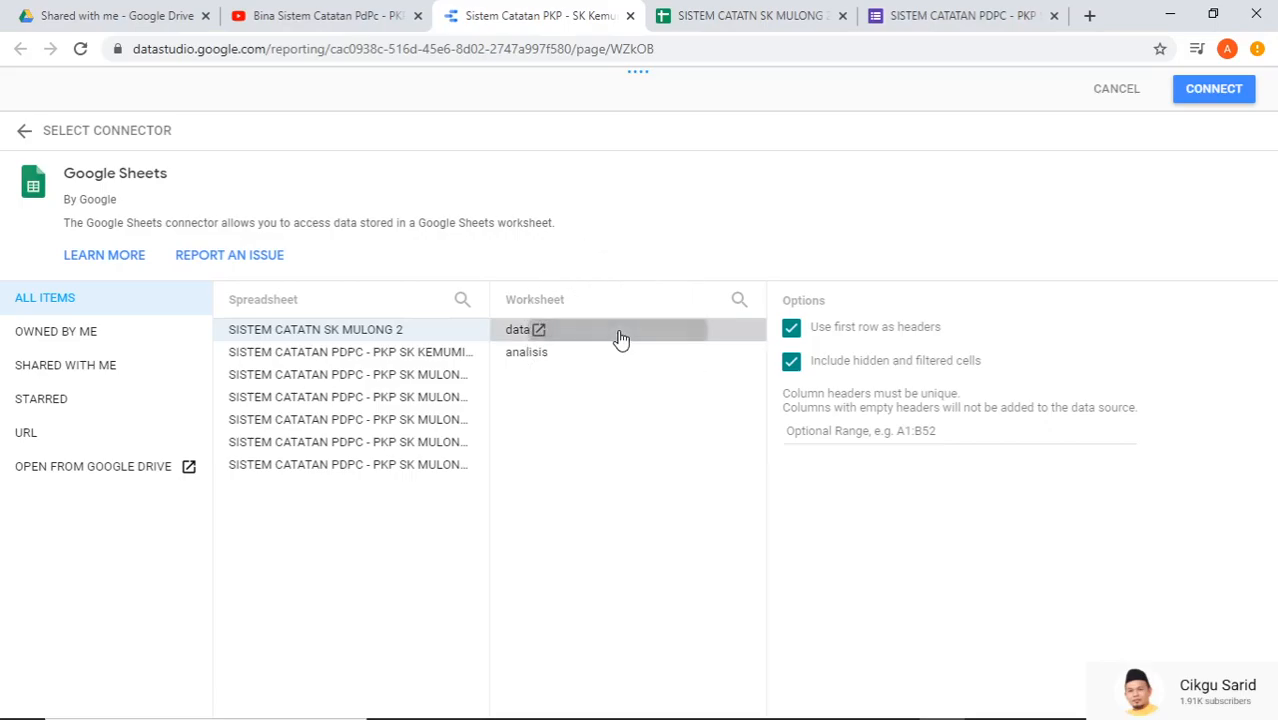
{"action": "left_click", "coordinate": [1214, 89]}
{"action": "left_click", "coordinate": [1214, 89]}
{"action": "left_click", "coordinate": [1214, 89]}
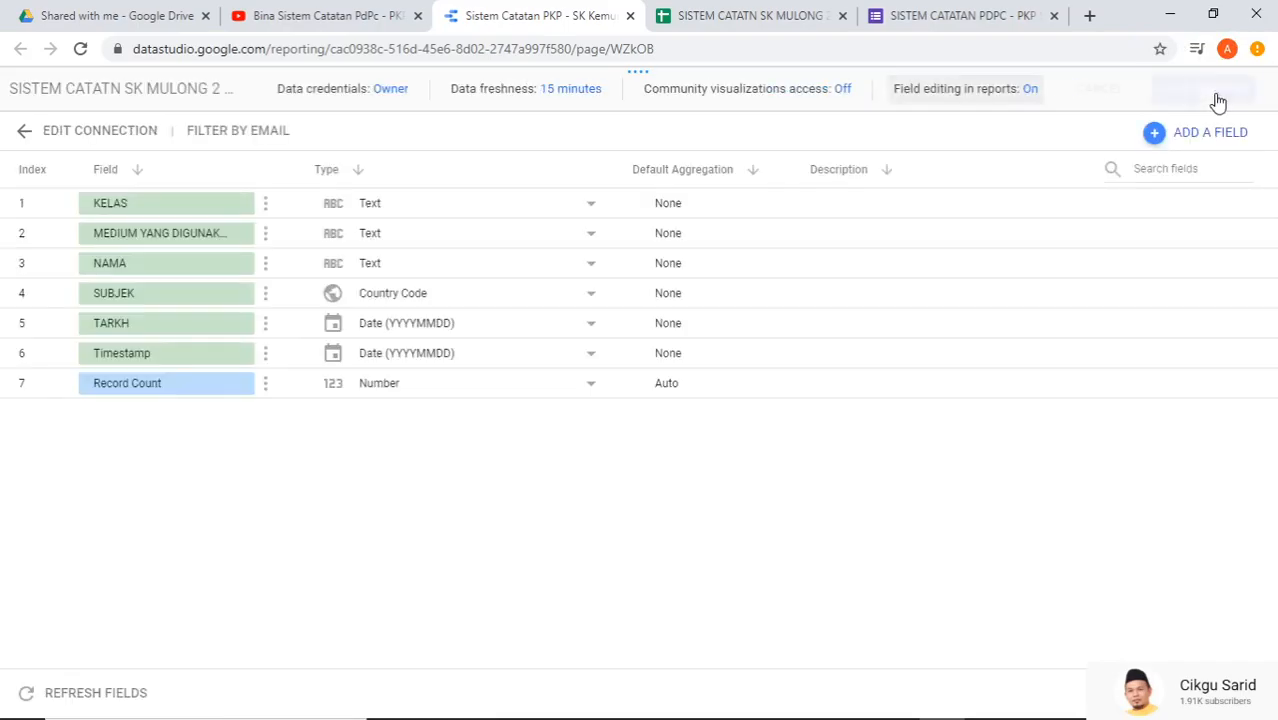
{"action": "left_click", "coordinate": [1180, 90]}
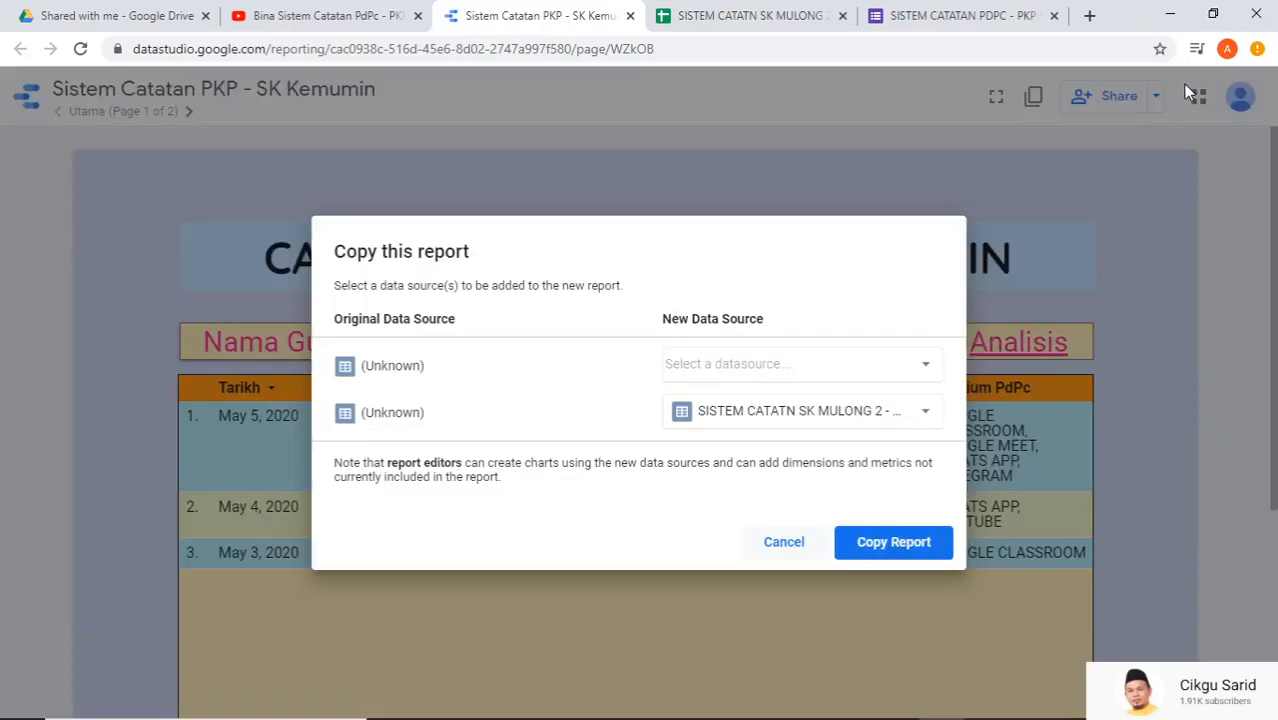
- Create the report copy with the chosen data source and switch back to the SISTEM CATATN SK MULONG 2 spreadsheet
{"action": "left_click", "coordinate": [892, 548]}
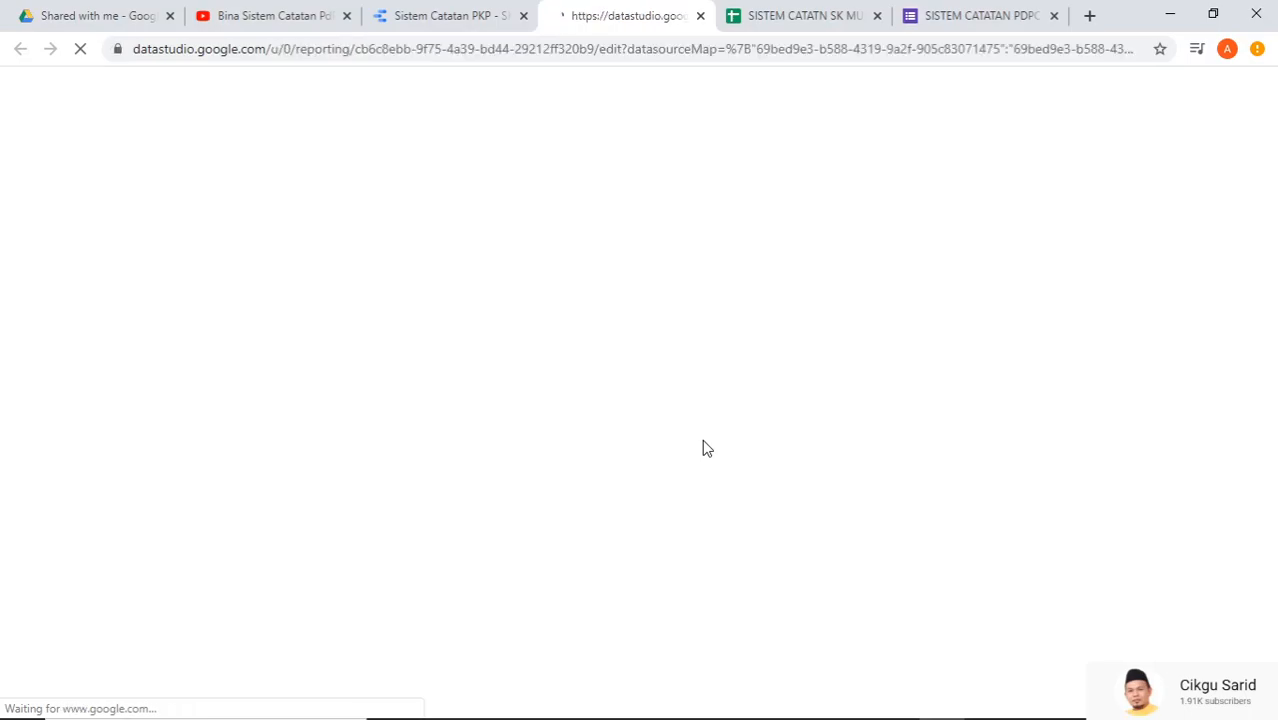
{"action": "left_click", "coordinate": [805, 16]}
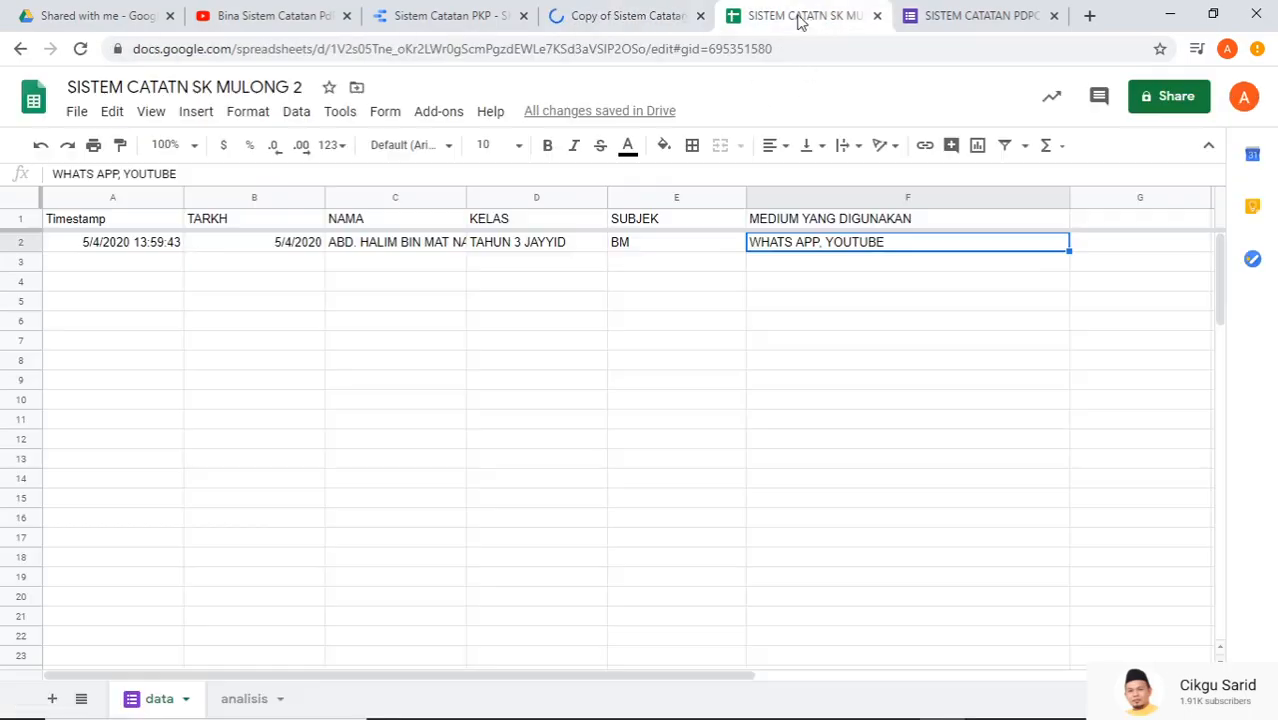
- Switch to the copied Data Studio report and rename it Sistem Catatan PKP - SK MULONG 2
{"action": "left_click", "coordinate": [601, 22]}
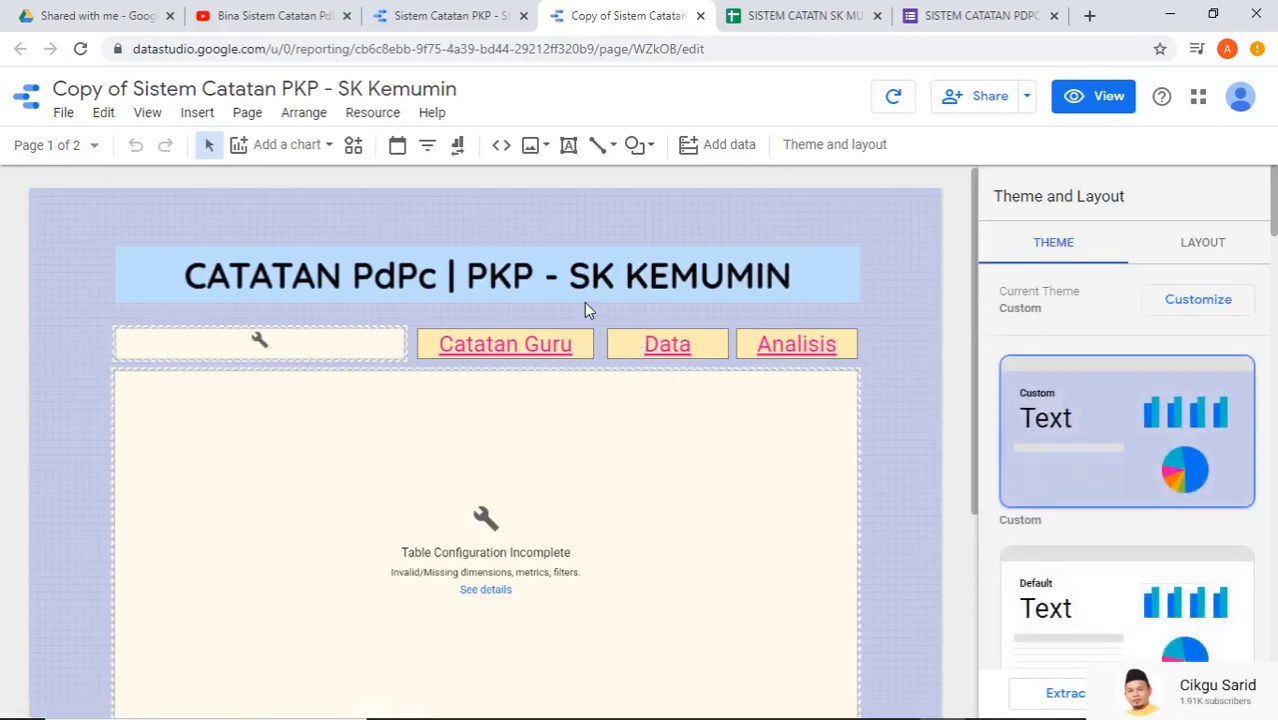
{"action": "left_click_drag", "start_coordinate": [128, 87], "coordinate": [40, 86]}
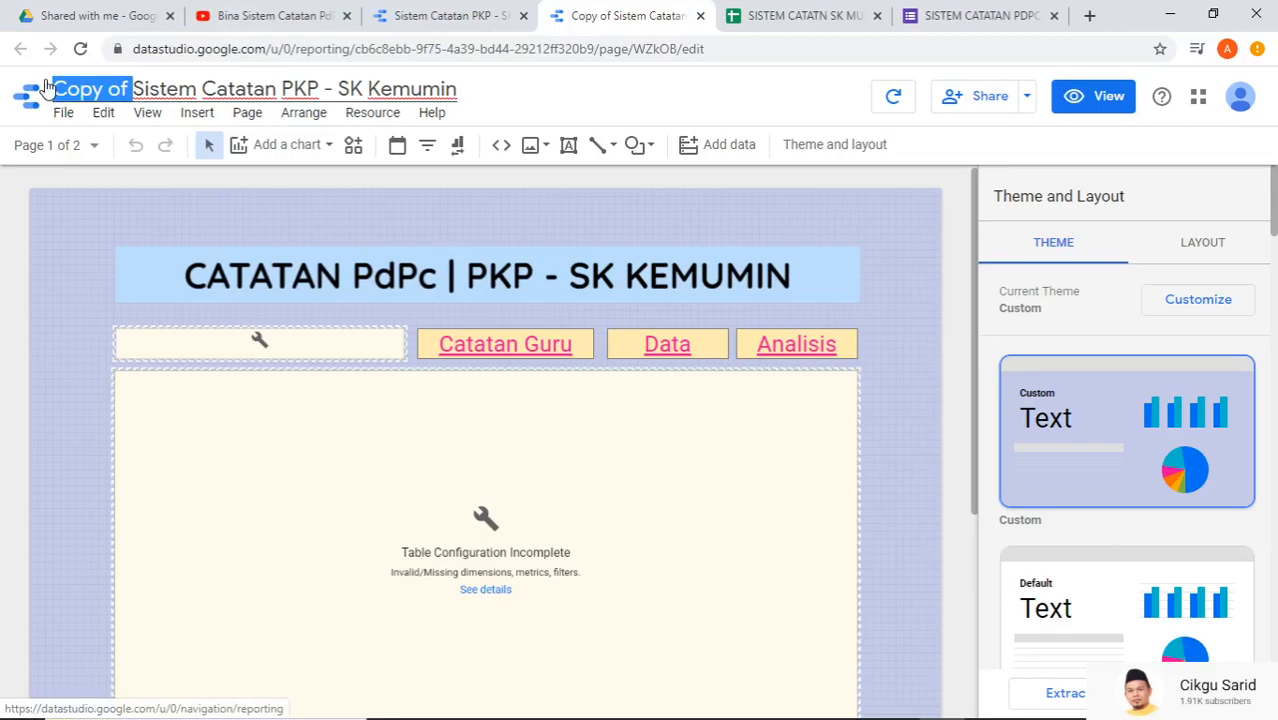
{"action": "key", "text": "BackSpace"}
{"action": "left_click_drag", "start_coordinate": [285, 88], "coordinate": [399, 106]}
{"action": "key", "text": "BackSpace"}
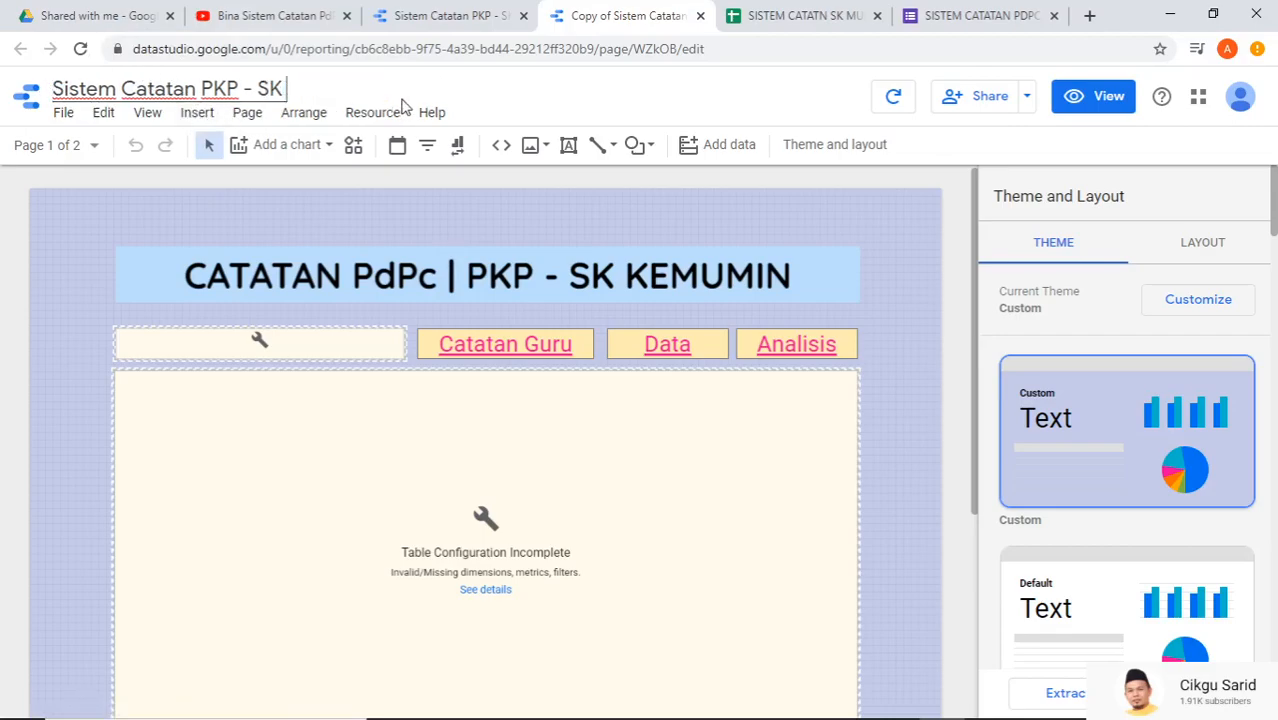
{"action": "type", "text": "MULONG 2"}
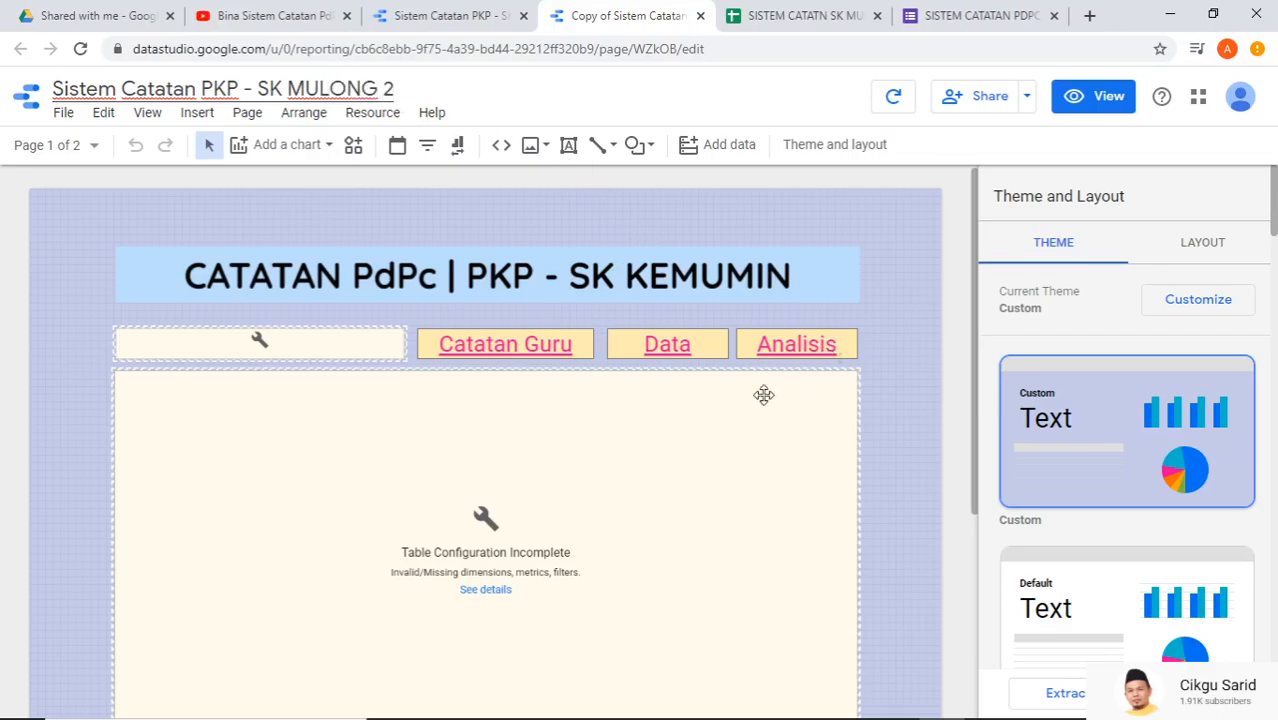
- Set the data source of the teacher-name filter control on the Utama page to SISTEM CATATN SK MULONG 2 - data
{"action": "left_click", "coordinate": [342, 343]}
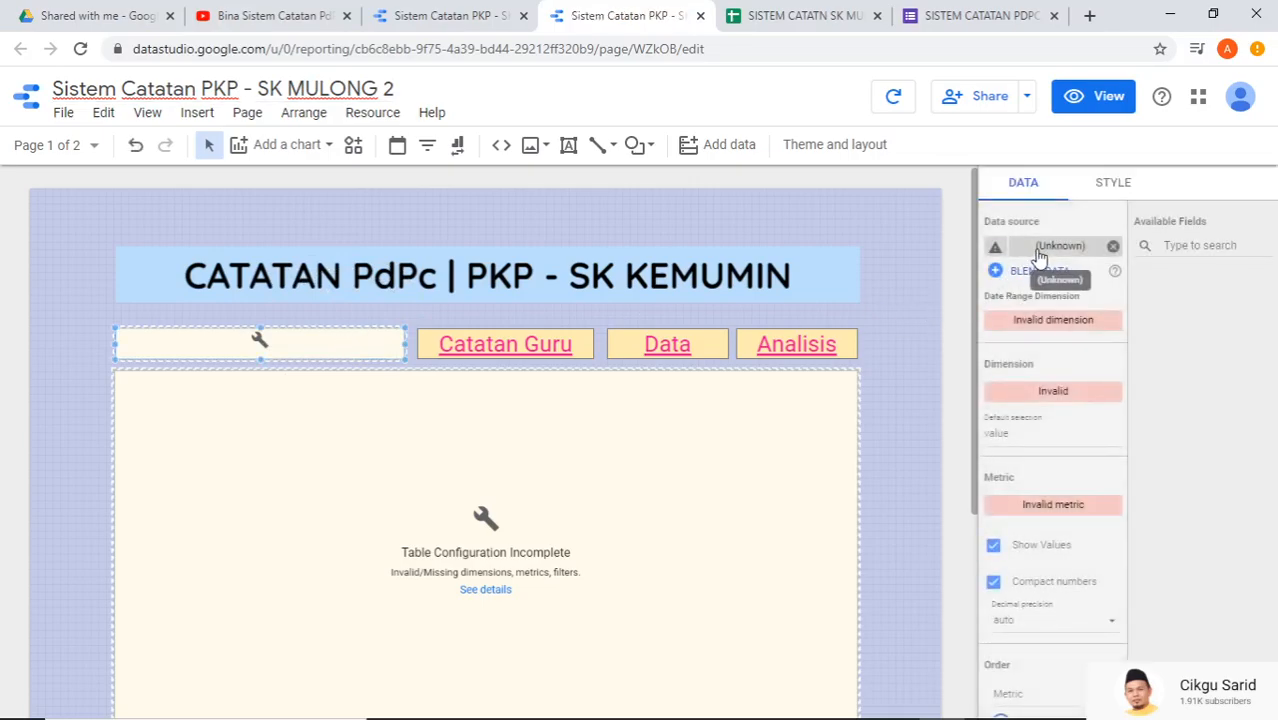
{"action": "left_click", "coordinate": [1040, 255]}
{"action": "left_click", "coordinate": [1039, 252]}
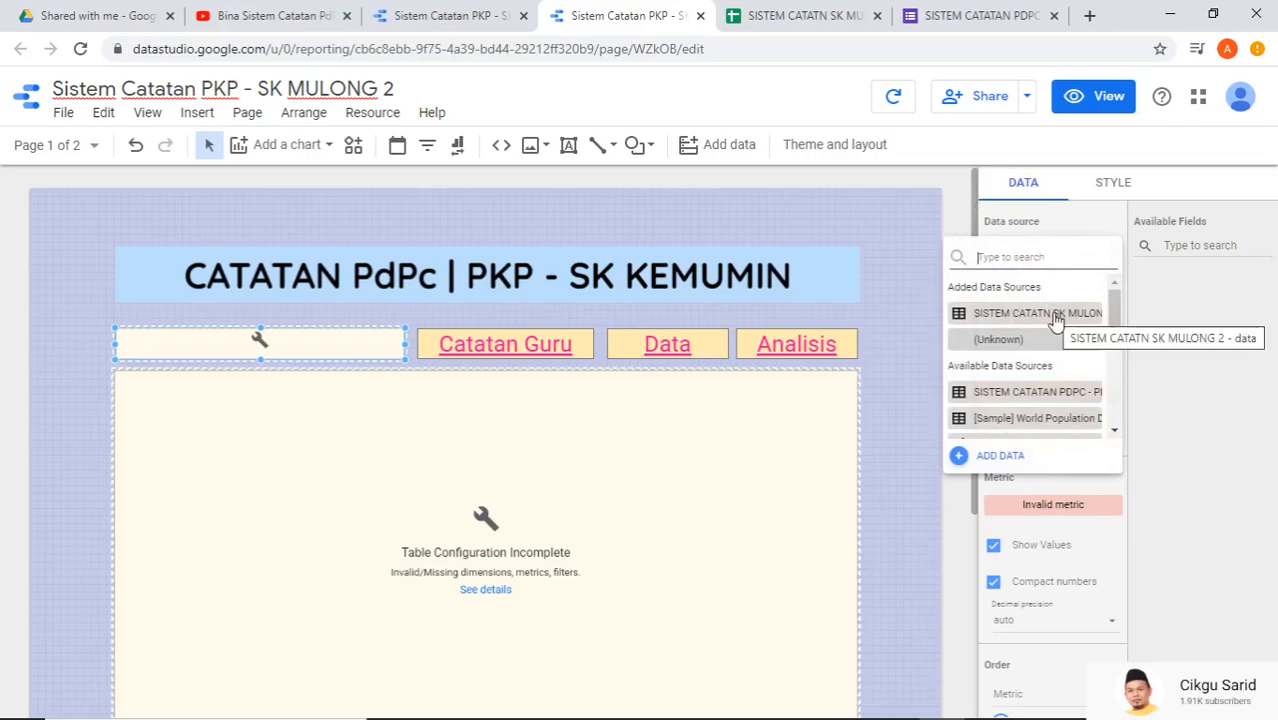
{"action": "left_click", "coordinate": [1055, 318]}
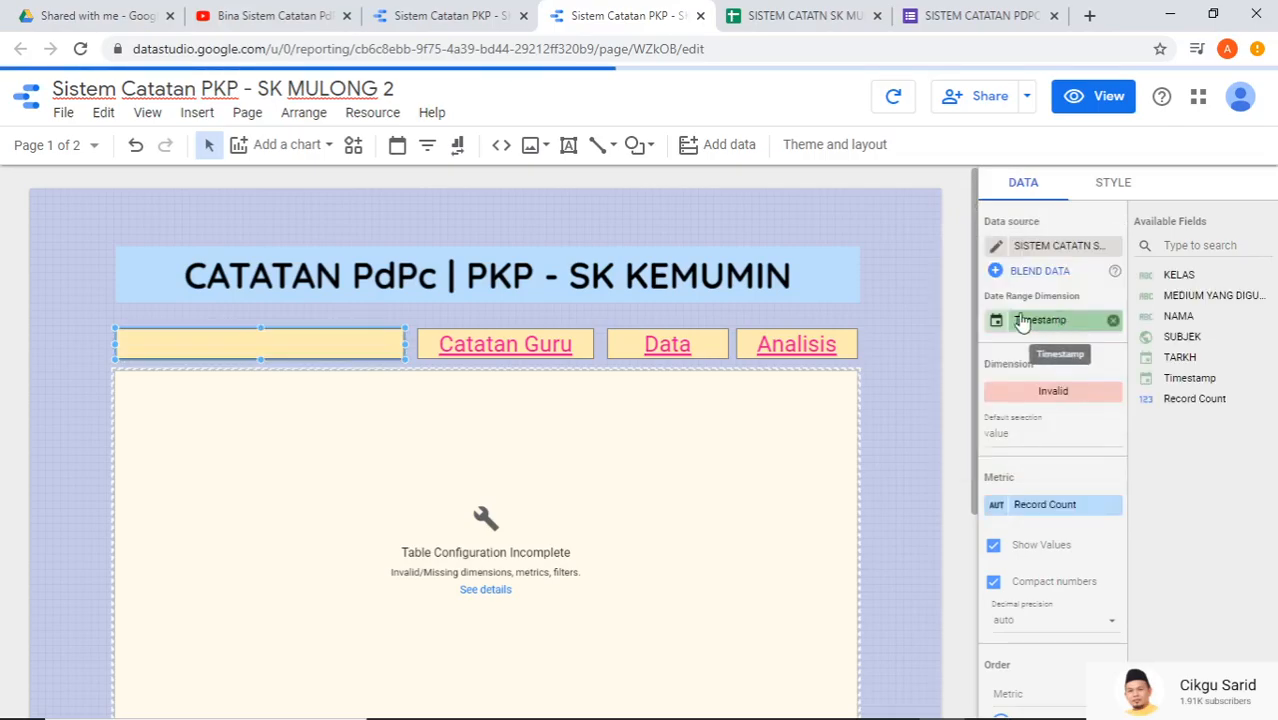
- Set the data source of the records table on the Utama page to SISTEM CATATN SK MULONG 2 - data
{"action": "left_click", "coordinate": [492, 482]}
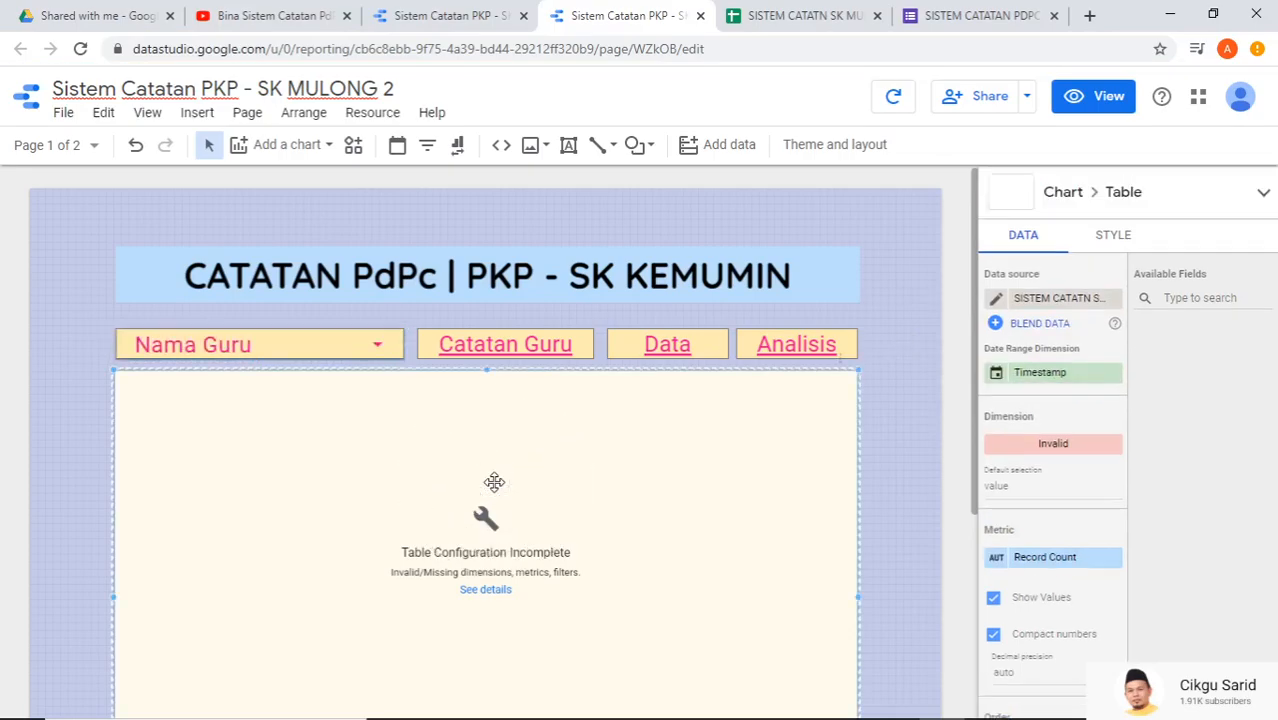
{"action": "left_click", "coordinate": [494, 482]}
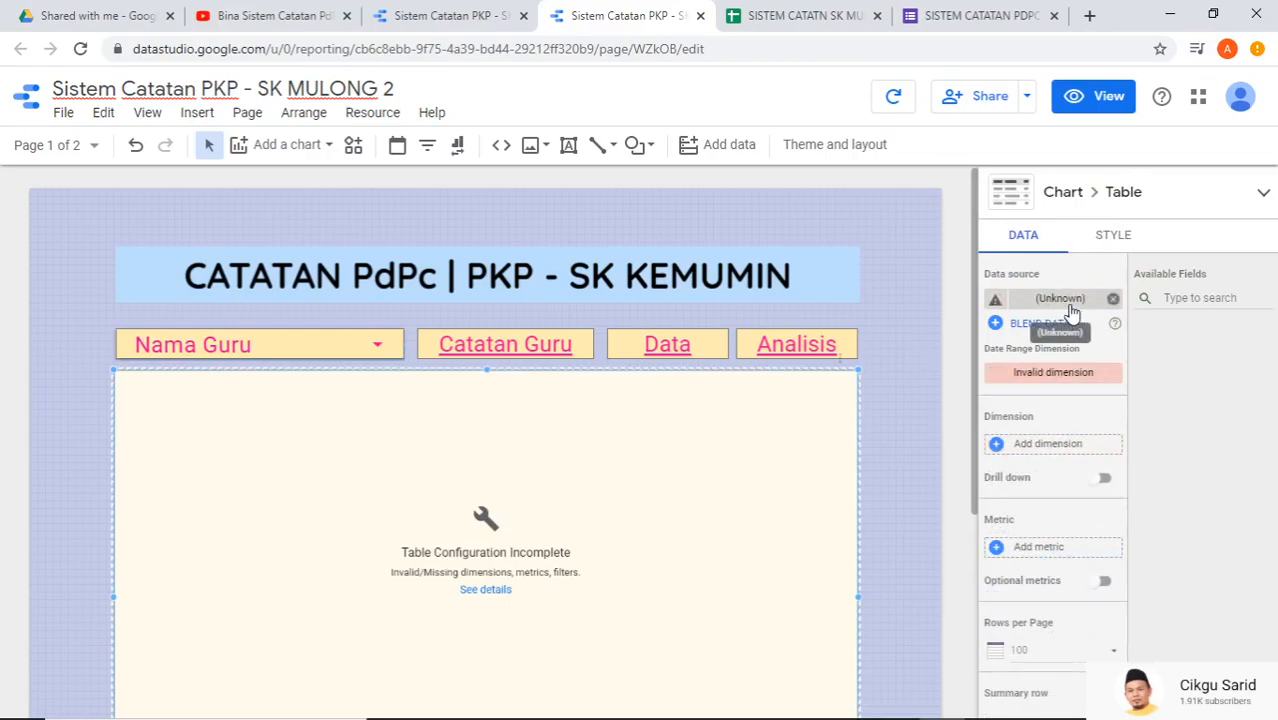
{"action": "left_click", "coordinate": [1068, 305]}
{"action": "left_click", "coordinate": [1050, 368]}
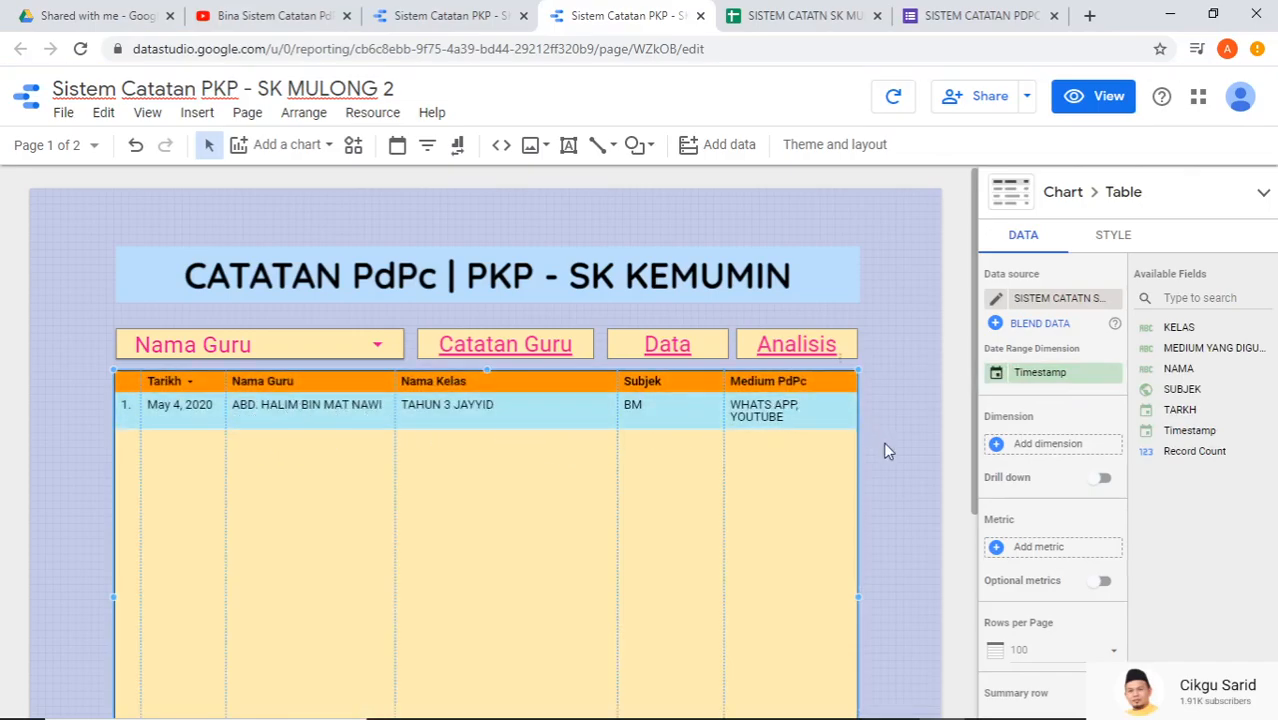
- Check the lower end of the Utama page and the charts on the Analisis page, and return to Utama
{"action": "scroll", "coordinate": [885, 451], "scroll_direction": "down", "scroll_amount": 5}
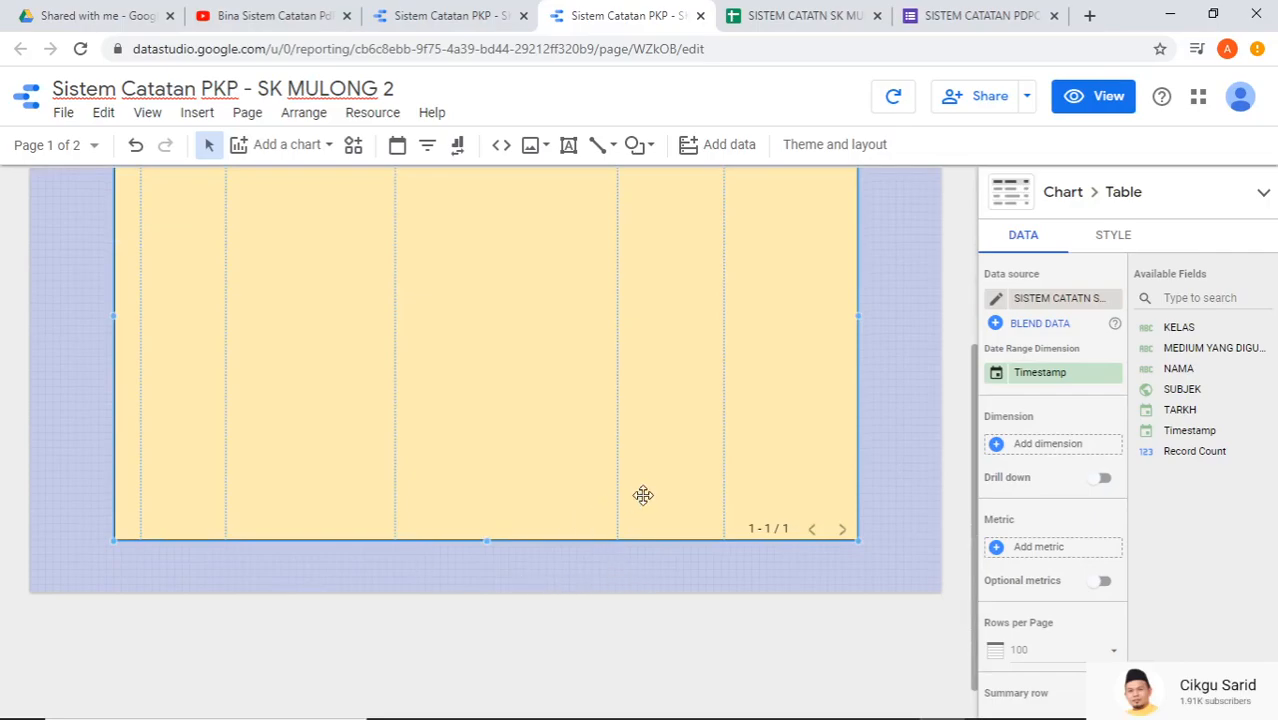
{"action": "left_click", "coordinate": [95, 148]}
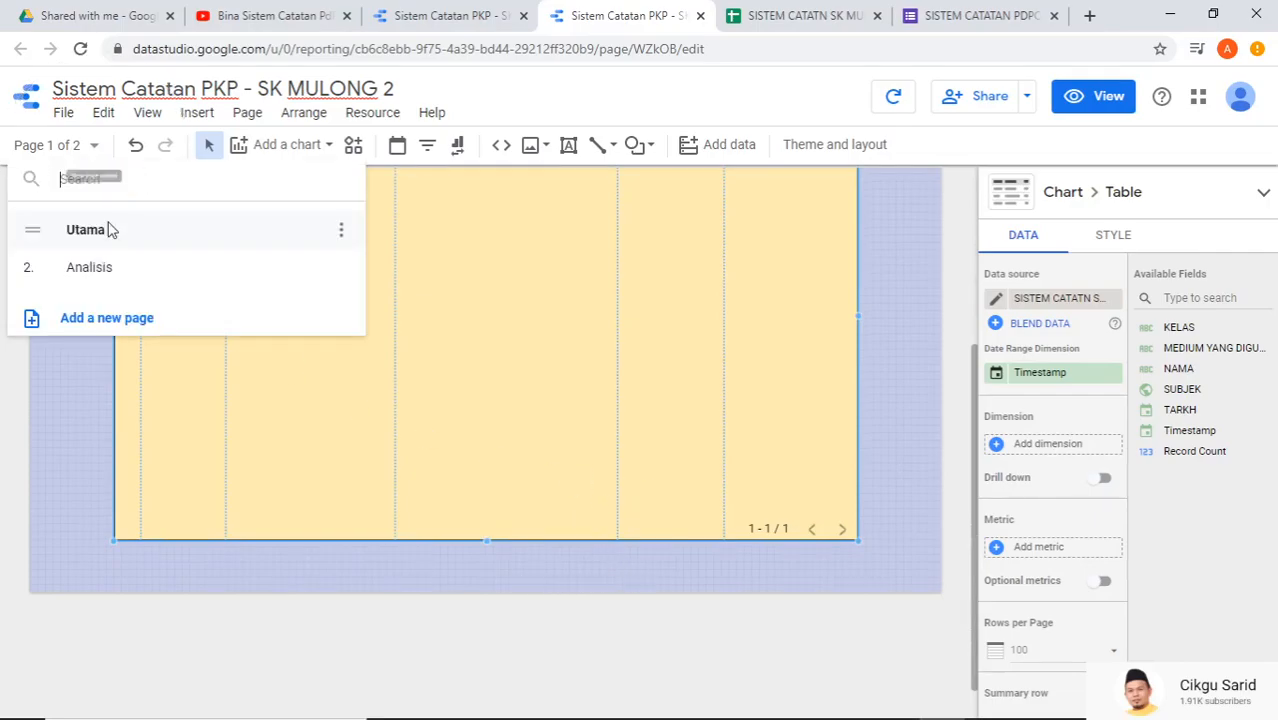
{"action": "left_click", "coordinate": [104, 278]}
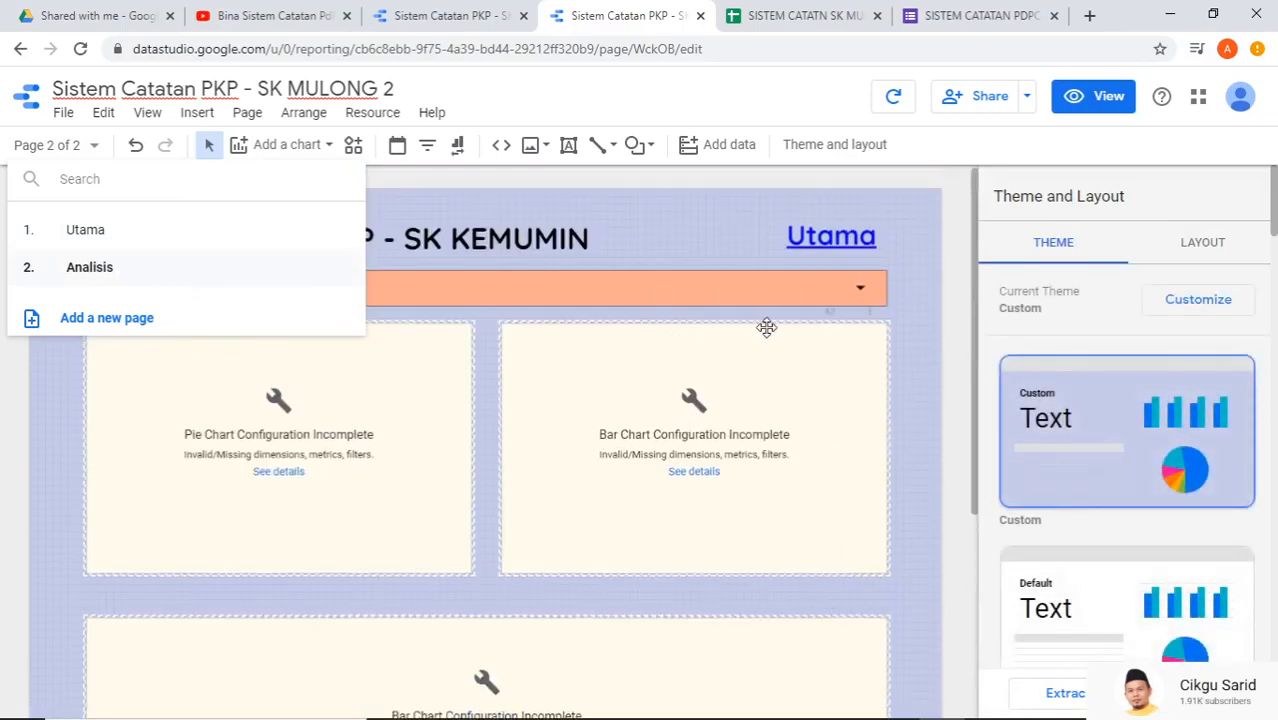
{"action": "left_click", "coordinate": [625, 232]}
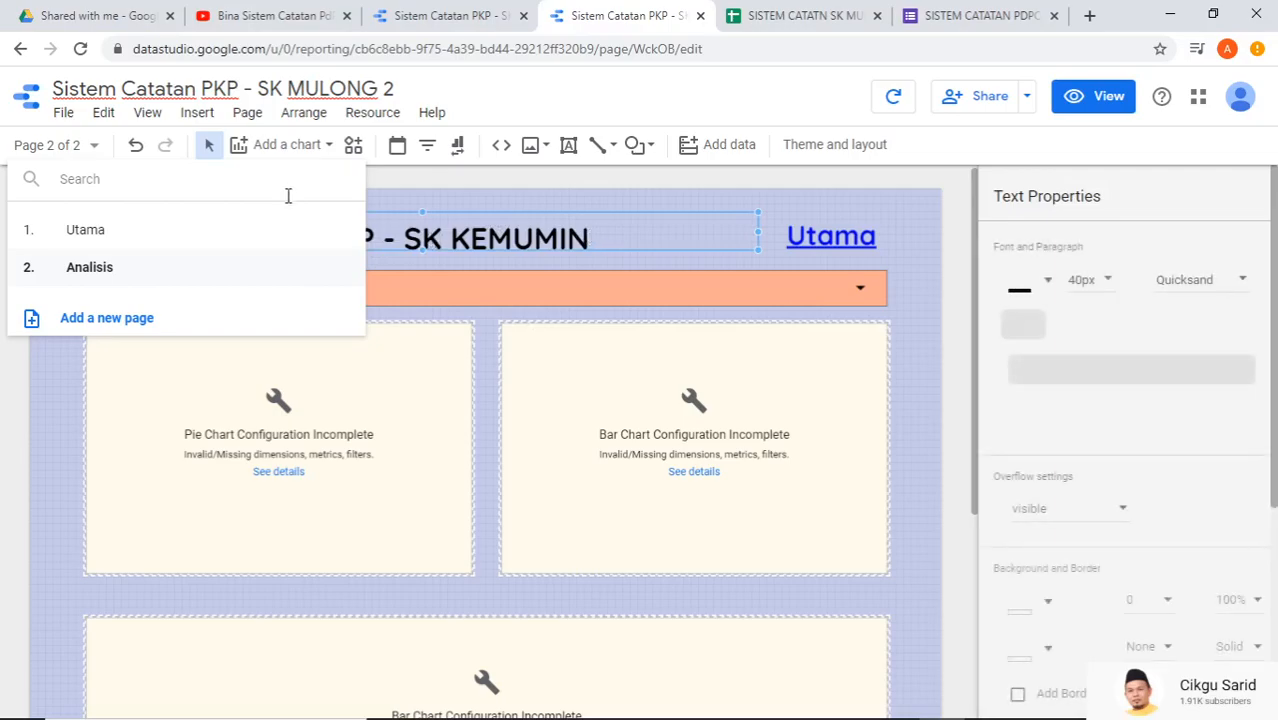
{"action": "left_click", "coordinate": [152, 240]}
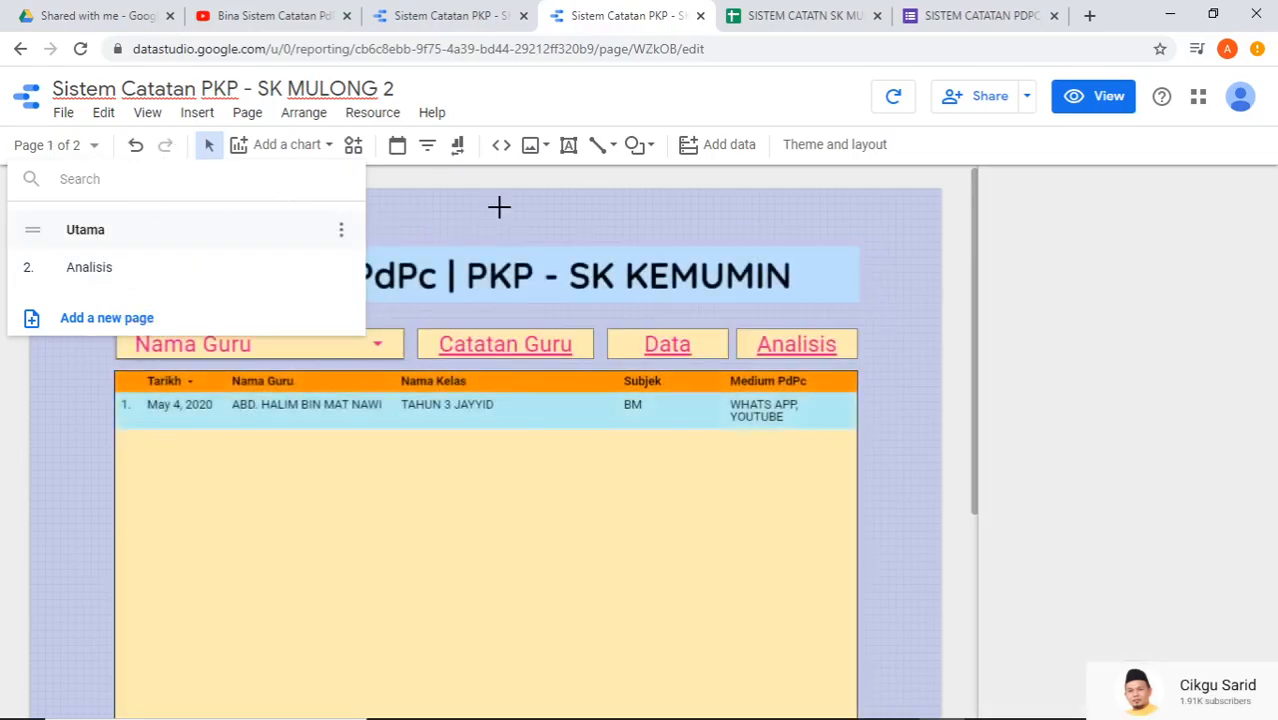
- Set the canvas height of the Utama page to 1900 px to make room below the records table
{"action": "left_click", "coordinate": [945, 236]}
{"action": "scroll", "coordinate": [896, 449], "scroll_direction": "down", "scroll_amount": 5}
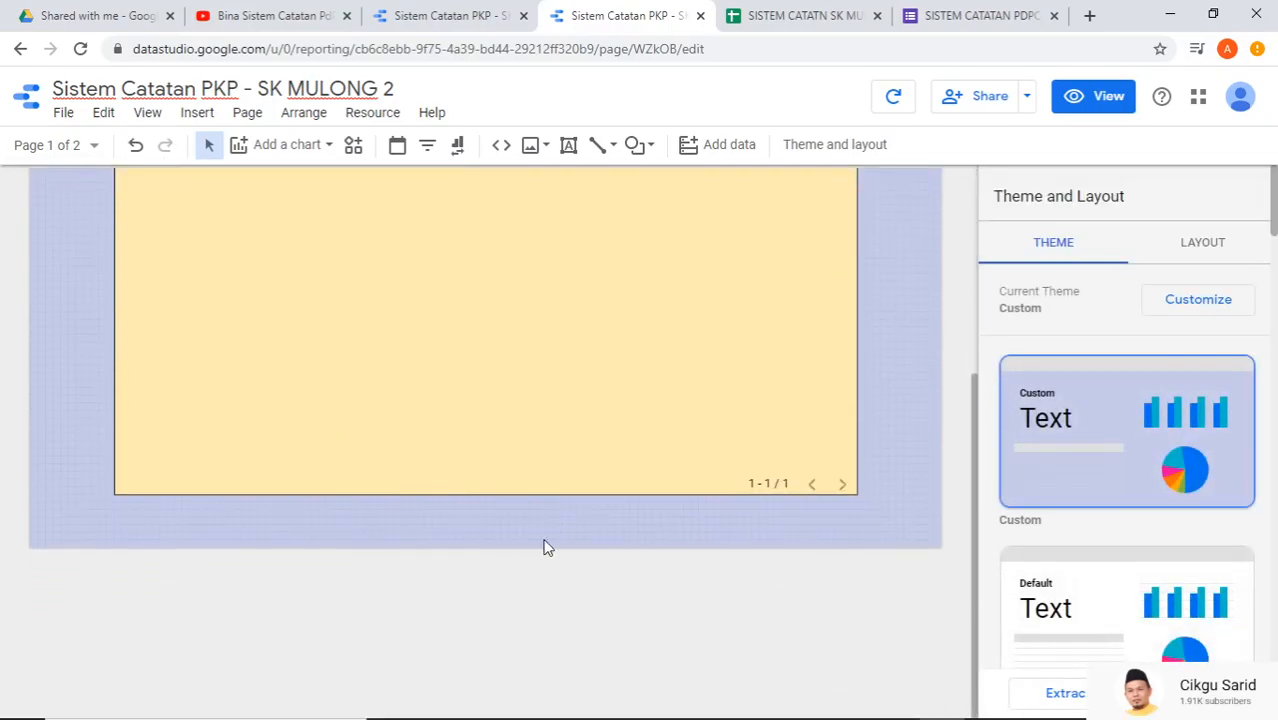
{"action": "left_click", "coordinate": [1216, 250]}
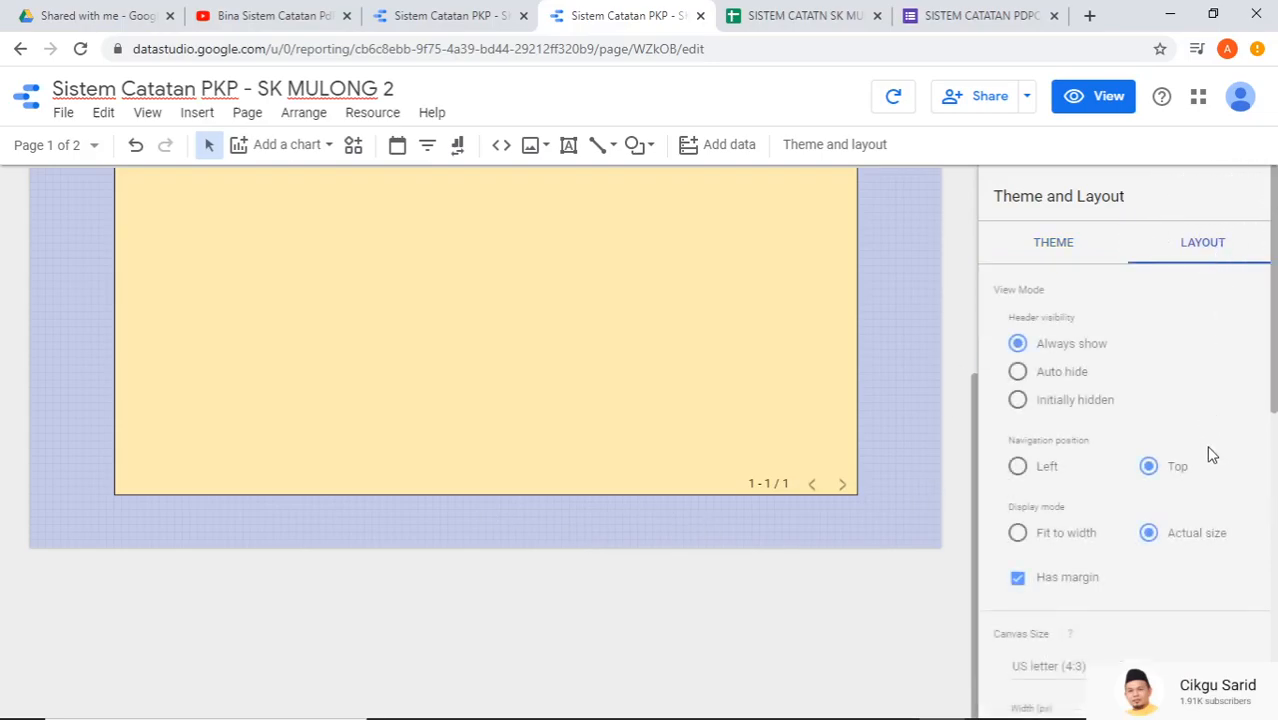
{"action": "scroll", "coordinate": [1204, 494], "scroll_direction": "down", "scroll_amount": 4}
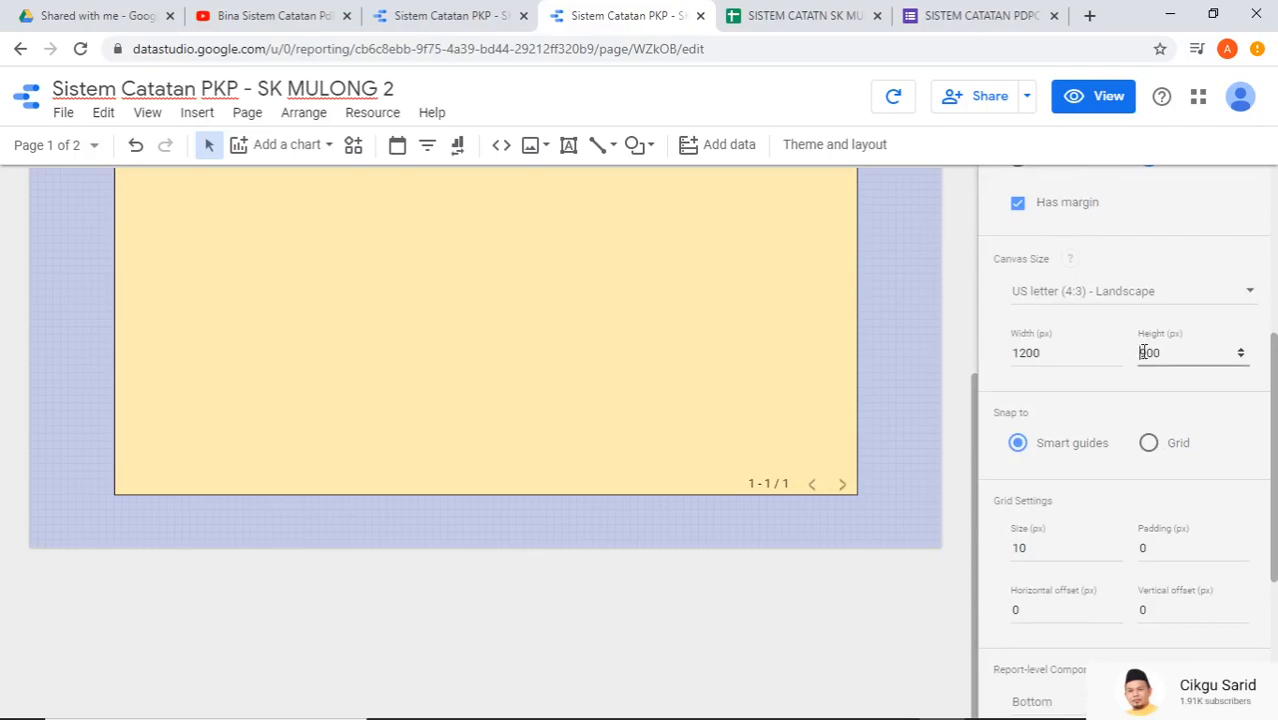
{"action": "type", "text": "1"}
{"action": "left_click", "coordinate": [1147, 405]}
{"action": "scroll", "coordinate": [915, 340], "scroll_direction": "up", "scroll_amount": 5}
{"action": "scroll", "coordinate": [904, 370], "scroll_direction": "down", "scroll_amount": 12}
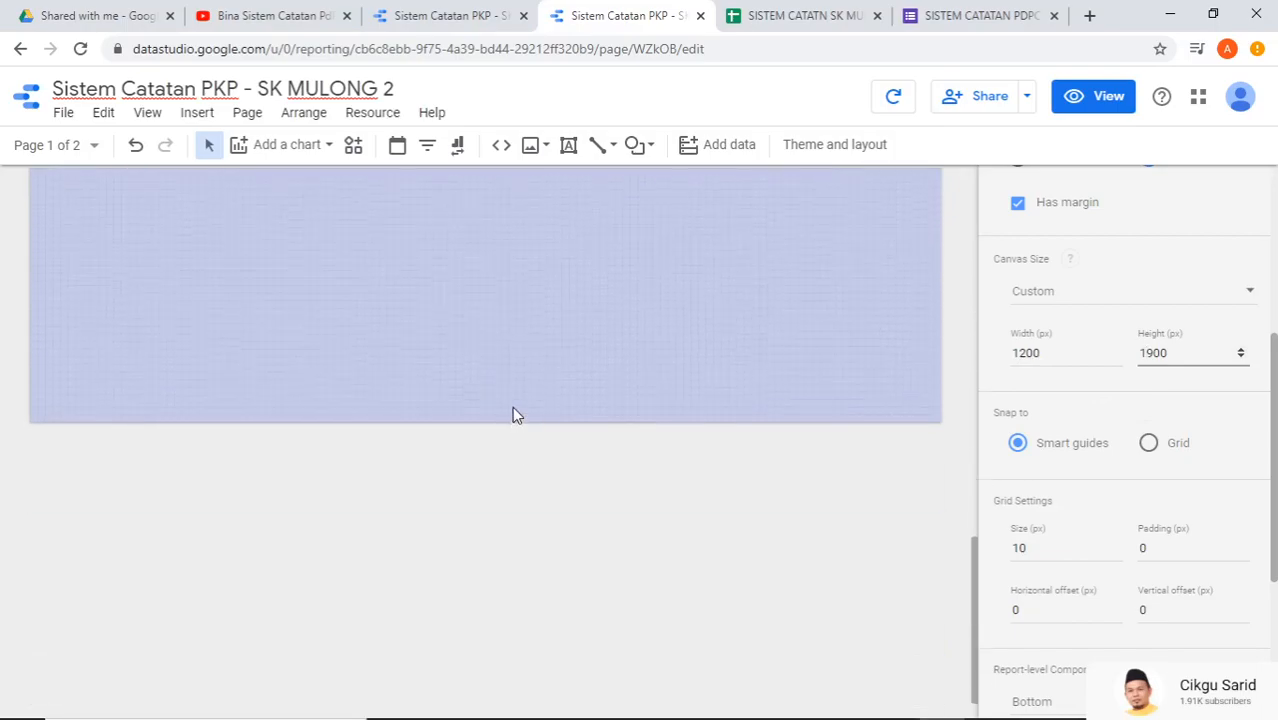
{"action": "scroll", "coordinate": [512, 416], "scroll_direction": "up", "scroll_amount": 10}
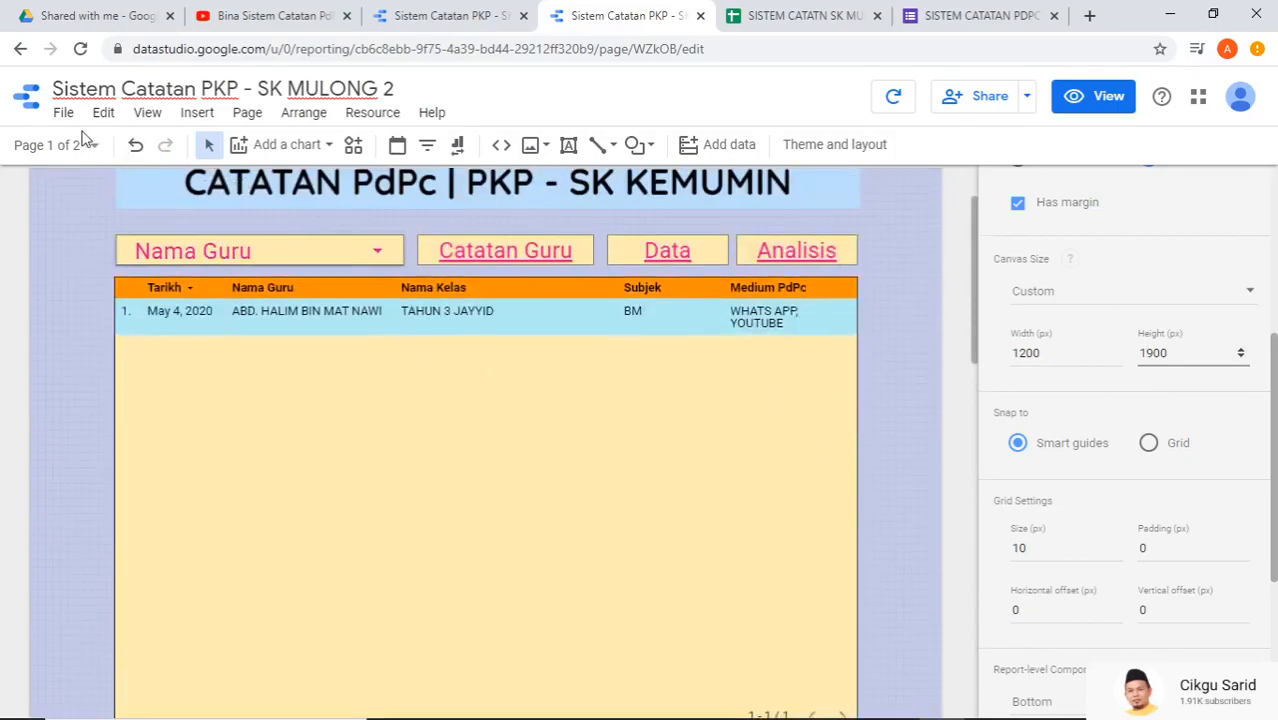
- Copy the pie chart from the Analisis page and paste it onto the Utama page
{"action": "left_click", "coordinate": [94, 147]}
{"action": "left_click", "coordinate": [135, 289]}
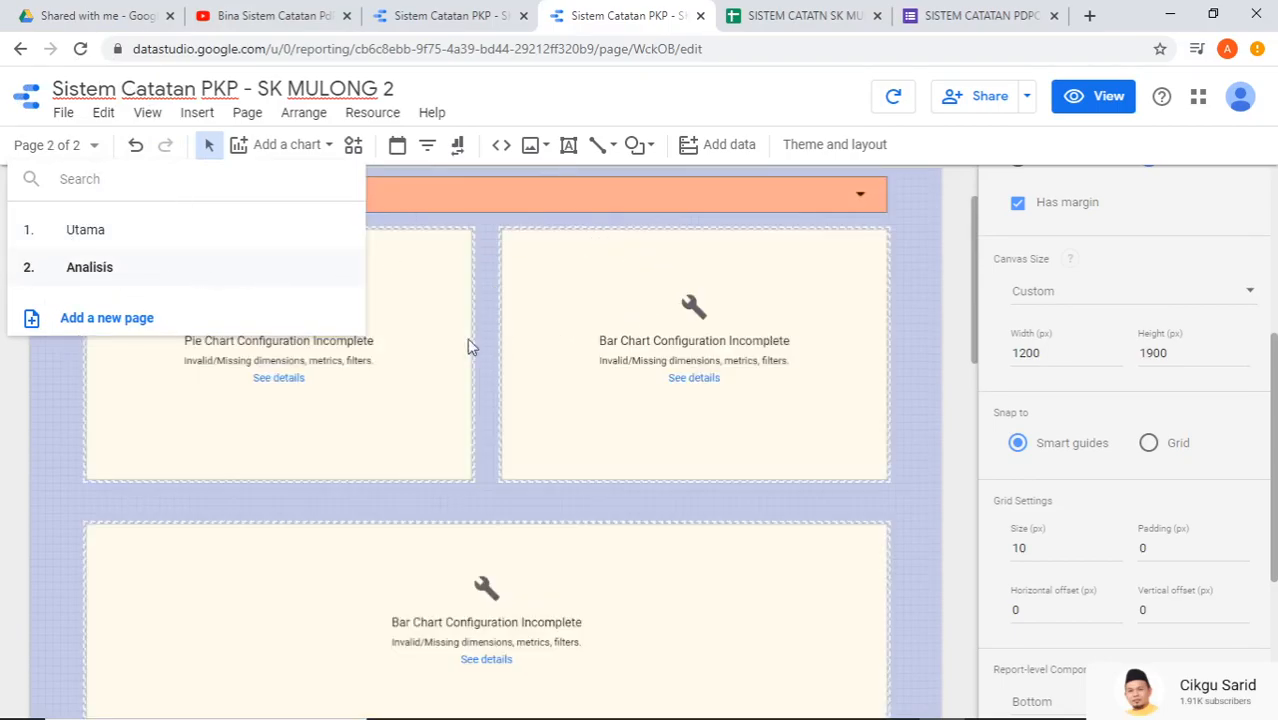
{"action": "left_click", "coordinate": [442, 337]}
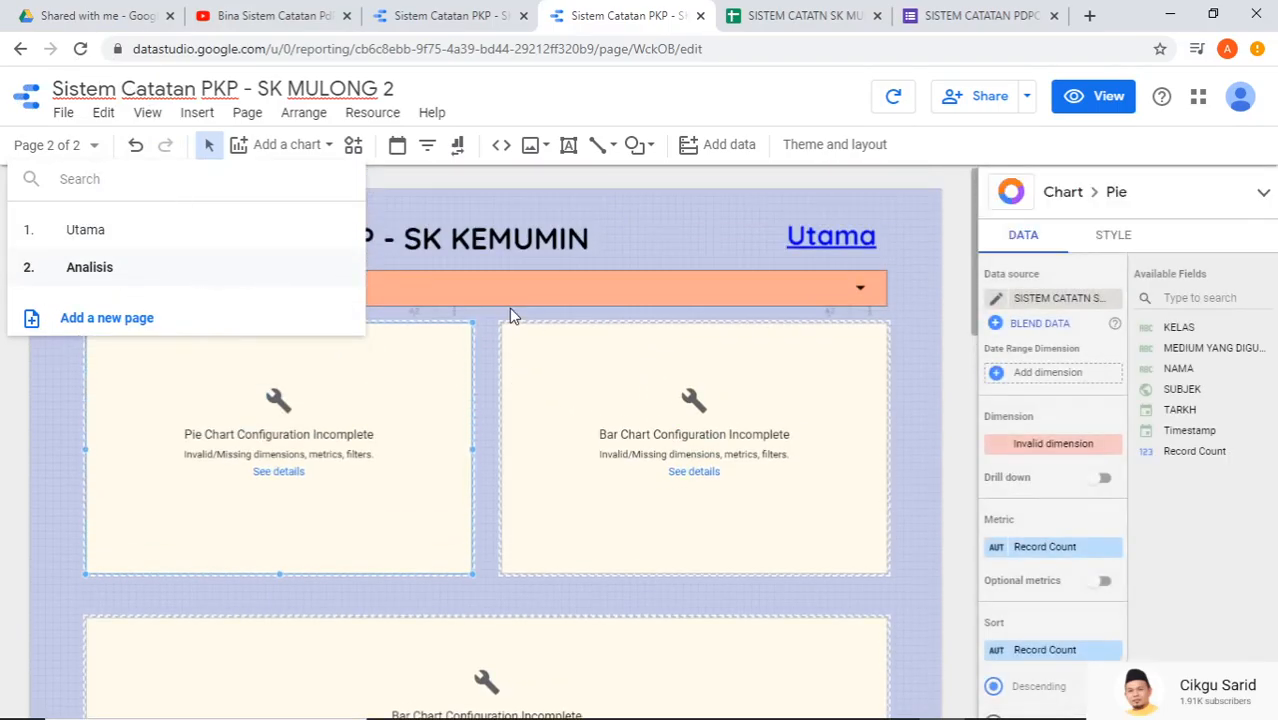
{"action": "left_click", "coordinate": [614, 245]}
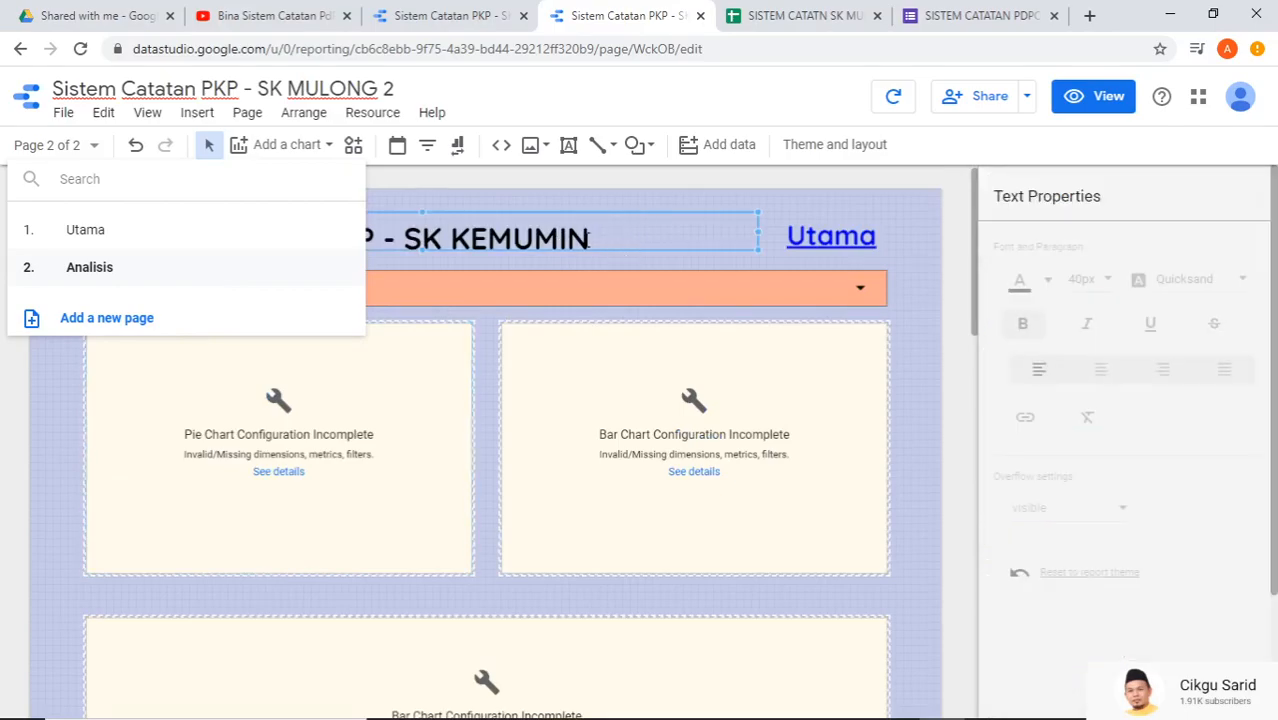
{"action": "left_click", "coordinate": [610, 194]}
{"action": "left_click", "coordinate": [345, 388]}
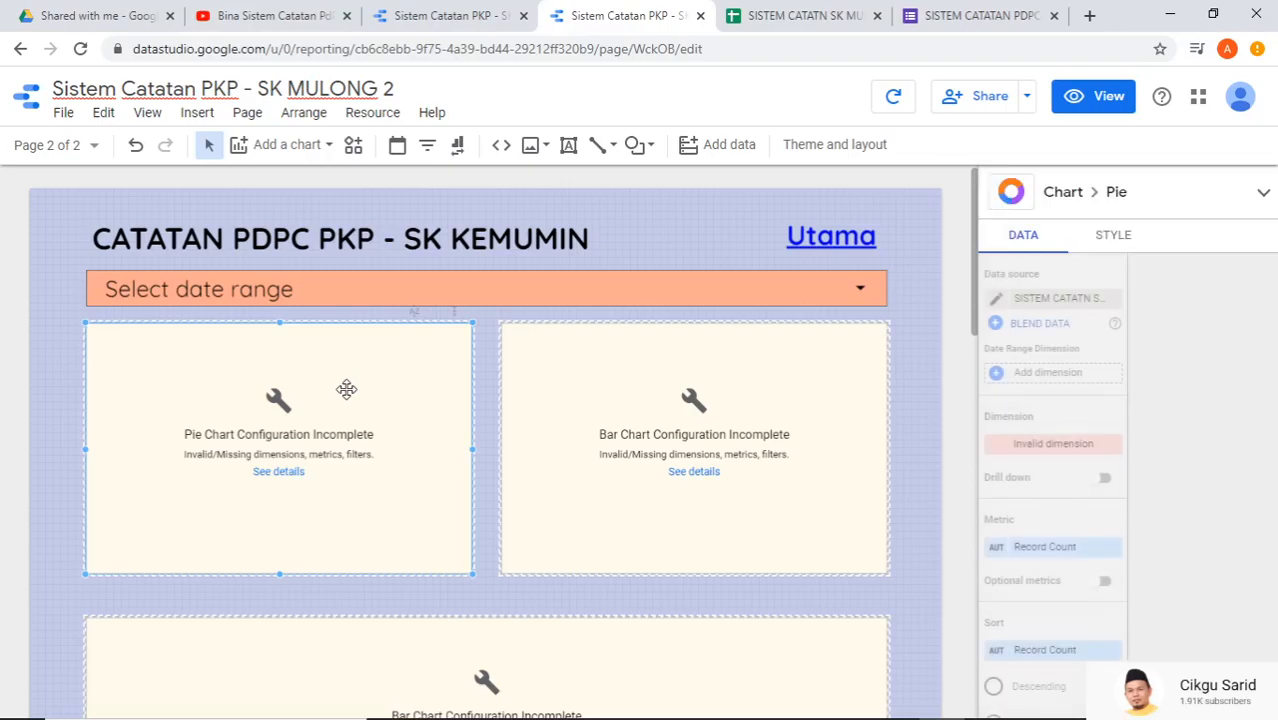
{"action": "left_click", "coordinate": [95, 147]}
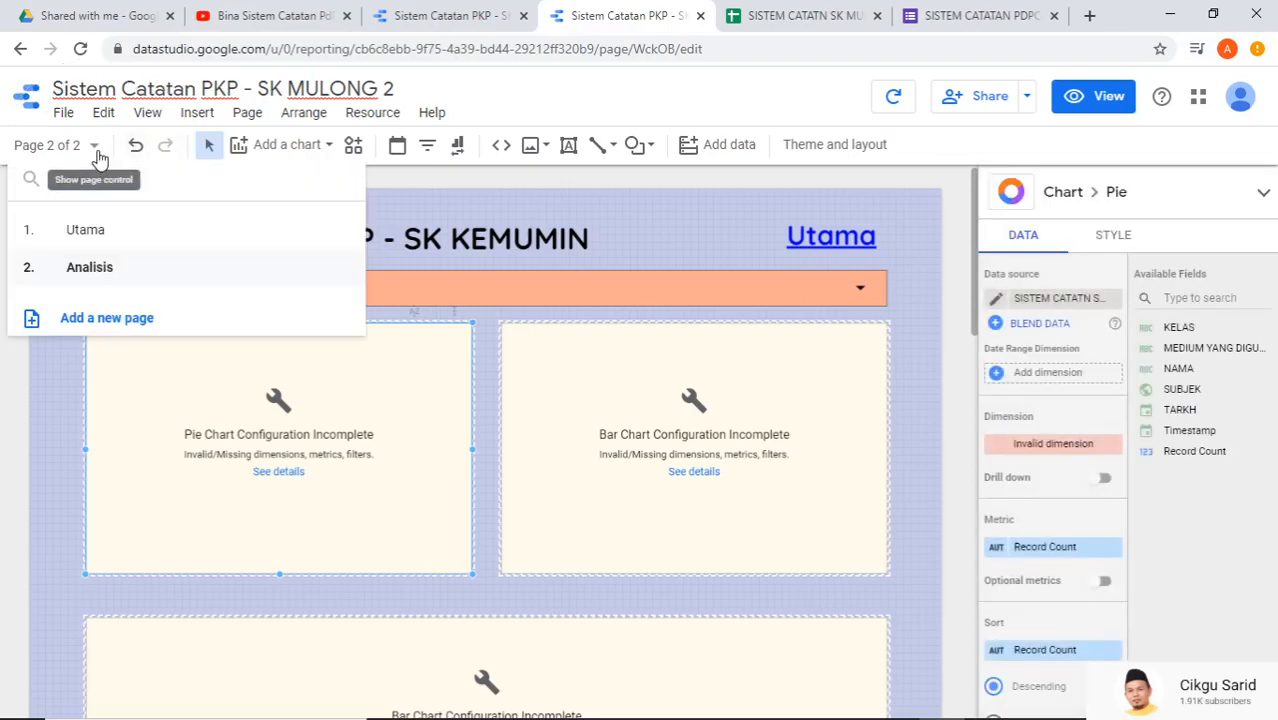
{"action": "left_click", "coordinate": [110, 240]}
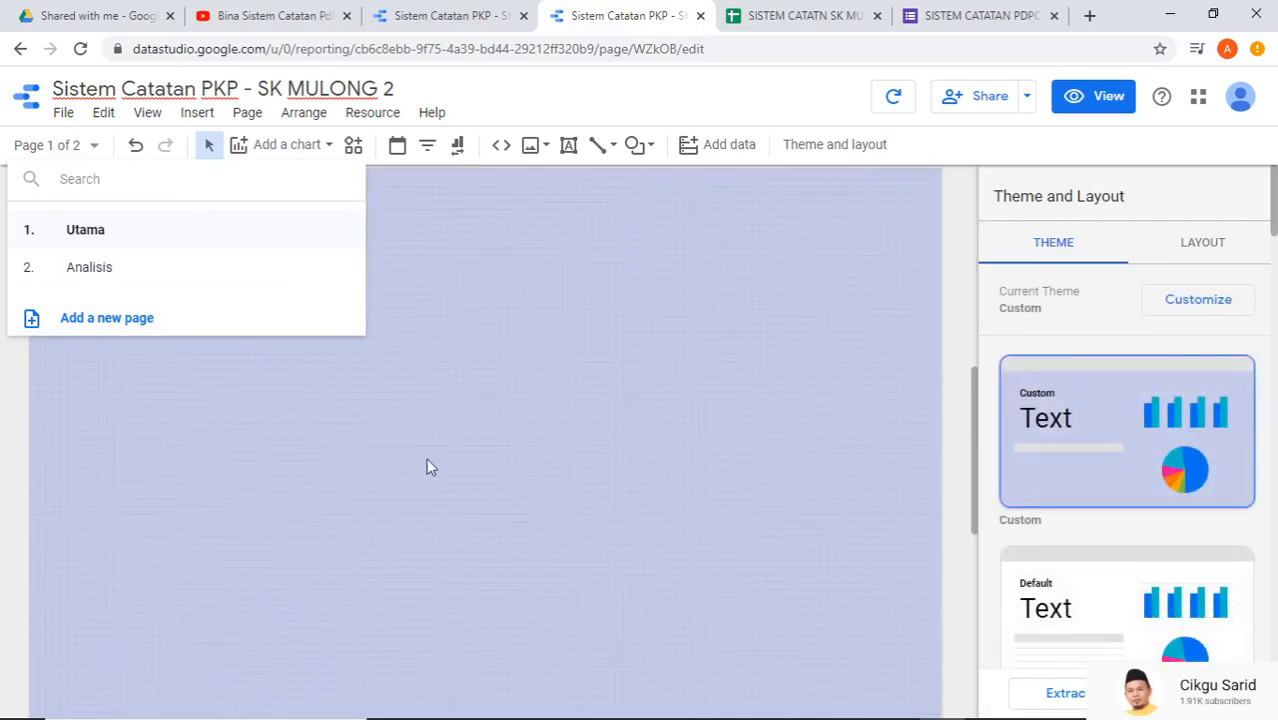
{"action": "scroll", "coordinate": [254, 374], "scroll_direction": "down", "scroll_amount": 2}
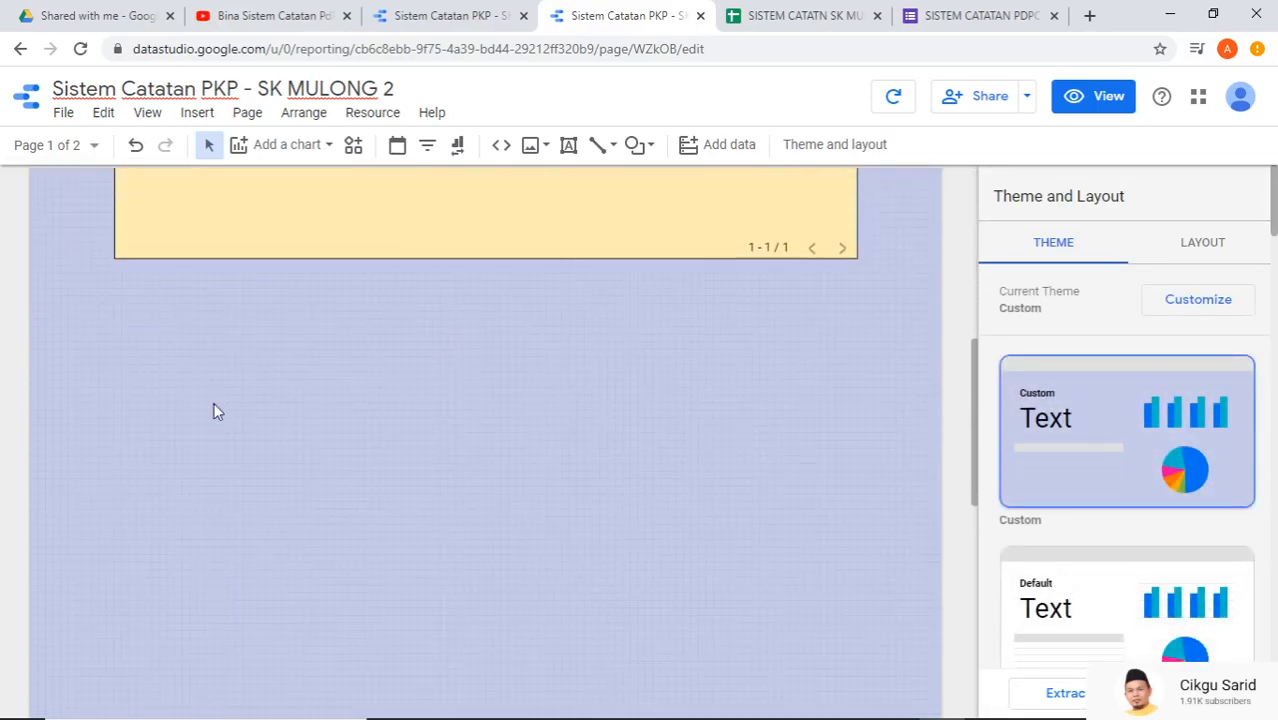
{"action": "left_click", "coordinate": [269, 397]}
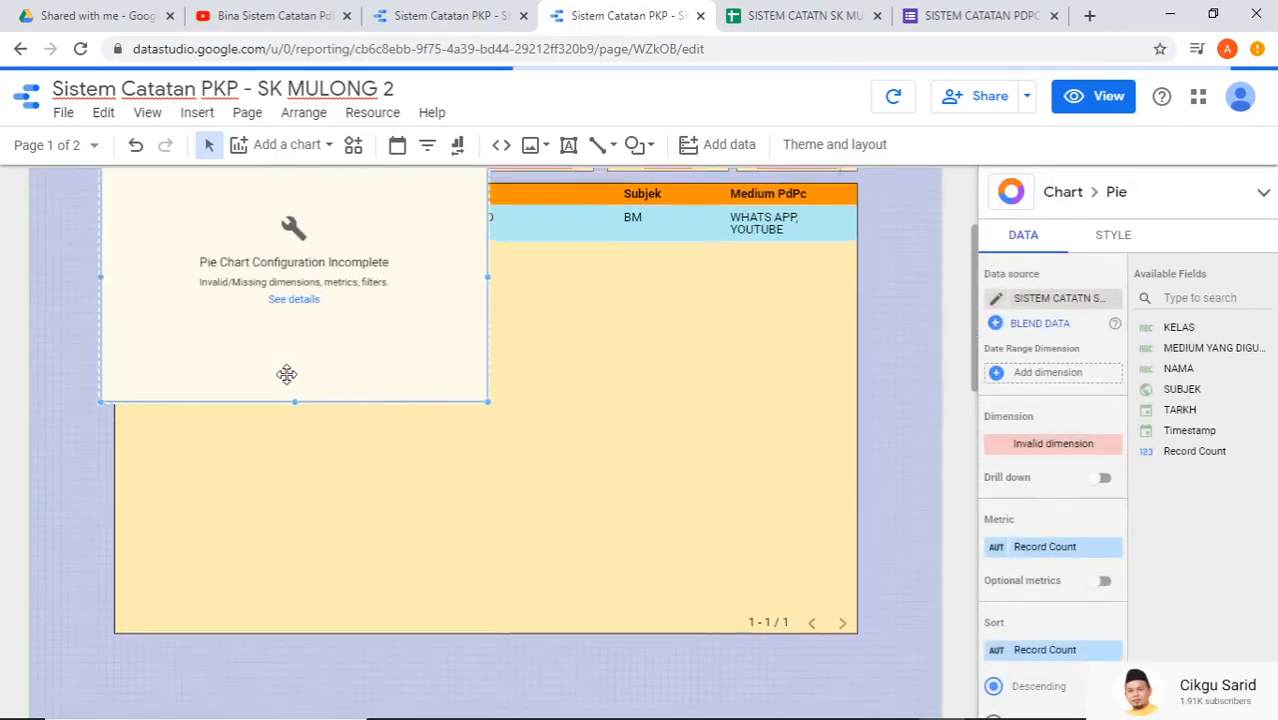
- Move the pasted pie chart into the empty area below the records table, aligned with the table's left edge
{"action": "scroll", "coordinate": [287, 374], "scroll_direction": "up", "scroll_amount": 2}
{"action": "scroll", "coordinate": [280, 400], "scroll_direction": "down", "scroll_amount": 2}
{"action": "left_click_drag", "start_coordinate": [300, 323], "coordinate": [322, 606]}
{"action": "scroll", "coordinate": [348, 297], "scroll_direction": "down", "scroll_amount": 3}
{"action": "left_click_drag", "start_coordinate": [348, 297], "coordinate": [338, 528]}
{"action": "scroll", "coordinate": [530, 508], "scroll_direction": "down", "scroll_amount": 1}
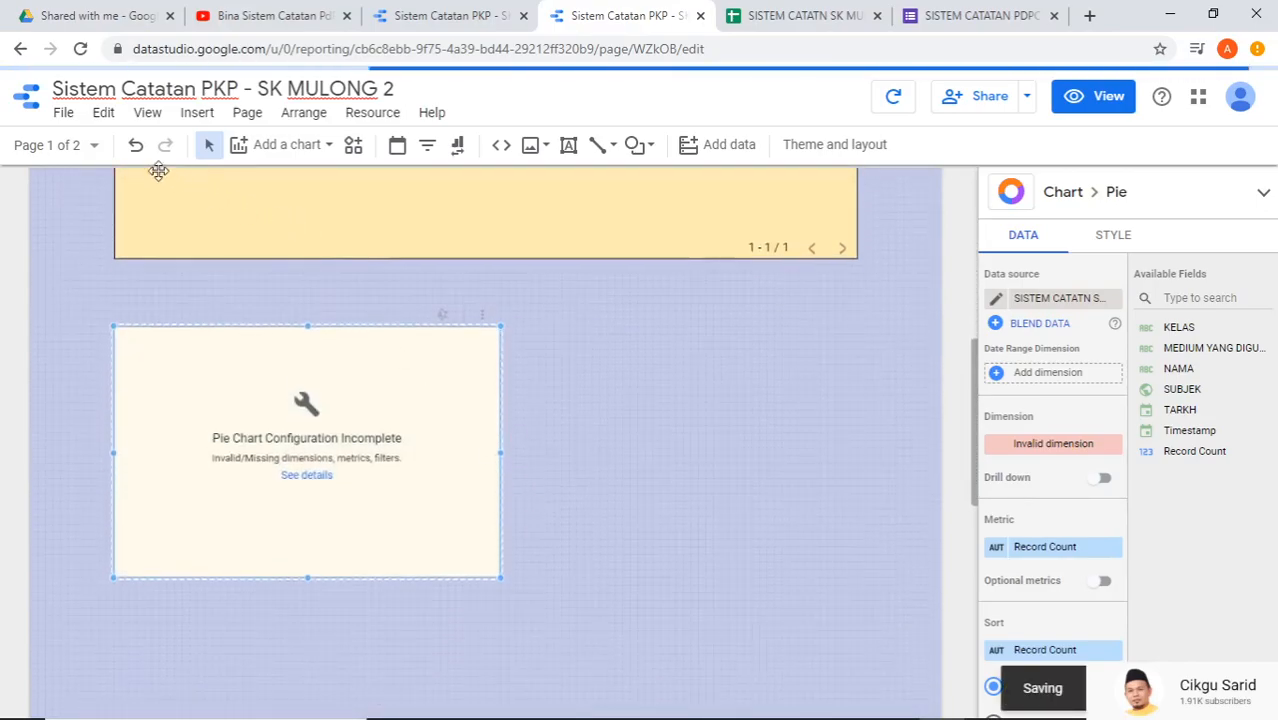
- Copy the smaller bar chart beside the pie chart on the Analisis page
{"action": "left_click", "coordinate": [102, 150]}
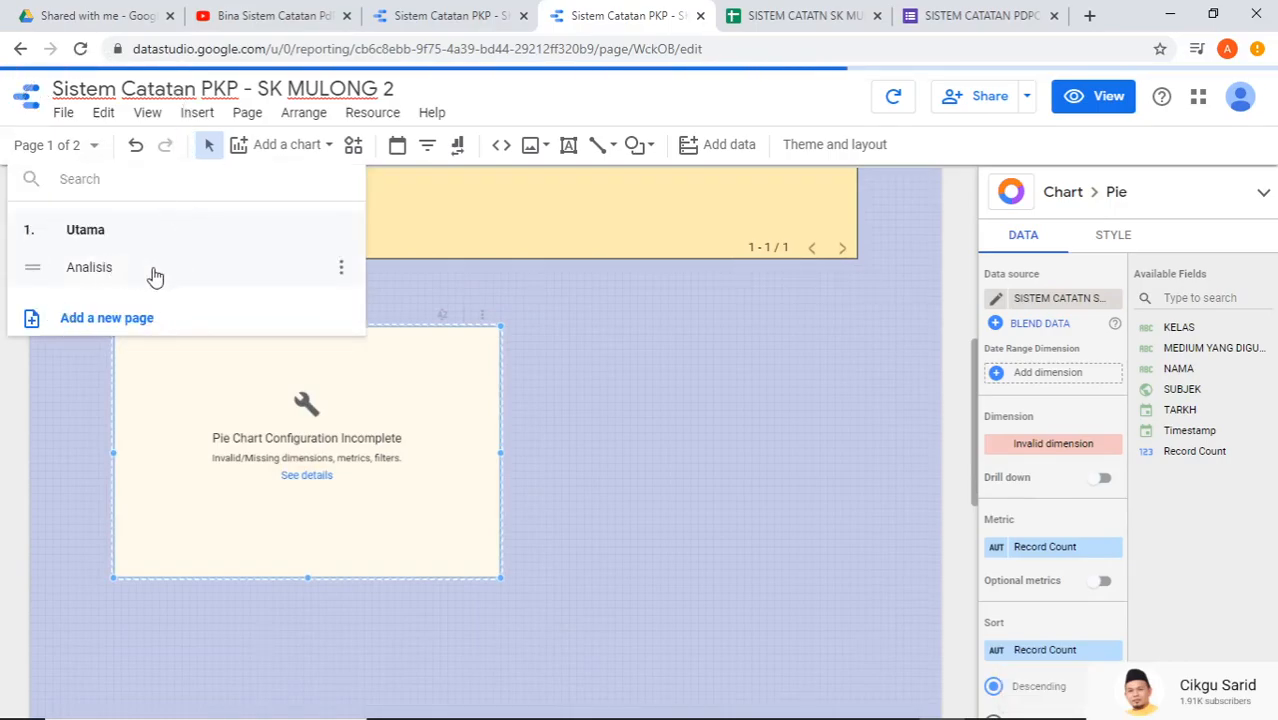
{"action": "left_click", "coordinate": [132, 272]}
{"action": "scroll", "coordinate": [656, 377], "scroll_direction": "up", "scroll_amount": 3}
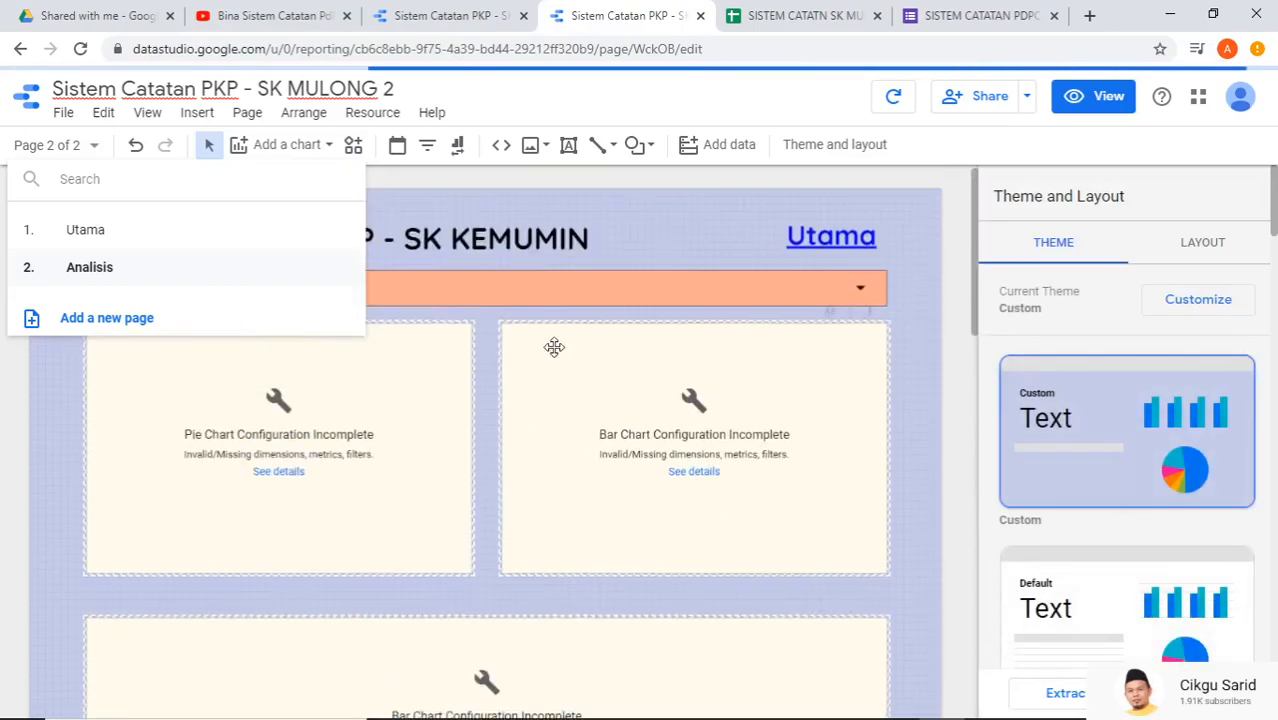
{"action": "left_click", "coordinate": [697, 408]}
{"action": "left_click", "coordinate": [696, 405]}
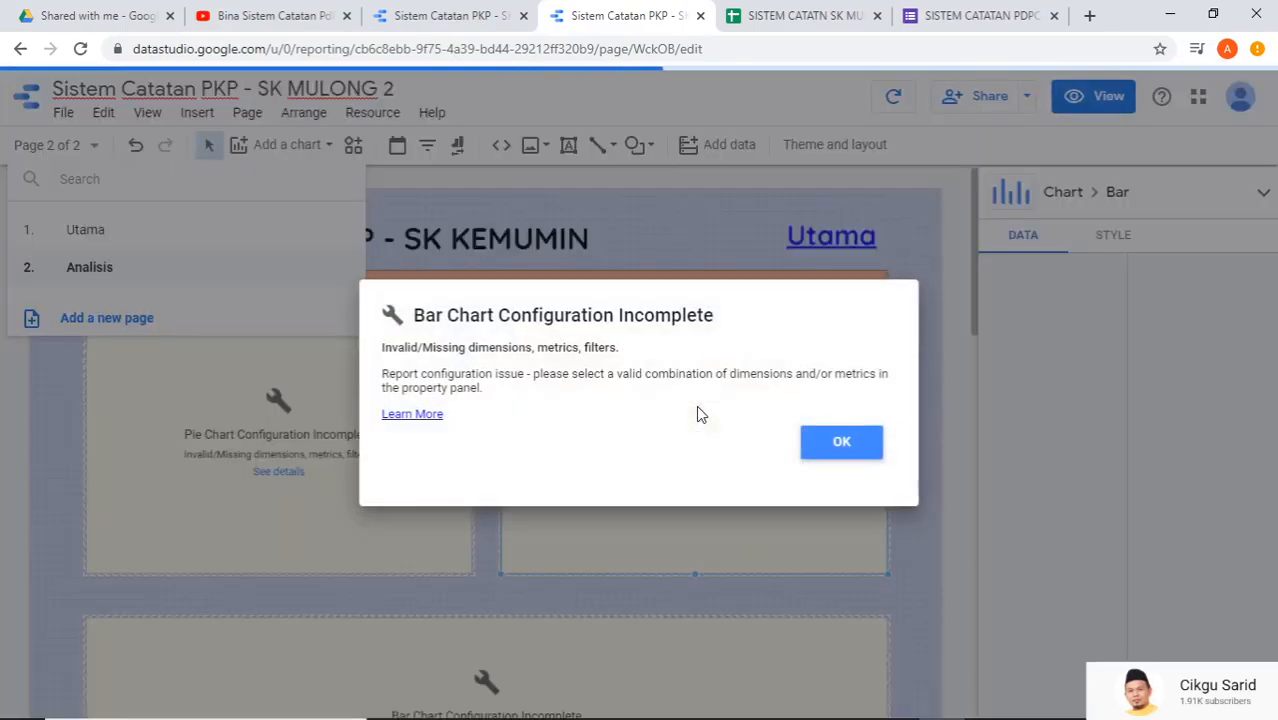
{"action": "left_click", "coordinate": [815, 440]}
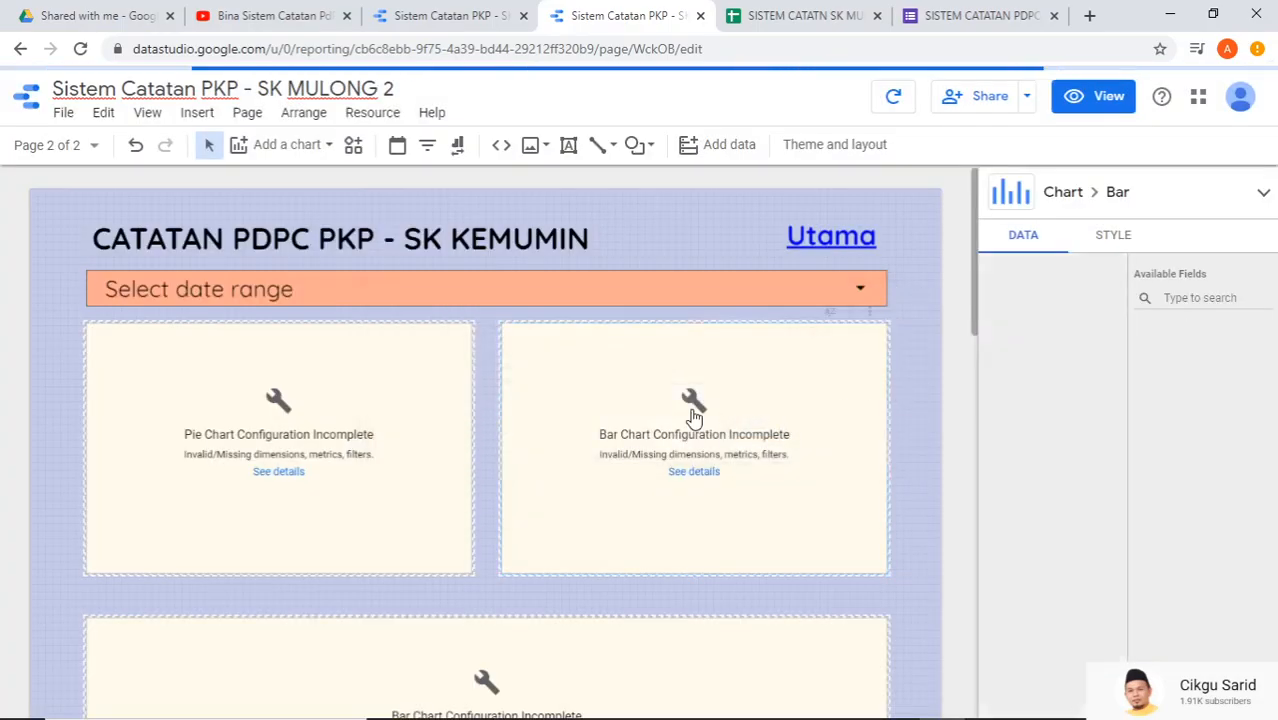
{"action": "left_click", "coordinate": [691, 406]}
{"action": "left_click", "coordinate": [696, 413]}
{"action": "left_click", "coordinate": [816, 443]}
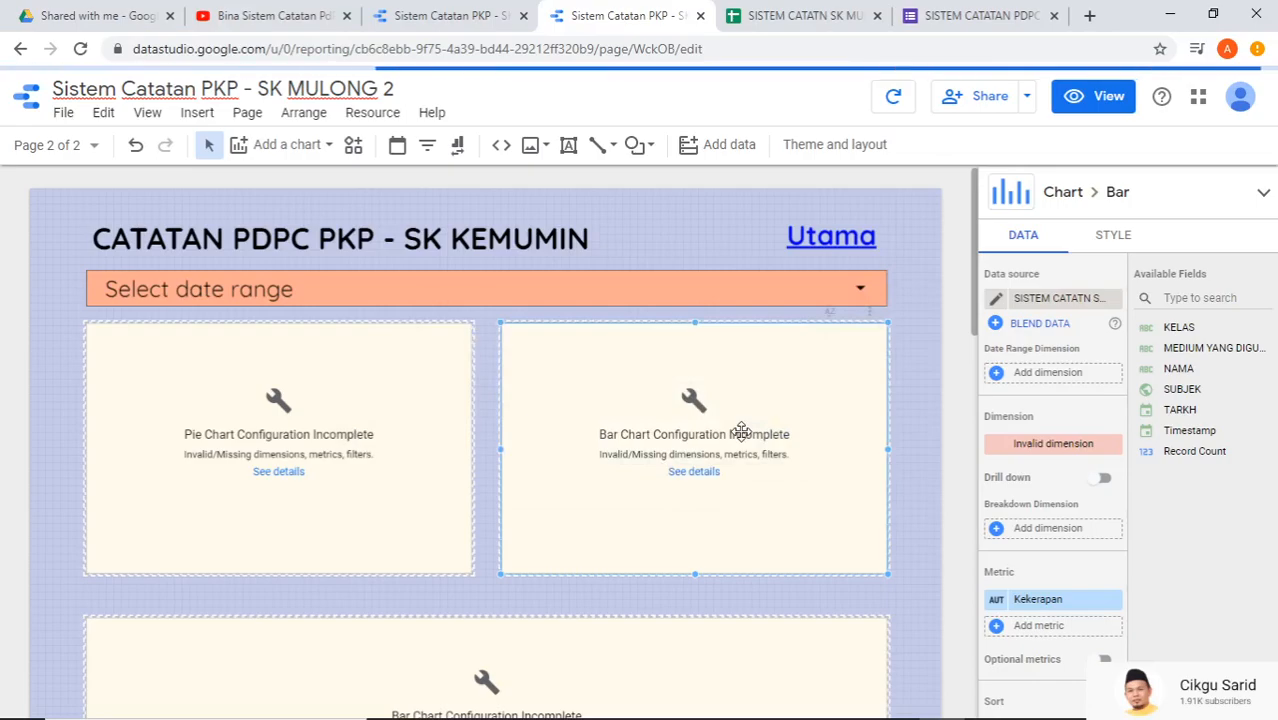
- Paste the bar chart onto the Utama page and place it beside the pie chart below the records table
{"action": "left_click", "coordinate": [94, 145]}
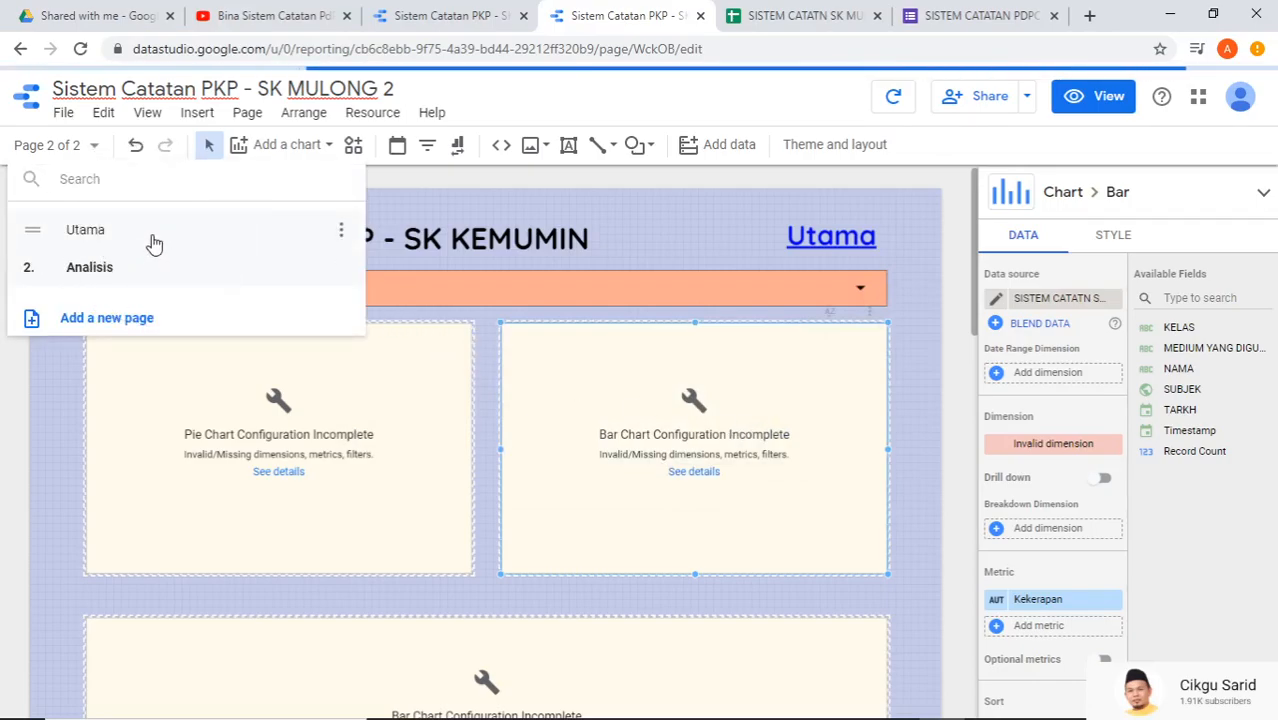
{"action": "left_click", "coordinate": [85, 230]}
{"action": "scroll", "coordinate": [716, 391], "scroll_direction": "down", "scroll_amount": 10}
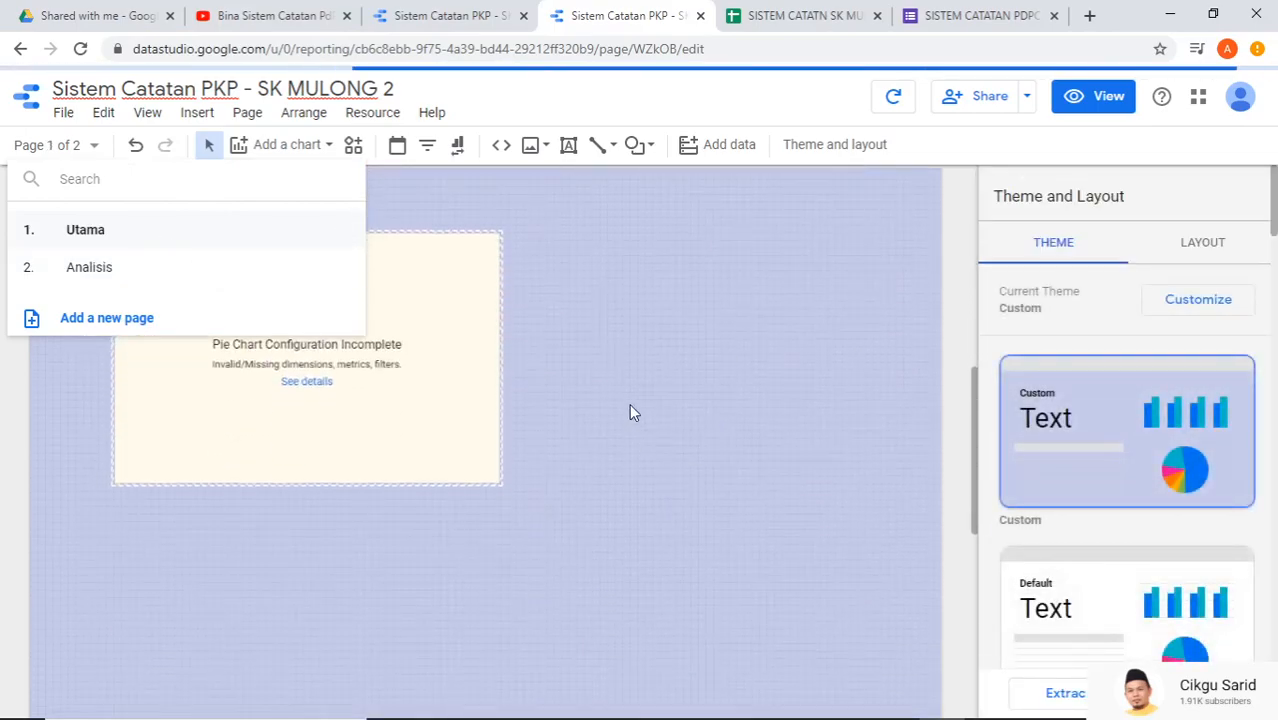
{"action": "left_click", "coordinate": [612, 372]}
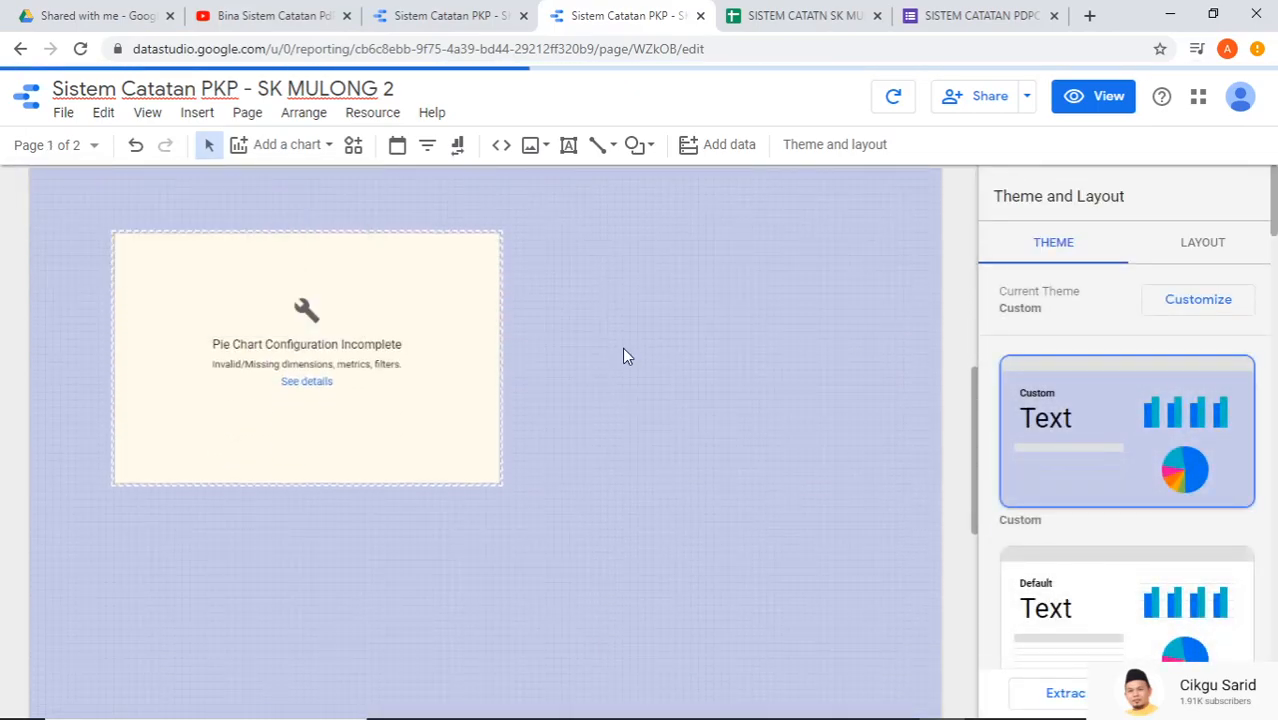
{"action": "scroll", "coordinate": [622, 352], "scroll_direction": "up", "scroll_amount": 10}
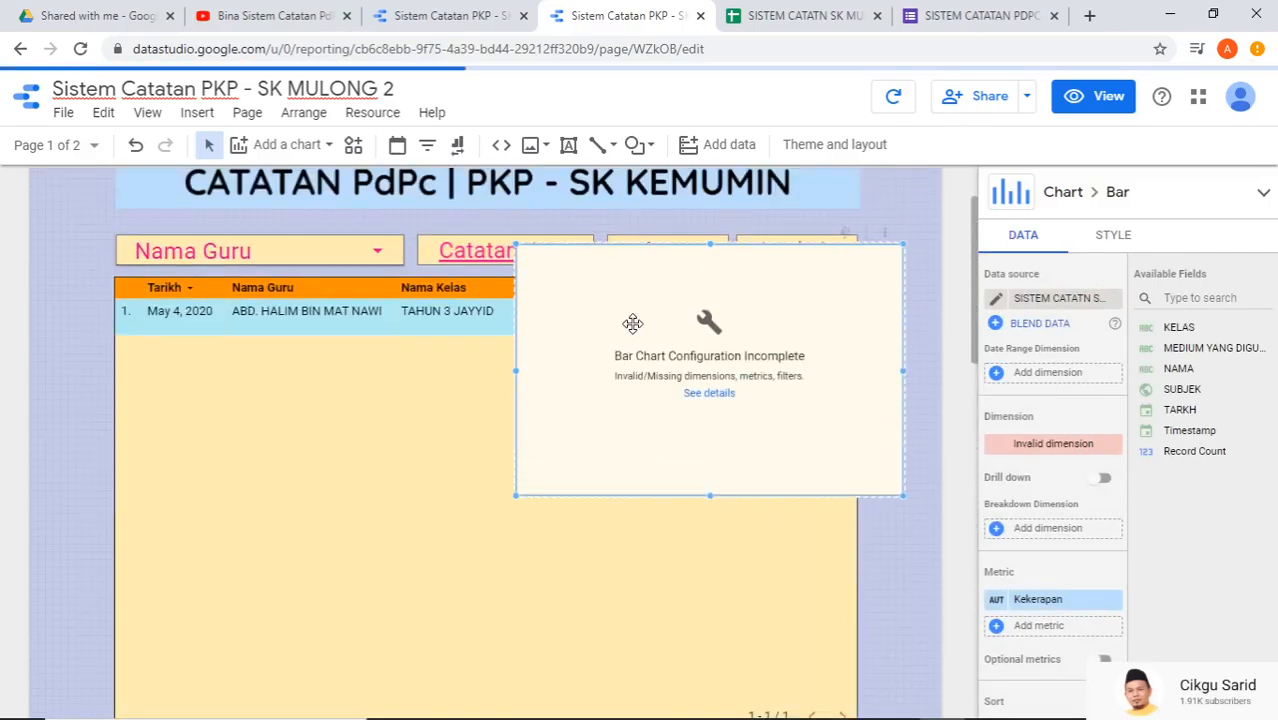
{"action": "left_click_drag", "start_coordinate": [632, 322], "coordinate": [632, 545]}
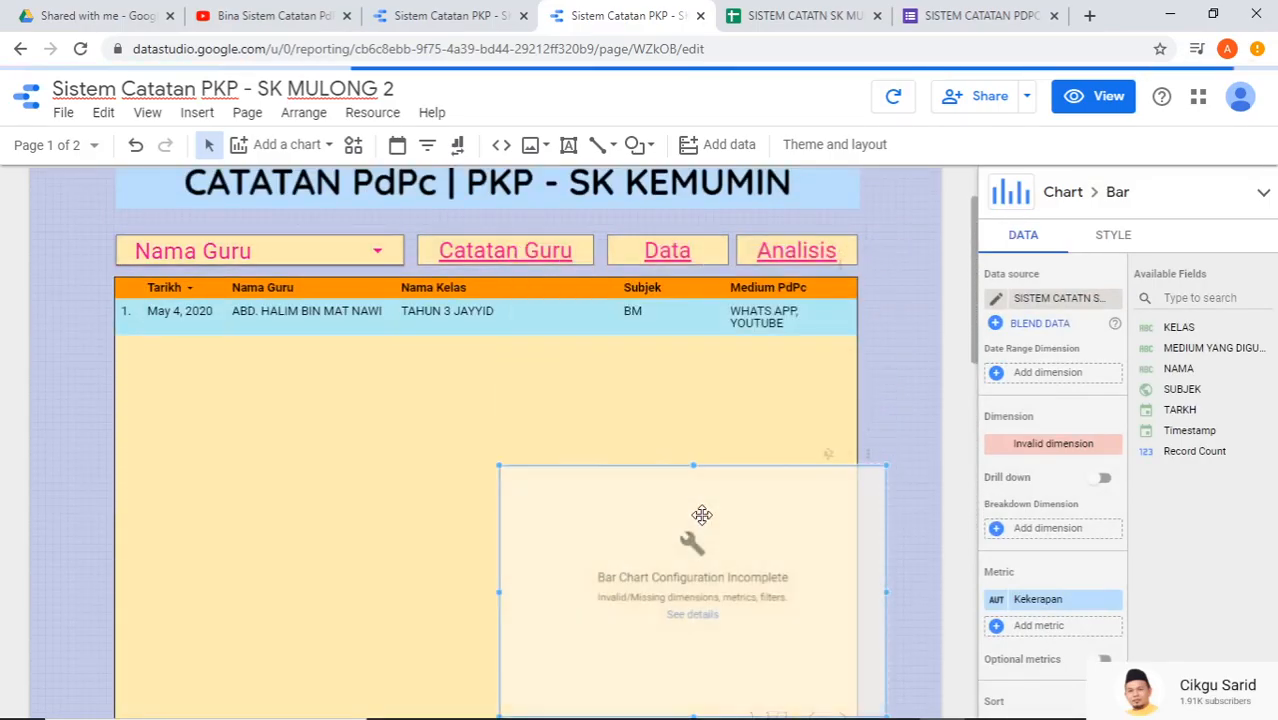
{"action": "scroll", "coordinate": [632, 545], "scroll_direction": "down", "scroll_amount": 3}
{"action": "left_click_drag", "start_coordinate": [630, 442], "coordinate": [712, 448]}
{"action": "scroll", "coordinate": [697, 530], "scroll_direction": "down", "scroll_amount": 3}
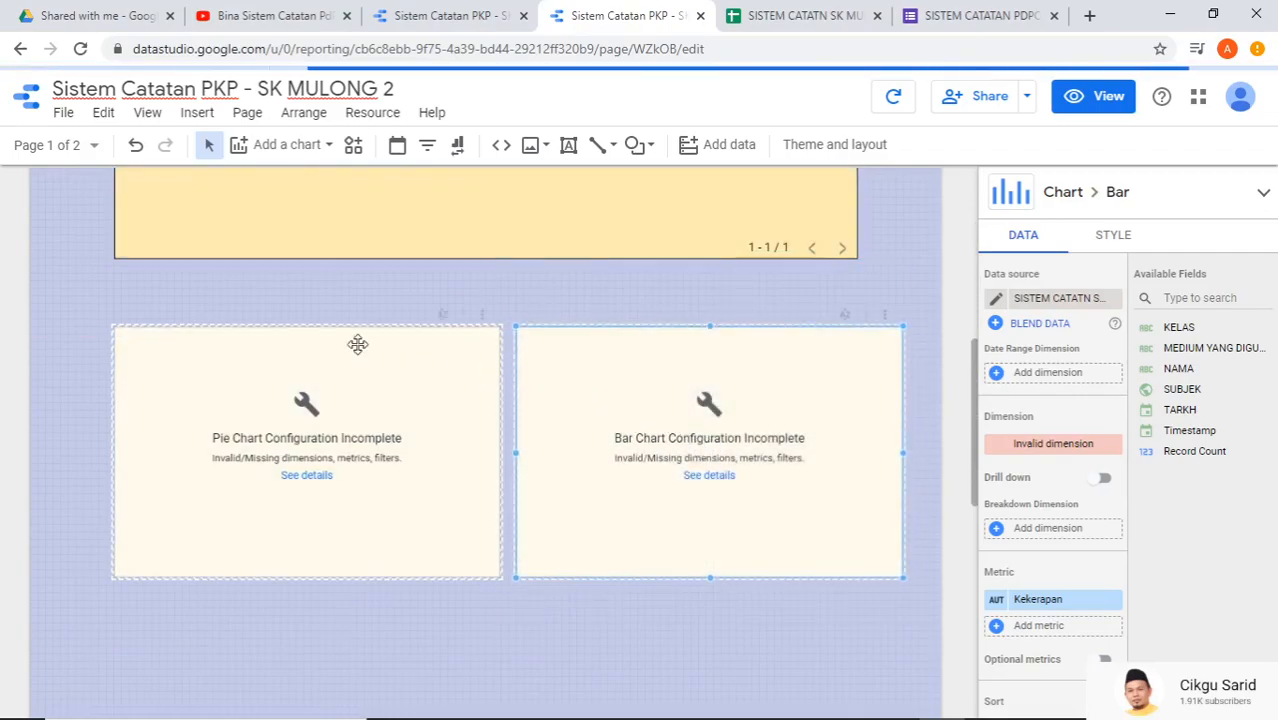
- Copy the wide bar chart from the Analisis page and paste it onto the Utama page
{"action": "left_click", "coordinate": [94, 145]}
{"action": "left_click", "coordinate": [131, 286]}
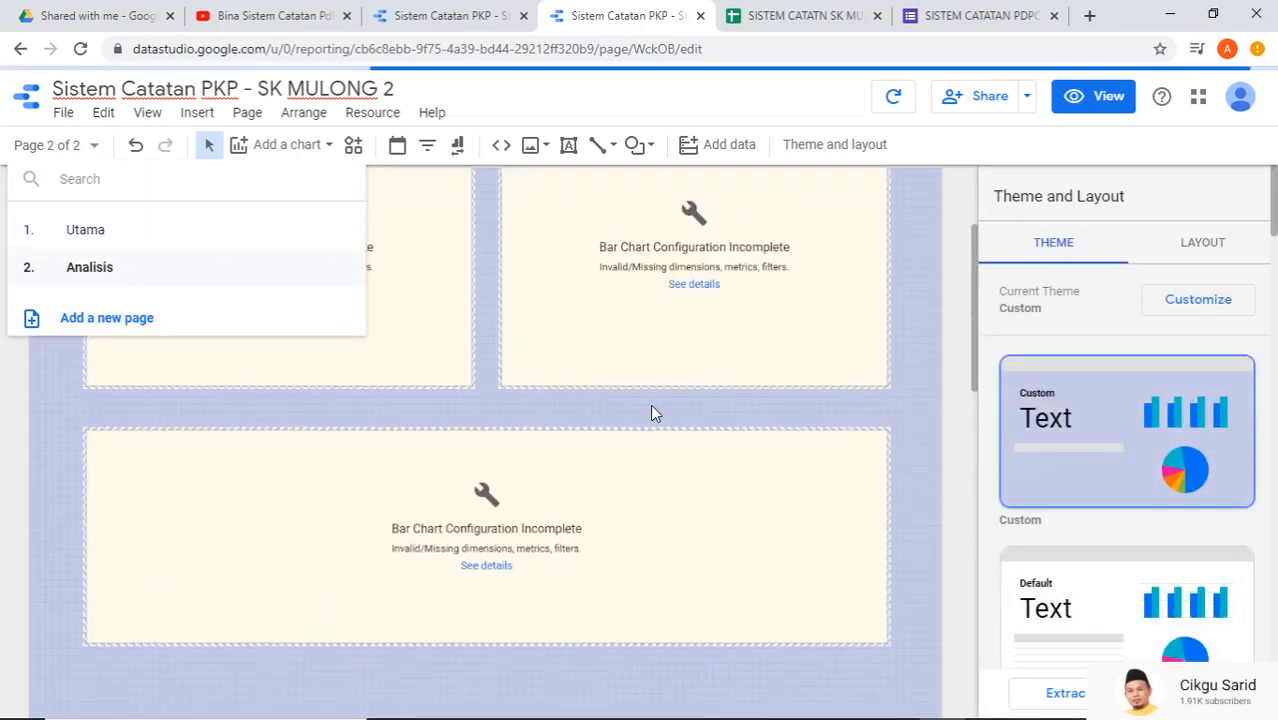
{"action": "left_click", "coordinate": [561, 495]}
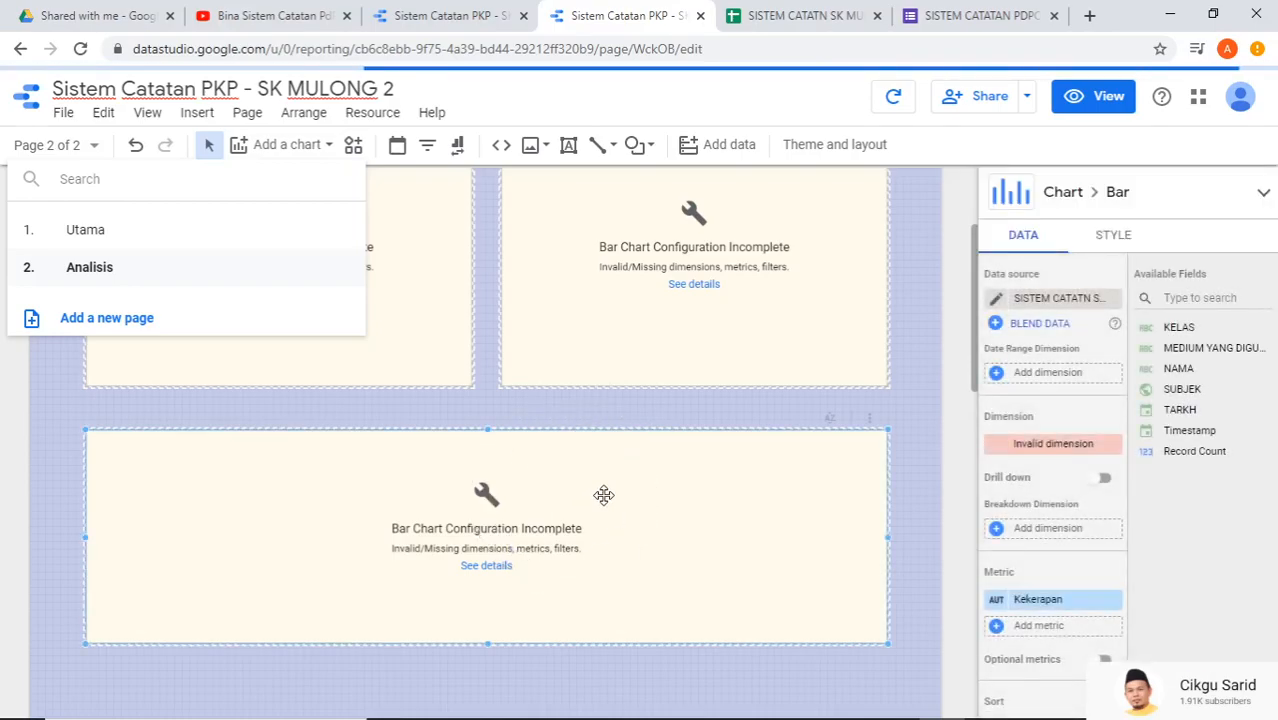
{"action": "left_click", "coordinate": [131, 246]}
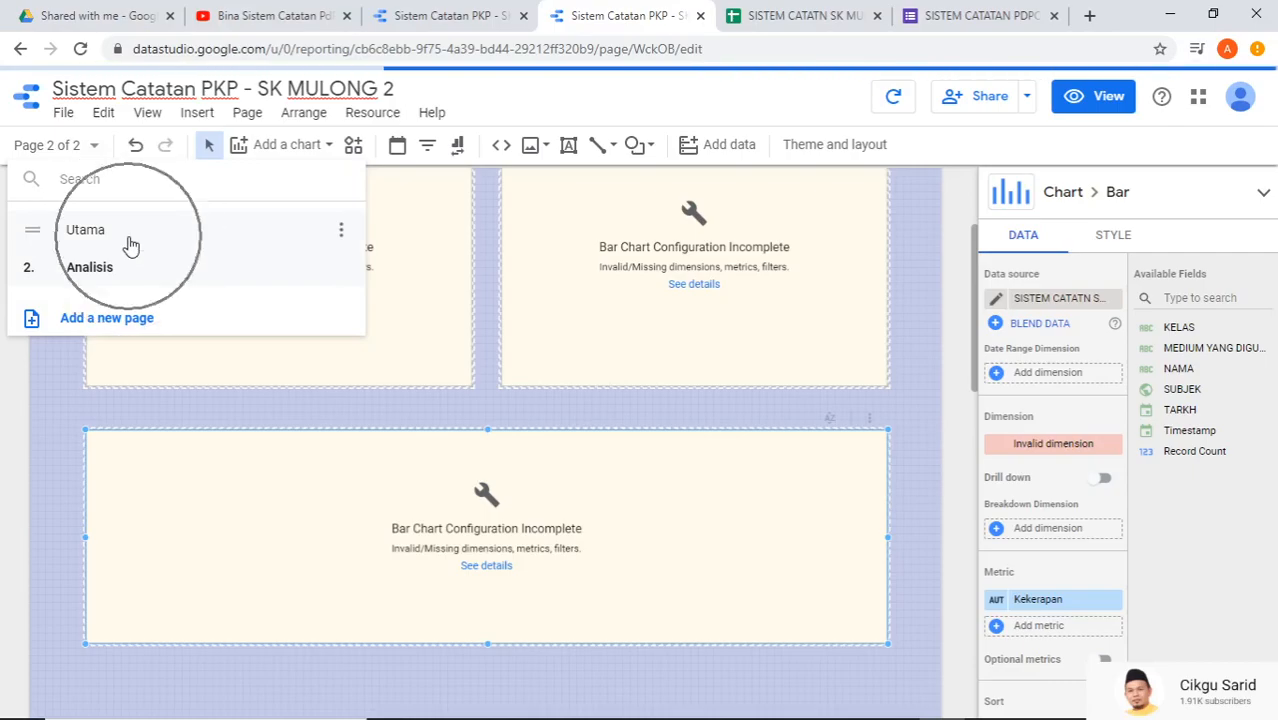
{"action": "scroll", "coordinate": [471, 385], "scroll_direction": "down", "scroll_amount": 6}
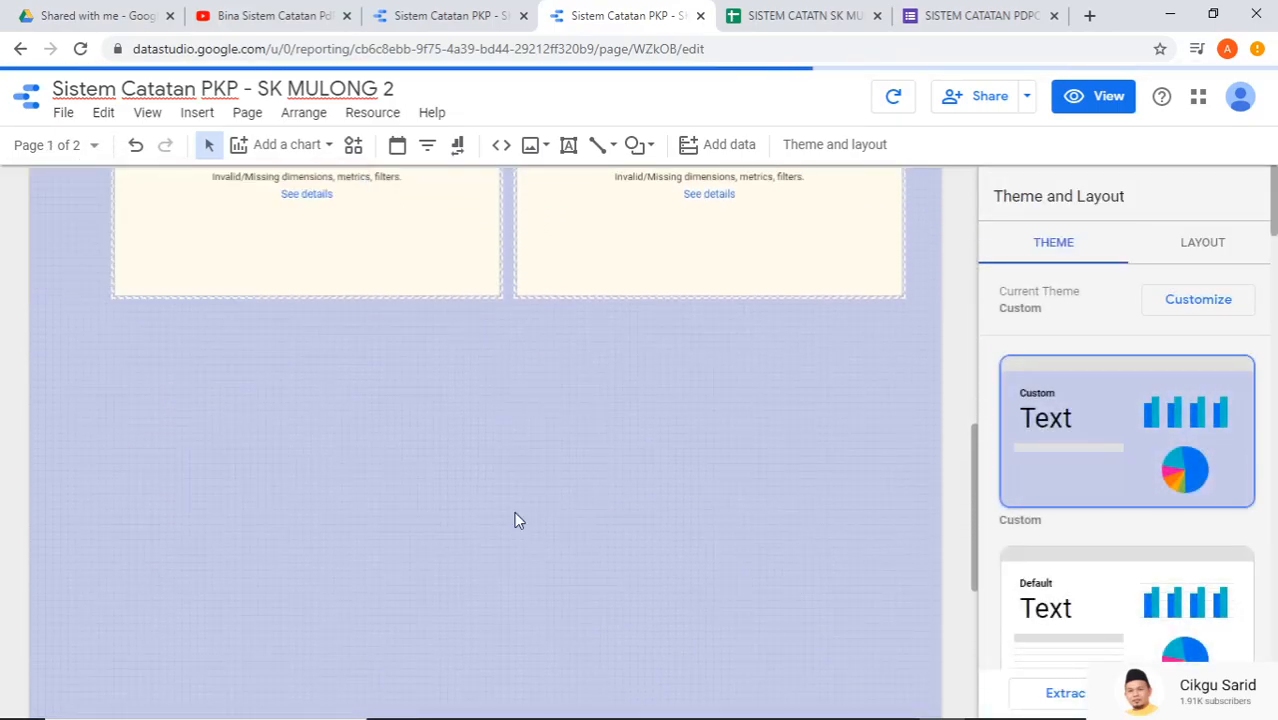
{"action": "key", "text": "ctrl+v"}
{"action": "scroll", "coordinate": [515, 504], "scroll_direction": "up", "scroll_amount": 3}
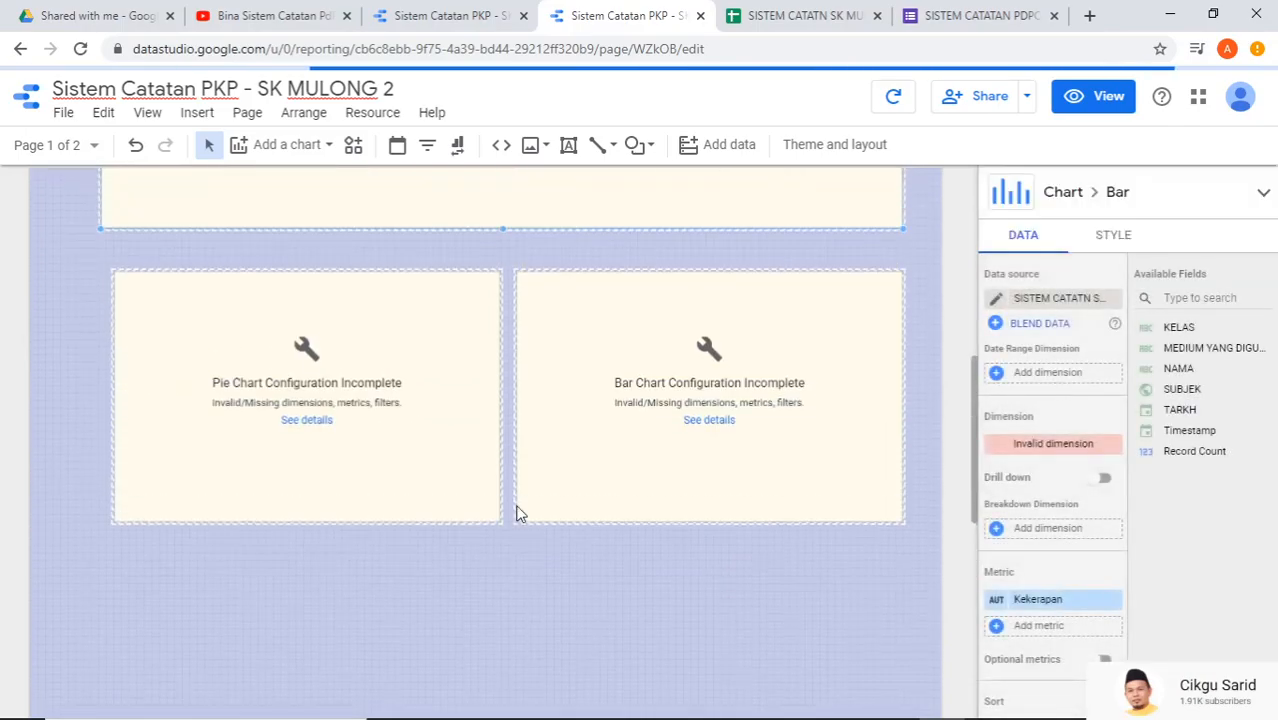
- Move the wide bar chart below the two smaller charts, aligned with the pie chart's left edge, and narrow it to match their combined width
{"action": "left_click_drag", "start_coordinate": [521, 437], "coordinate": [527, 604]}
{"action": "scroll", "coordinate": [576, 328], "scroll_direction": "down", "scroll_amount": 3}
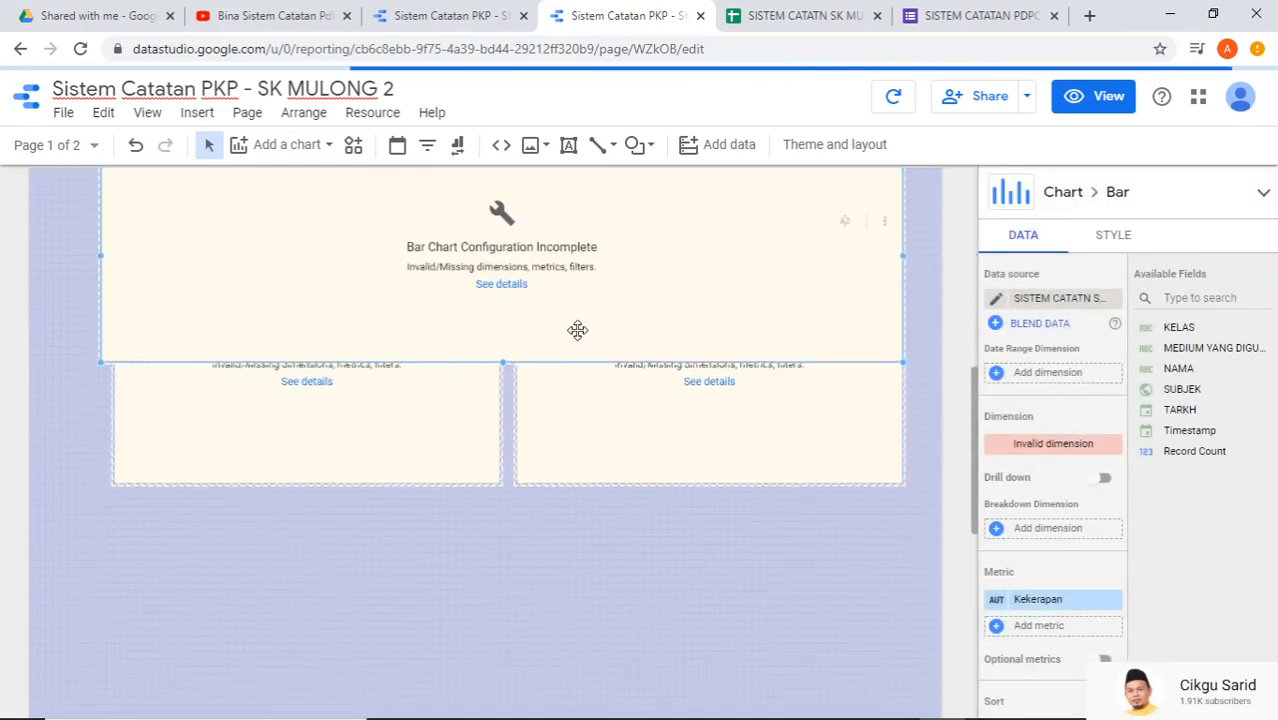
{"action": "left_click_drag", "start_coordinate": [561, 458], "coordinate": [435, 443]}
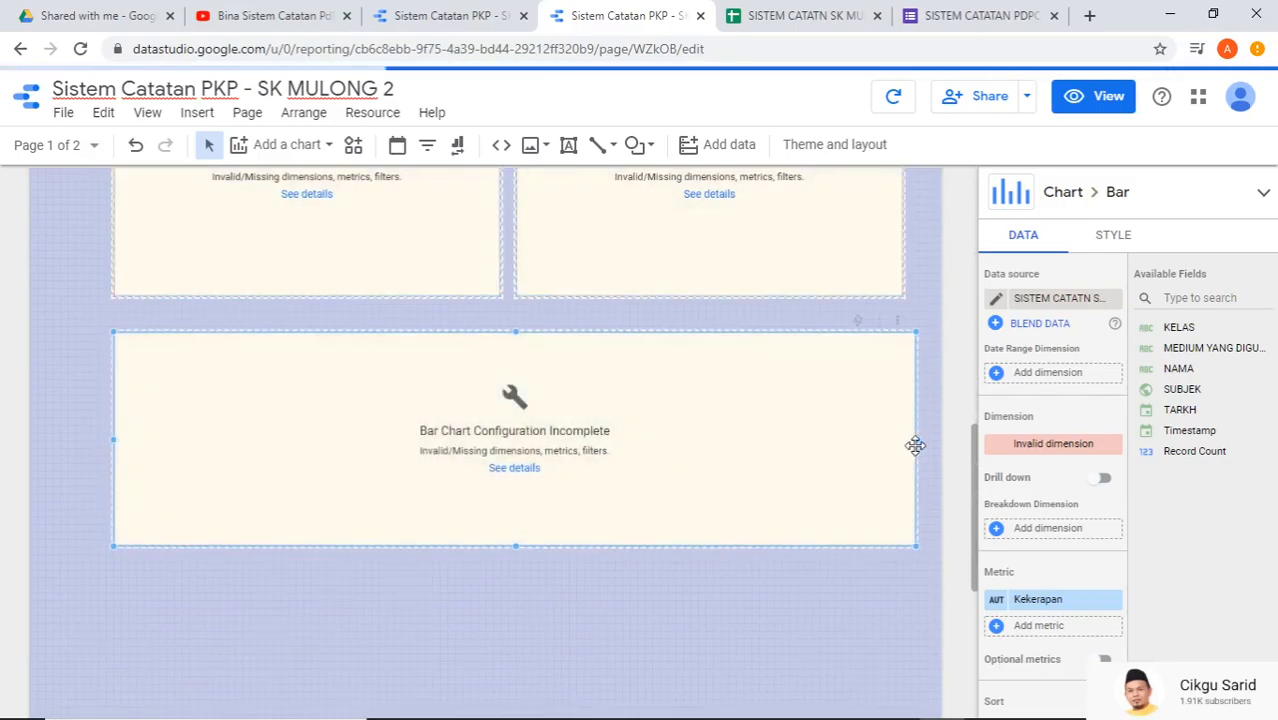
{"action": "left_click_drag", "start_coordinate": [913, 437], "coordinate": [909, 438]}
- Connect the pie chart and the wide bar chart together to the analisis worksheet of the Google Sheets file SISTEM CATATN SK MULONG 2
{"action": "scroll", "coordinate": [638, 454], "scroll_direction": "up", "scroll_amount": 2}
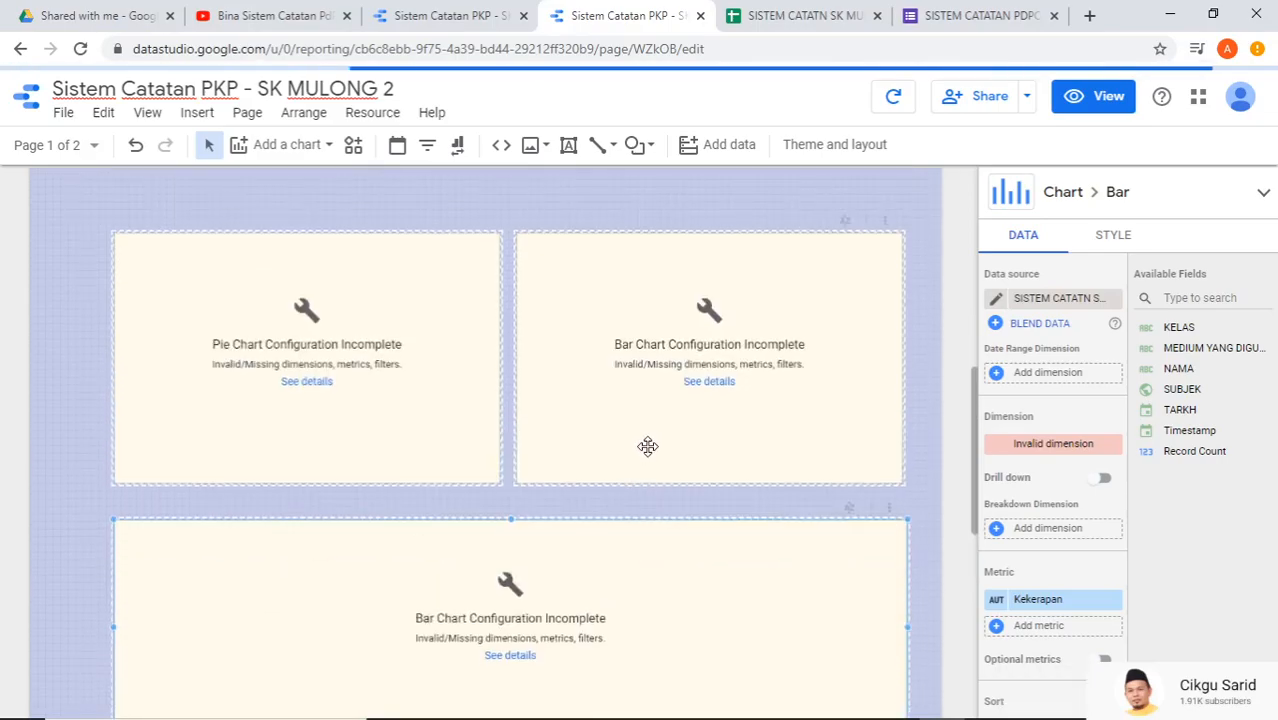
{"action": "scroll", "coordinate": [648, 445], "scroll_direction": "up", "scroll_amount": 2}
{"action": "scroll", "coordinate": [313, 437], "scroll_direction": "down", "scroll_amount": 1}
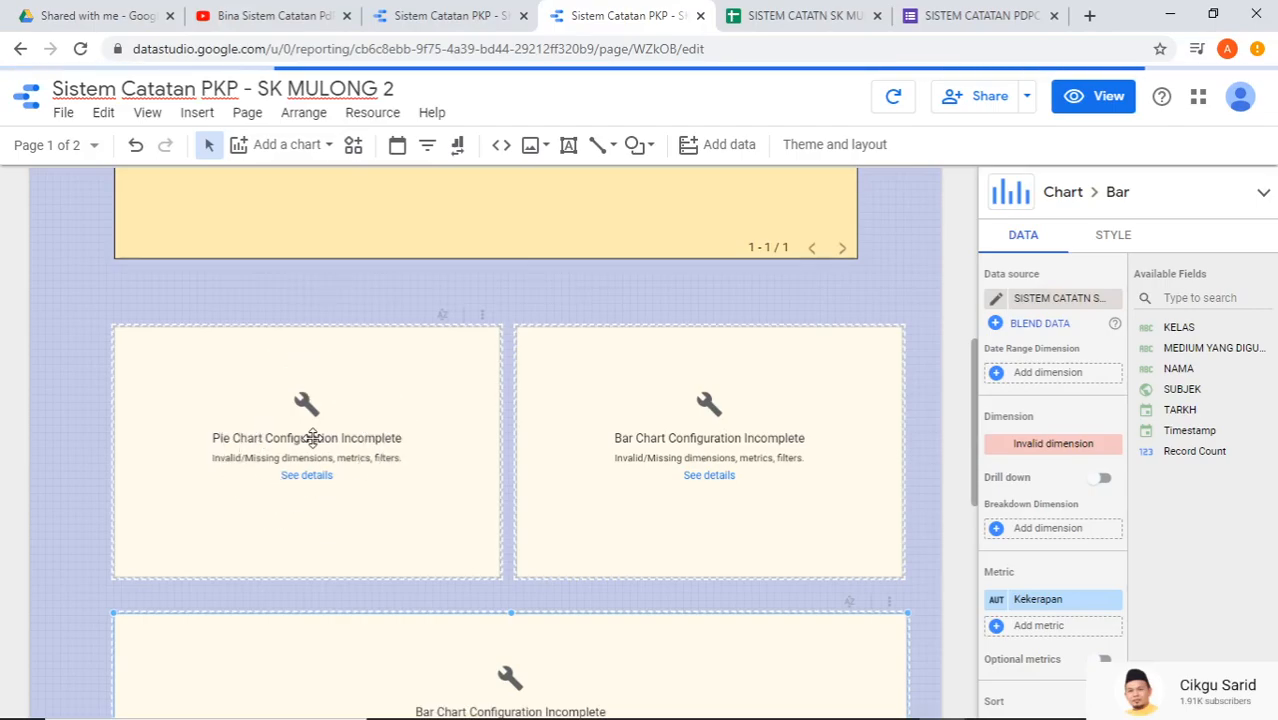
{"action": "left_click", "coordinate": [313, 438], "text": "ctrl"}
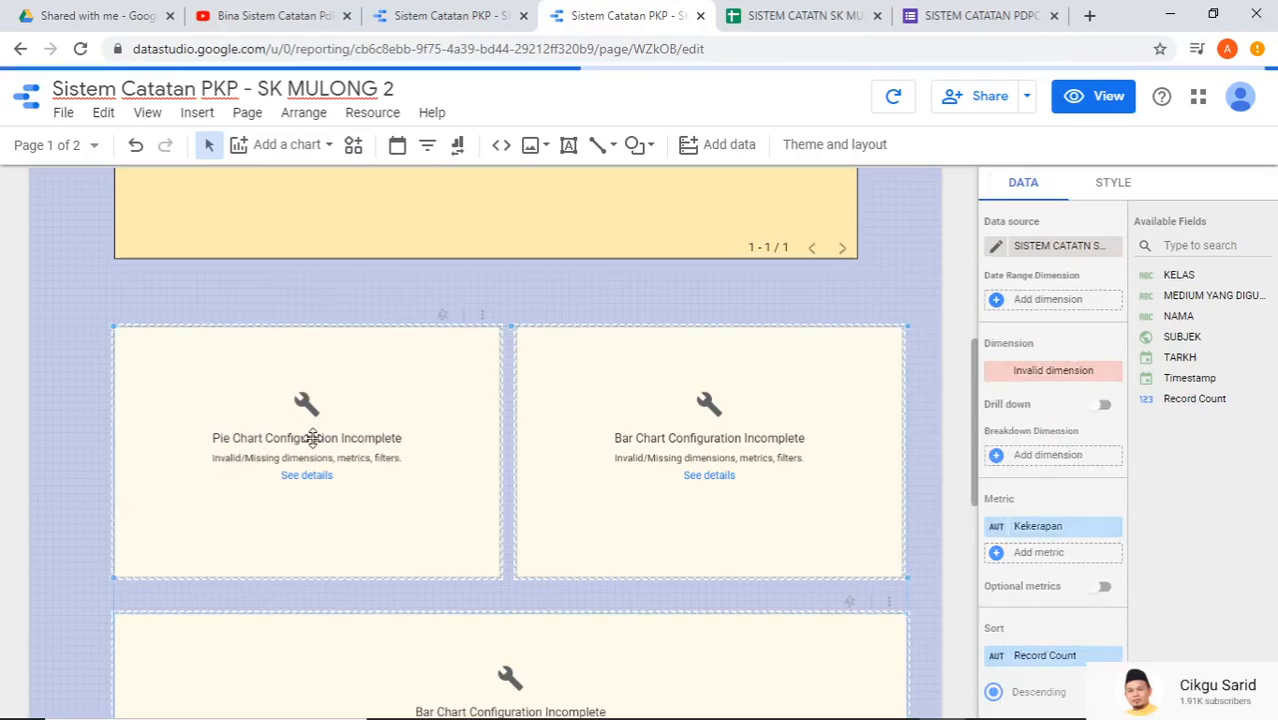
{"action": "left_click", "coordinate": [1053, 247]}
{"action": "left_click", "coordinate": [1053, 247]}
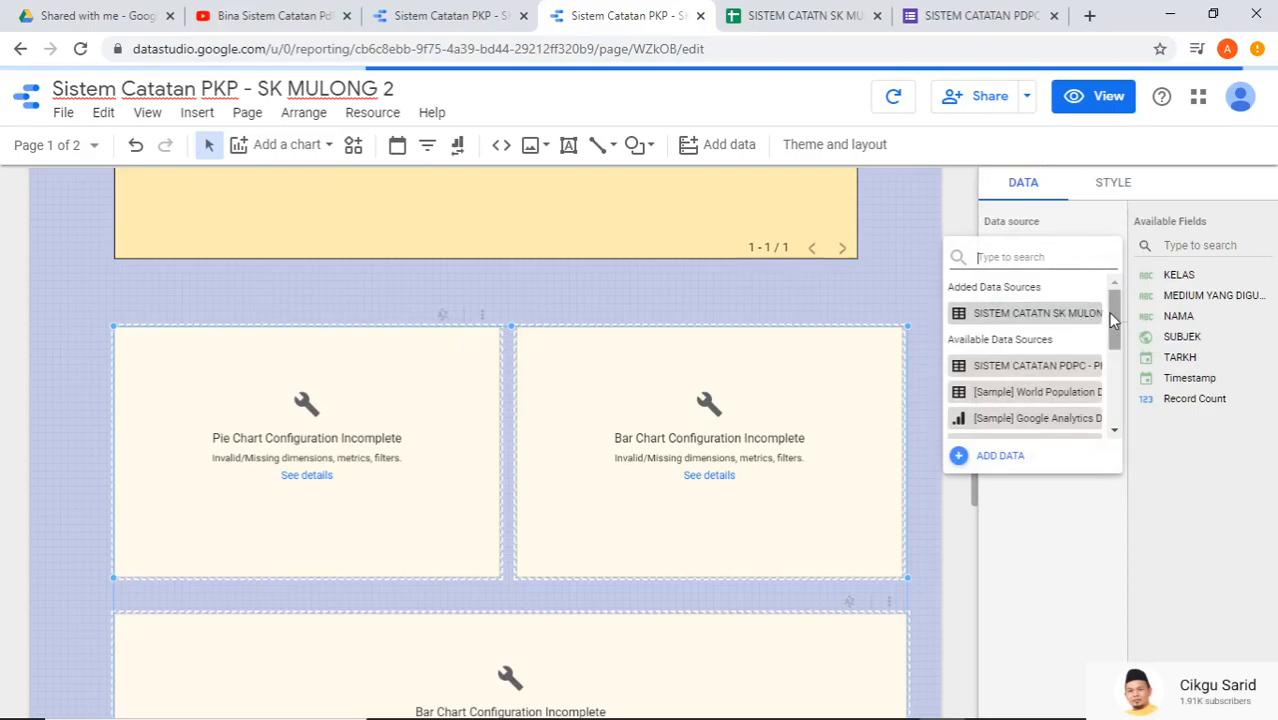
{"action": "left_click", "coordinate": [1024, 463]}
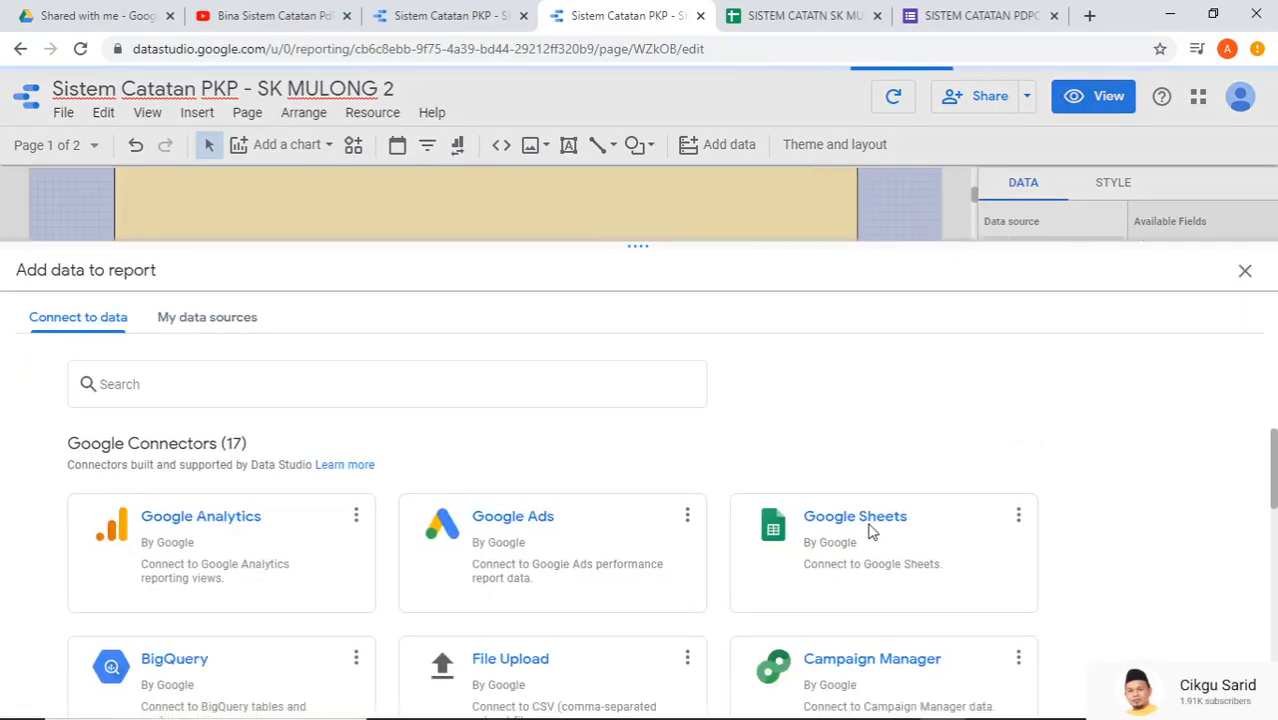
{"action": "left_click", "coordinate": [871, 532]}
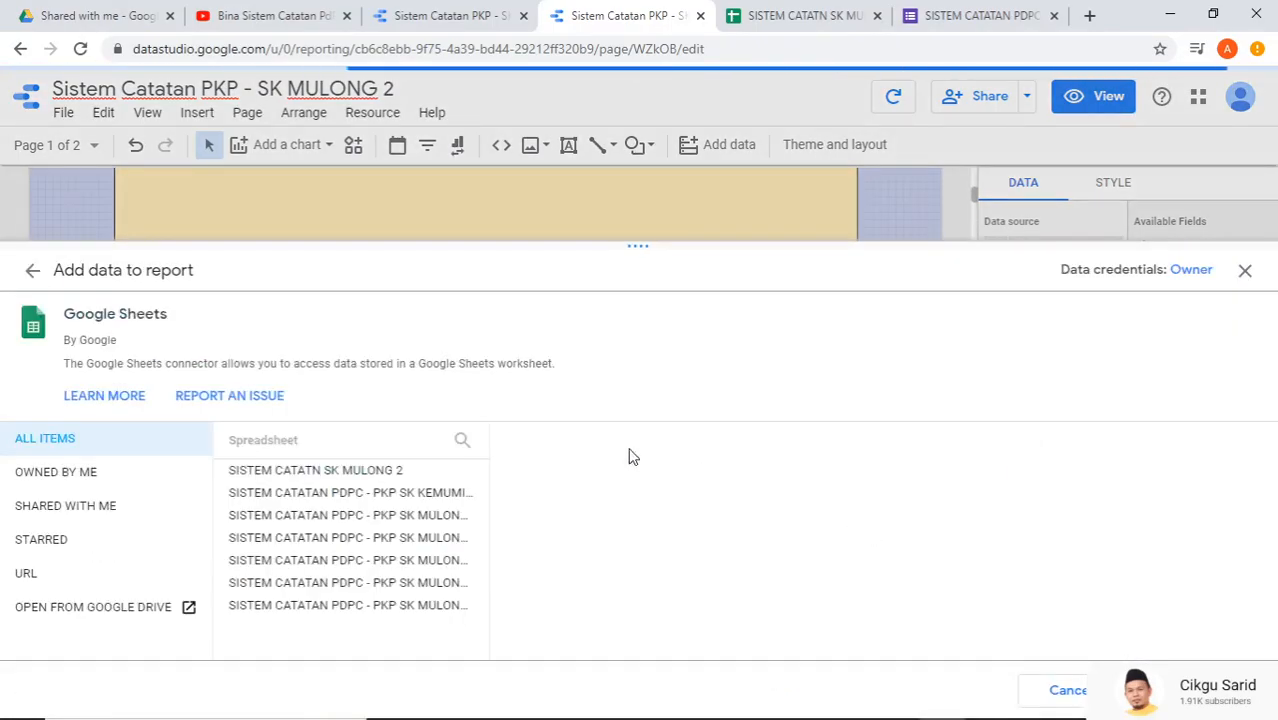
{"action": "left_click", "coordinate": [318, 478]}
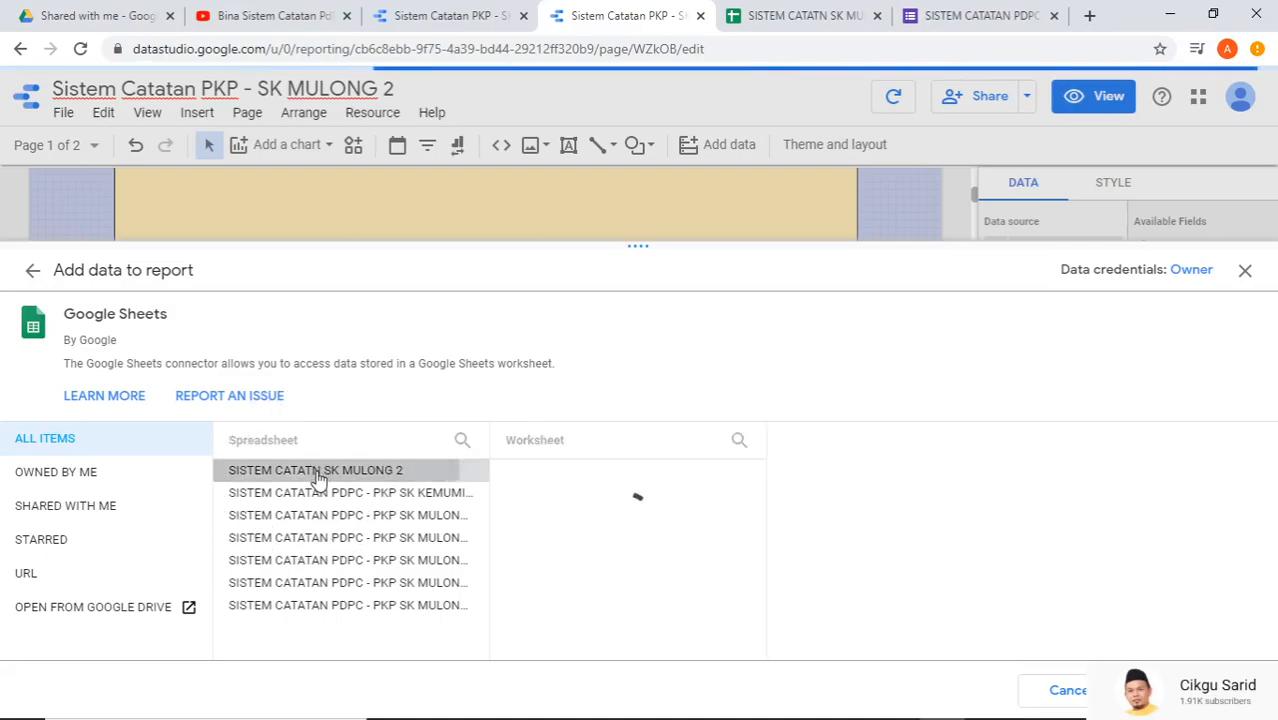
{"action": "left_click", "coordinate": [607, 503]}
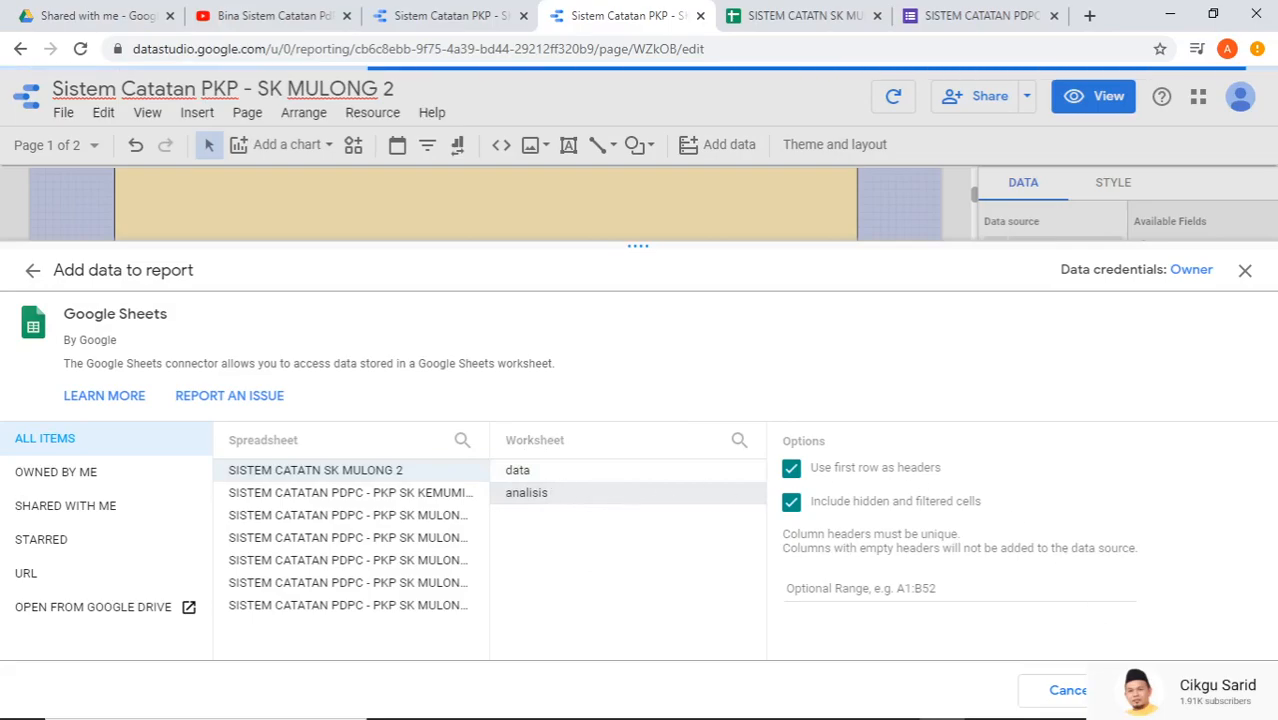
{"action": "left_click", "coordinate": [1197, 691]}
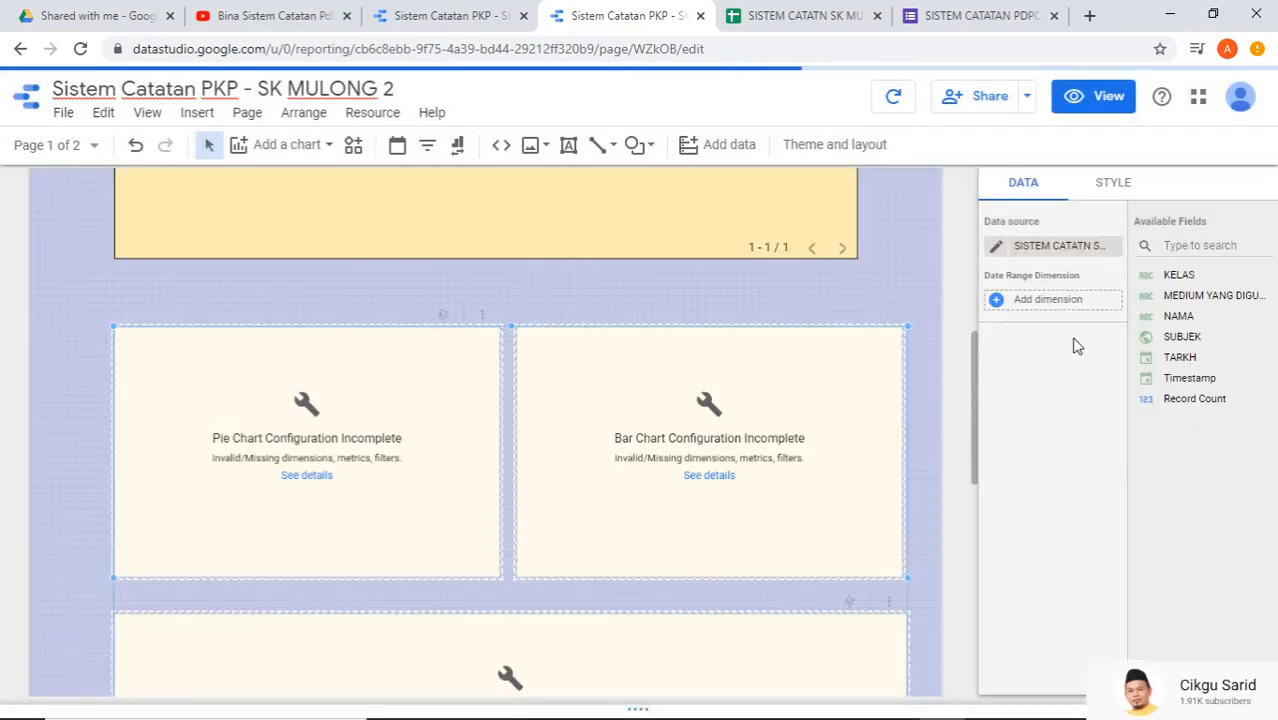
- Set the smaller bar chart's data source to the newly added analisis source of SISTEM CATATN SK MULONG 2
{"action": "left_click", "coordinate": [729, 421]}
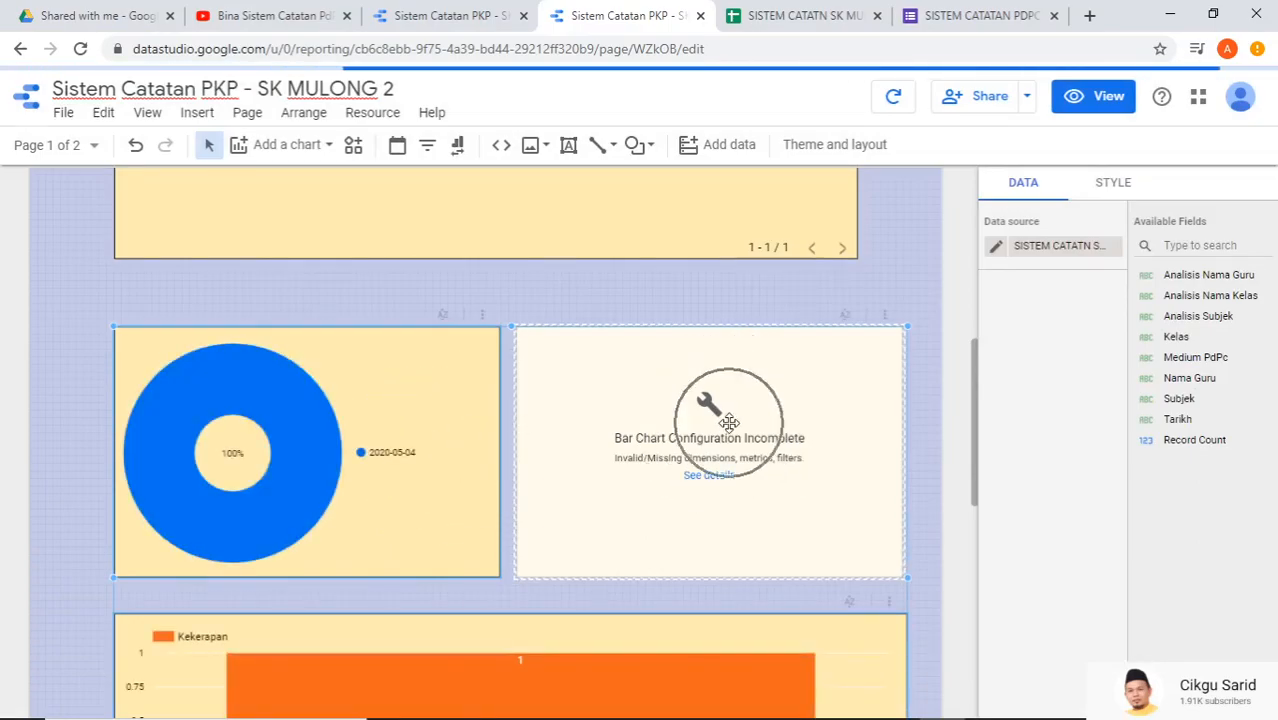
{"action": "left_click", "coordinate": [1060, 299]}
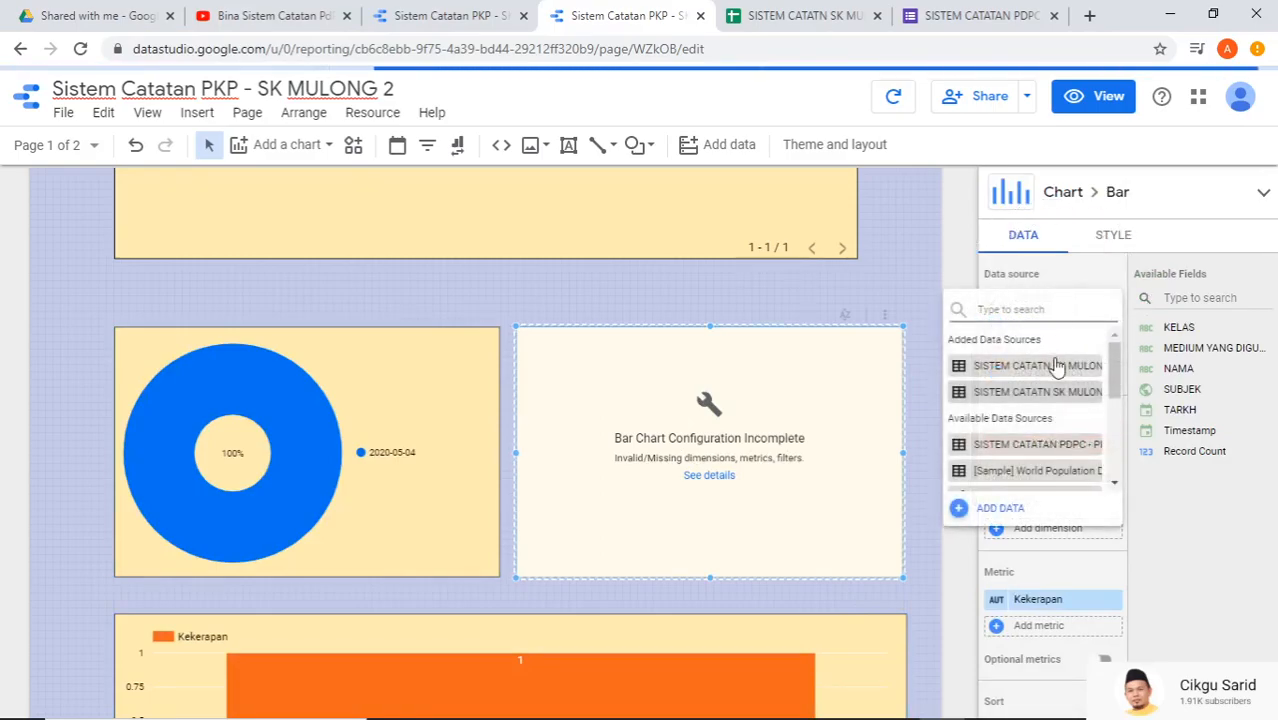
{"action": "left_click", "coordinate": [1058, 372]}
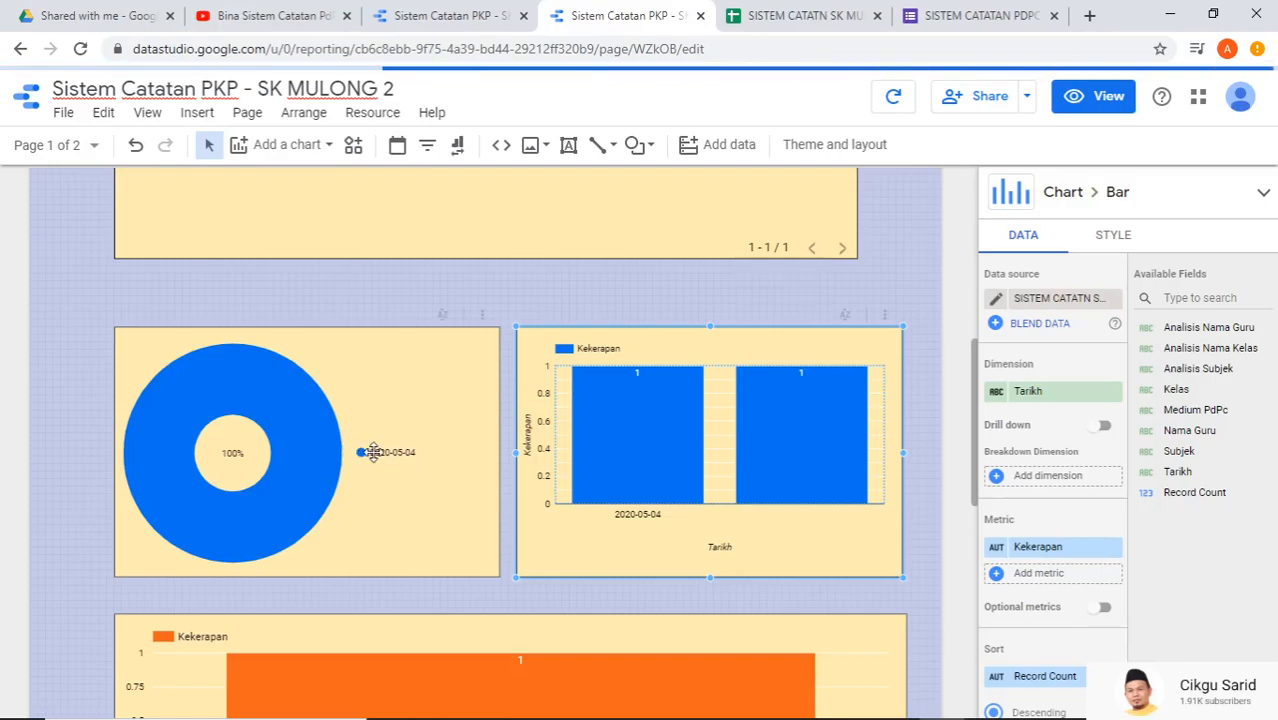
- Review the reconnected charts and examine the column headings on the analisis sheet of the SISTEM CATATN SK MULONG 2 spreadsheet
{"action": "scroll", "coordinate": [395, 445], "scroll_direction": "down", "scroll_amount": 3}
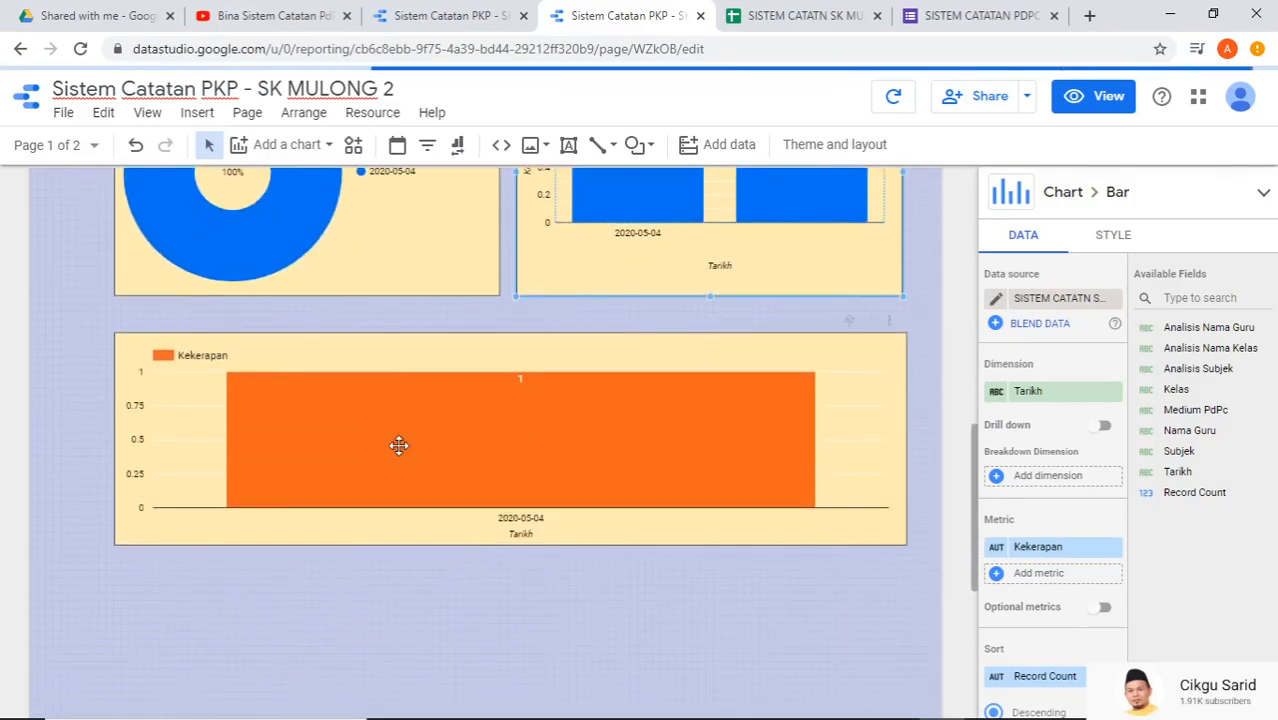
{"action": "scroll", "coordinate": [398, 445], "scroll_direction": "up", "scroll_amount": 2}
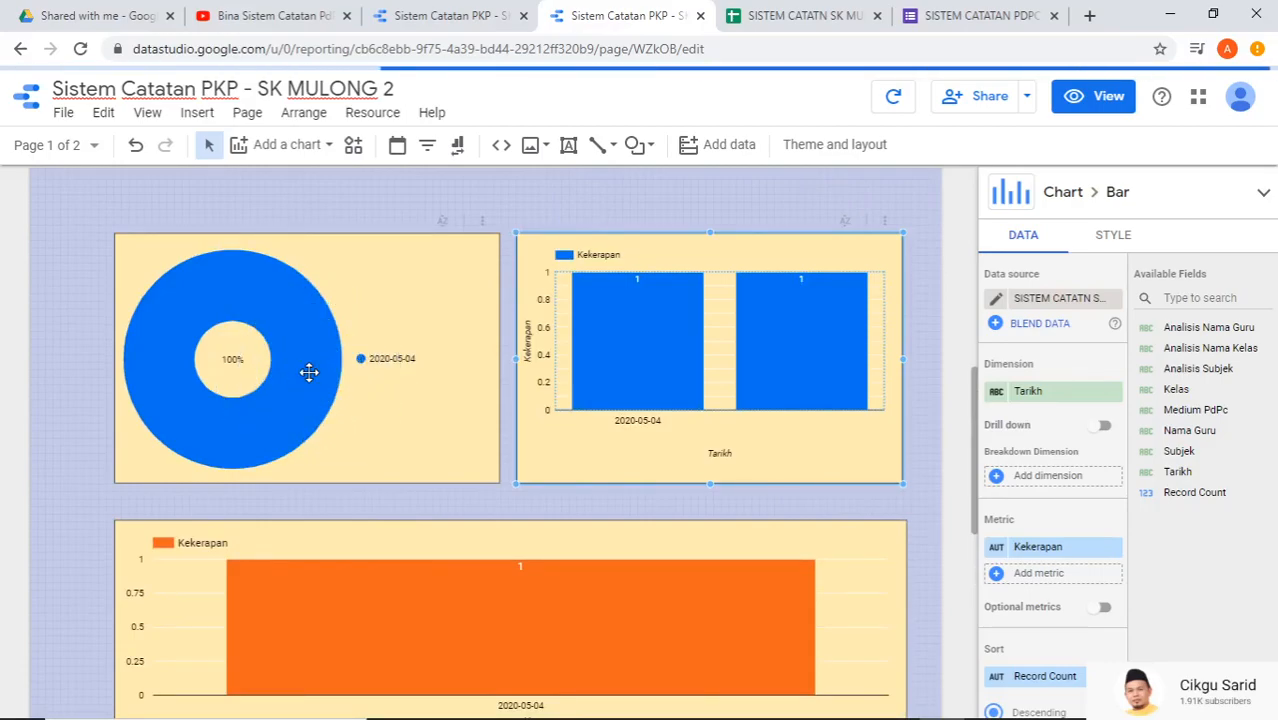
{"action": "left_click", "coordinate": [765, 14]}
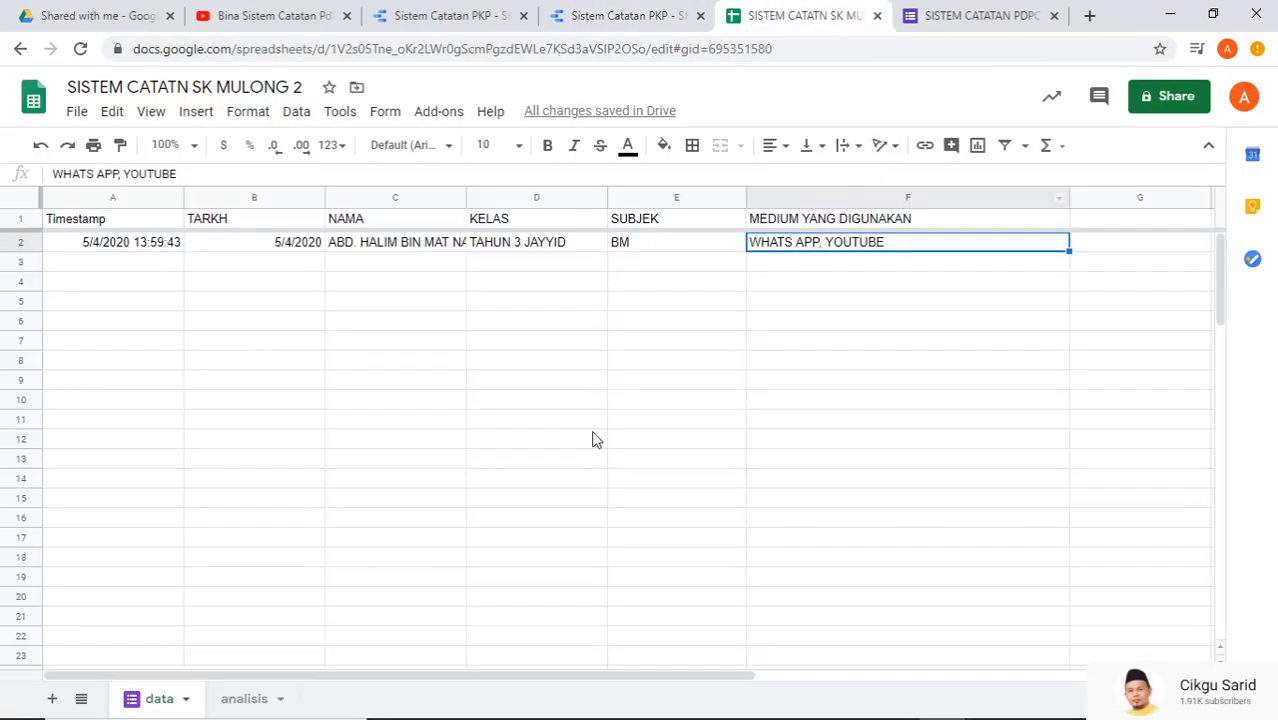
{"action": "left_click", "coordinate": [276, 686]}
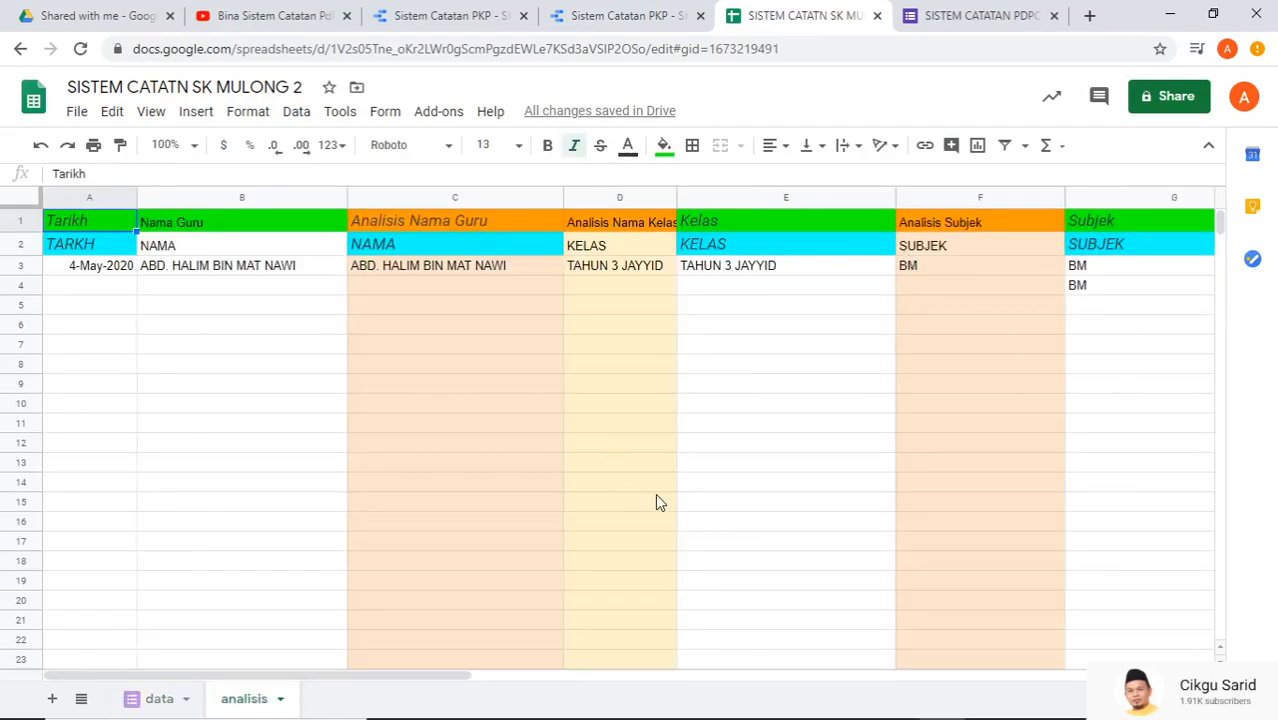
{"action": "left_click_drag", "start_coordinate": [465, 677], "coordinate": [672, 677]}
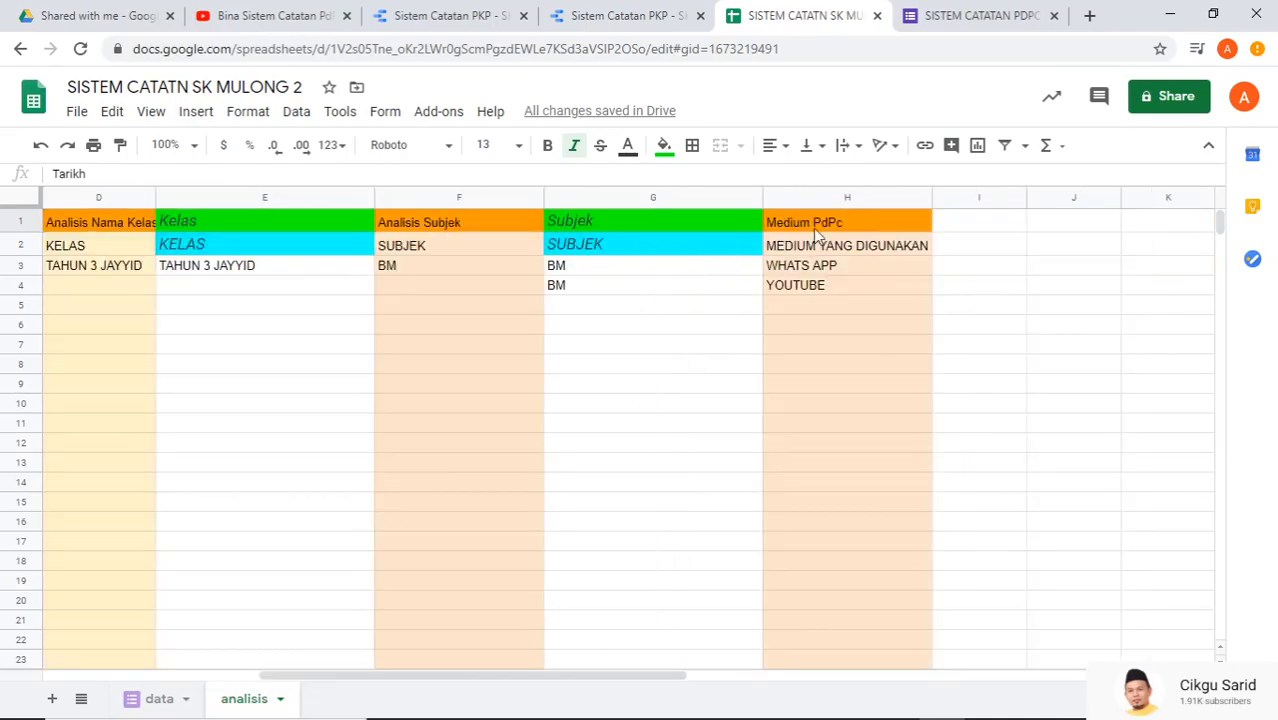
- Return to the SK MULONG 2 report and set the pie chart's dimension to Medium PdPc
{"action": "left_click", "coordinate": [614, 17]}
{"action": "left_click", "coordinate": [332, 303]}
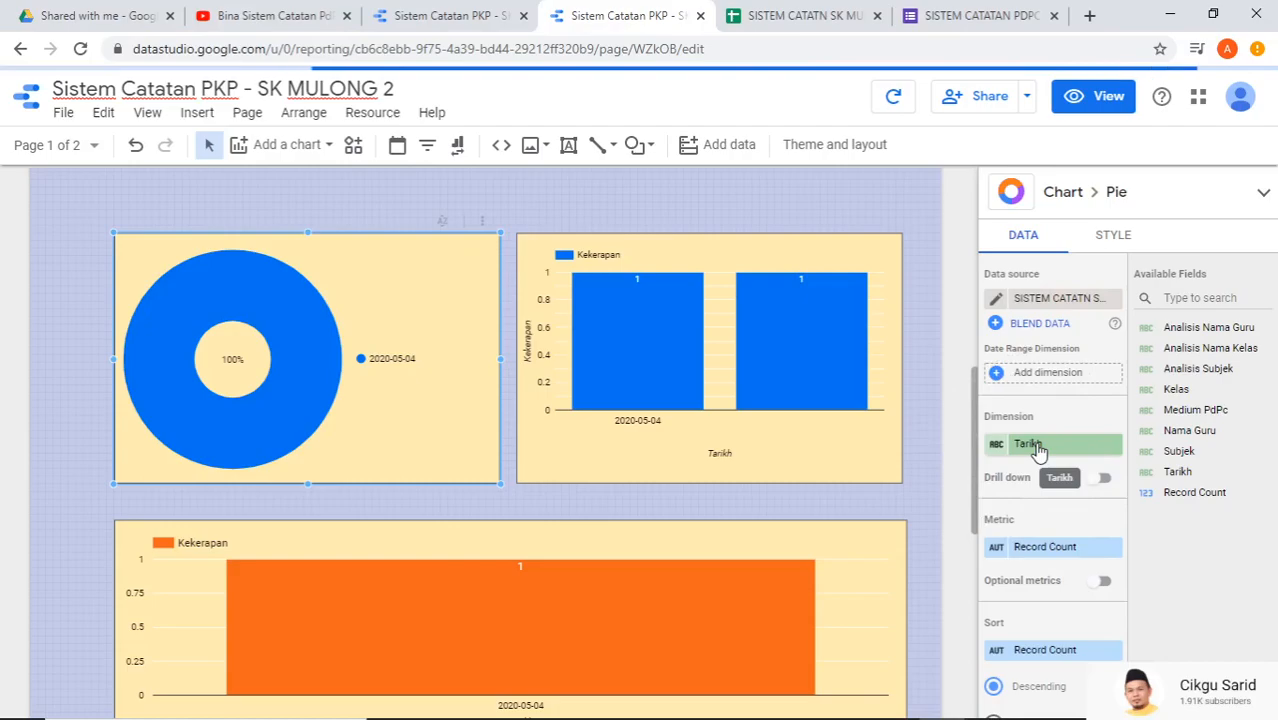
{"action": "left_click", "coordinate": [1038, 448]}
{"action": "scroll", "coordinate": [1114, 532], "scroll_direction": "down", "scroll_amount": 3}
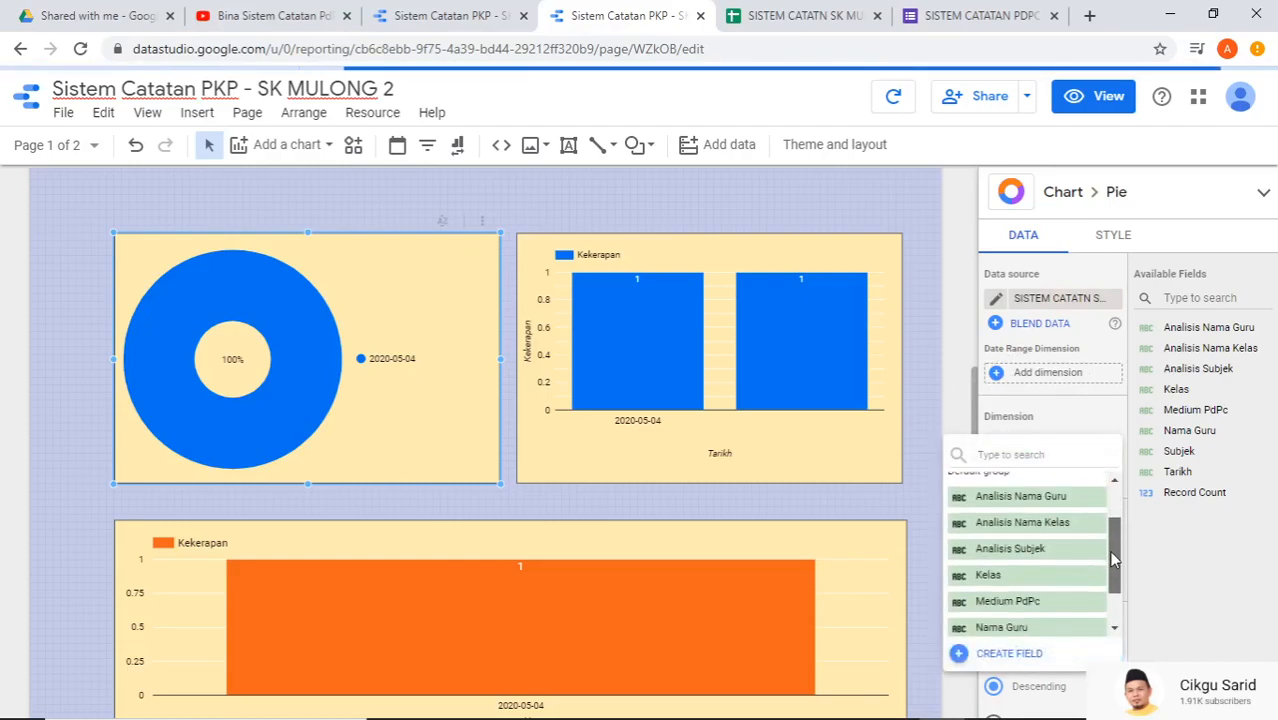
{"action": "left_click", "coordinate": [1047, 557]}
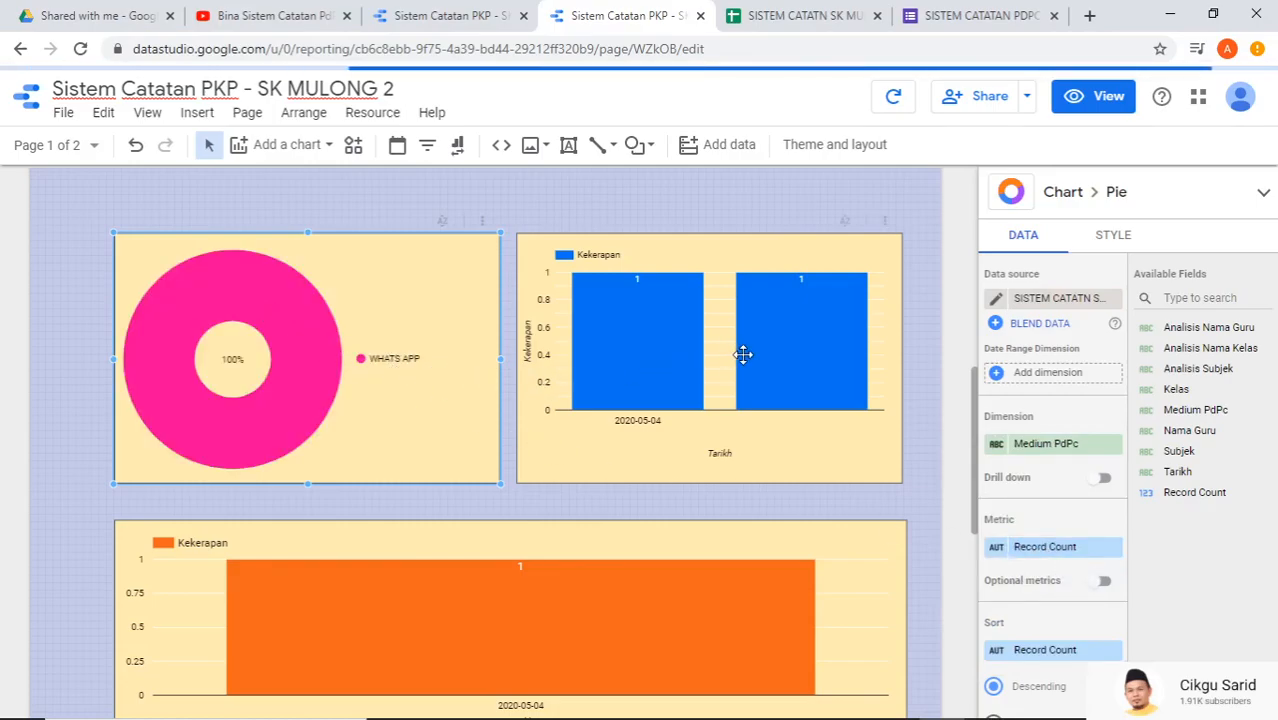
- Set the smaller bar chart's dimension to Analisis Subjek
{"action": "left_click", "coordinate": [660, 342]}
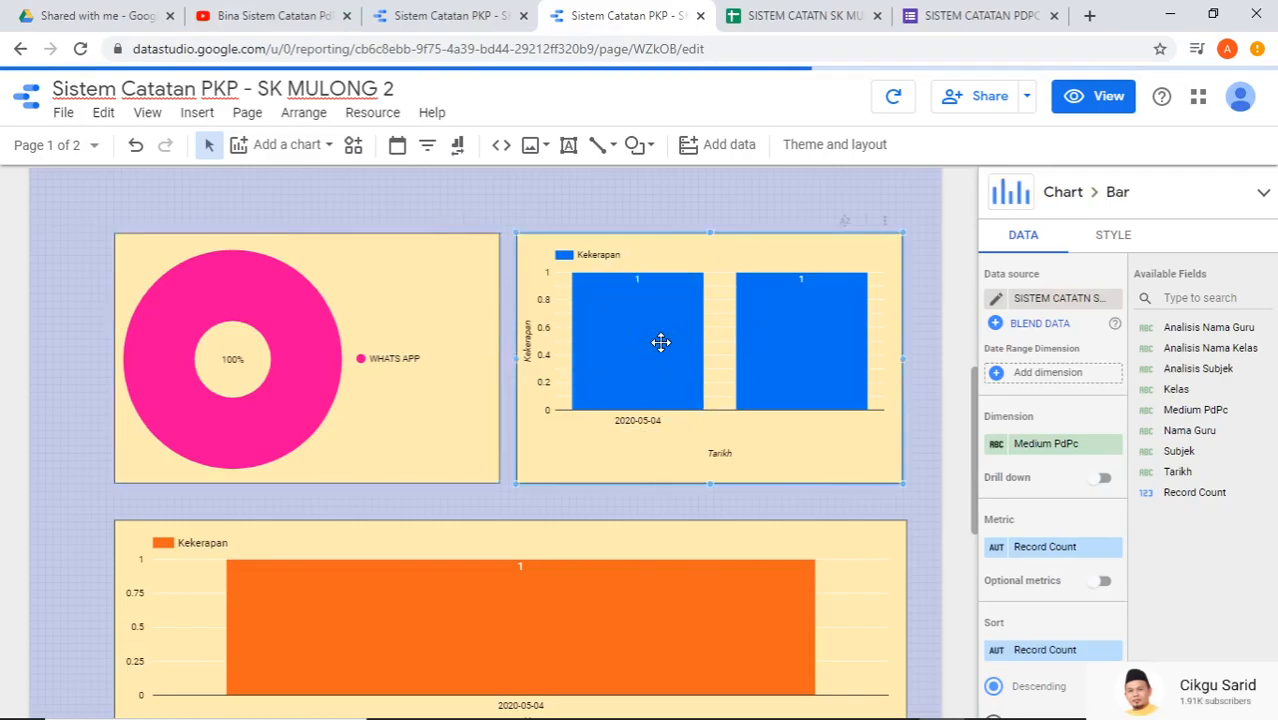
{"action": "left_click", "coordinate": [1048, 453]}
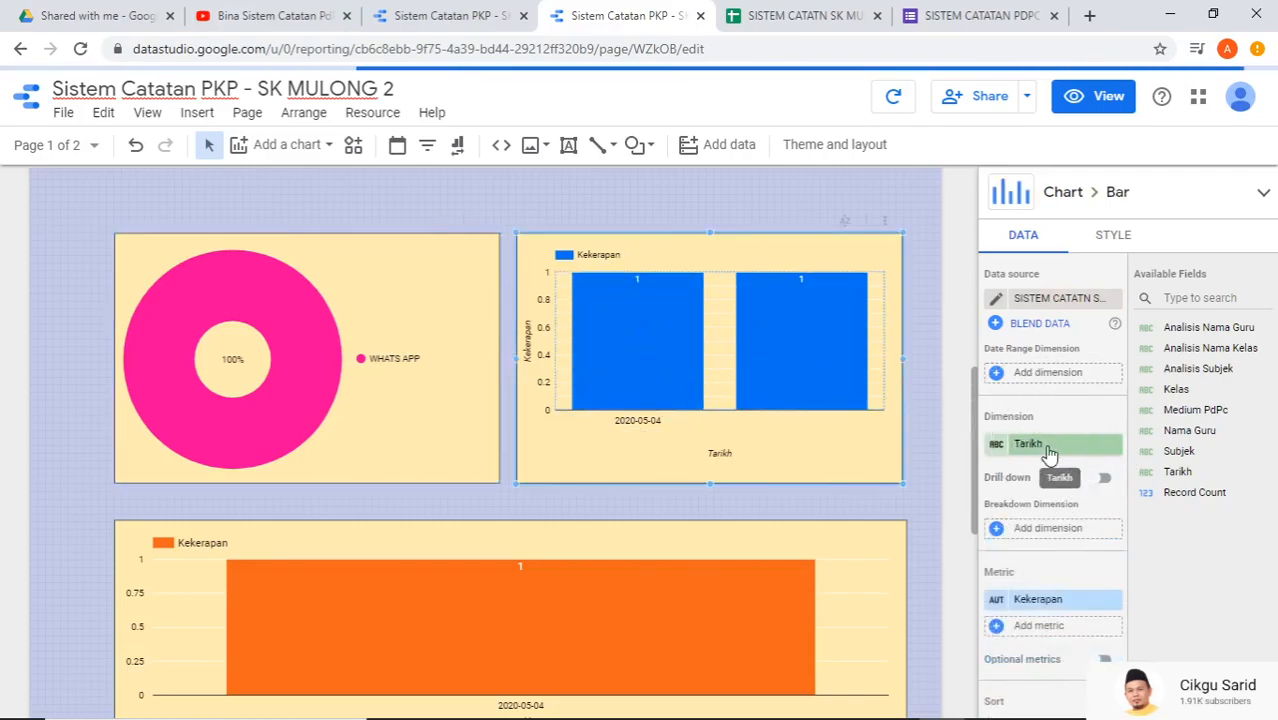
{"action": "left_click_drag", "start_coordinate": [1113, 520], "coordinate": [1109, 547]}
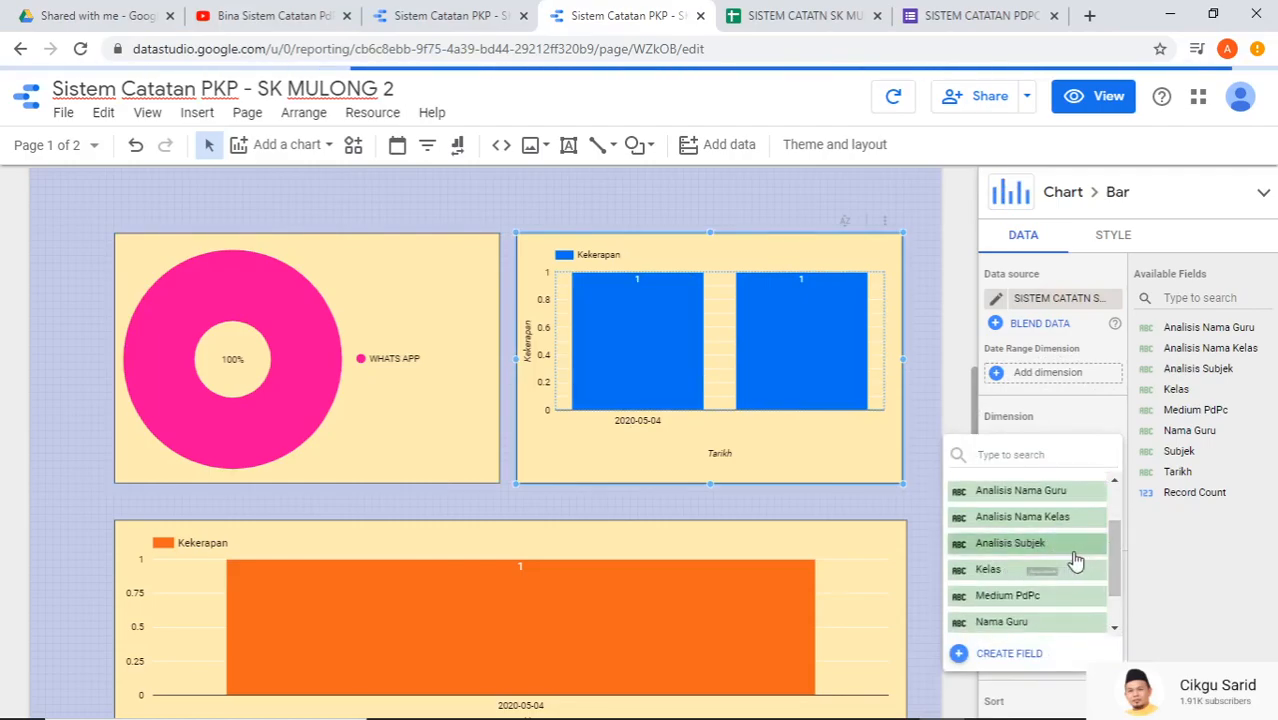
{"action": "left_click", "coordinate": [1063, 550]}
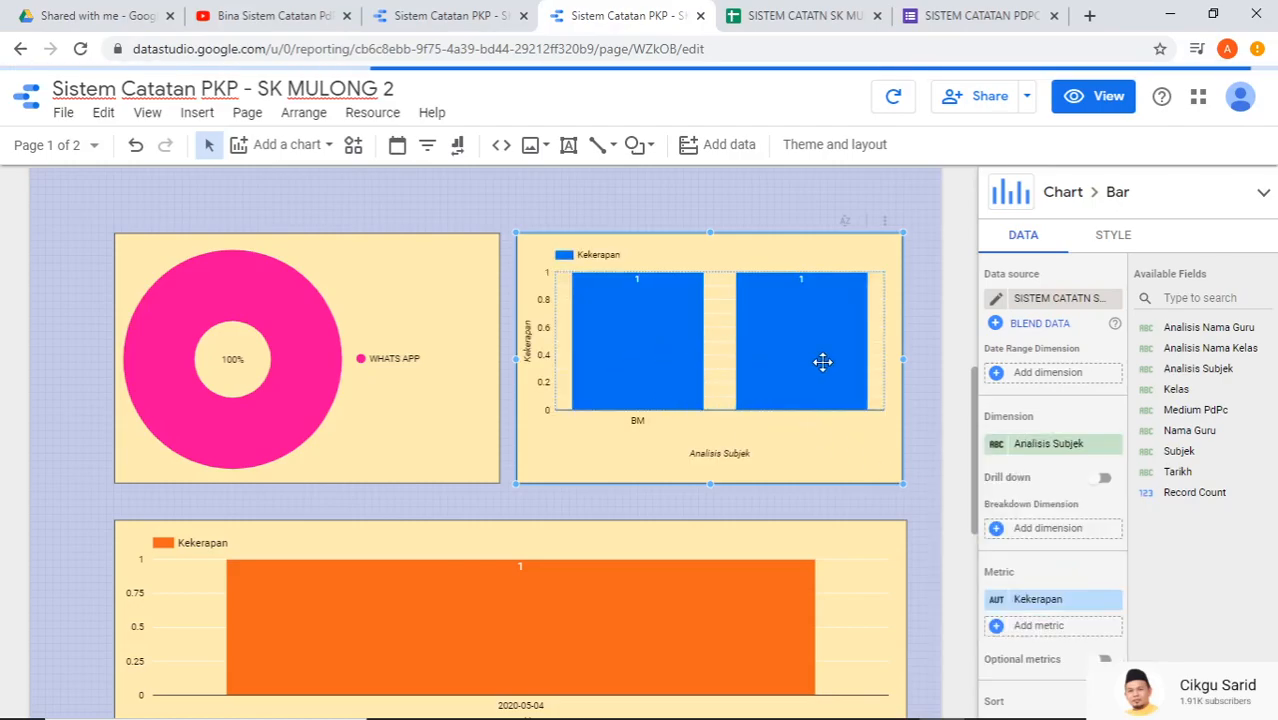
- Check the Analisis Subjek column on the analisis sheet against the smaller bar chart's data, sort and filter settings
{"action": "left_click", "coordinate": [800, 15]}
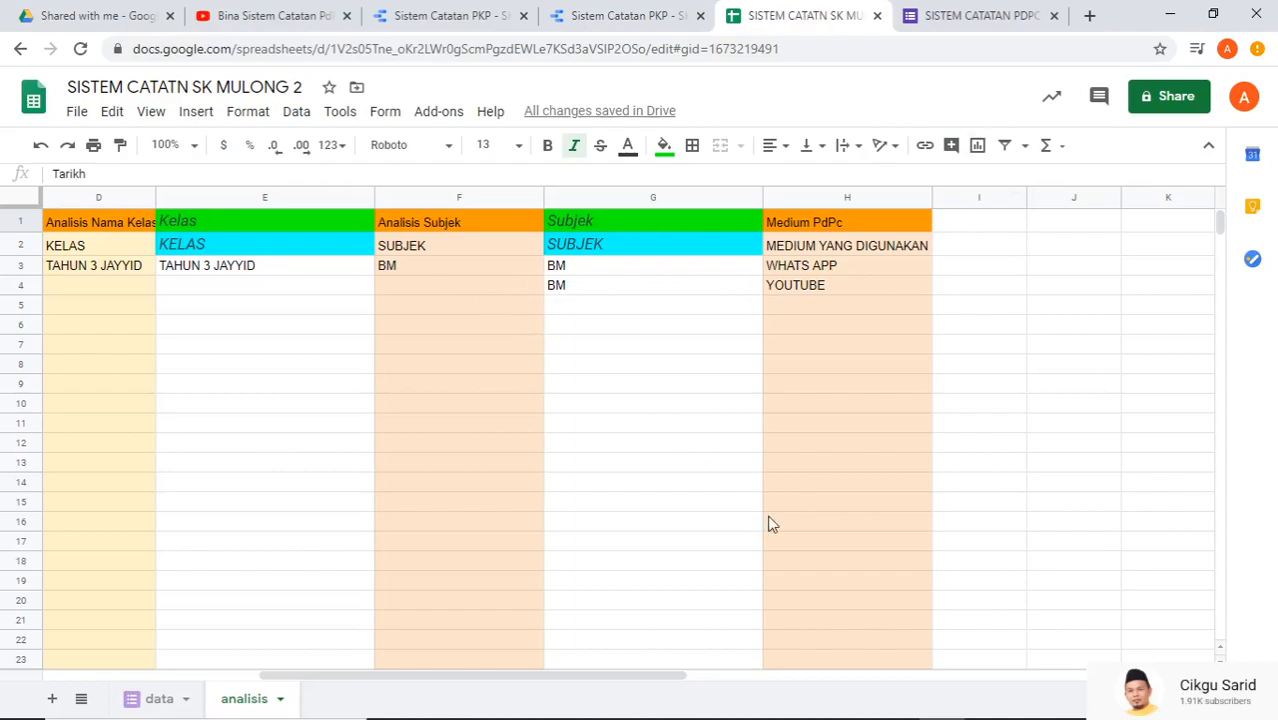
{"action": "left_click", "coordinate": [424, 268]}
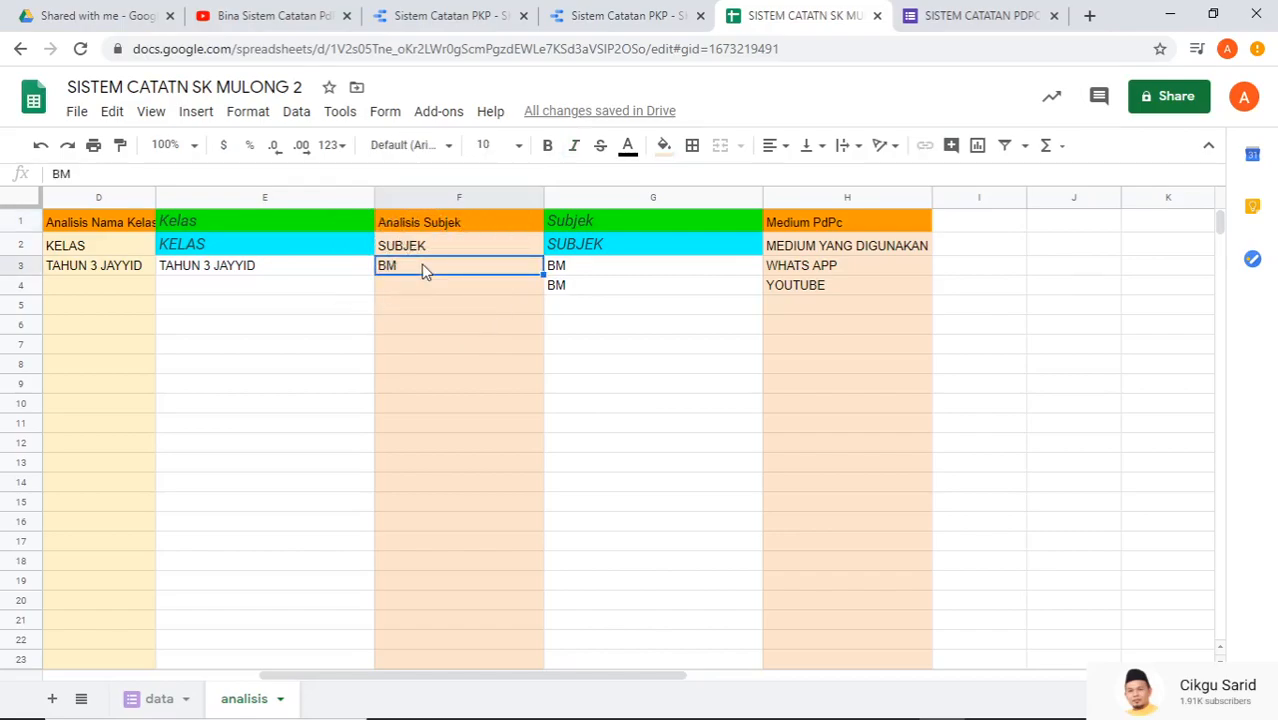
{"action": "left_click", "coordinate": [607, 18]}
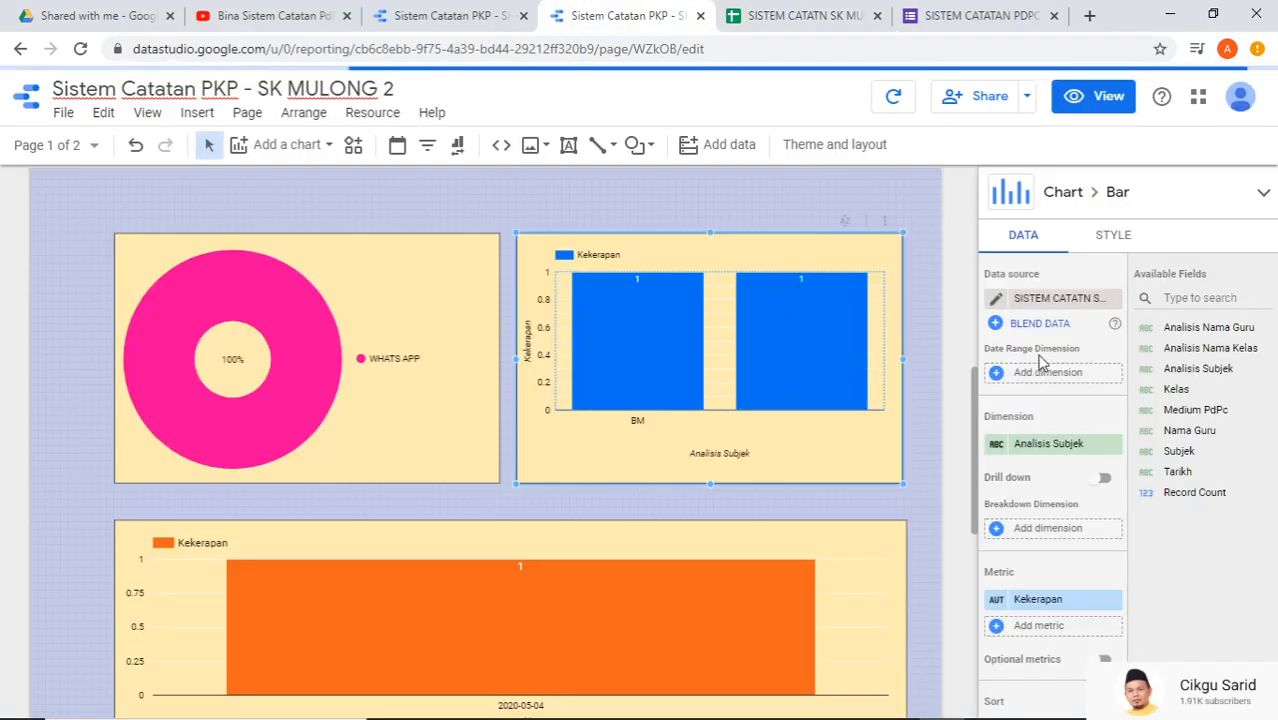
{"action": "scroll", "coordinate": [1003, 472], "scroll_direction": "down", "scroll_amount": 2}
{"action": "scroll", "coordinate": [816, 441], "scroll_direction": "down", "scroll_amount": 2}
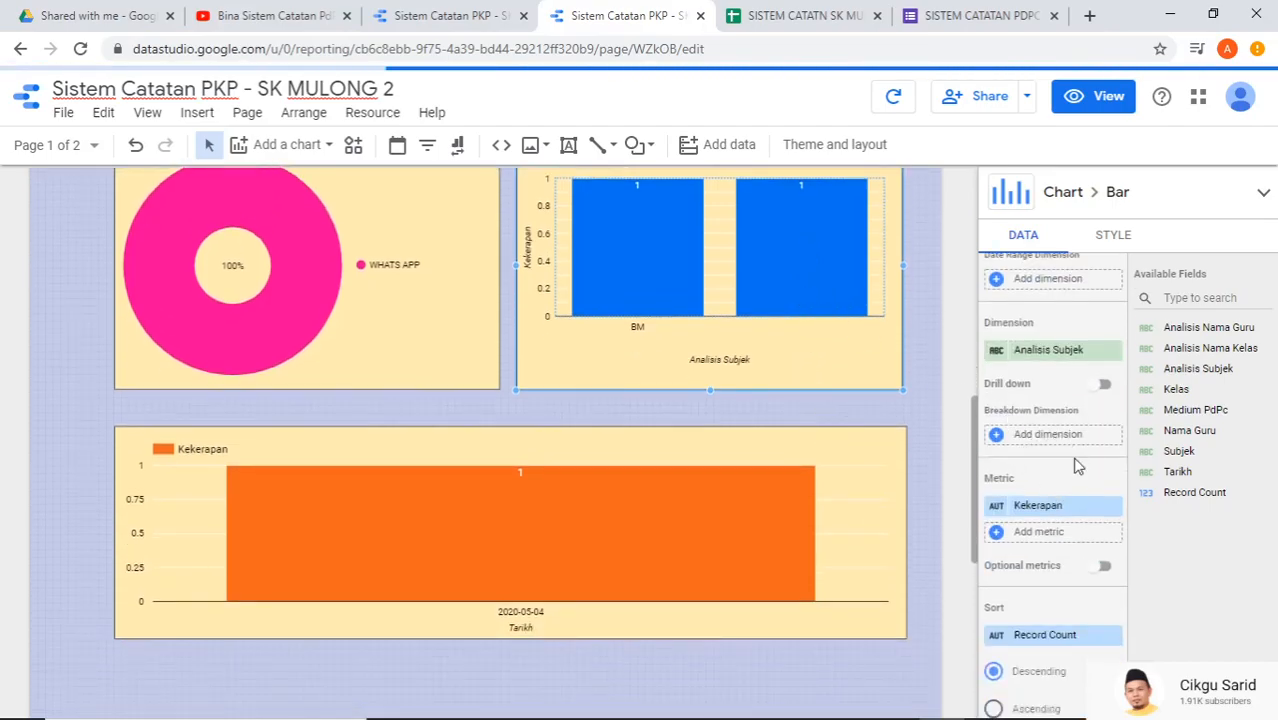
{"action": "scroll", "coordinate": [1075, 459], "scroll_direction": "down", "scroll_amount": 4}
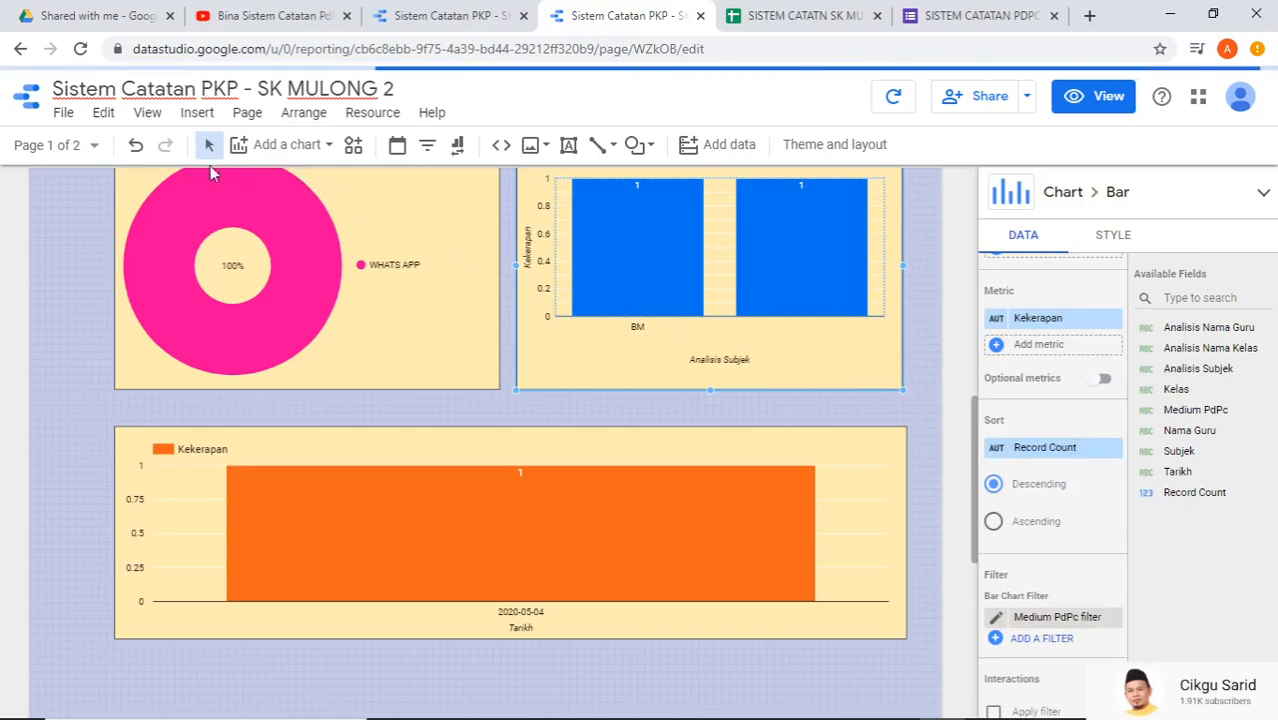
- Examine which field the pie chart and the smaller bar chart use on the Analisis page of the SK Kemumin report
{"action": "left_click", "coordinate": [91, 148]}
{"action": "left_click", "coordinate": [118, 260]}
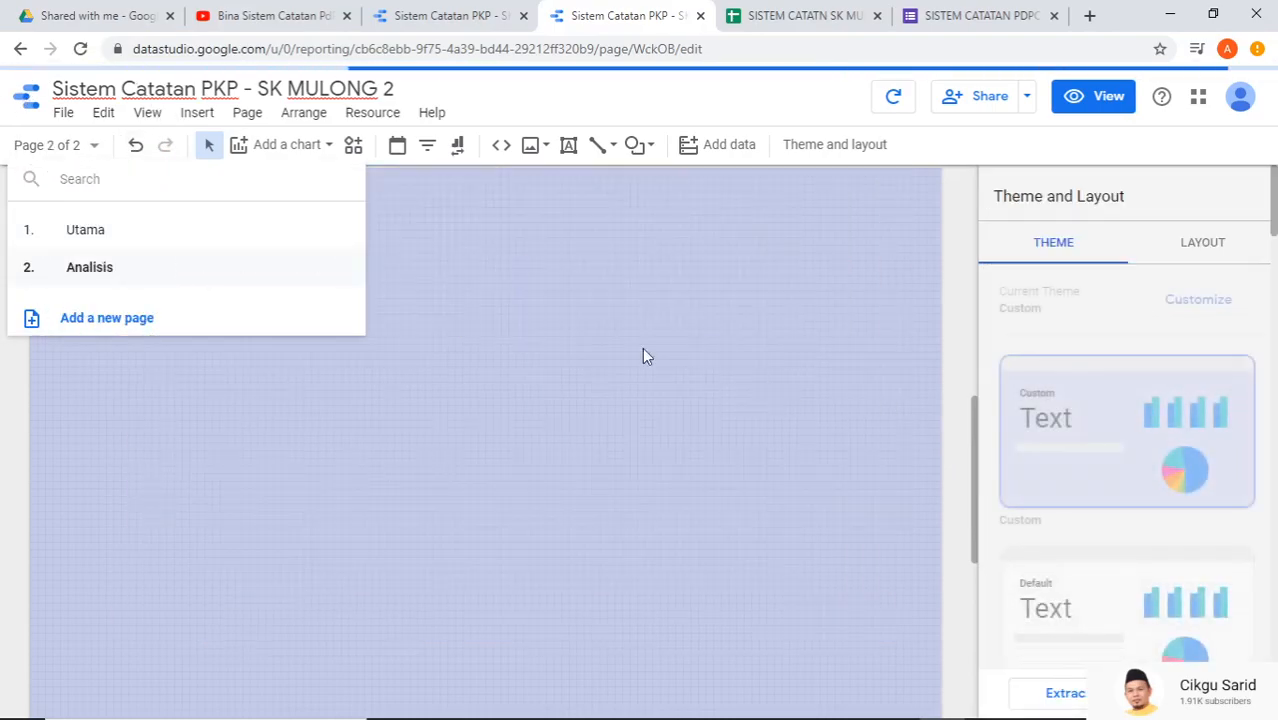
{"action": "left_click", "coordinate": [455, 17]}
{"action": "scroll", "coordinate": [904, 419], "scroll_direction": "down", "scroll_amount": 3}
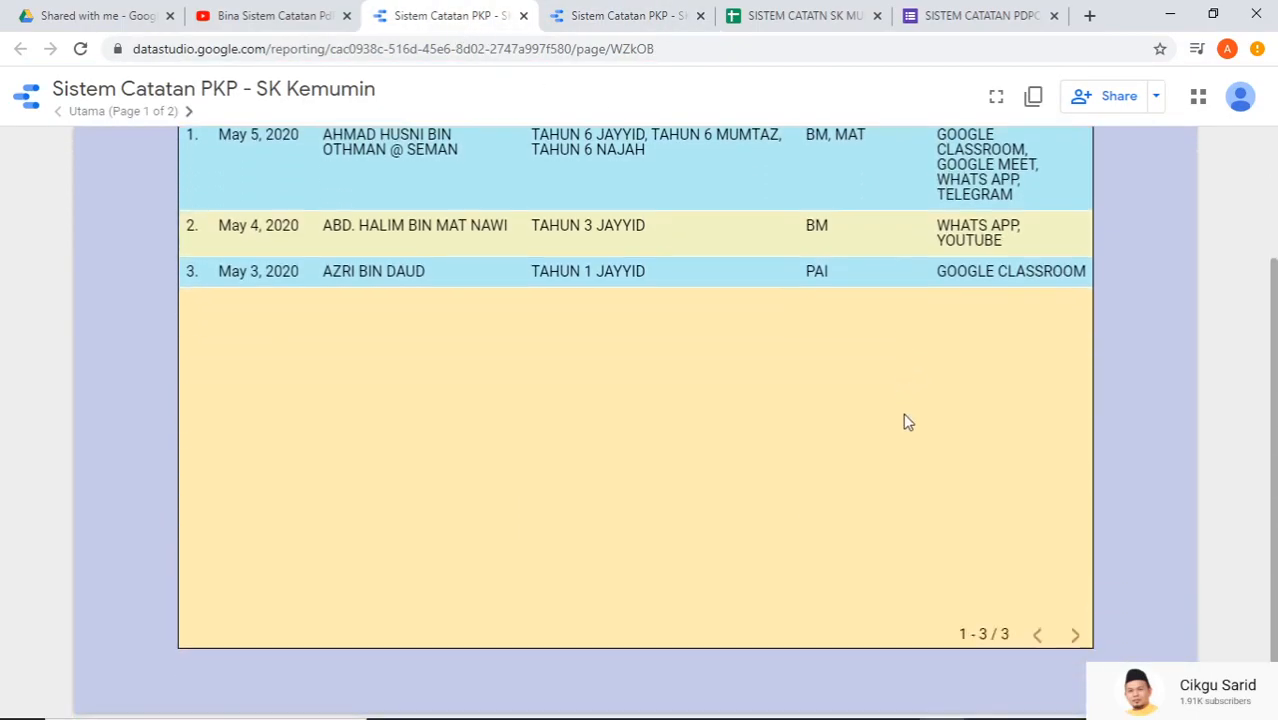
{"action": "scroll", "coordinate": [796, 377], "scroll_direction": "up", "scroll_amount": 1}
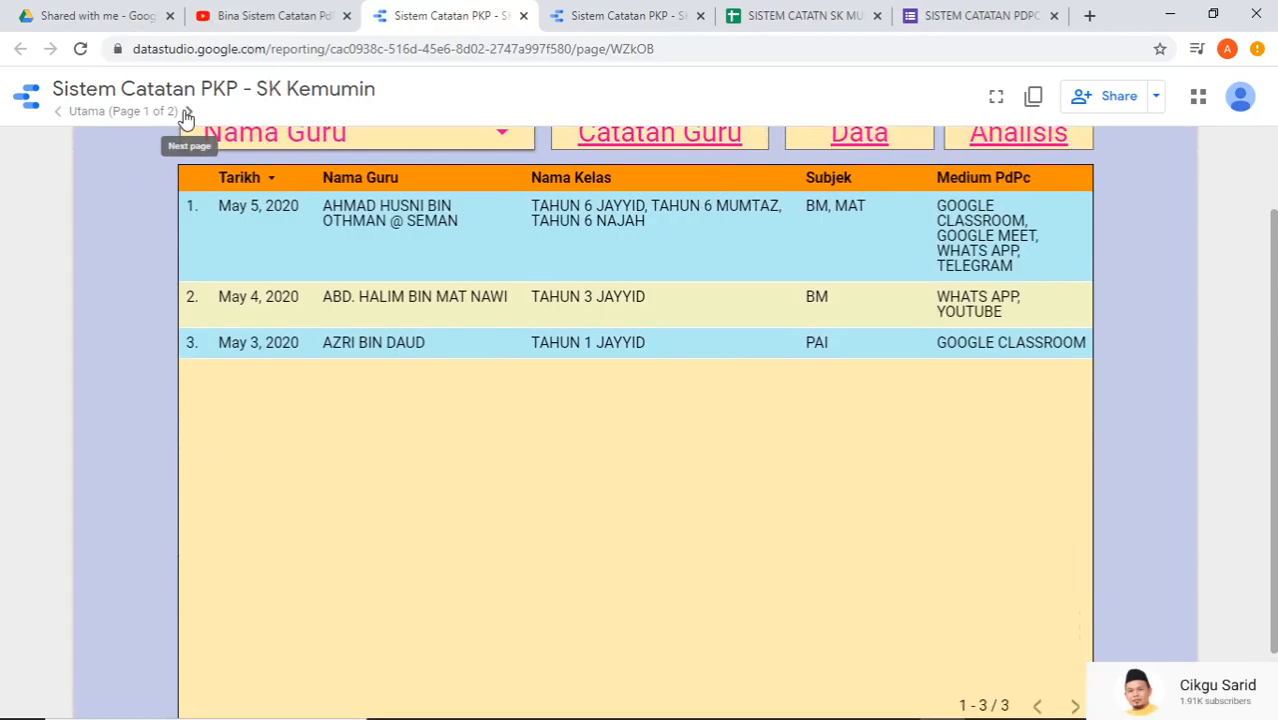
{"action": "left_click", "coordinate": [185, 113]}
{"action": "scroll", "coordinate": [700, 436], "scroll_direction": "up", "scroll_amount": 2}
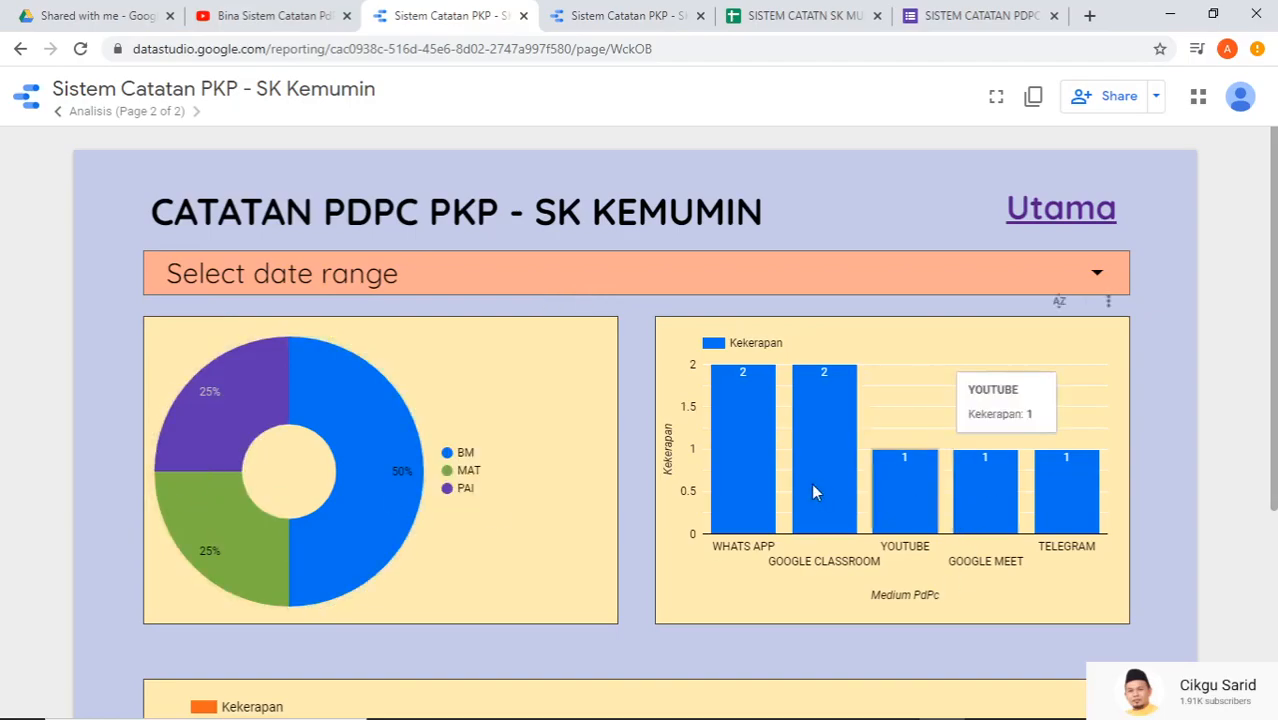
- Return to the Utama page of the SK MULONG 2 report and set the pie chart's dimension to Analisis Subjek
{"action": "left_click", "coordinate": [603, 25]}
{"action": "left_click", "coordinate": [422, 341]}
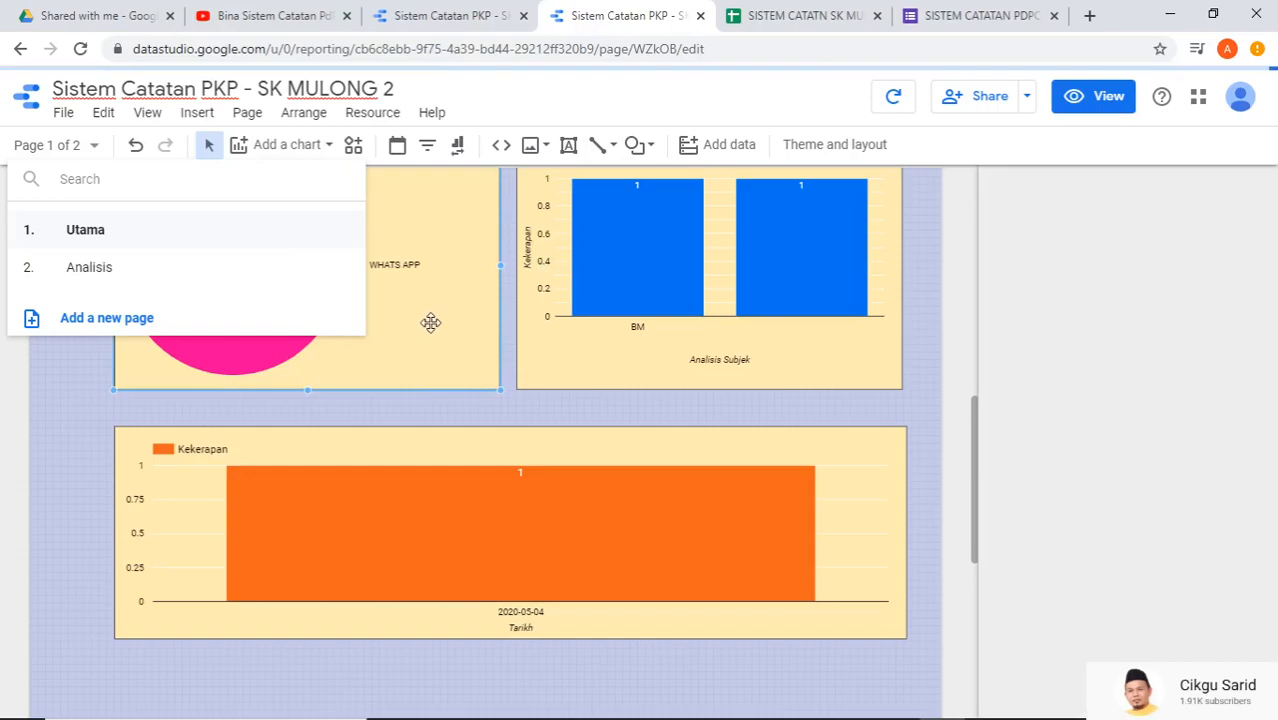
{"action": "left_click", "coordinate": [915, 457]}
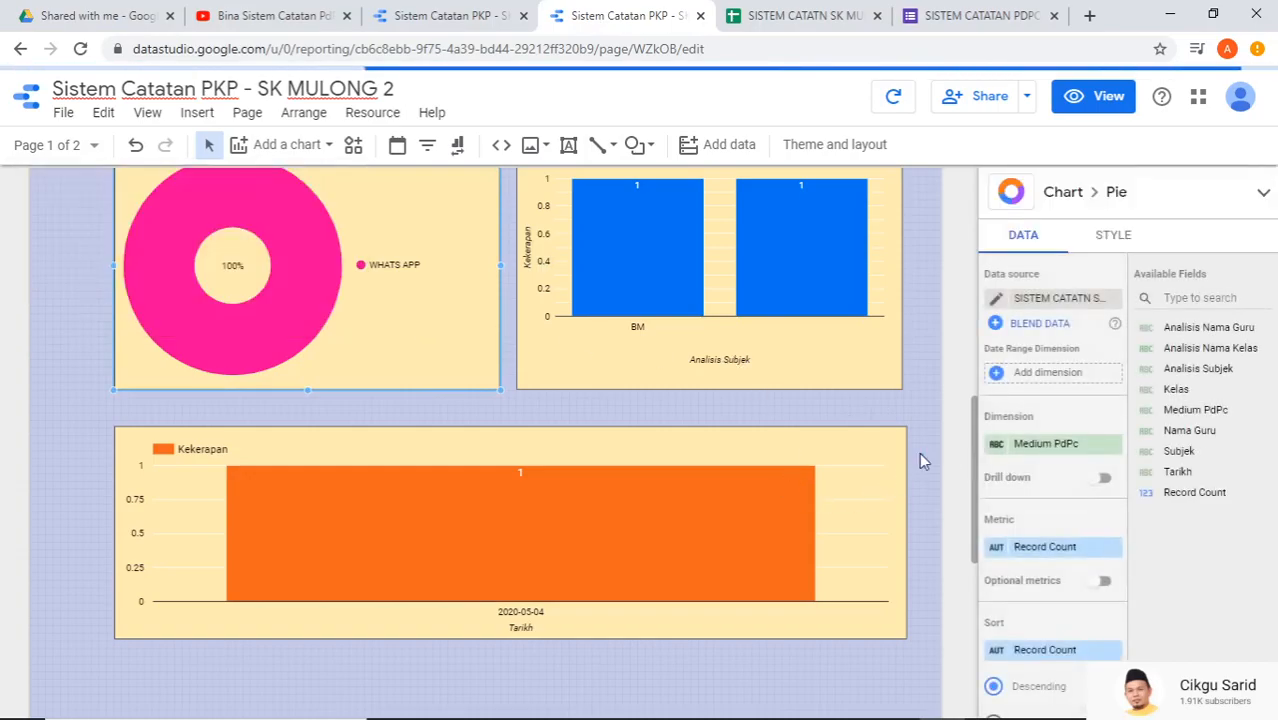
{"action": "left_click", "coordinate": [335, 277]}
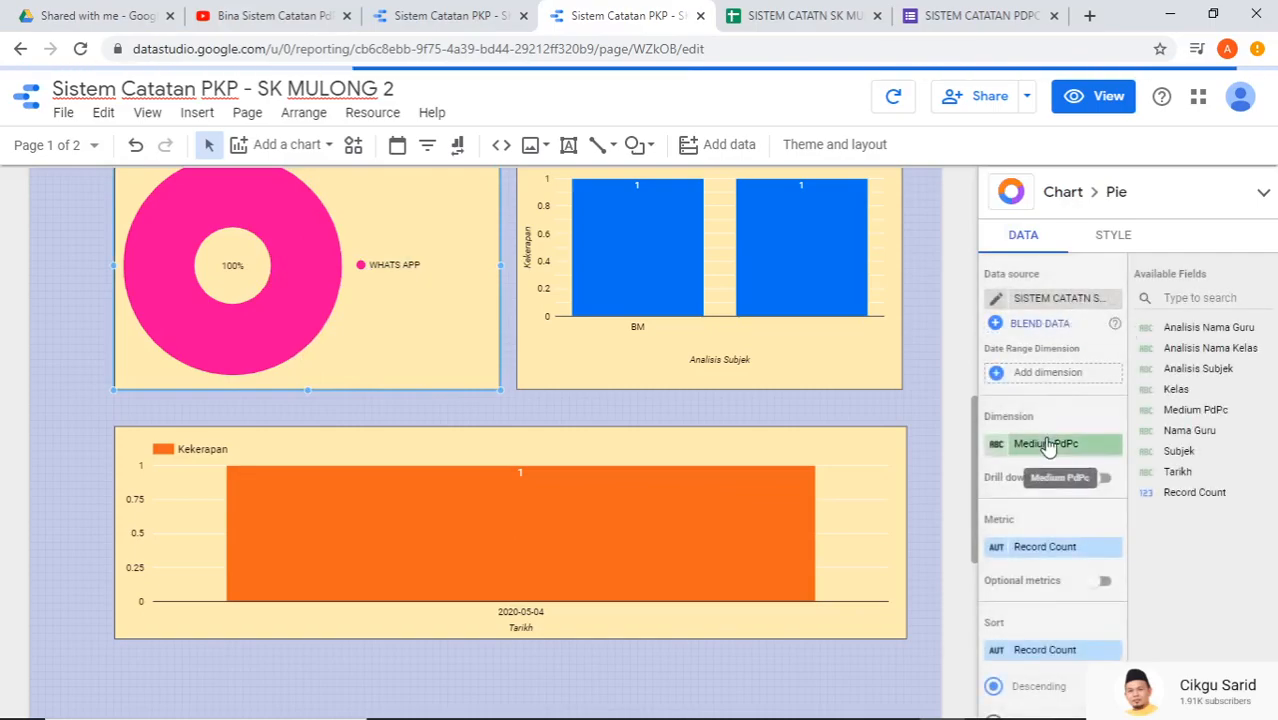
{"action": "left_click", "coordinate": [1047, 445]}
{"action": "left_click_drag", "start_coordinate": [1116, 508], "coordinate": [1112, 551]}
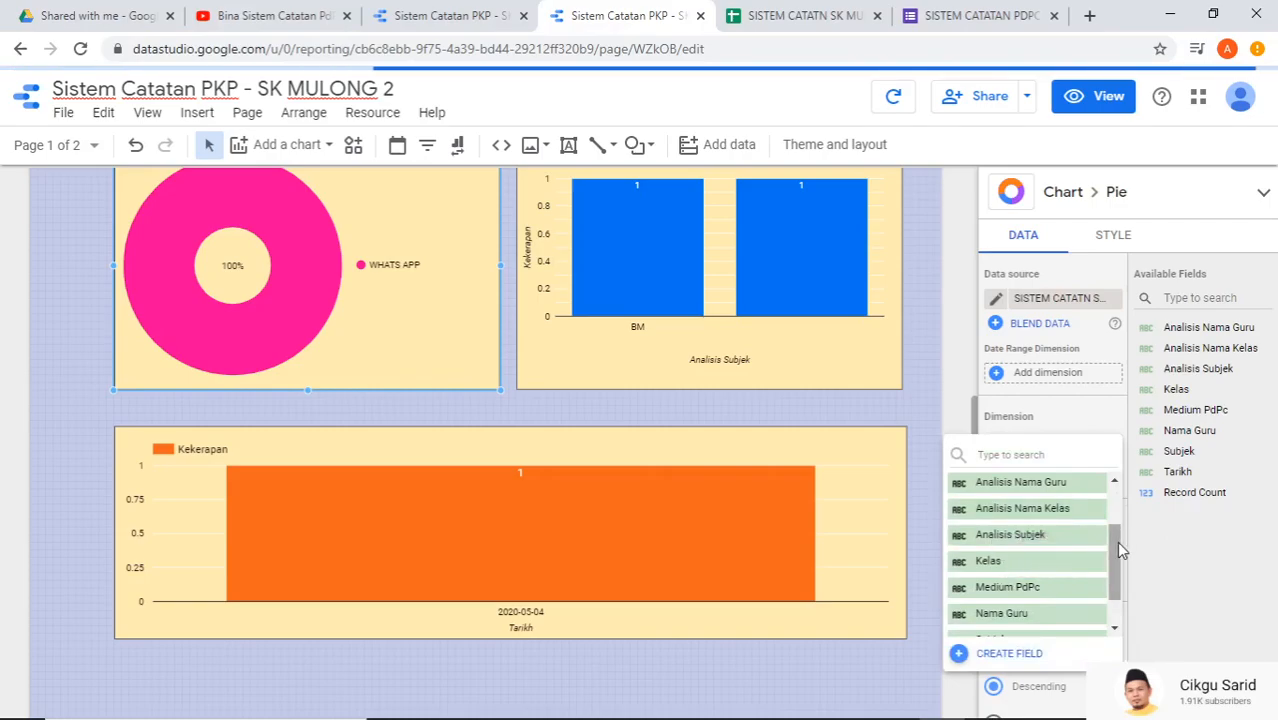
{"action": "left_click_drag", "start_coordinate": [1116, 541], "coordinate": [1115, 545]}
{"action": "left_click", "coordinate": [1057, 534]}
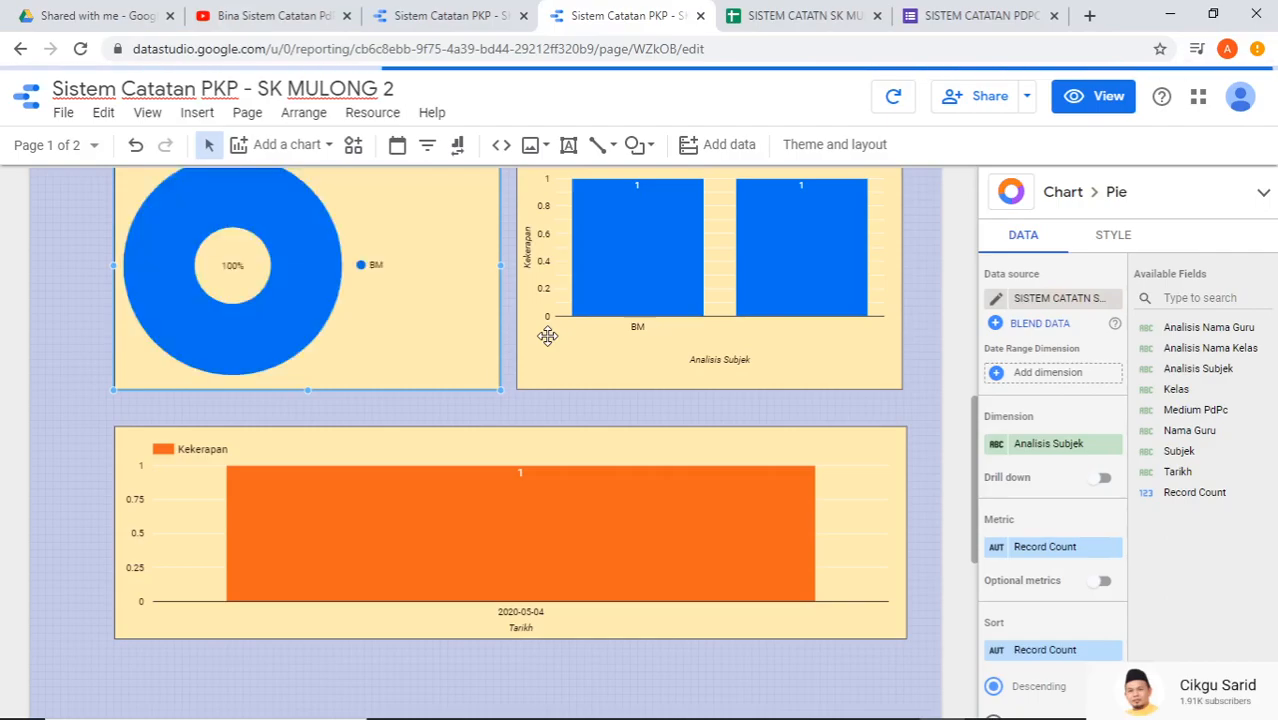
- Set the smaller bar chart's dimension to Medium PdPc
{"action": "left_click", "coordinate": [639, 260]}
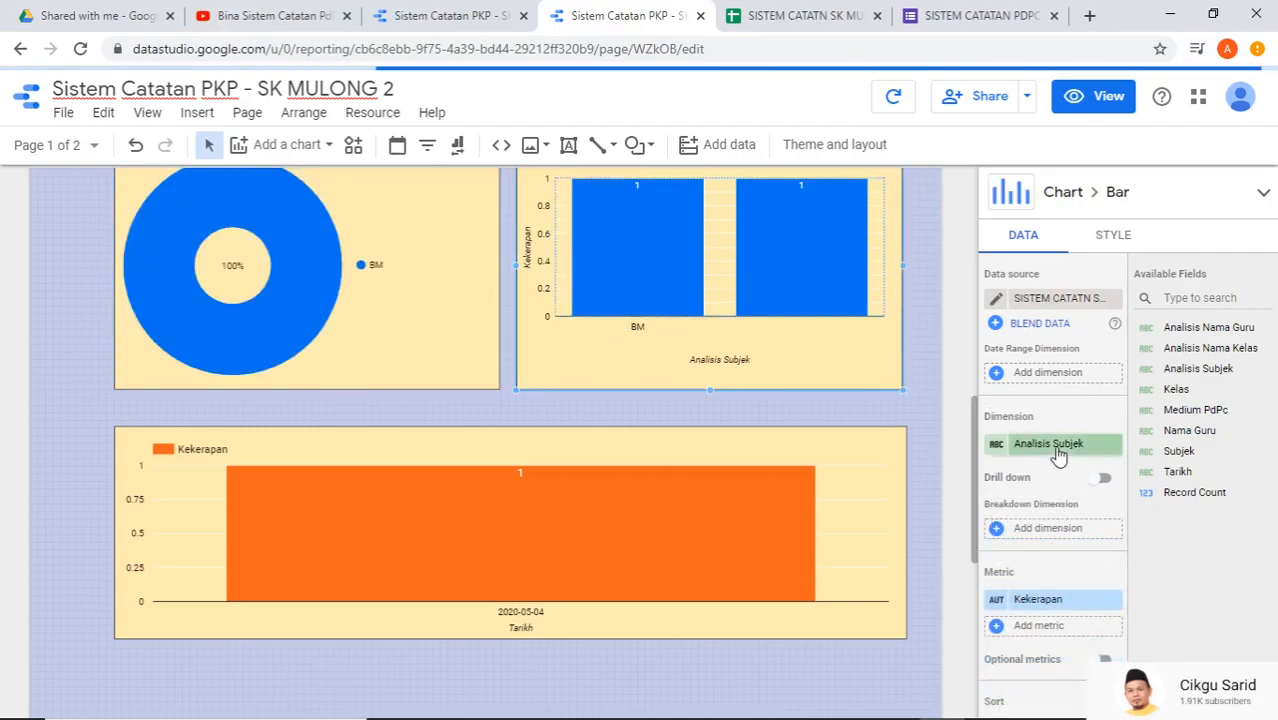
{"action": "left_click", "coordinate": [1056, 452]}
{"action": "left_click_drag", "start_coordinate": [1117, 519], "coordinate": [1117, 587]}
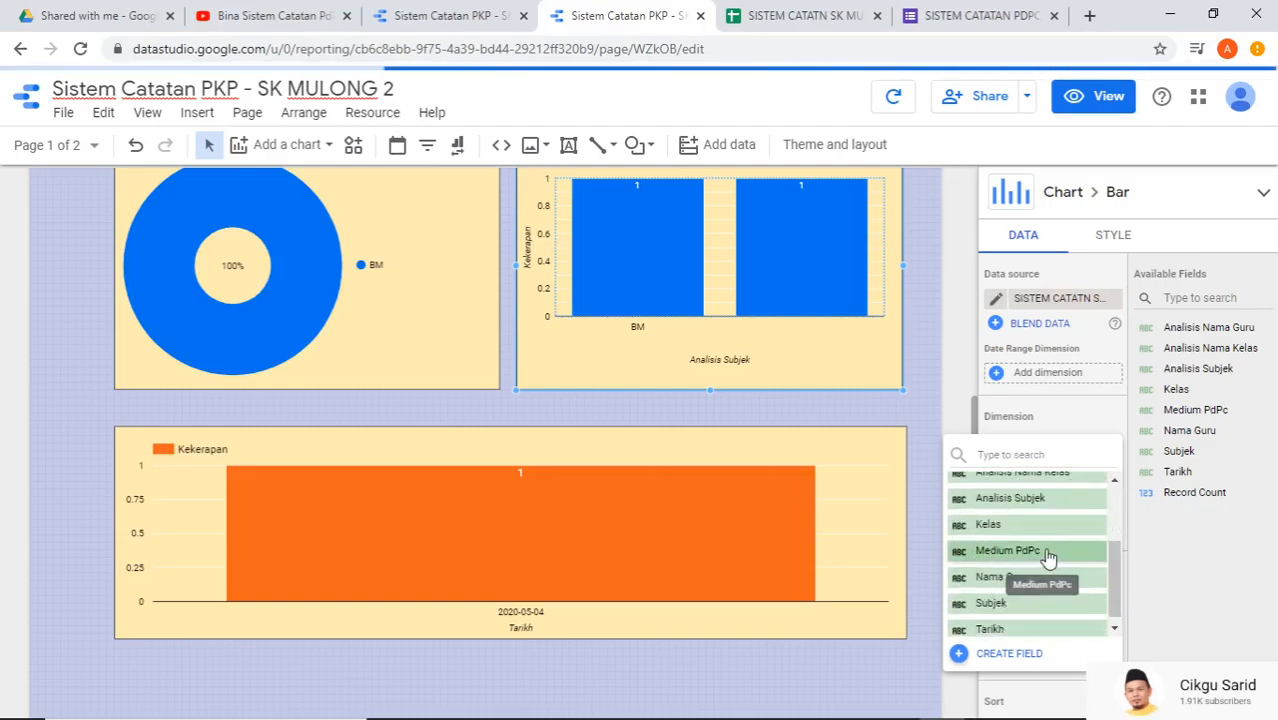
{"action": "left_click", "coordinate": [1045, 551]}
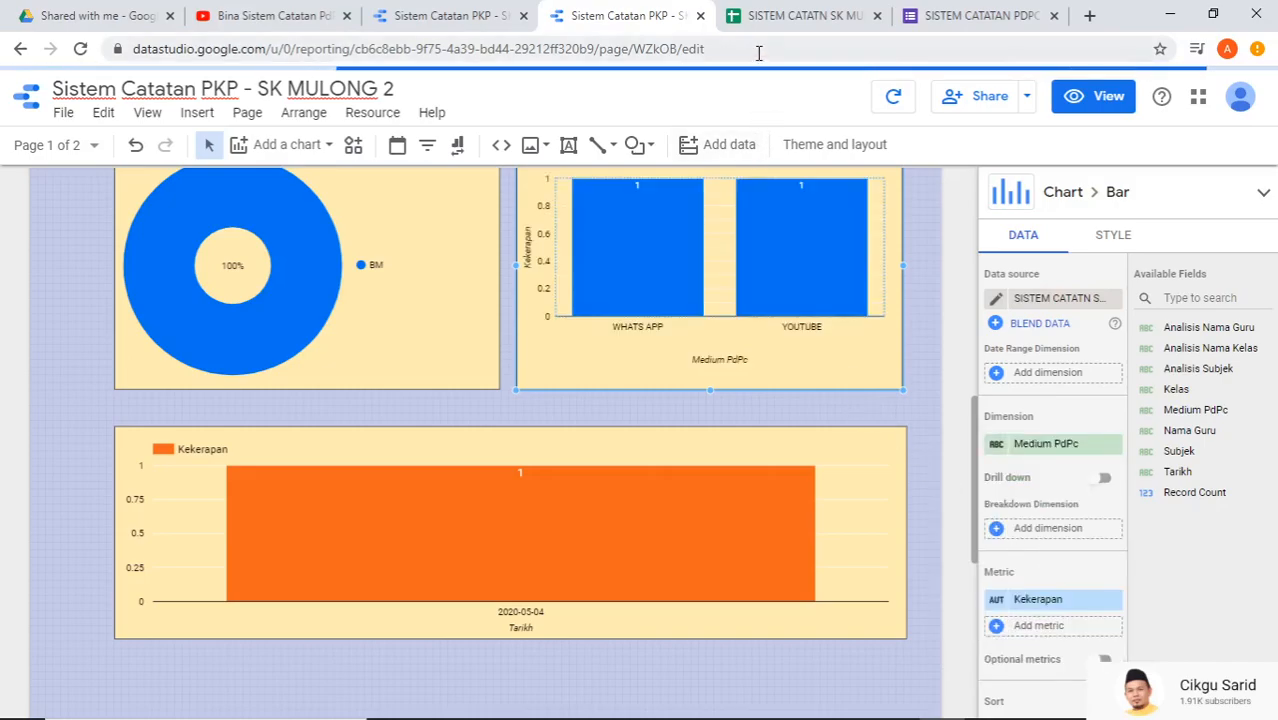
- Set the wide bar chart's dimension to Analisis Nama Kelas, matching the wide chart on the SK Kemumin report's Analisis page
{"action": "left_click", "coordinate": [775, 16]}
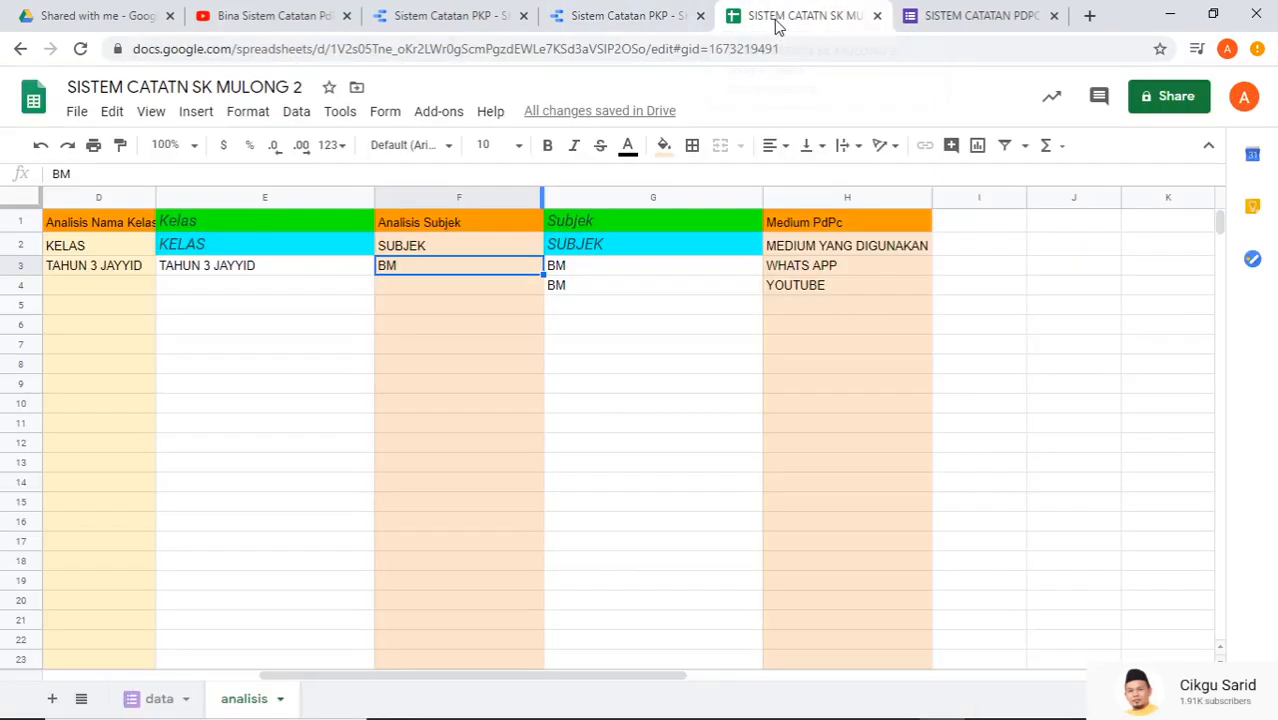
{"action": "left_click", "coordinate": [437, 16]}
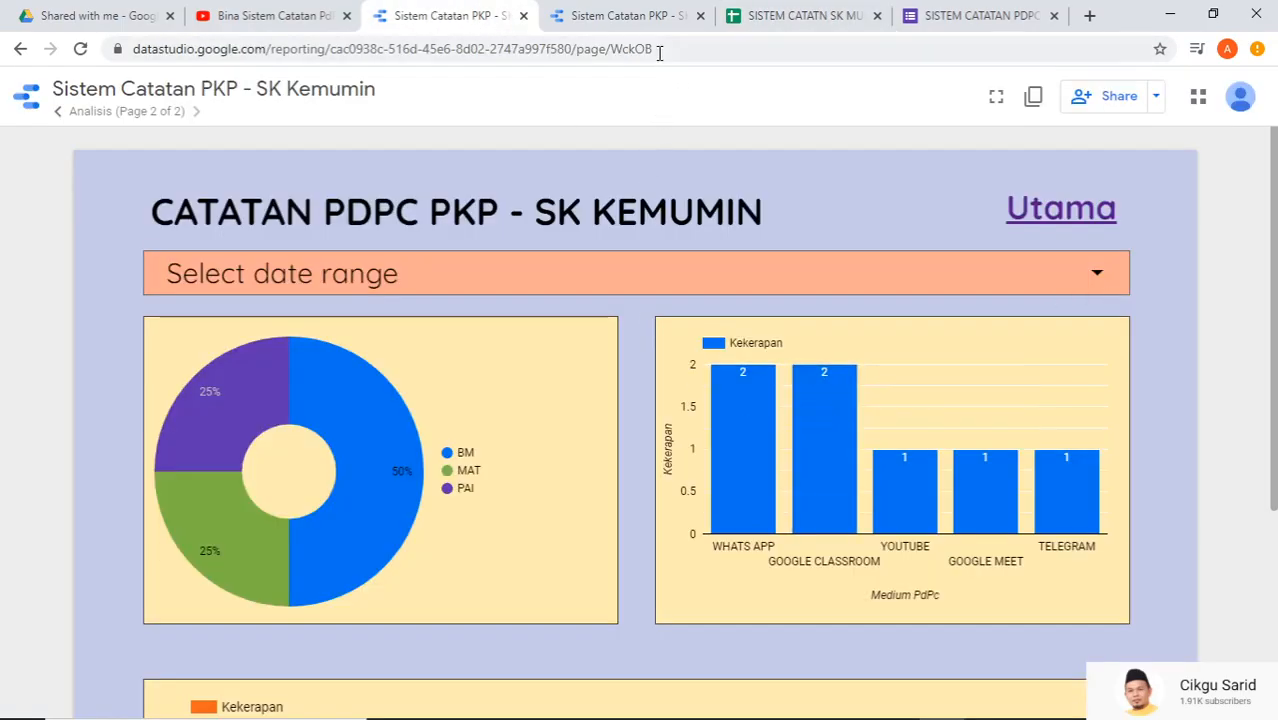
{"action": "scroll", "coordinate": [540, 417], "scroll_direction": "down", "scroll_amount": 3}
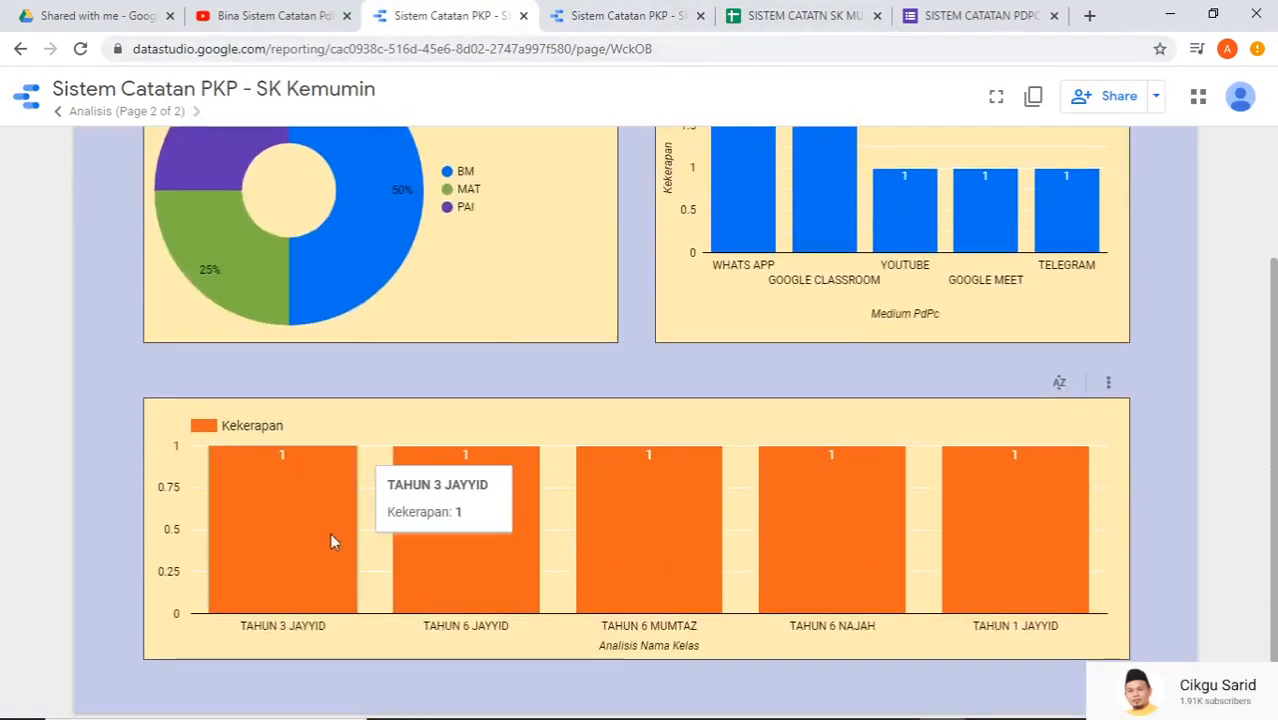
{"action": "left_click", "coordinate": [594, 28]}
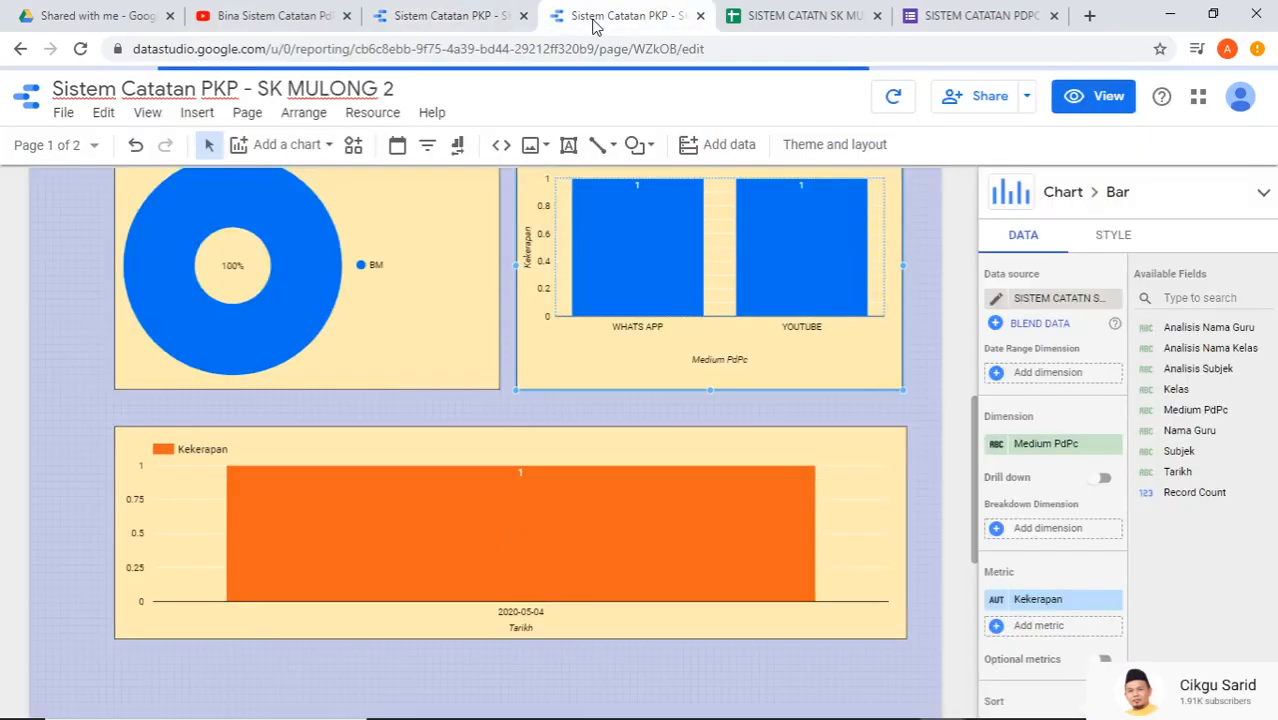
{"action": "left_click", "coordinate": [431, 516]}
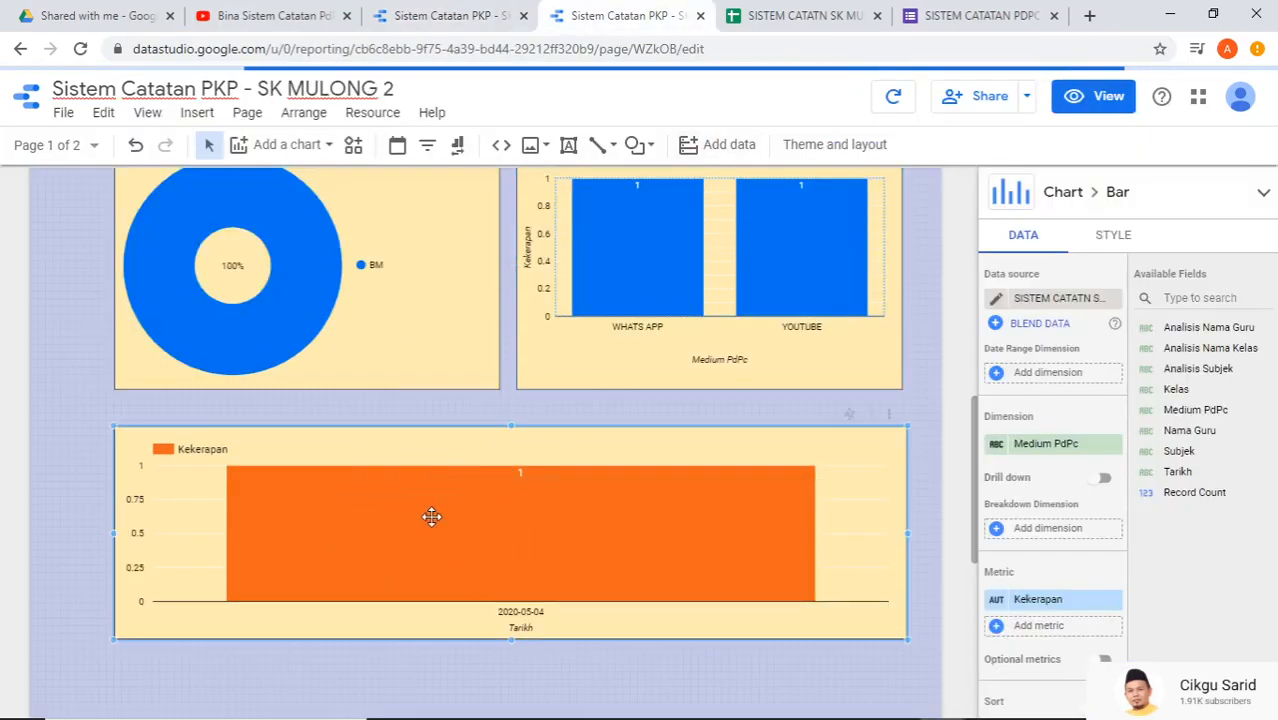
{"action": "left_click", "coordinate": [431, 516]}
{"action": "left_click", "coordinate": [1048, 446]}
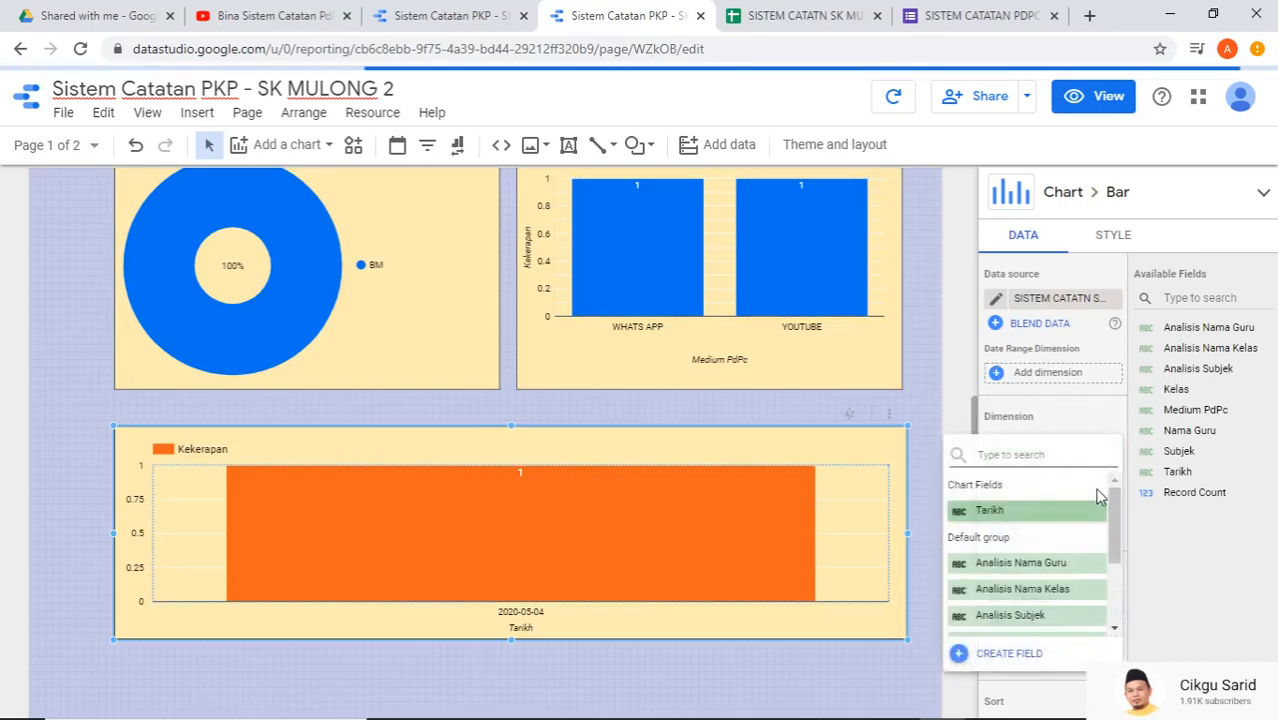
{"action": "left_click_drag", "start_coordinate": [1117, 521], "coordinate": [1110, 560]}
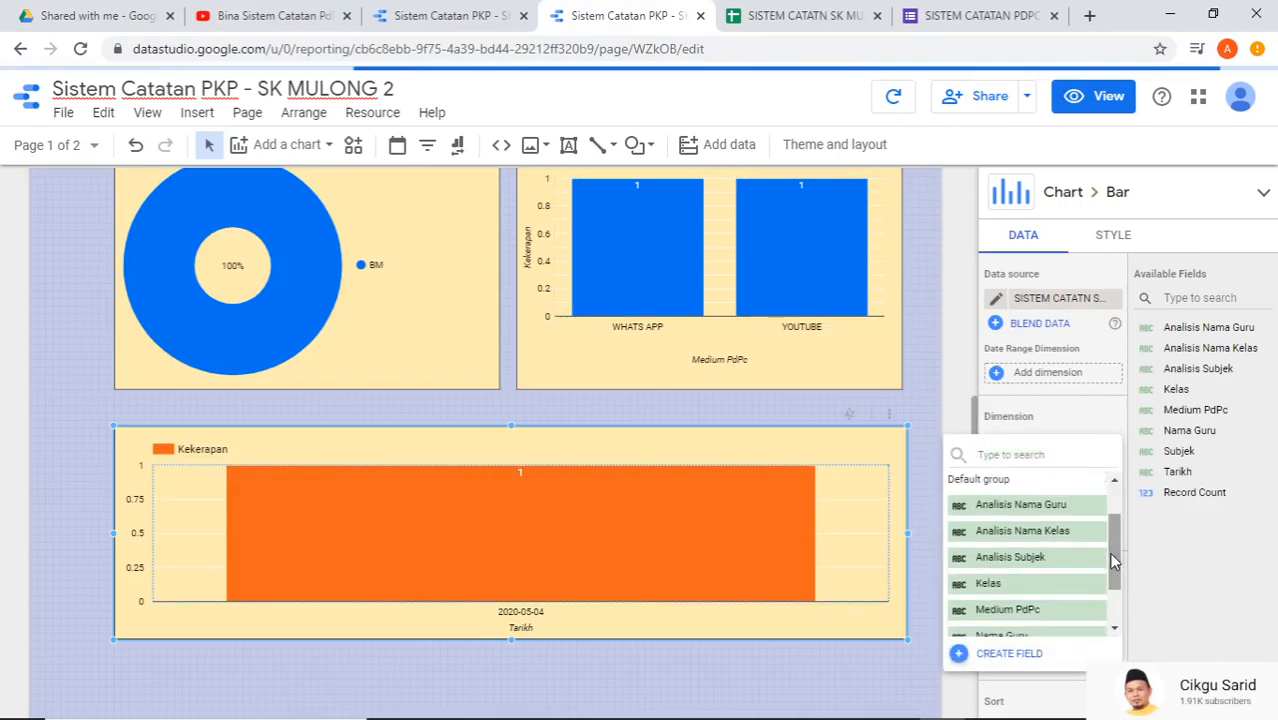
{"action": "left_click", "coordinate": [1052, 536]}
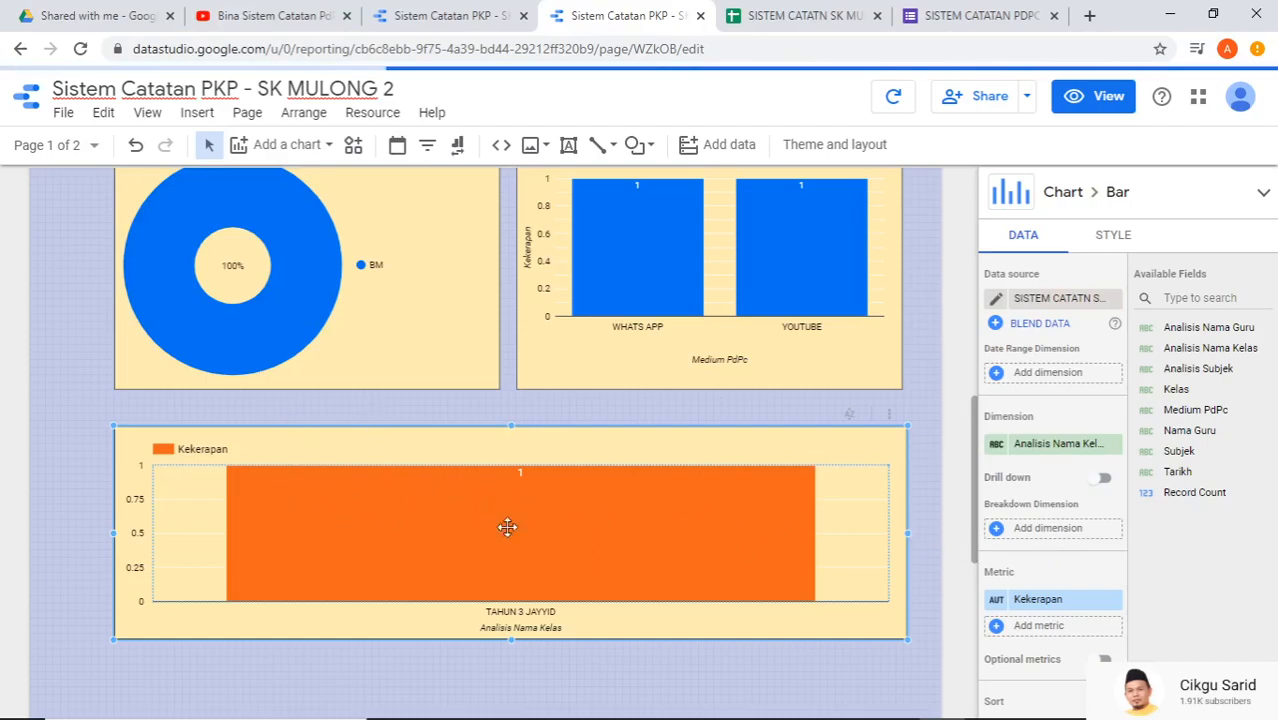
- Remove the Analisis page from the SK MULONG 2 report
{"action": "scroll", "coordinate": [660, 533], "scroll_direction": "up", "scroll_amount": 10}
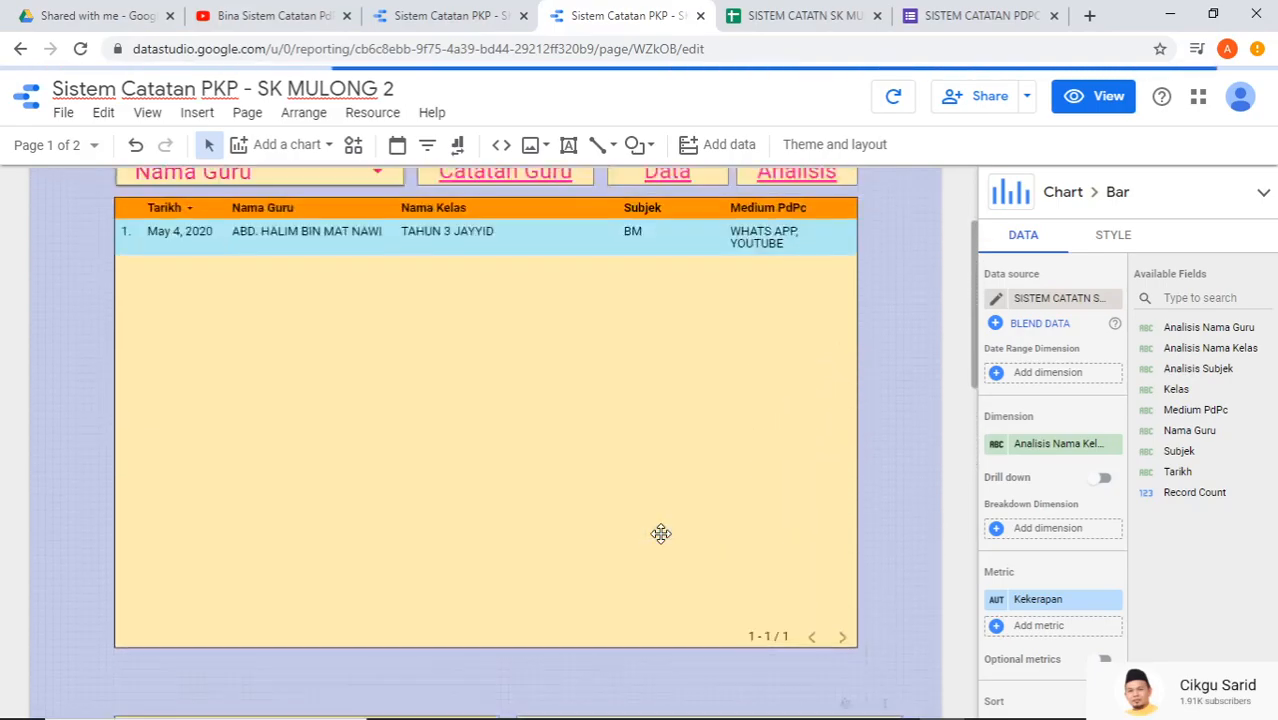
{"action": "left_click", "coordinate": [95, 147]}
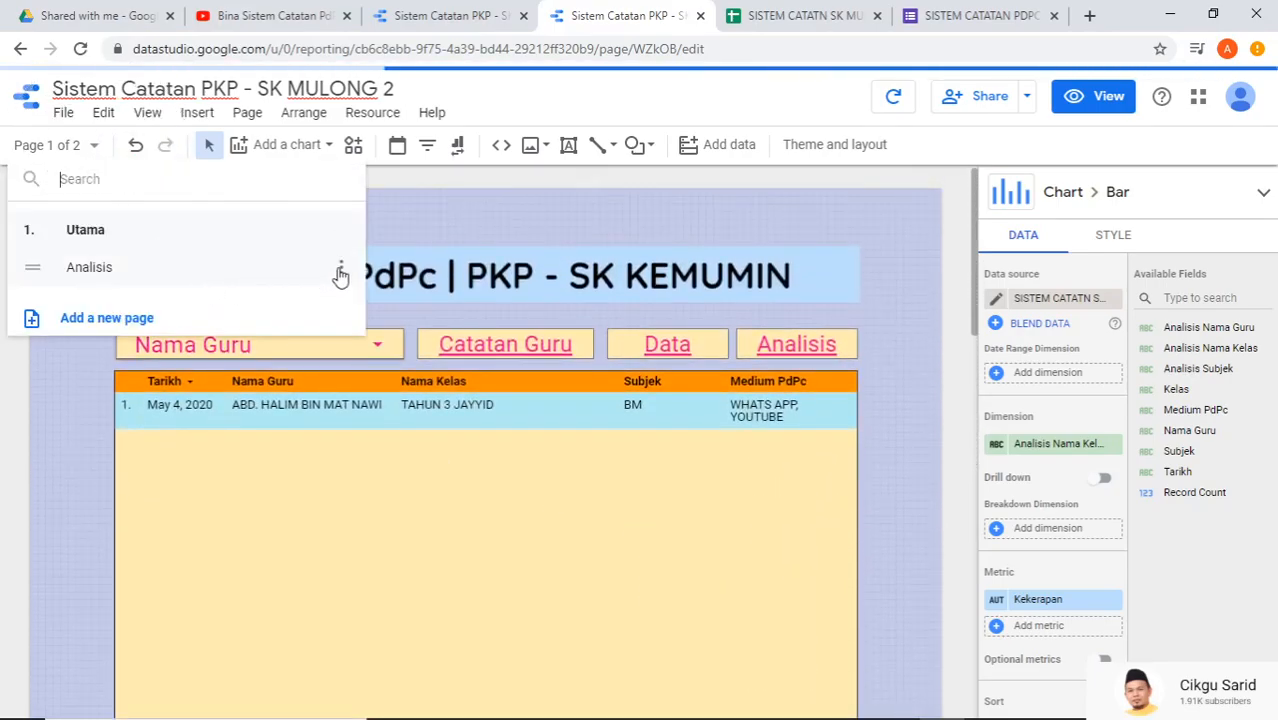
{"action": "left_click", "coordinate": [340, 270]}
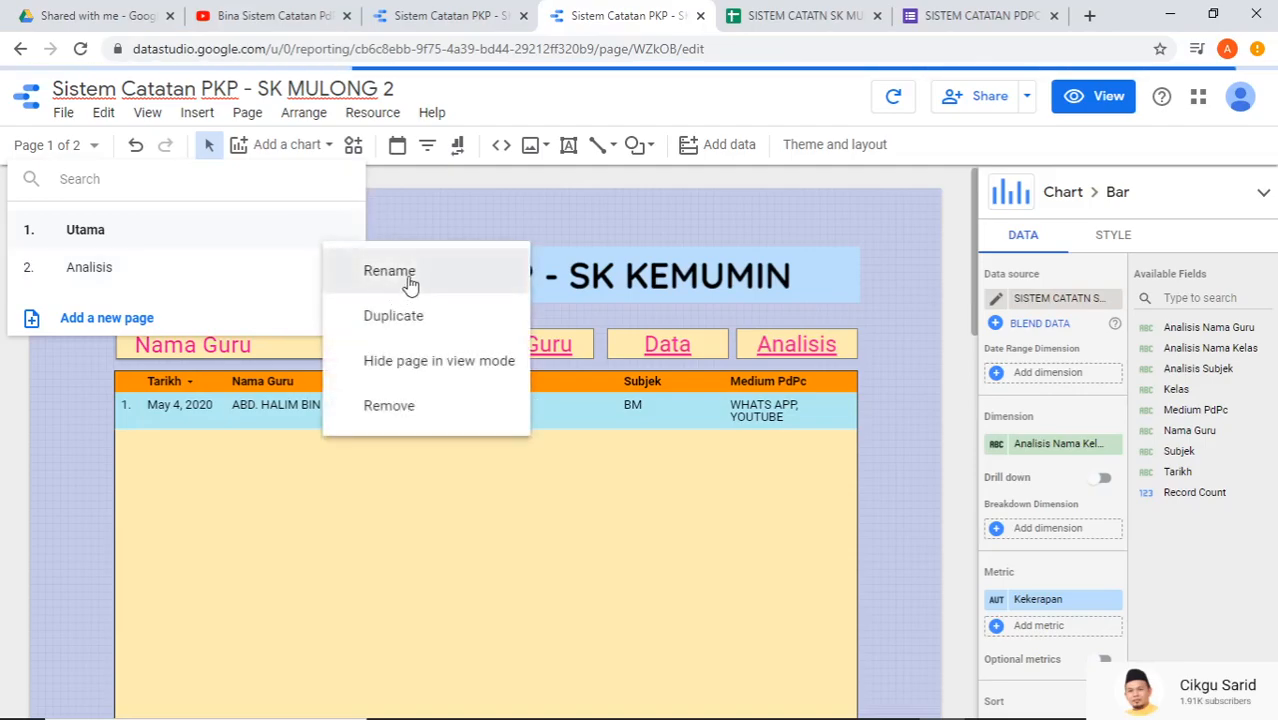
{"action": "left_click", "coordinate": [408, 409]}
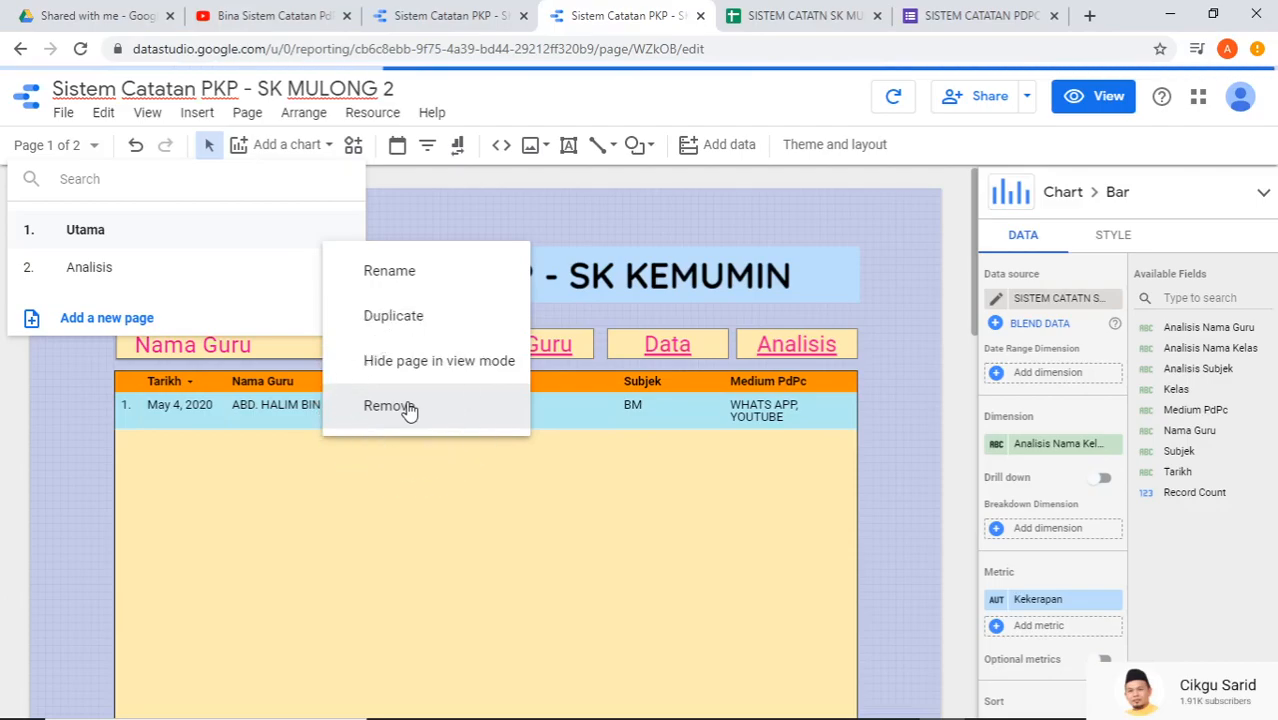
{"action": "left_click", "coordinate": [408, 408]}
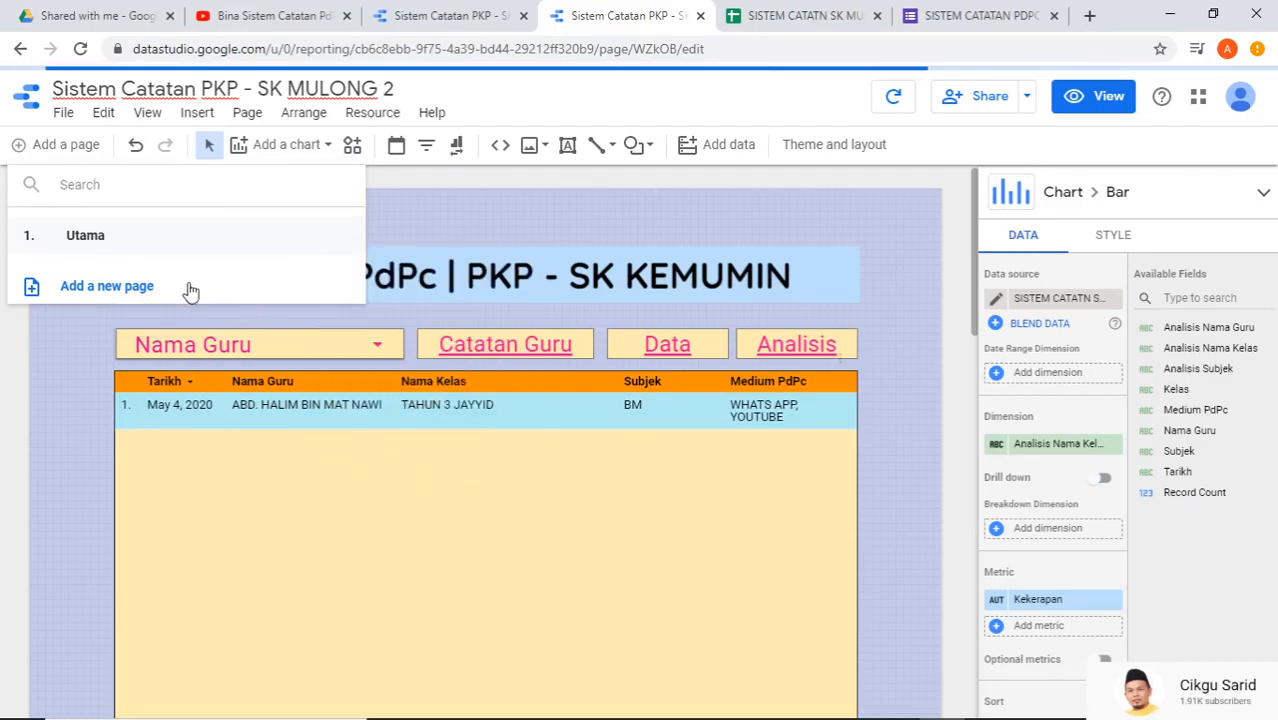
{"action": "left_click", "coordinate": [939, 315]}
{"action": "left_click", "coordinate": [874, 505]}
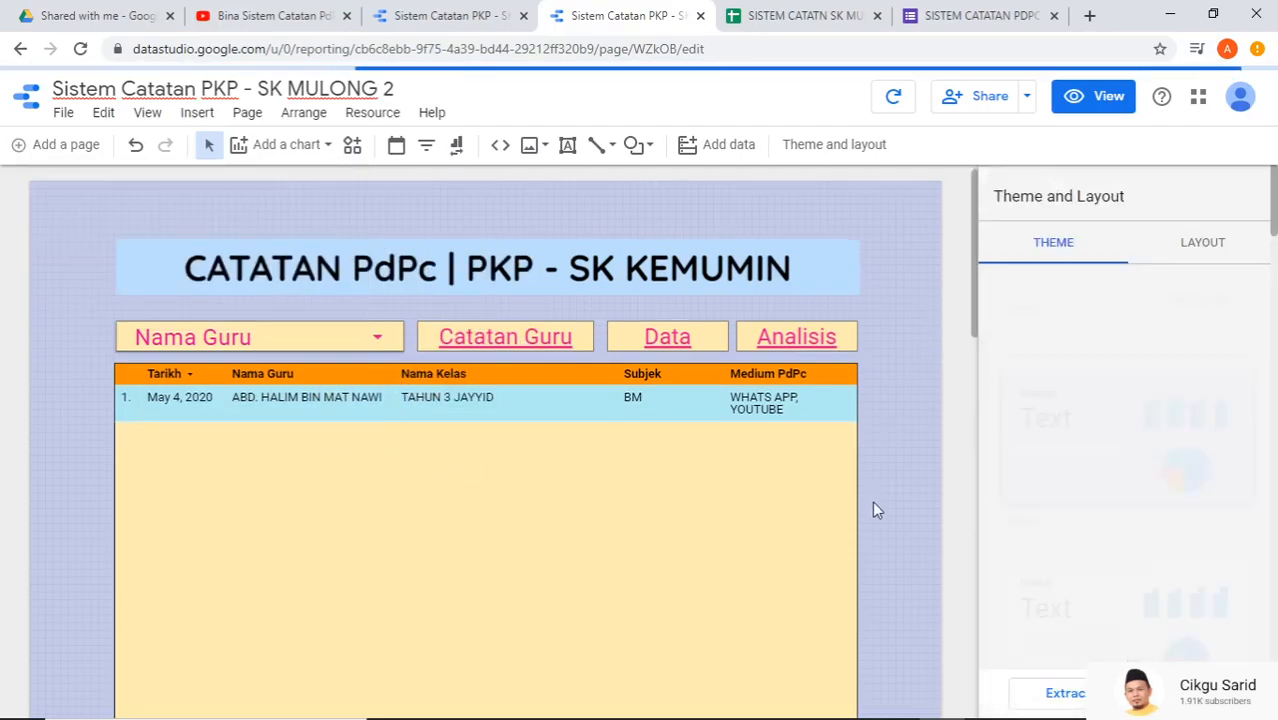
- Move the title, the Nama Guru filter, the three link boxes and the record table down together to leave more space above the title
{"action": "scroll", "coordinate": [872, 530], "scroll_direction": "down", "scroll_amount": 10}
{"action": "scroll", "coordinate": [872, 552], "scroll_direction": "up", "scroll_amount": 10}
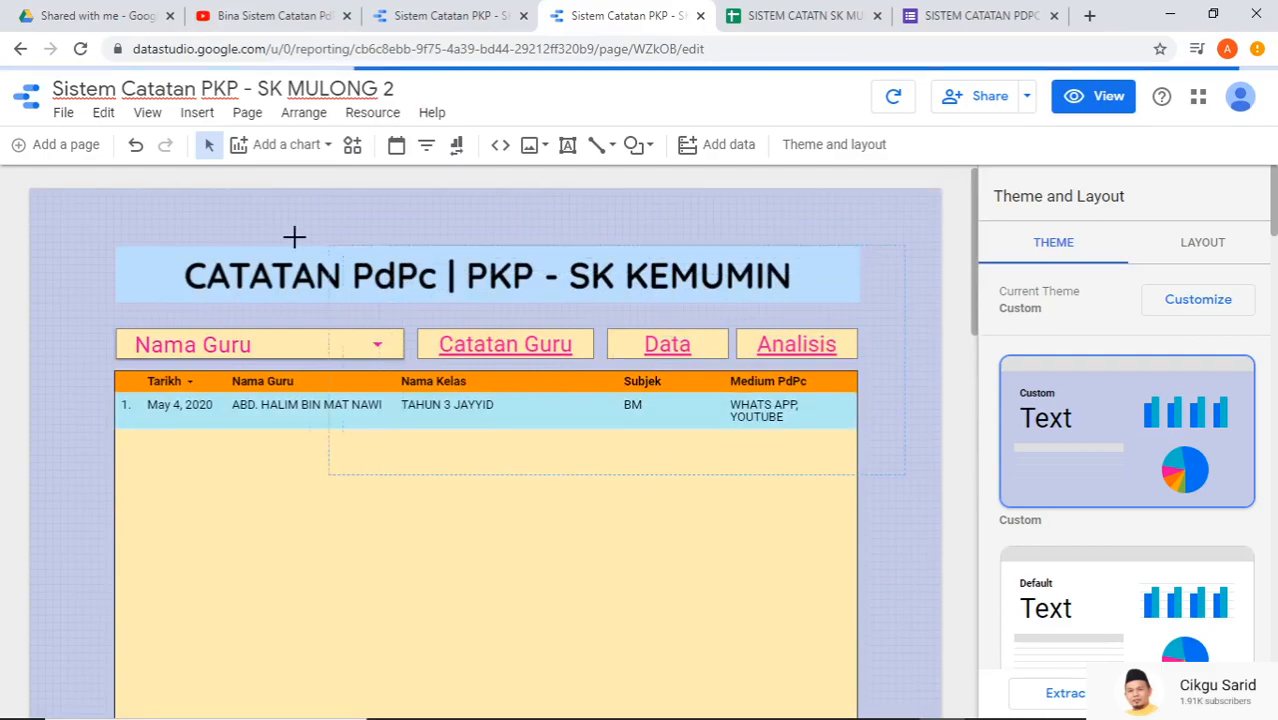
{"action": "left_click", "coordinate": [295, 280]}
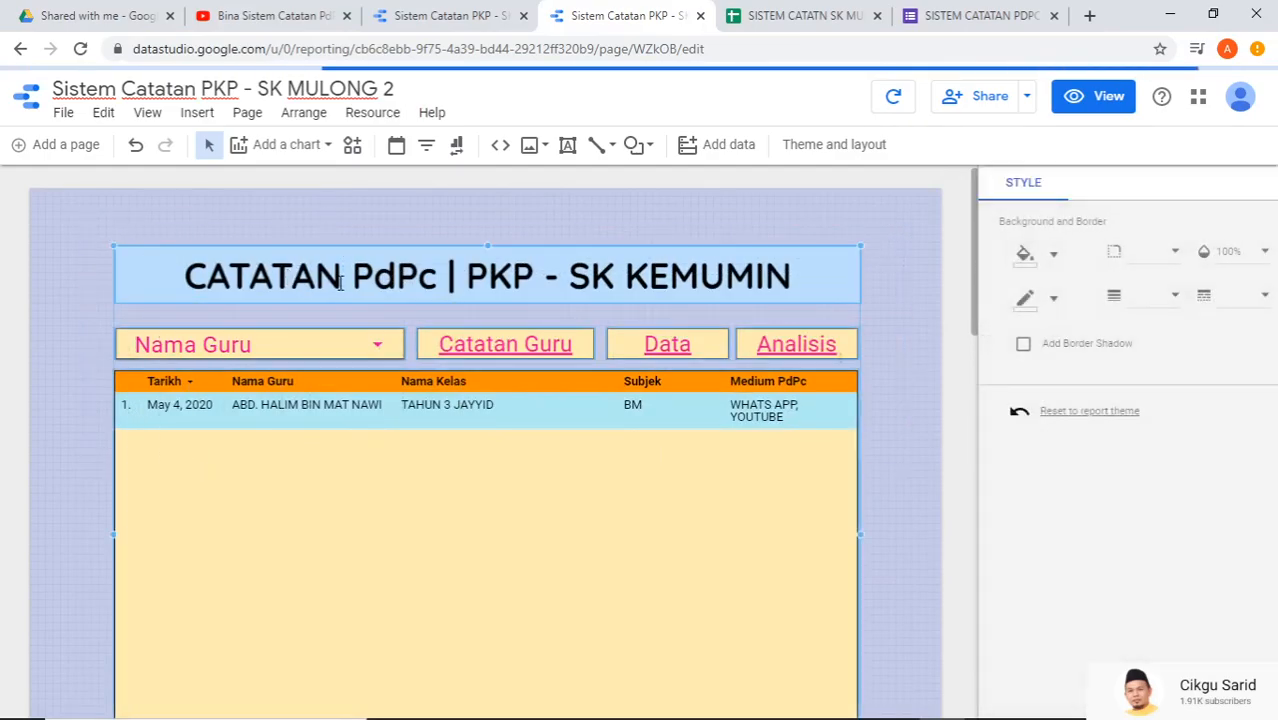
{"action": "left_click_drag", "start_coordinate": [295, 280], "coordinate": [446, 343]}
{"action": "key", "text": "Down"}
{"action": "key", "text": "Down"}
{"action": "key", "text": "Down"}
{"action": "key", "text": "Down"}
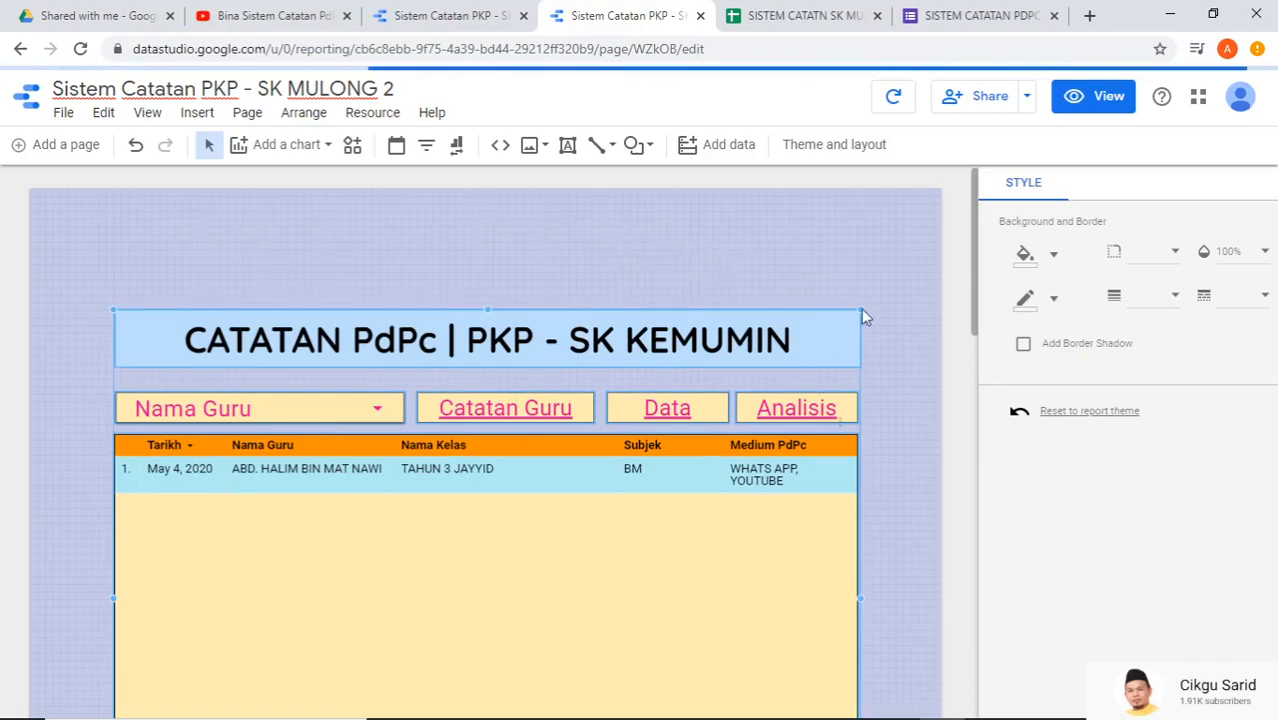
- Move the pie chart and both bar charts together down below the table and left so they sit centred on the page
{"action": "scroll", "coordinate": [896, 417], "scroll_direction": "down", "scroll_amount": 7}
{"action": "scroll", "coordinate": [890, 431], "scroll_direction": "up", "scroll_amount": 2}
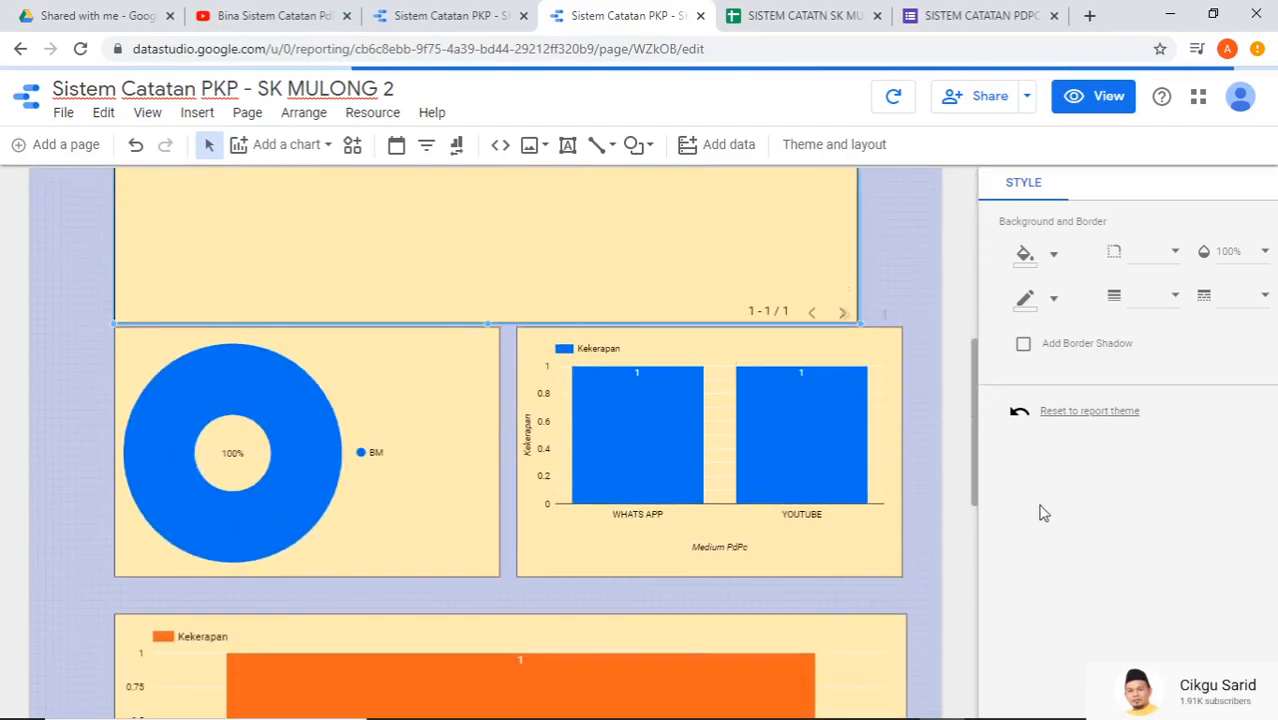
{"action": "scroll", "coordinate": [928, 528], "scroll_direction": "down", "scroll_amount": 2}
{"action": "left_click_drag", "start_coordinate": [402, 326], "coordinate": [342, 265]}
{"action": "key", "text": "Down"}
{"action": "key", "text": "Down"}
{"action": "key", "text": "Down"}
{"action": "key", "text": "Down"}
{"action": "key", "text": "Down"}
{"action": "key", "text": "Down"}
{"action": "key", "text": "Down"}
{"action": "key", "text": "Down"}
{"action": "key", "text": "Down"}
{"action": "key", "text": "Down"}
{"action": "key", "text": "Down"}
{"action": "key", "text": "Down"}
{"action": "key", "text": "Down"}
{"action": "key", "text": "Down"}
{"action": "key", "text": "Down"}
{"action": "key", "text": "Down"}
{"action": "key", "text": "Down"}
{"action": "key", "text": "Down"}
{"action": "key", "text": "Down"}
{"action": "key", "text": "Down"}
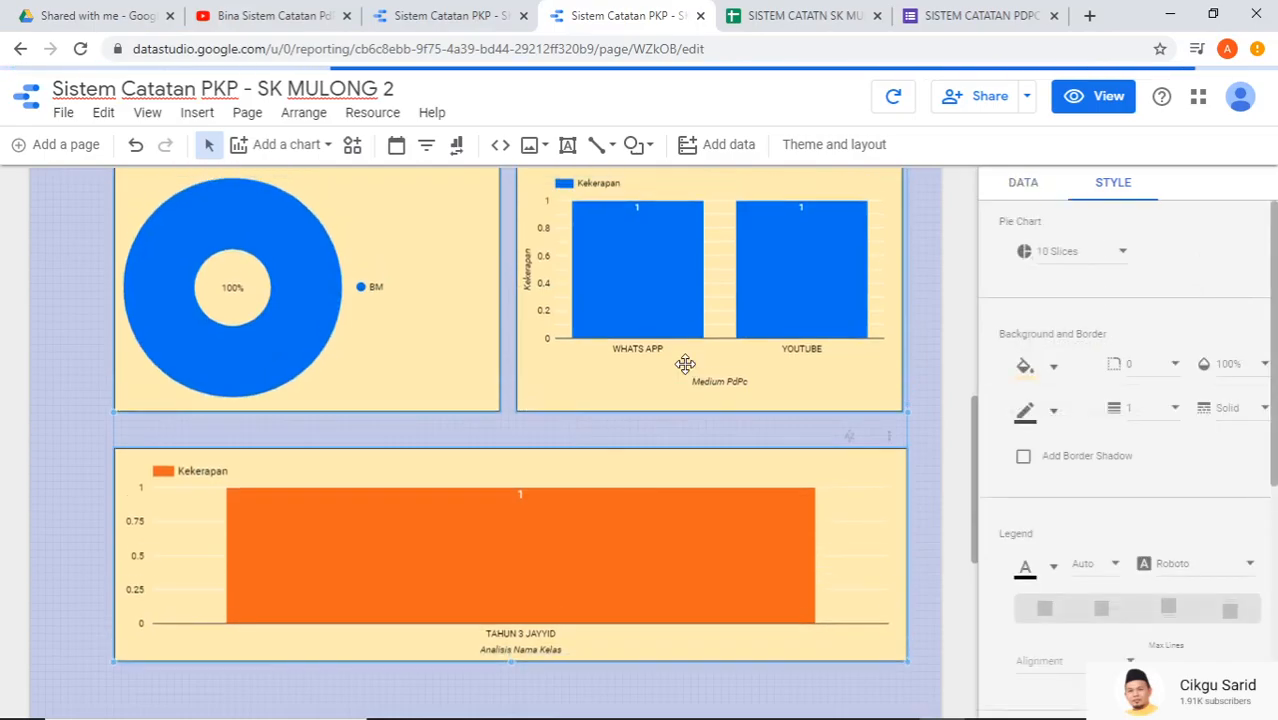
{"action": "key", "text": "Down"}
{"action": "key", "text": "Down"}
{"action": "key", "text": "Down"}
{"action": "key", "text": "Down"}
{"action": "key", "text": "Down"}
{"action": "key", "text": "Down"}
{"action": "key", "text": "Down"}
{"action": "key", "text": "Down"}
{"action": "key", "text": "Left"}
{"action": "key", "text": "Left"}
{"action": "key", "text": "Left"}
{"action": "key", "text": "Left"}
{"action": "key", "text": "Left"}
{"action": "key", "text": "Left"}
{"action": "key", "text": "Left"}
{"action": "key", "text": "Left"}
{"action": "key", "text": "Left"}
{"action": "key", "text": "Left"}
{"action": "key", "text": "Left"}
{"action": "key", "text": "Left"}
{"action": "key", "text": "Left"}
{"action": "key", "text": "Left"}
{"action": "key", "text": "Left"}
{"action": "key", "text": "Left"}
{"action": "key", "text": "Left"}
{"action": "key", "text": "Left"}
{"action": "key", "text": "Left"}
{"action": "key", "text": "Left"}
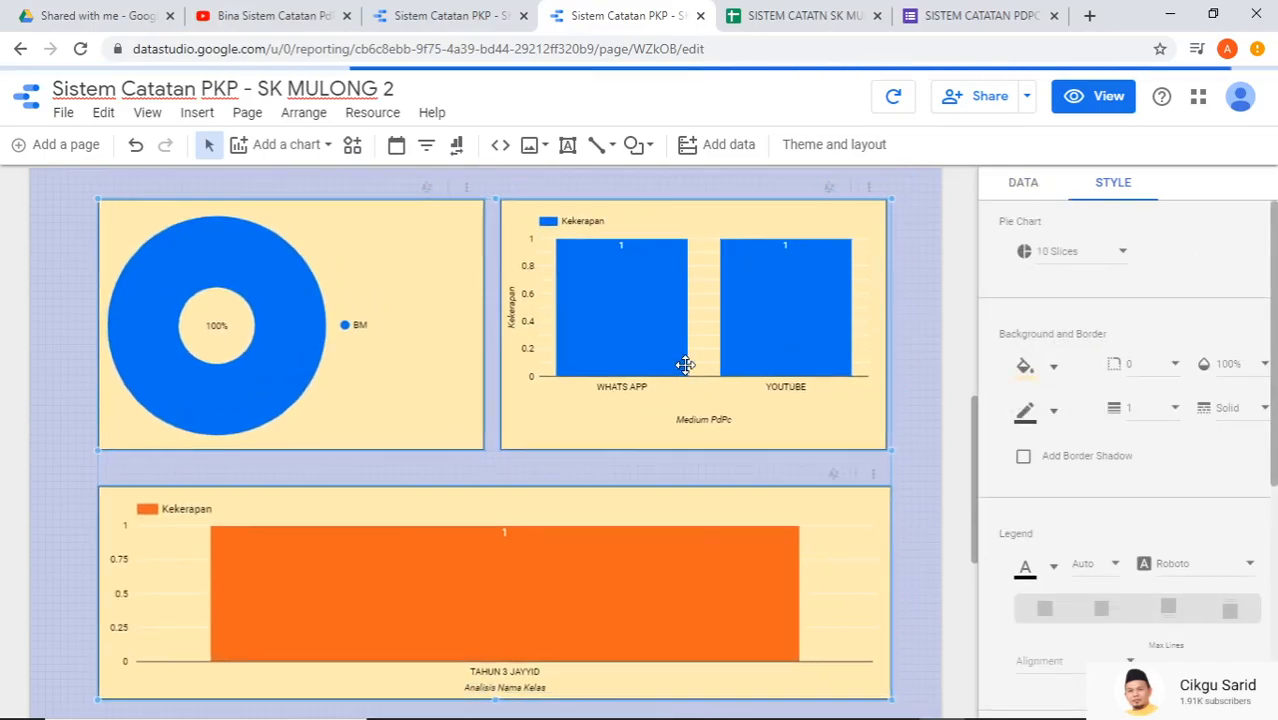
- Widen the record table on both sides so its edges line up with the charts below it
{"action": "scroll", "coordinate": [901, 368], "scroll_direction": "up", "scroll_amount": 4}
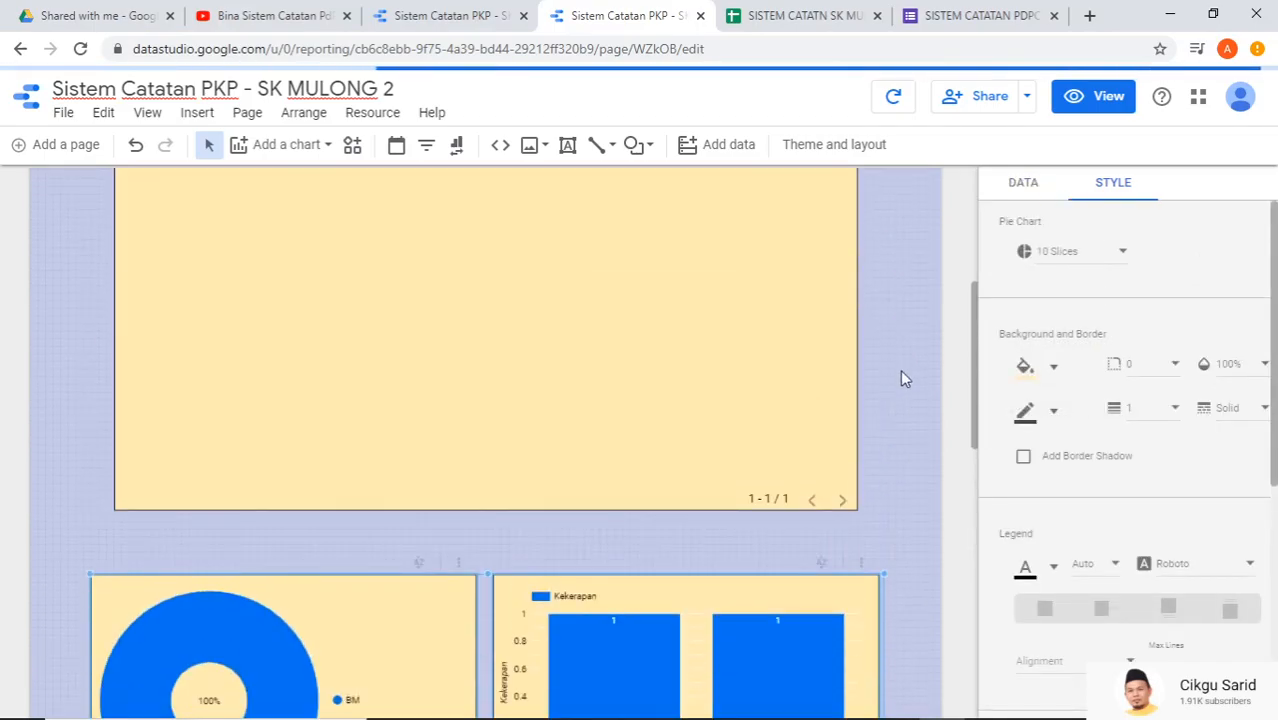
{"action": "scroll", "coordinate": [576, 326], "scroll_direction": "up", "scroll_amount": 5}
{"action": "scroll", "coordinate": [576, 326], "scroll_direction": "down", "scroll_amount": 1}
{"action": "left_click", "coordinate": [542, 393]}
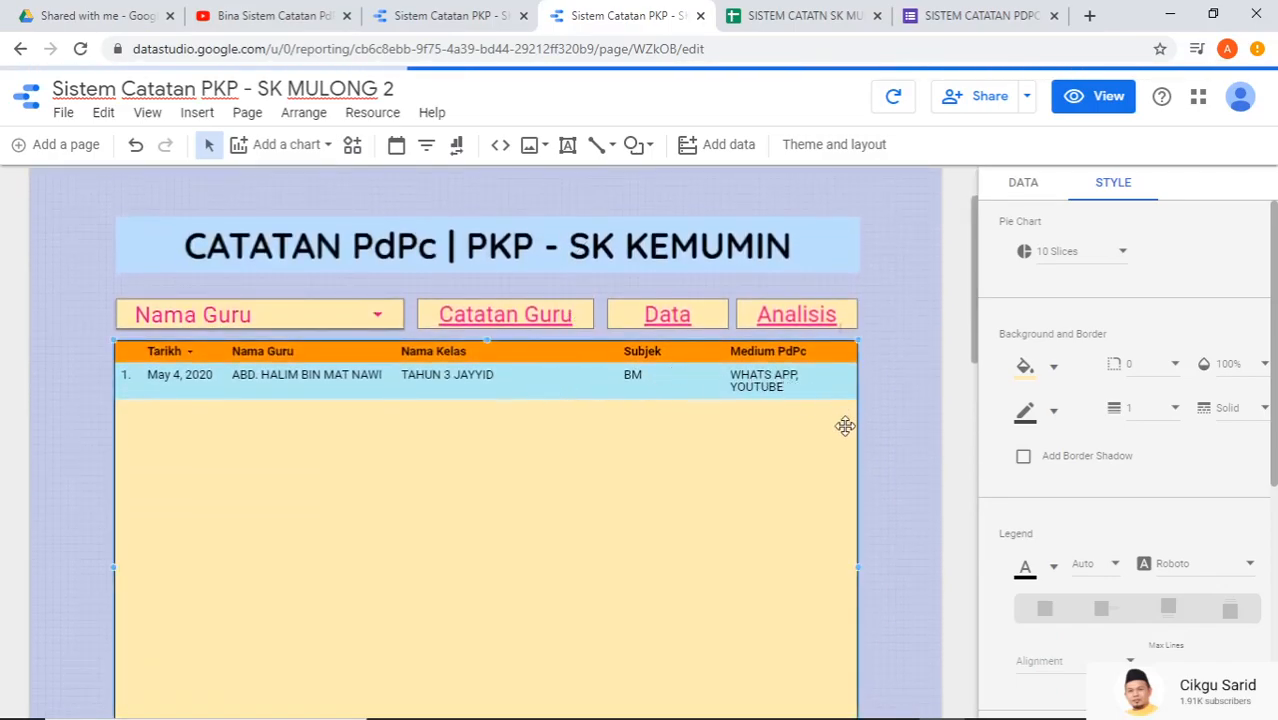
{"action": "scroll", "coordinate": [860, 450], "scroll_direction": "down", "scroll_amount": 10}
{"action": "scroll", "coordinate": [855, 390], "scroll_direction": "up", "scroll_amount": 5}
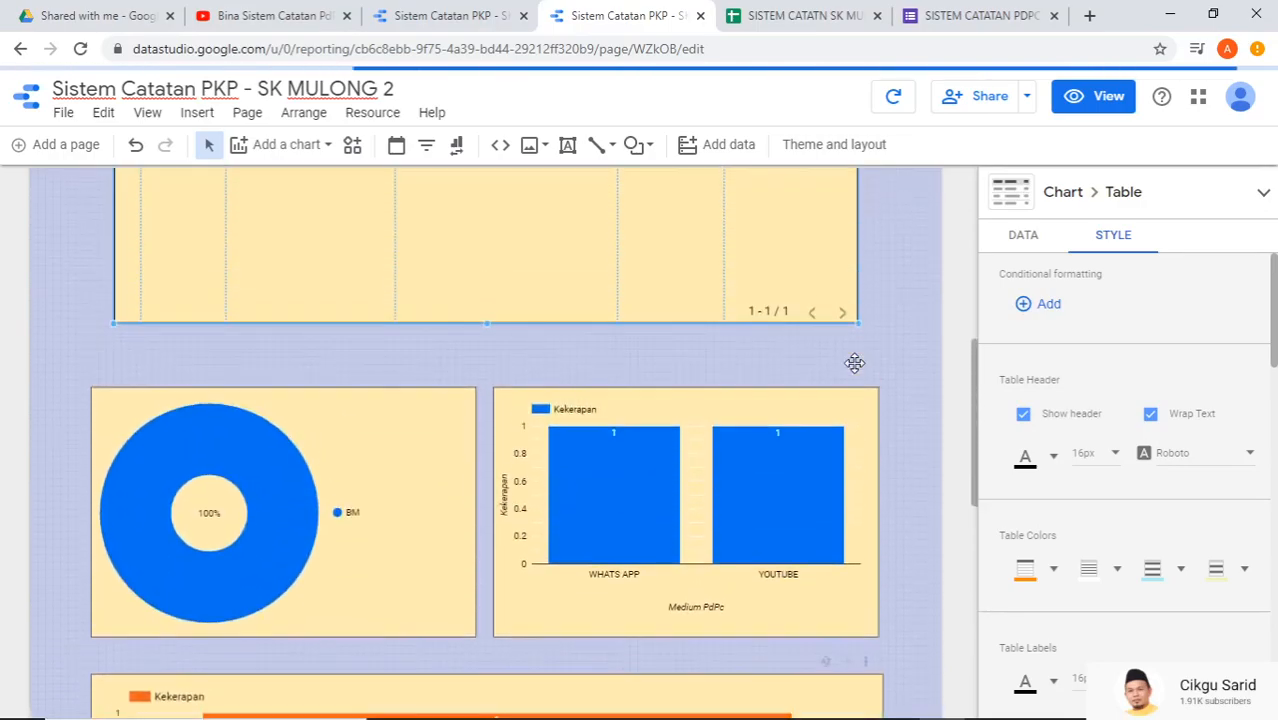
{"action": "scroll", "coordinate": [854, 363], "scroll_direction": "up", "scroll_amount": 1}
{"action": "left_click_drag", "start_coordinate": [859, 195], "coordinate": [884, 206]}
{"action": "left_click_drag", "start_coordinate": [112, 190], "coordinate": [90, 199]}
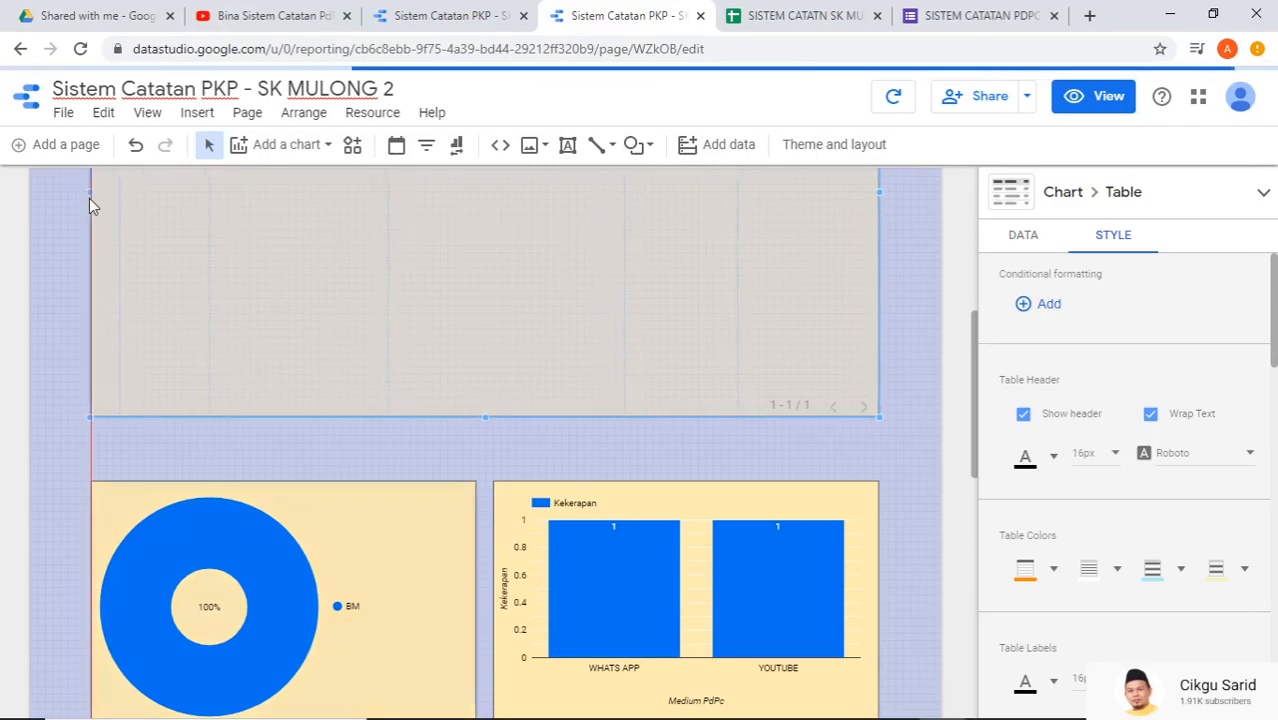
{"action": "scroll", "coordinate": [491, 314], "scroll_direction": "up", "scroll_amount": 5}
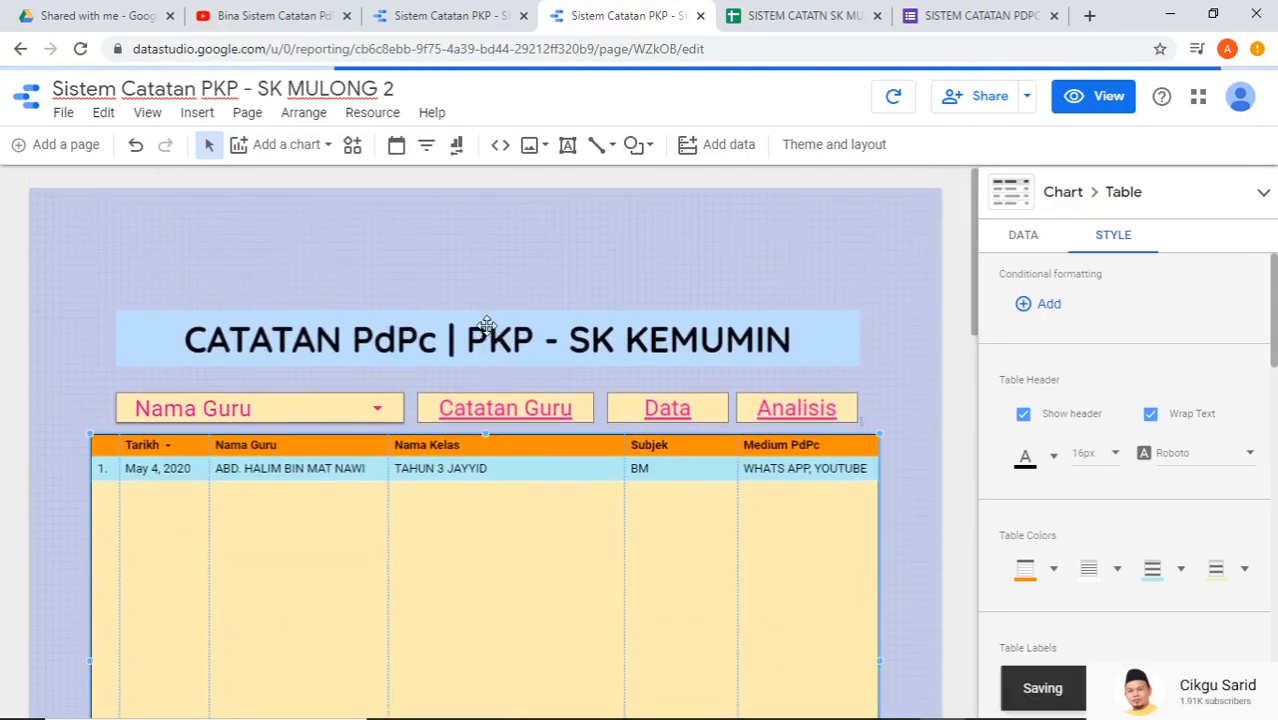
- Check the layout of the SK Kemumin report's Analisis page, close that report and return to the SK MULONG 2 report
{"action": "left_click", "coordinate": [435, 15]}
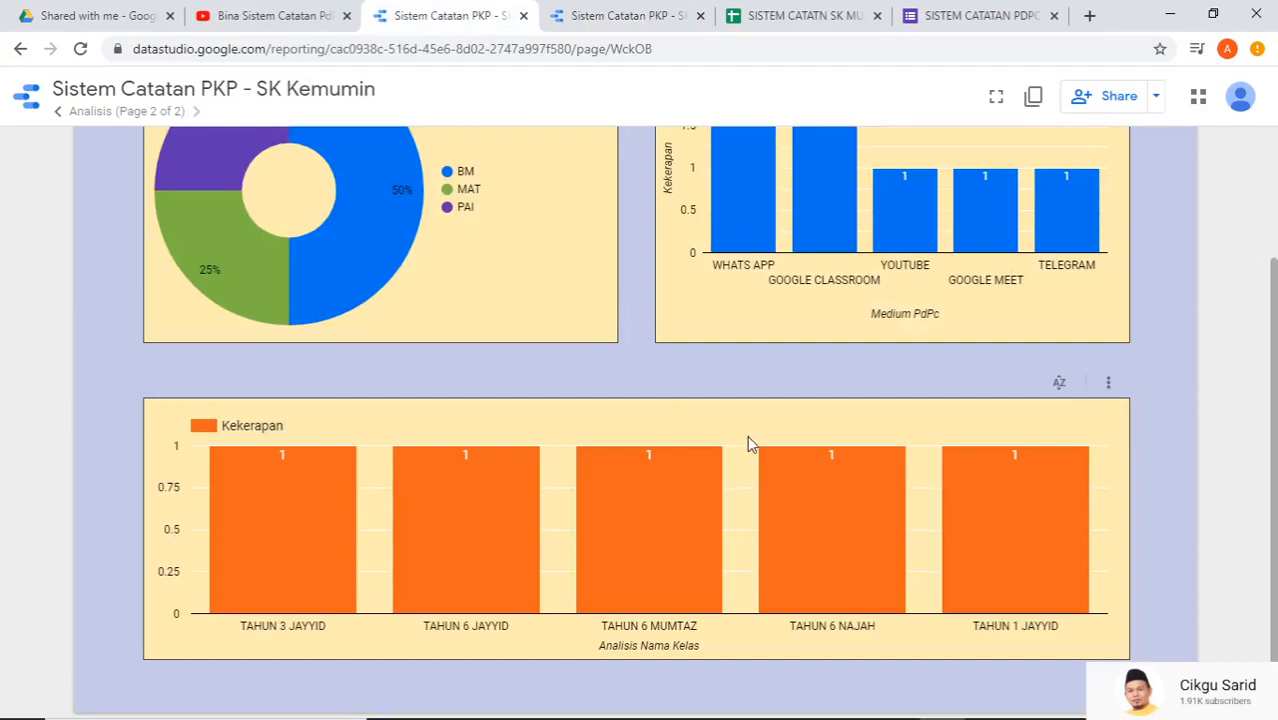
{"action": "scroll", "coordinate": [746, 443], "scroll_direction": "up", "scroll_amount": 3}
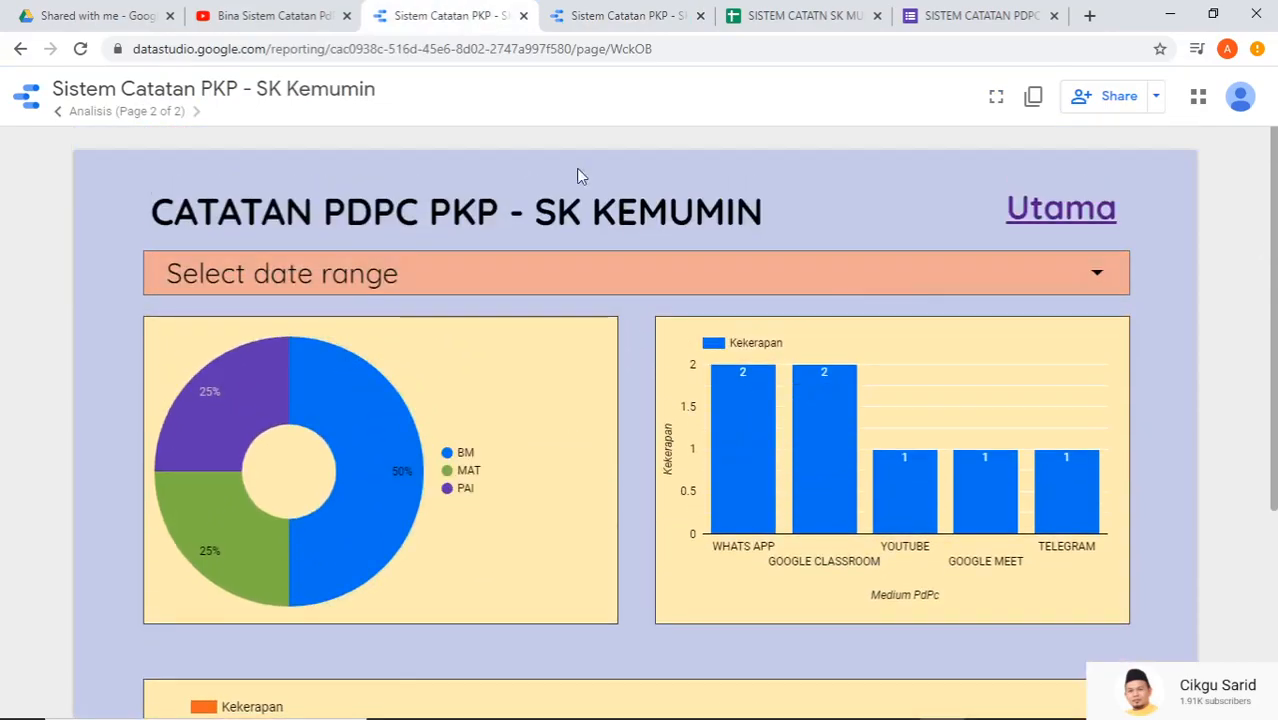
{"action": "left_click", "coordinate": [524, 16]}
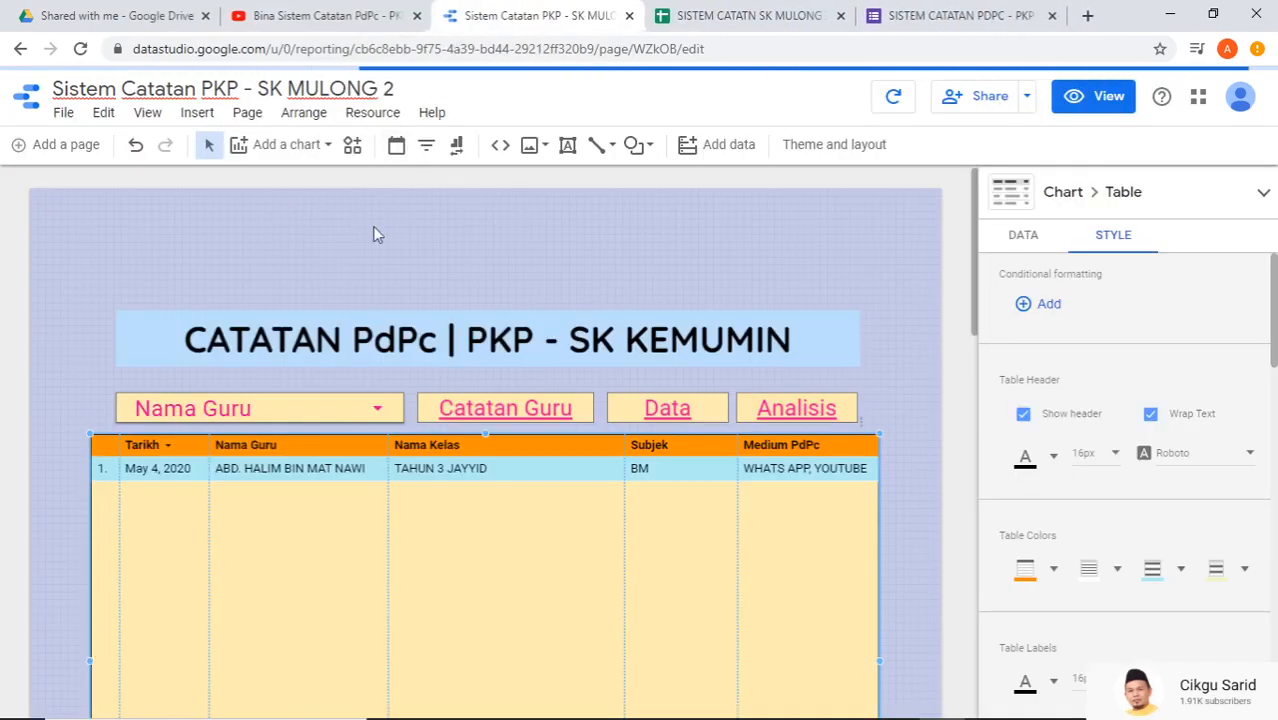
- Widen the title box to the table's edges and replace KEMUMIN in its text with MULONG 2
{"action": "left_click", "coordinate": [145, 330]}
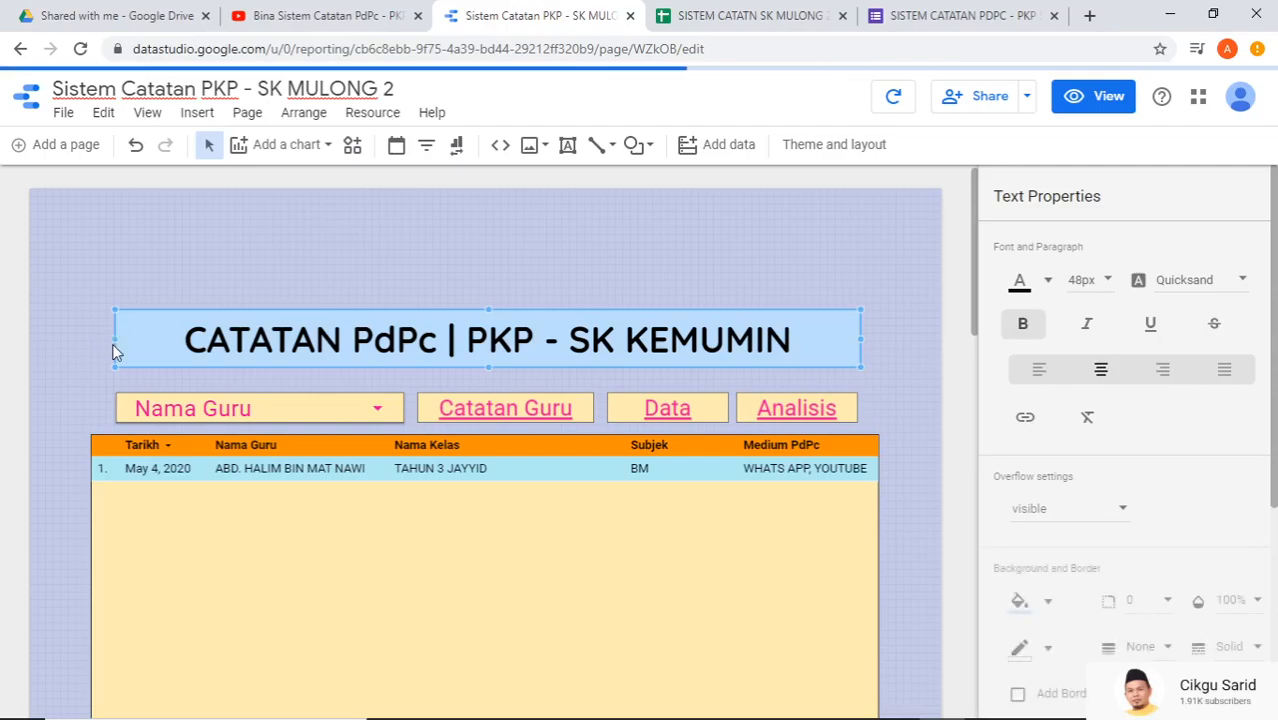
{"action": "left_click_drag", "start_coordinate": [115, 338], "coordinate": [93, 341]}
{"action": "left_click_drag", "start_coordinate": [861, 338], "coordinate": [881, 338]}
{"action": "left_click_drag", "start_coordinate": [790, 341], "coordinate": [632, 343]}
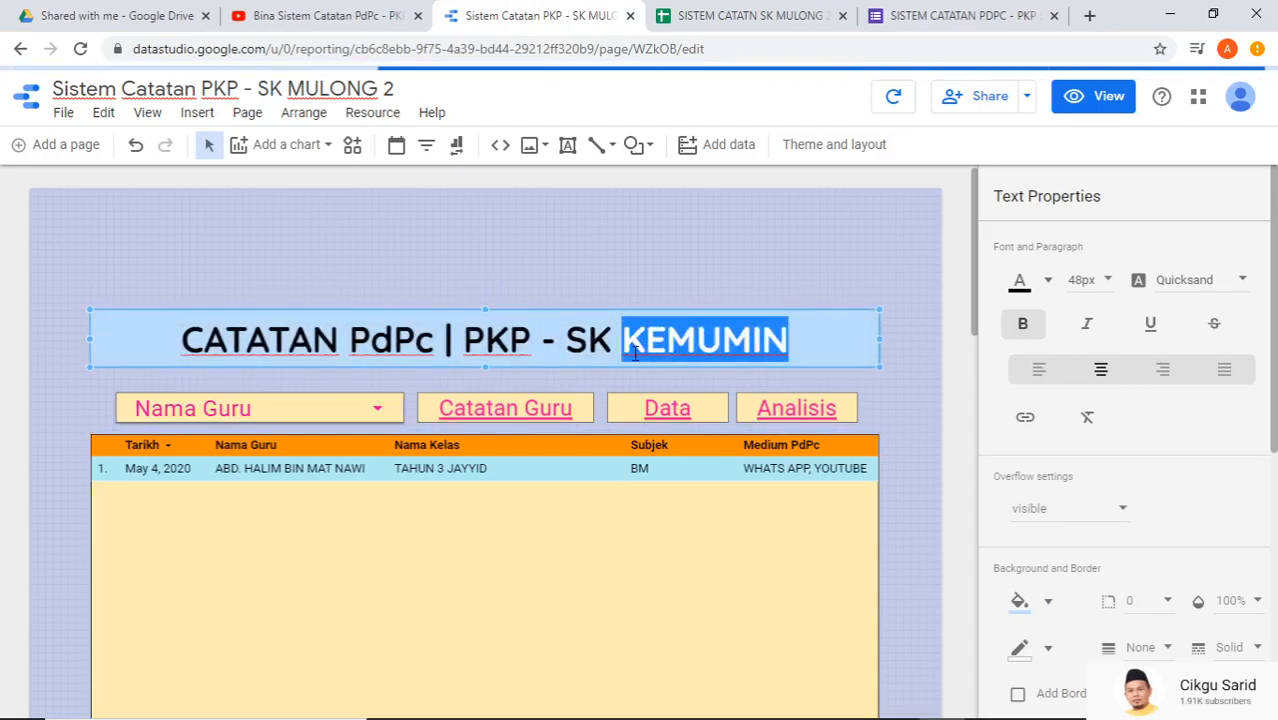
{"action": "type", "text": "MULONG 2"}
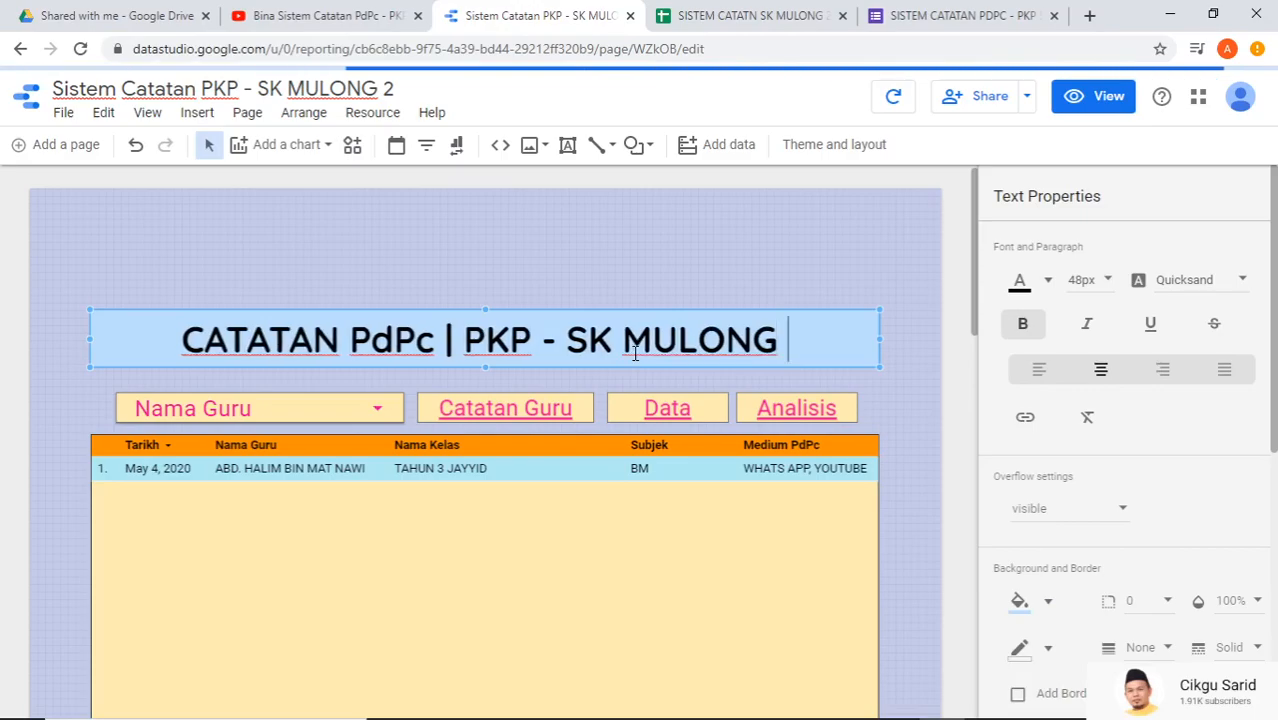
{"action": "key", "text": "Escape"}
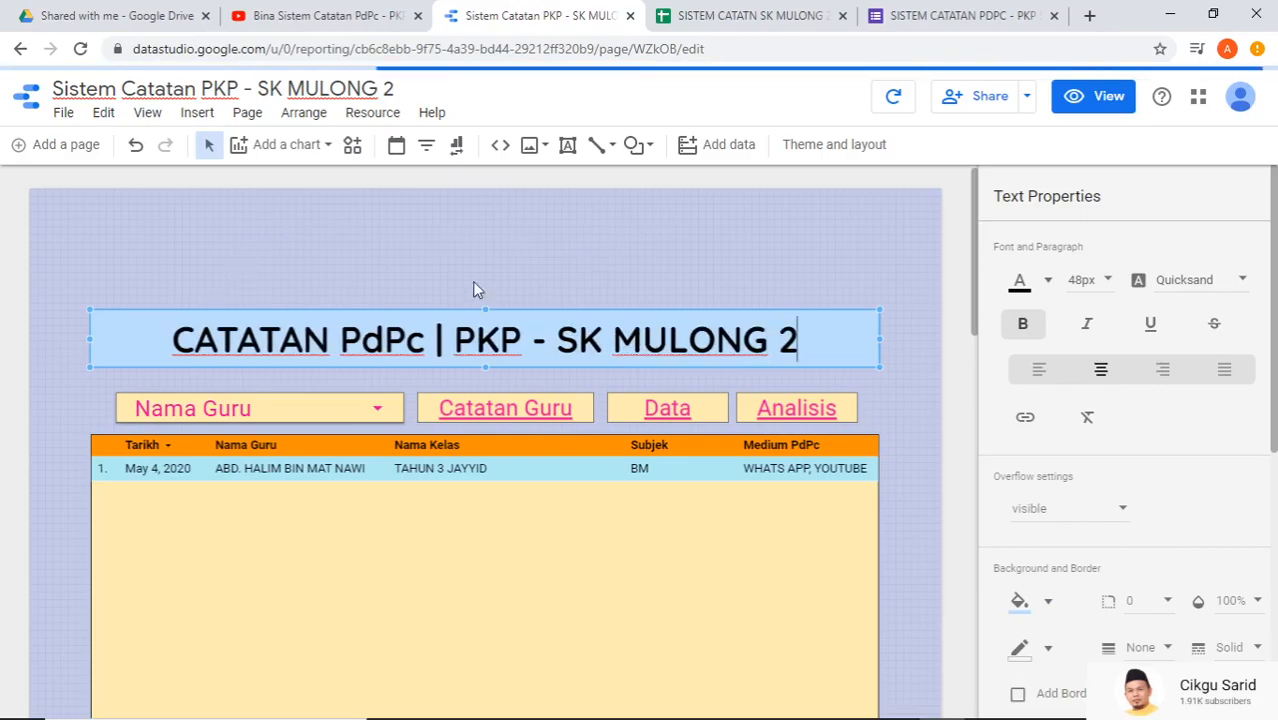
- Move the Nama Guru filter left until it lines up with the table's left edge
{"action": "left_click", "coordinate": [249, 404]}
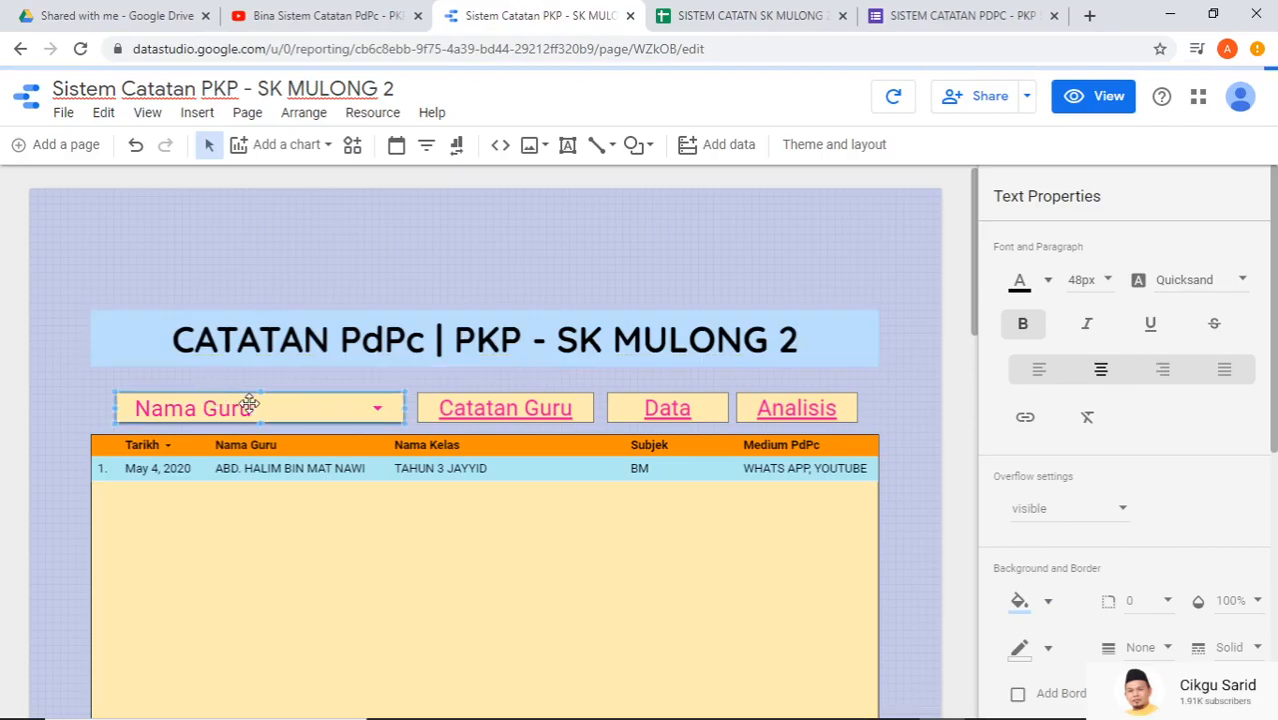
{"action": "key", "text": "Left"}
{"action": "key", "text": "Left"}
{"action": "key", "text": "Left"}
{"action": "key", "text": "Left"}
{"action": "key", "text": "Left"}
{"action": "key", "text": "Left"}
{"action": "key", "text": "Left"}
{"action": "key", "text": "Left"}
- Delete the Analisis and Data link boxes above the table
{"action": "left_click", "coordinate": [799, 414]}
{"action": "key", "text": "Right"}
{"action": "key", "text": "Right"}
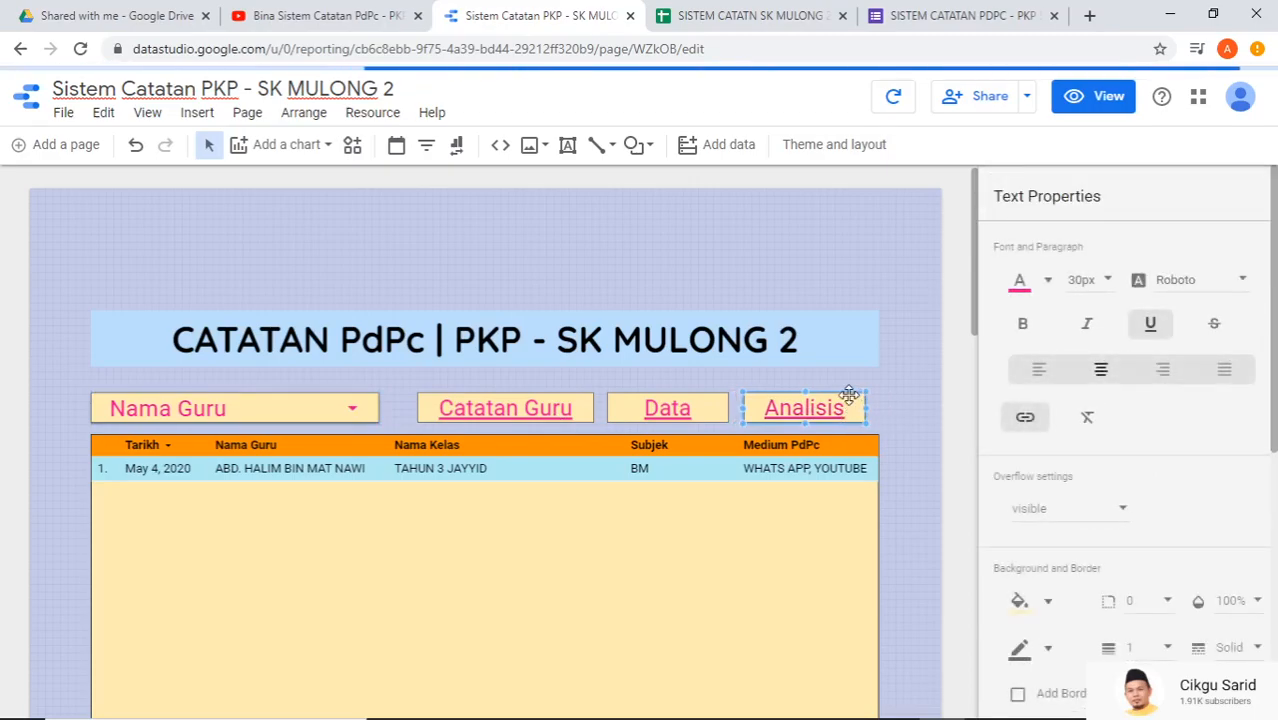
{"action": "key", "text": "Delete"}
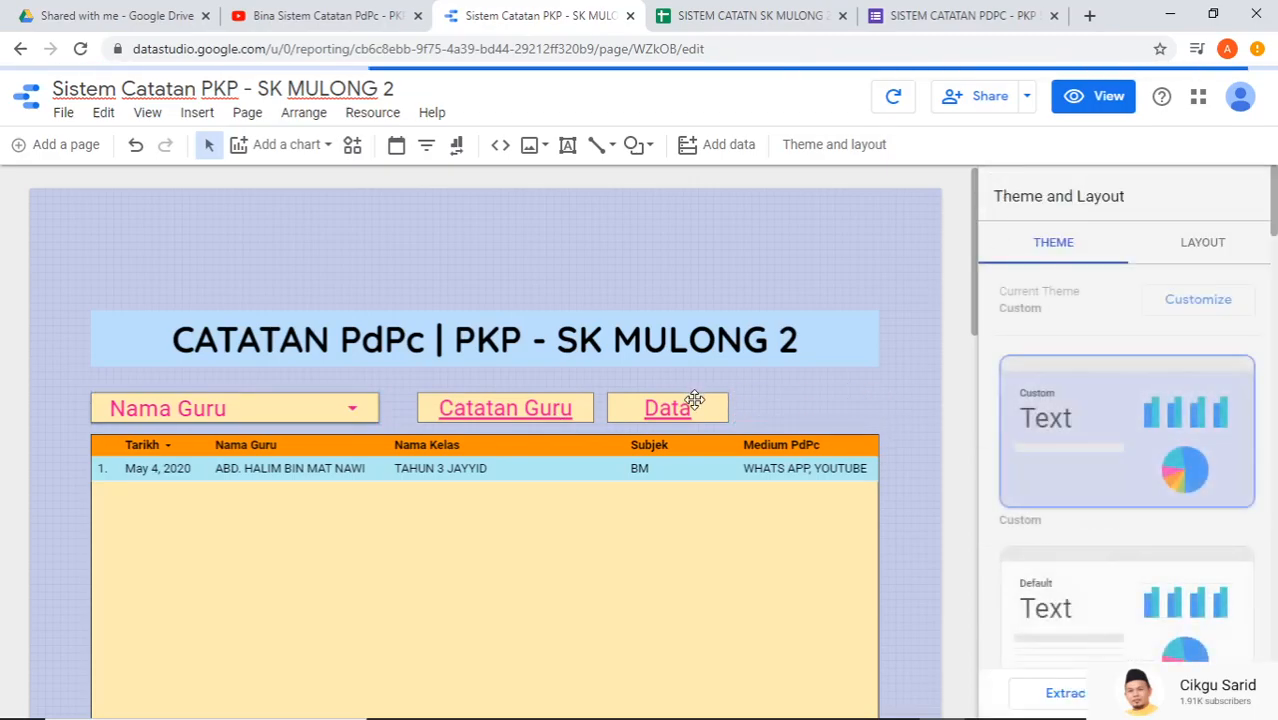
{"action": "left_click", "coordinate": [690, 399]}
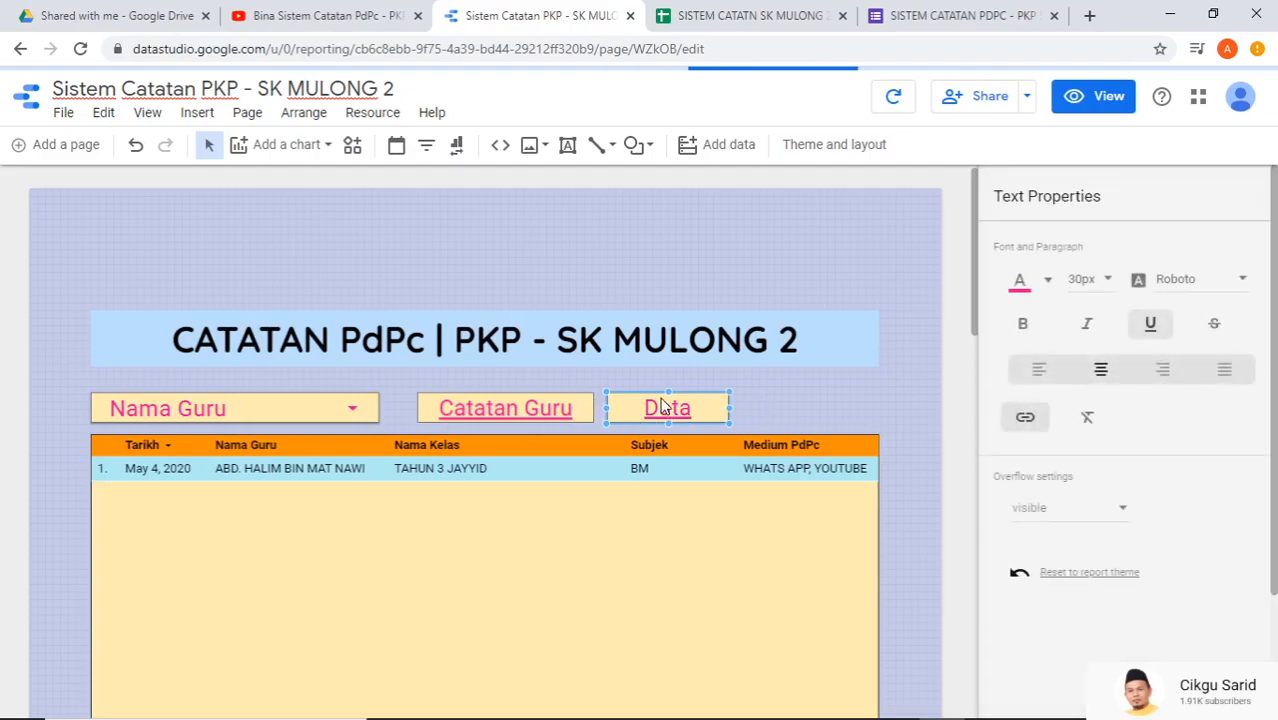
{"action": "key", "text": "Delete"}
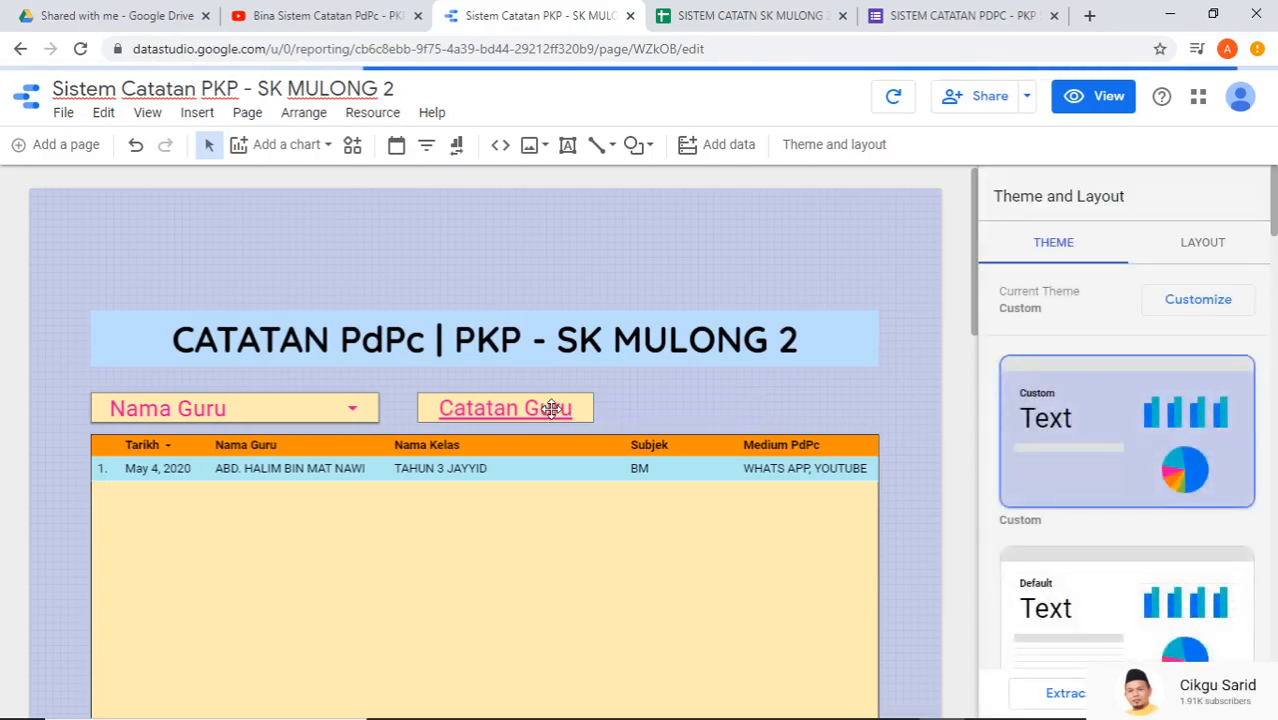
- Switch to the SISTEM CATATAN PDPC - PKP SK MULONG 2 form and copy its web address
{"action": "left_click", "coordinate": [551, 408]}
{"action": "left_click", "coordinate": [921, 15]}
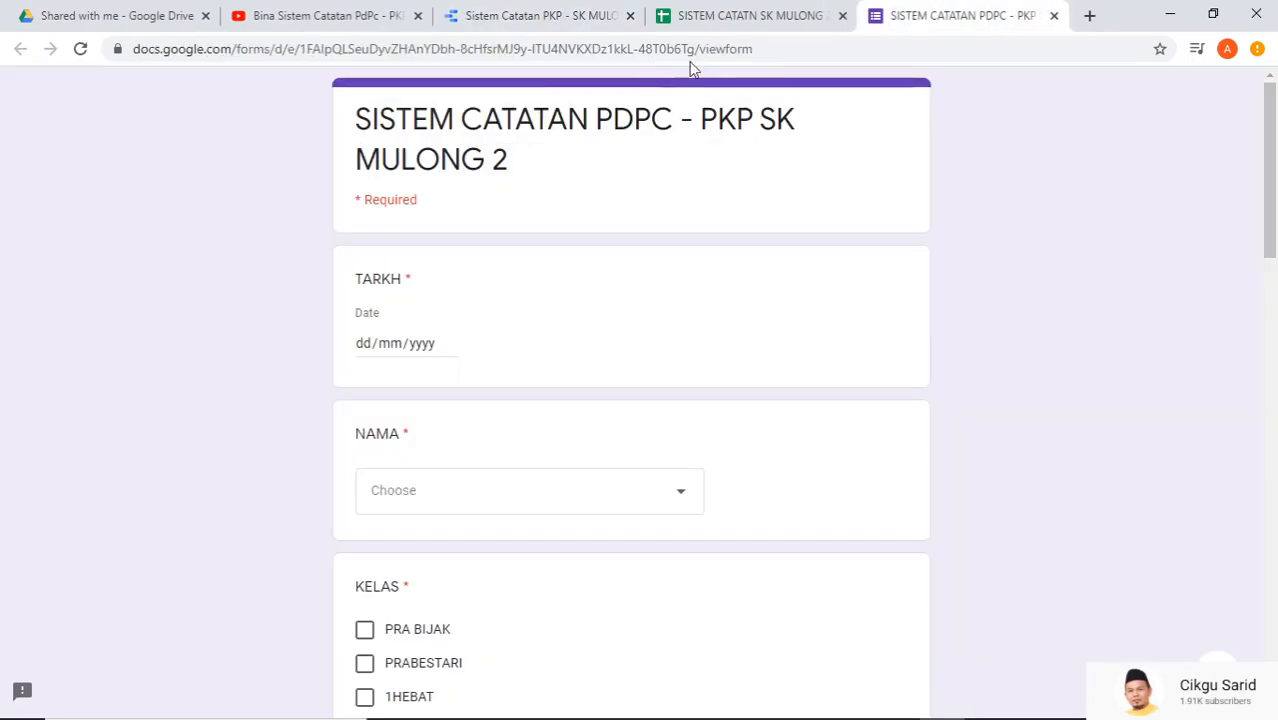
{"action": "left_click", "coordinate": [787, 50]}
{"action": "right_click", "coordinate": [785, 50]}
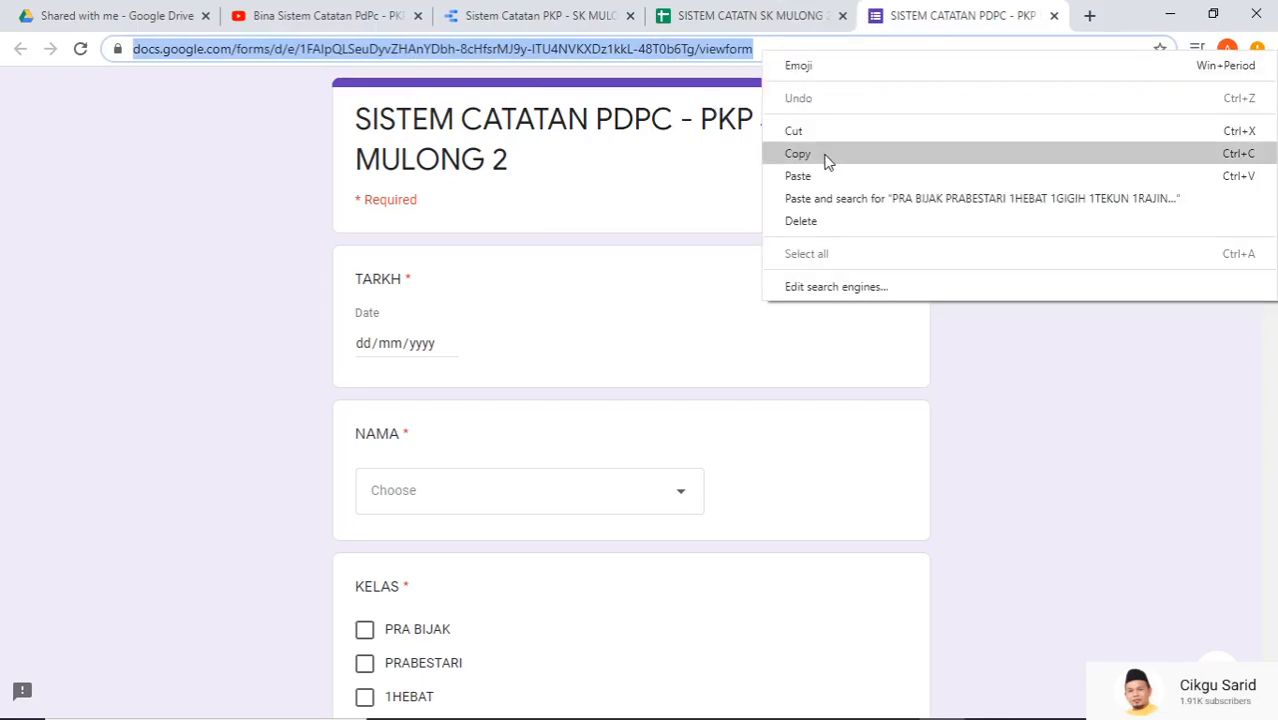
{"action": "left_click", "coordinate": [826, 158]}
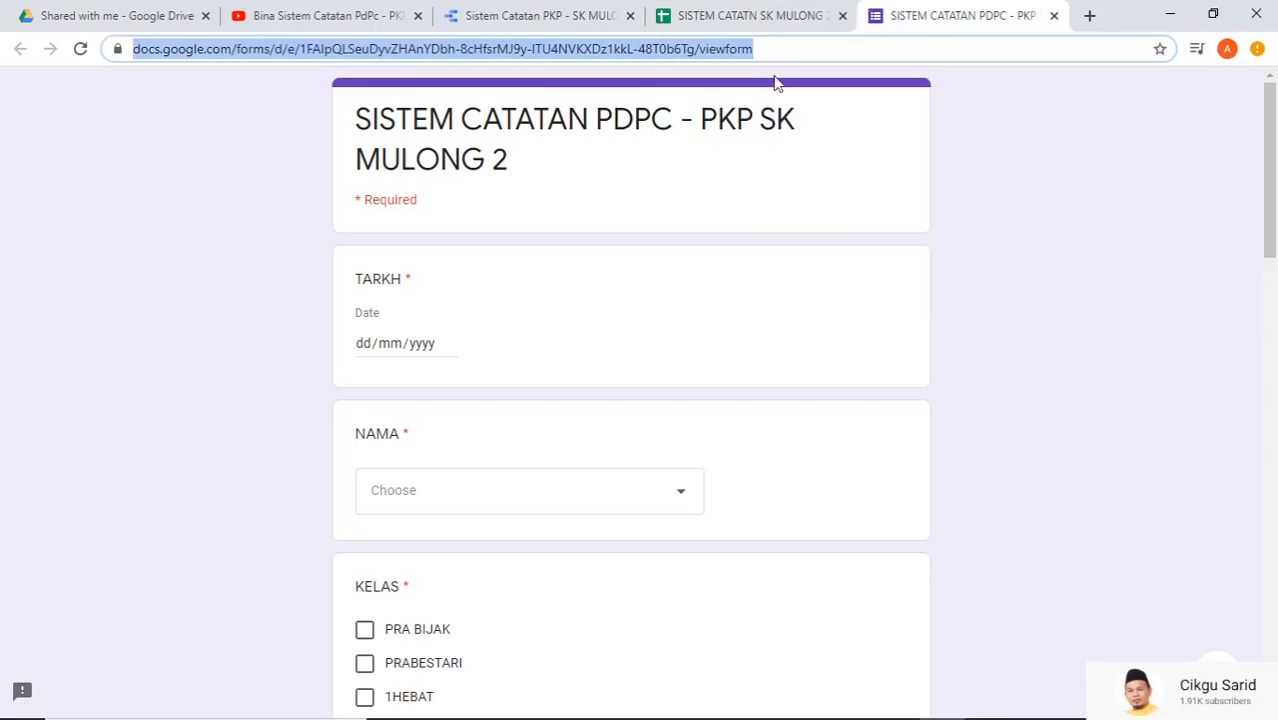
- Switch back to the report and clear the existing address from the Catatan Guru text's link
{"action": "left_click", "coordinate": [518, 15]}
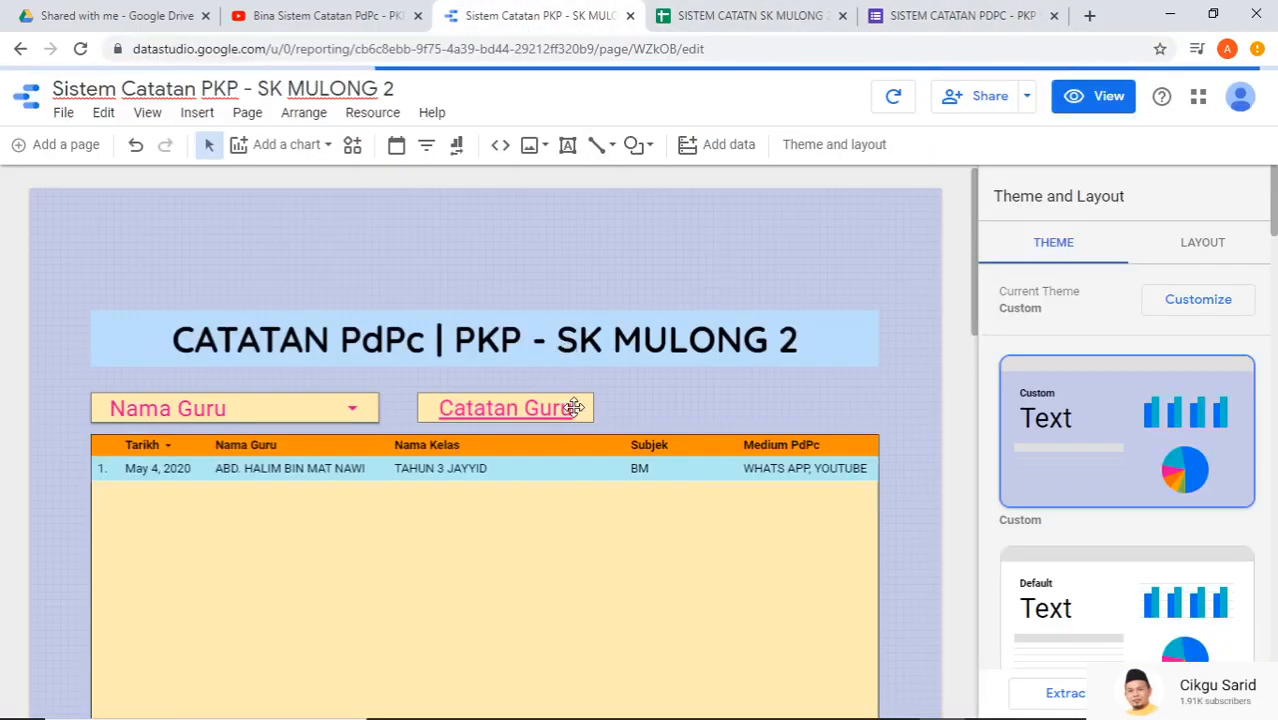
{"action": "left_click", "coordinate": [575, 407]}
{"action": "left_click_drag", "start_coordinate": [578, 407], "coordinate": [438, 404]}
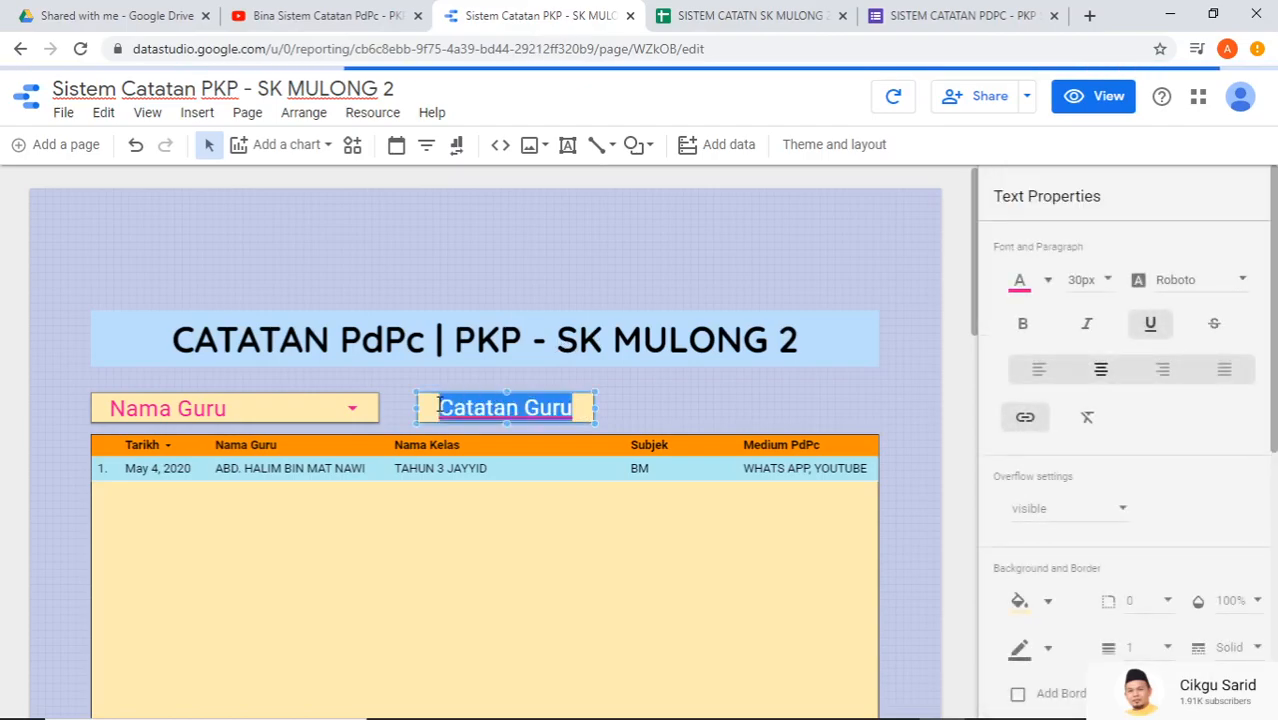
{"action": "left_click", "coordinate": [1025, 421]}
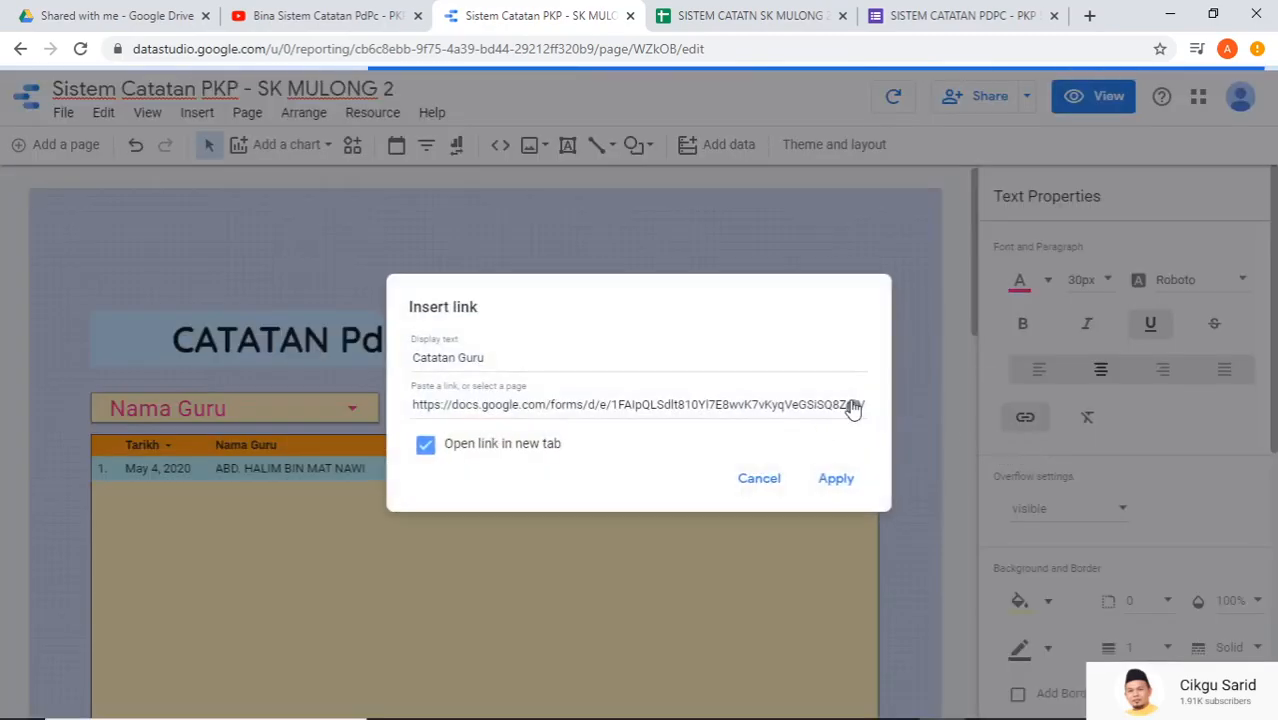
{"action": "left_click", "coordinate": [856, 410]}
{"action": "left_click", "coordinate": [856, 408]}
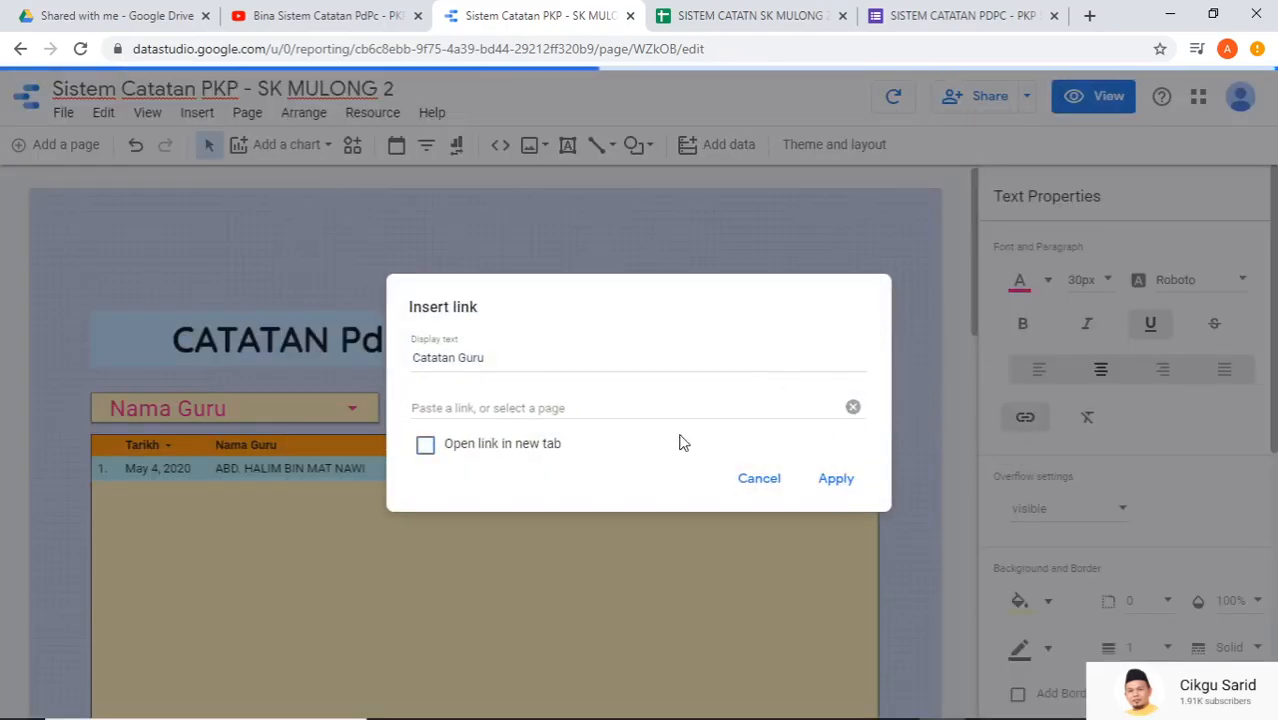
- Link Catatan Guru to the copied form address, set it to open in a new tab, and check it in view mode
{"action": "left_click", "coordinate": [425, 447]}
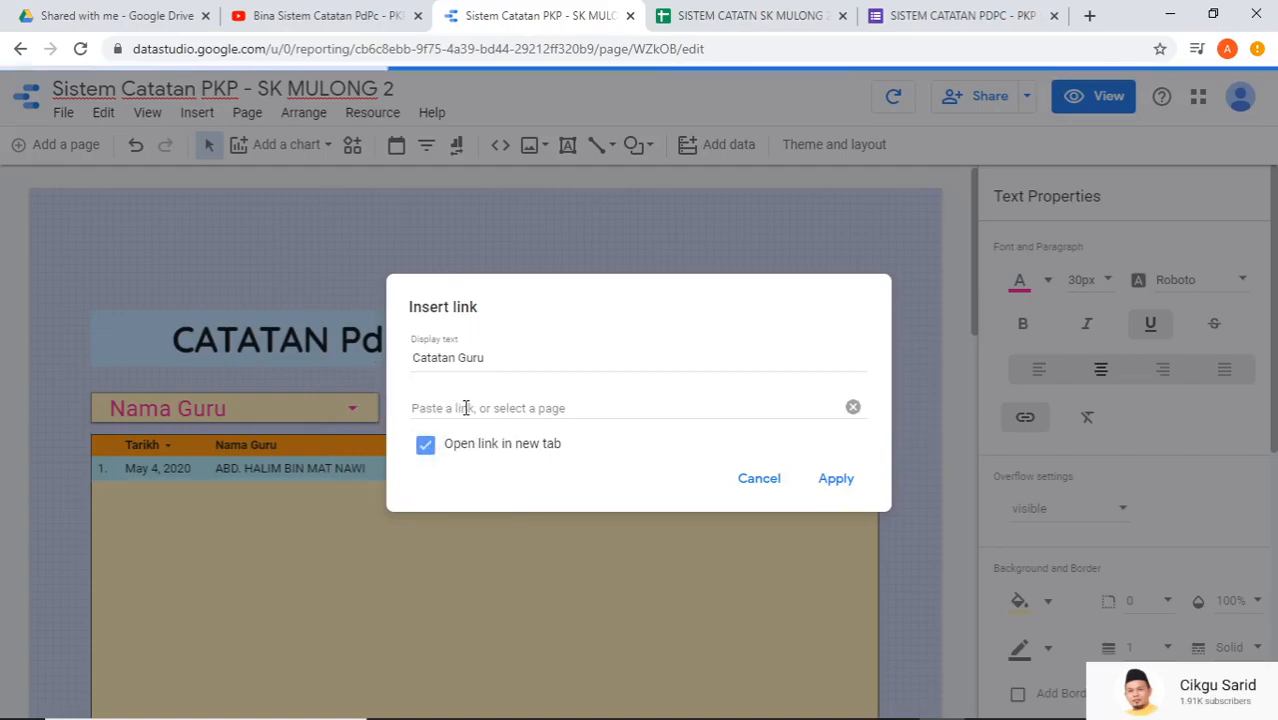
{"action": "left_click", "coordinate": [465, 408]}
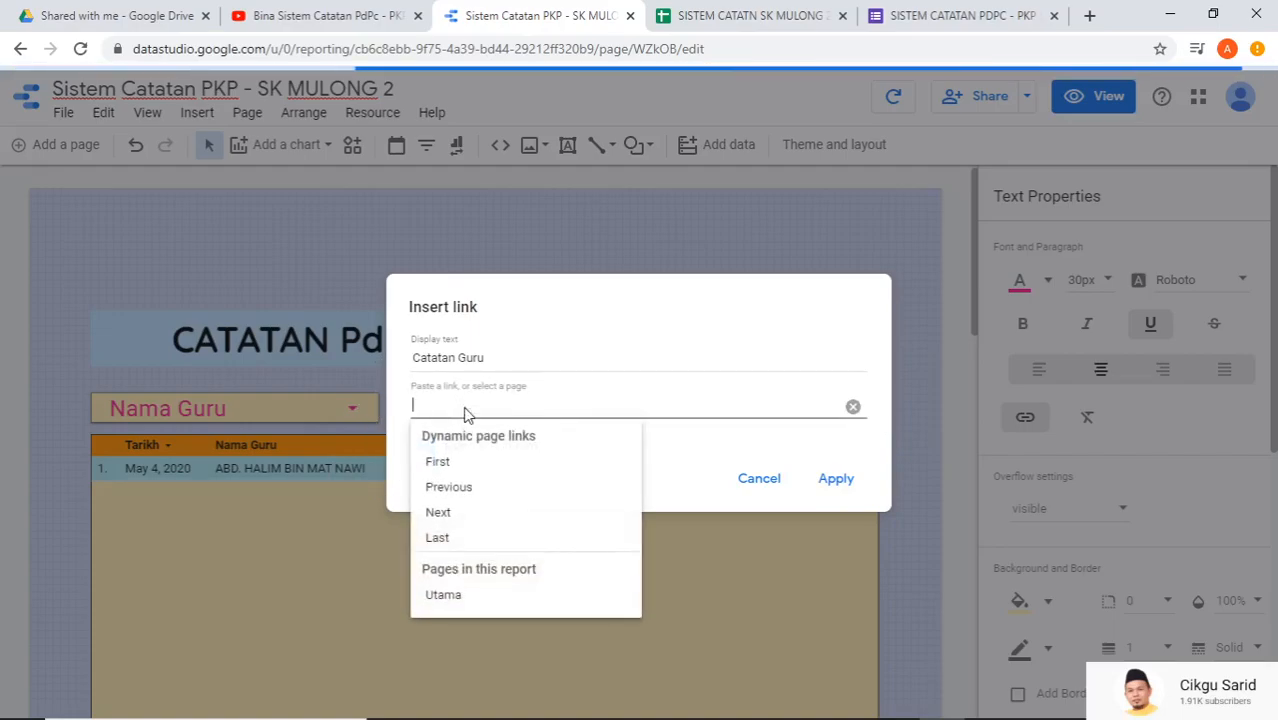
{"action": "key", "text": "ctrl+v"}
{"action": "left_click", "coordinate": [834, 479]}
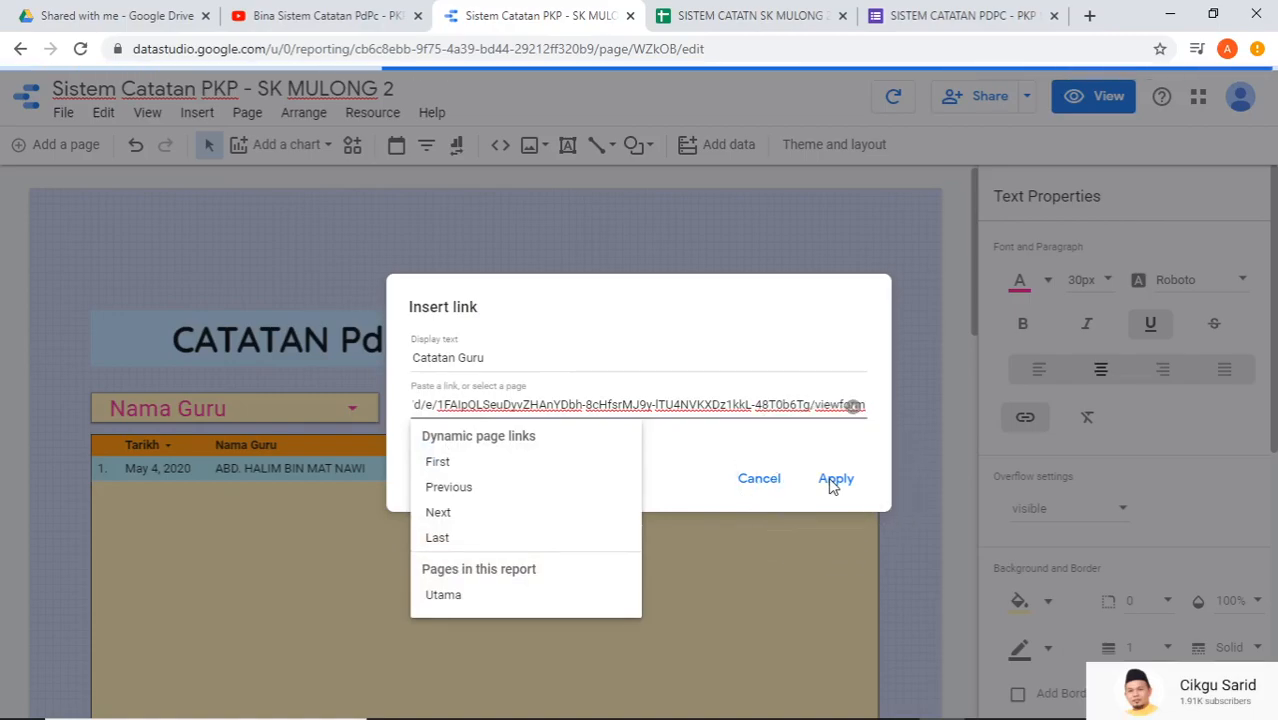
{"action": "left_click", "coordinate": [834, 479]}
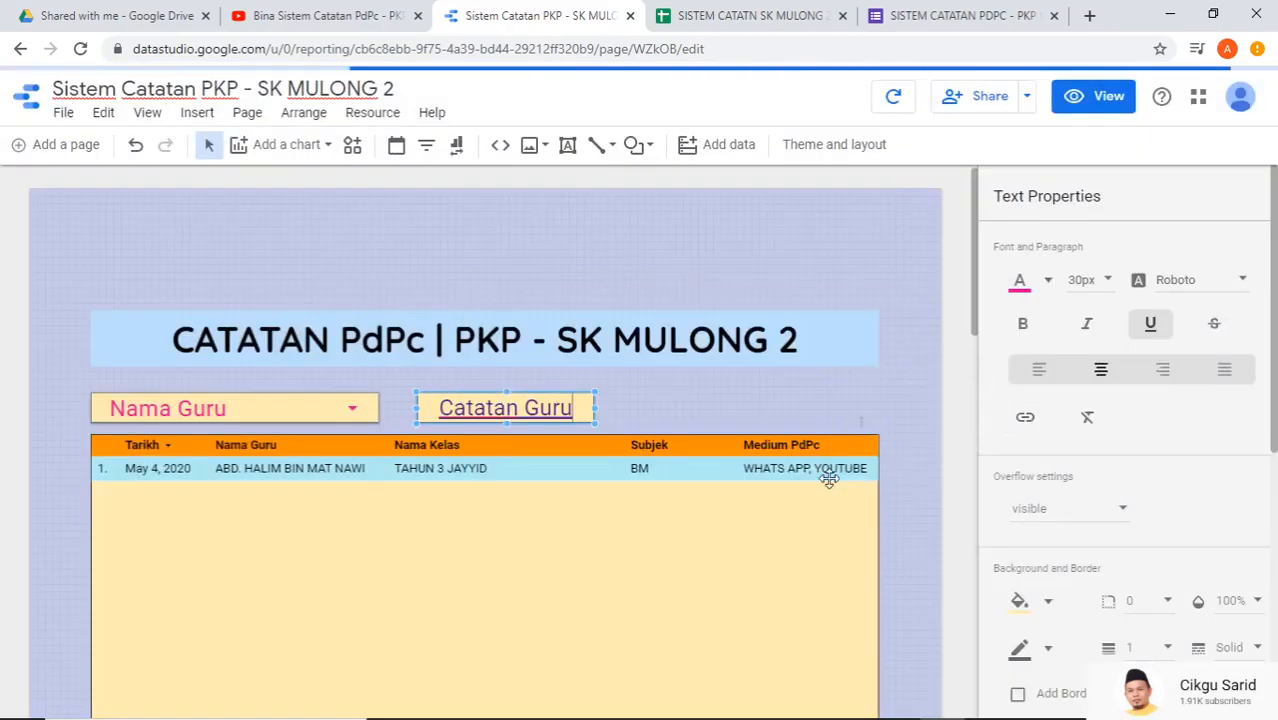
{"action": "left_click", "coordinate": [918, 380]}
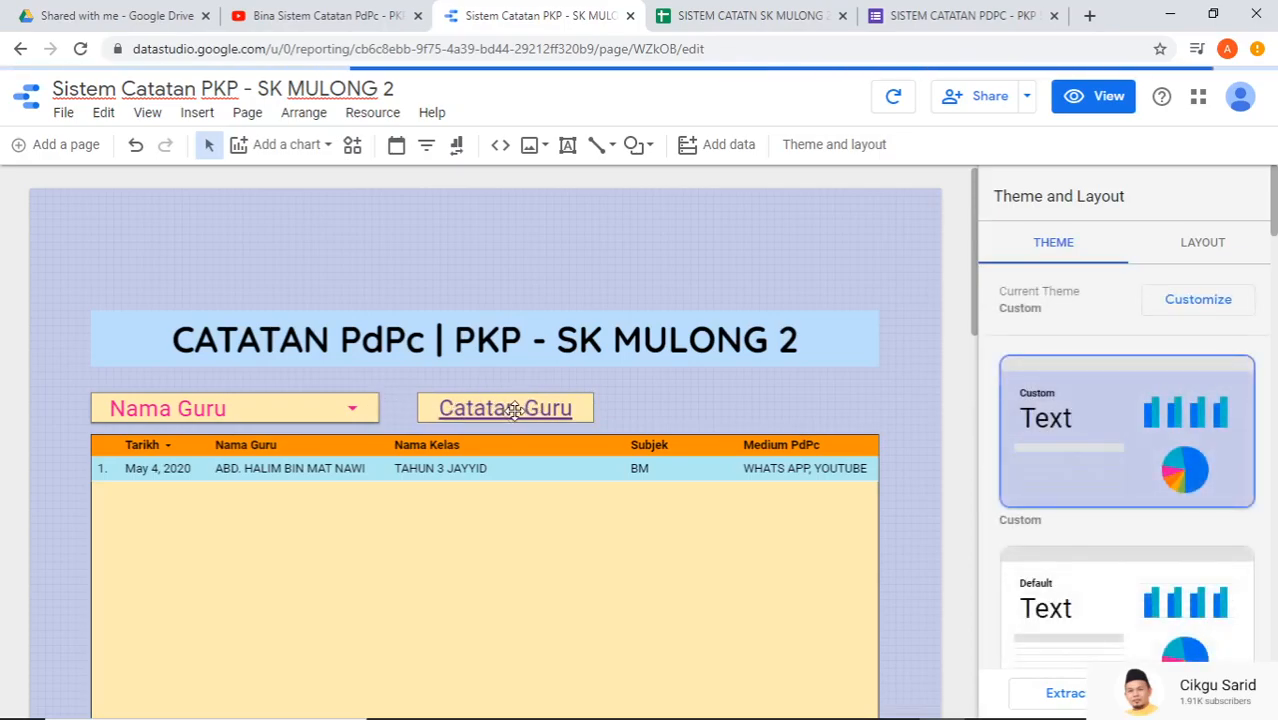
{"action": "left_click", "coordinate": [1095, 96]}
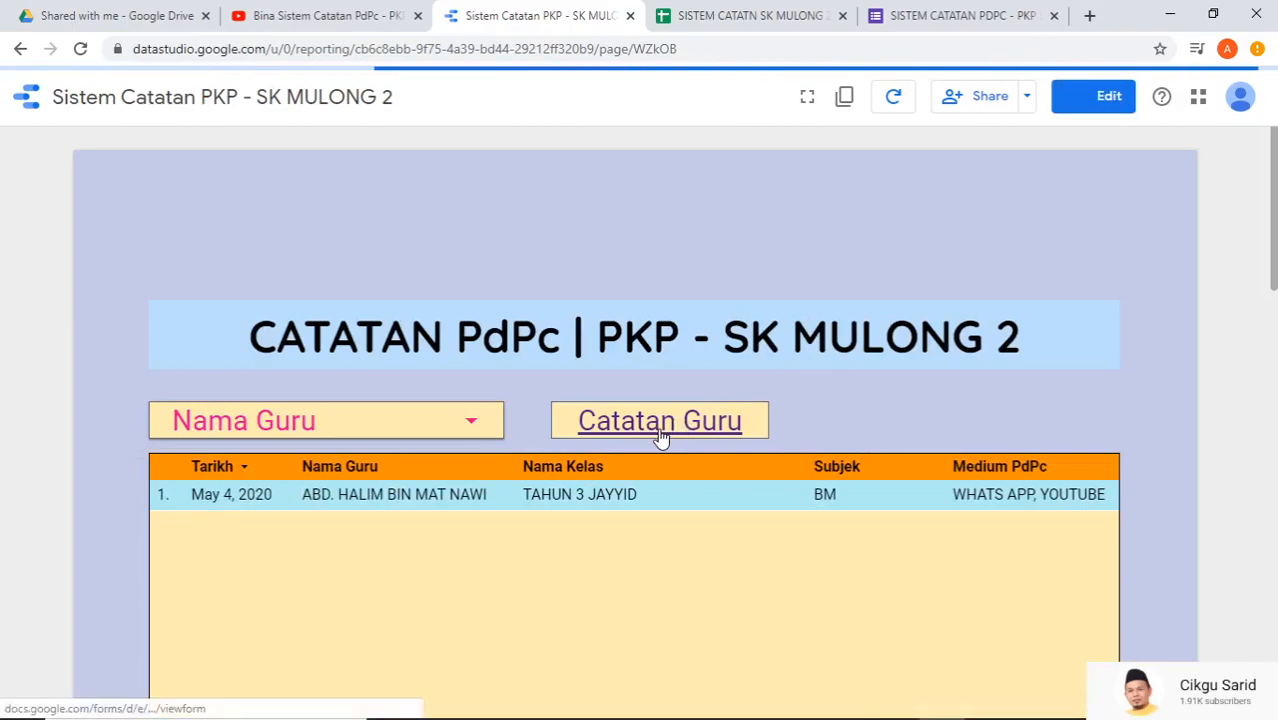
{"action": "left_click", "coordinate": [1093, 97]}
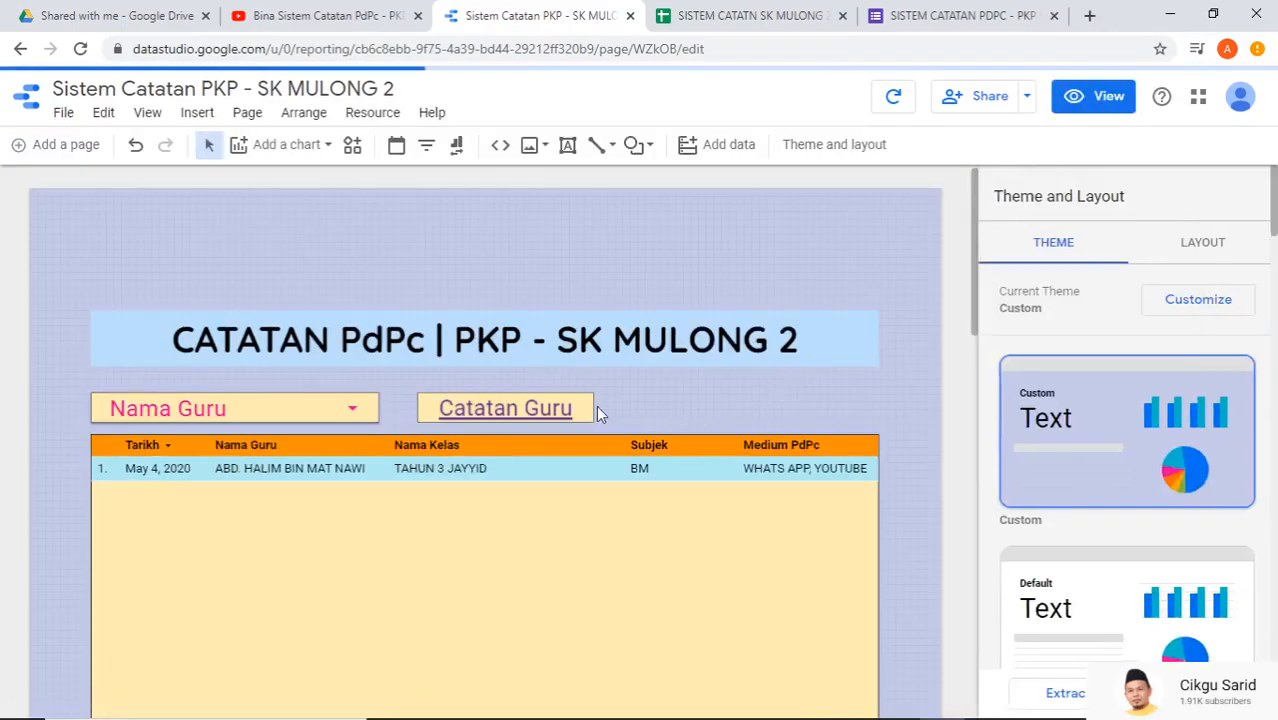
- Recolour the Catatan Guru link text with the theme's pink to match the Nama Guru filter
{"action": "left_click", "coordinate": [558, 411]}
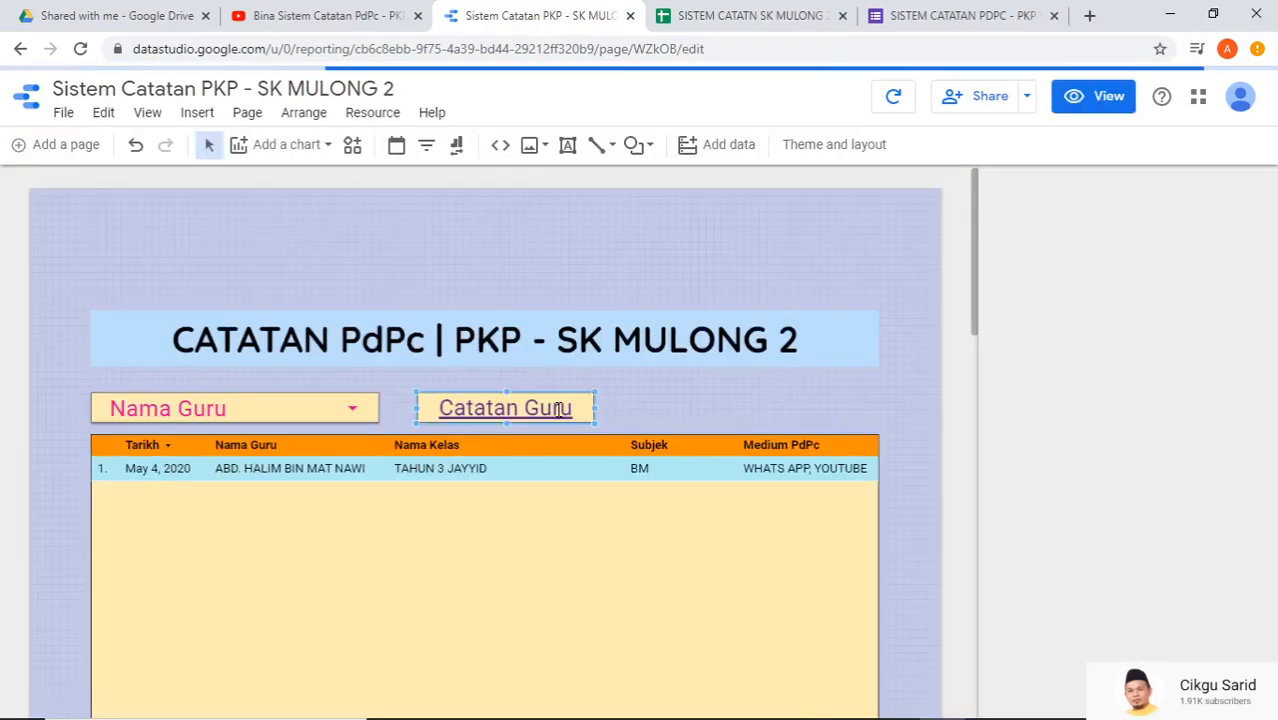
{"action": "left_click_drag", "start_coordinate": [572, 411], "coordinate": [438, 410]}
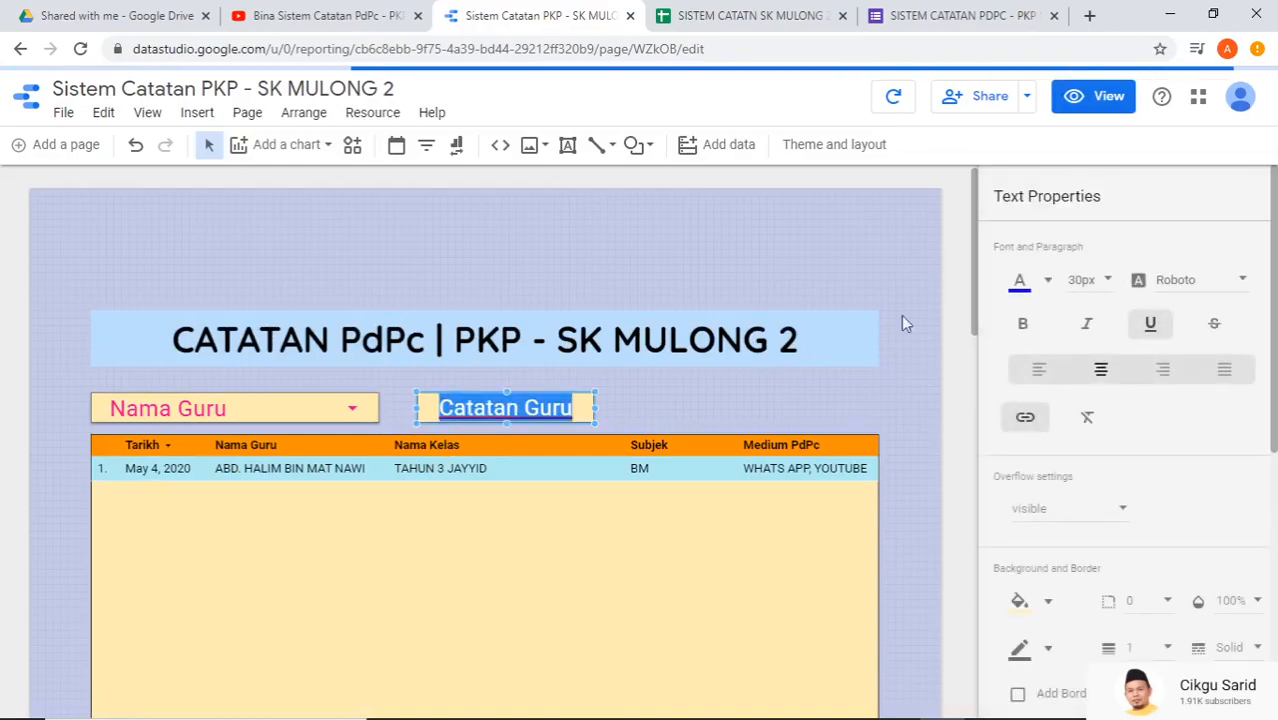
{"action": "left_click", "coordinate": [1048, 285]}
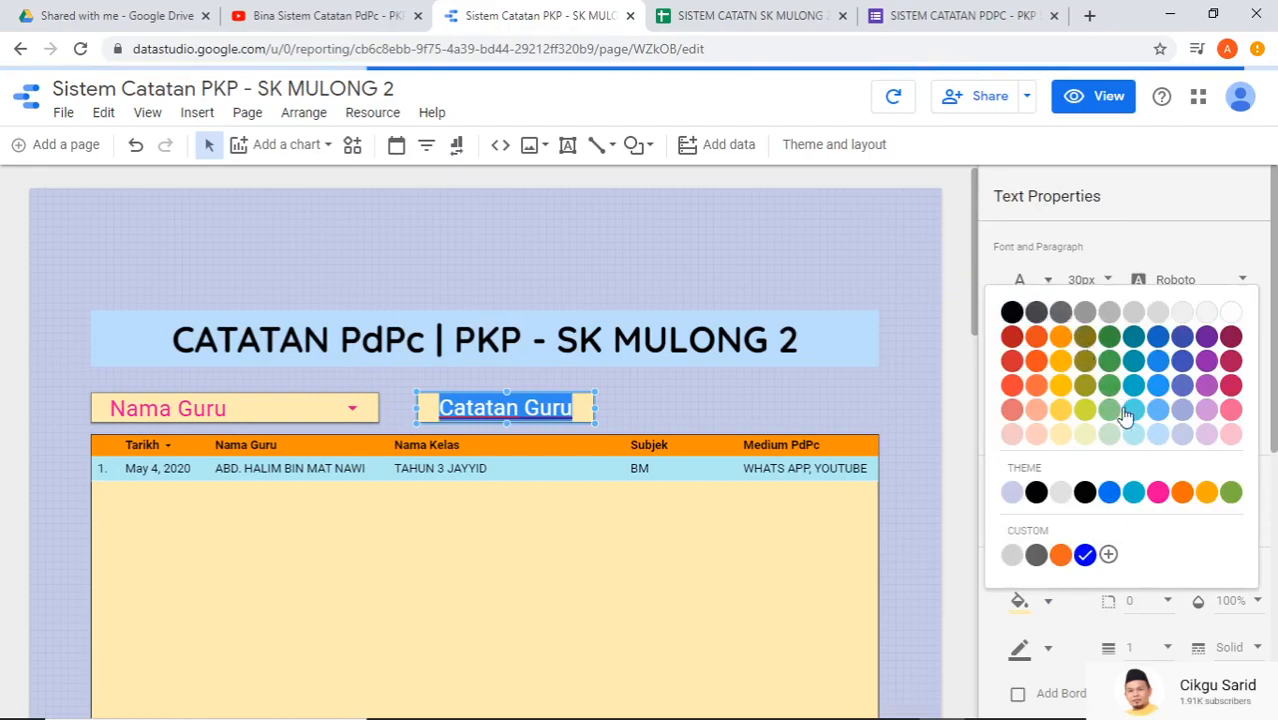
{"action": "left_click", "coordinate": [1158, 492]}
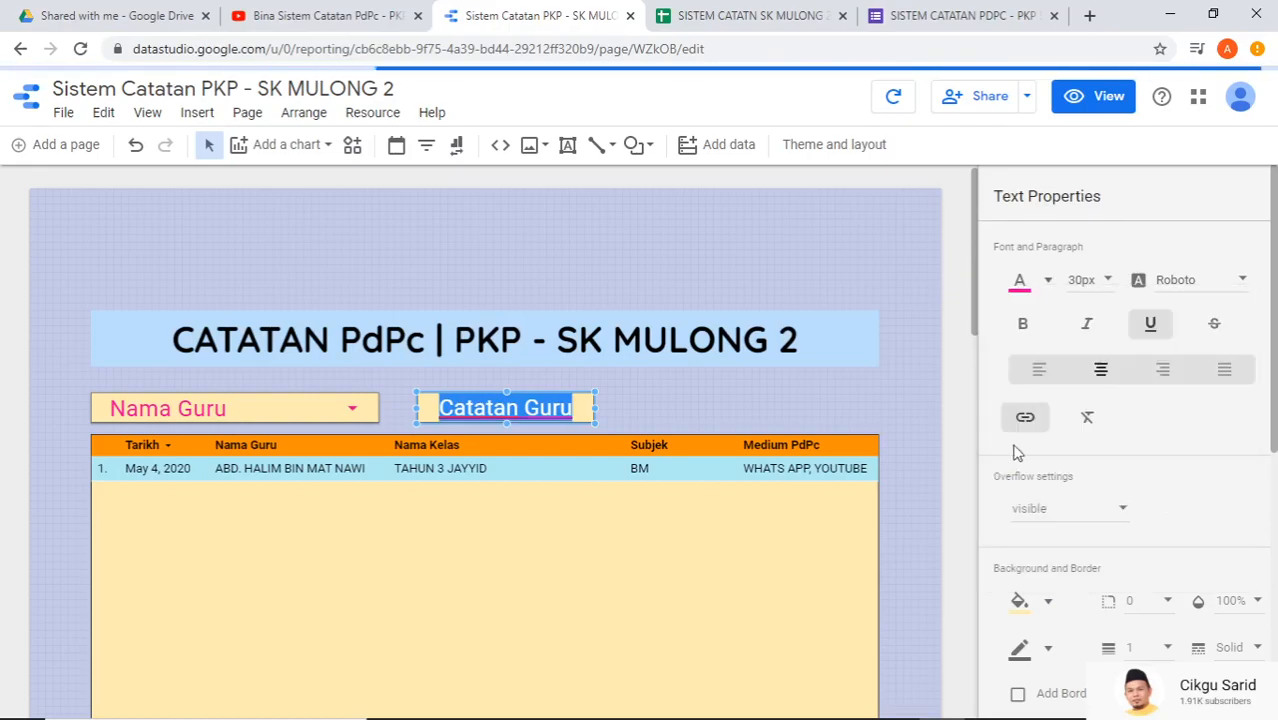
{"action": "left_click", "coordinate": [900, 398]}
{"action": "left_click", "coordinate": [484, 403]}
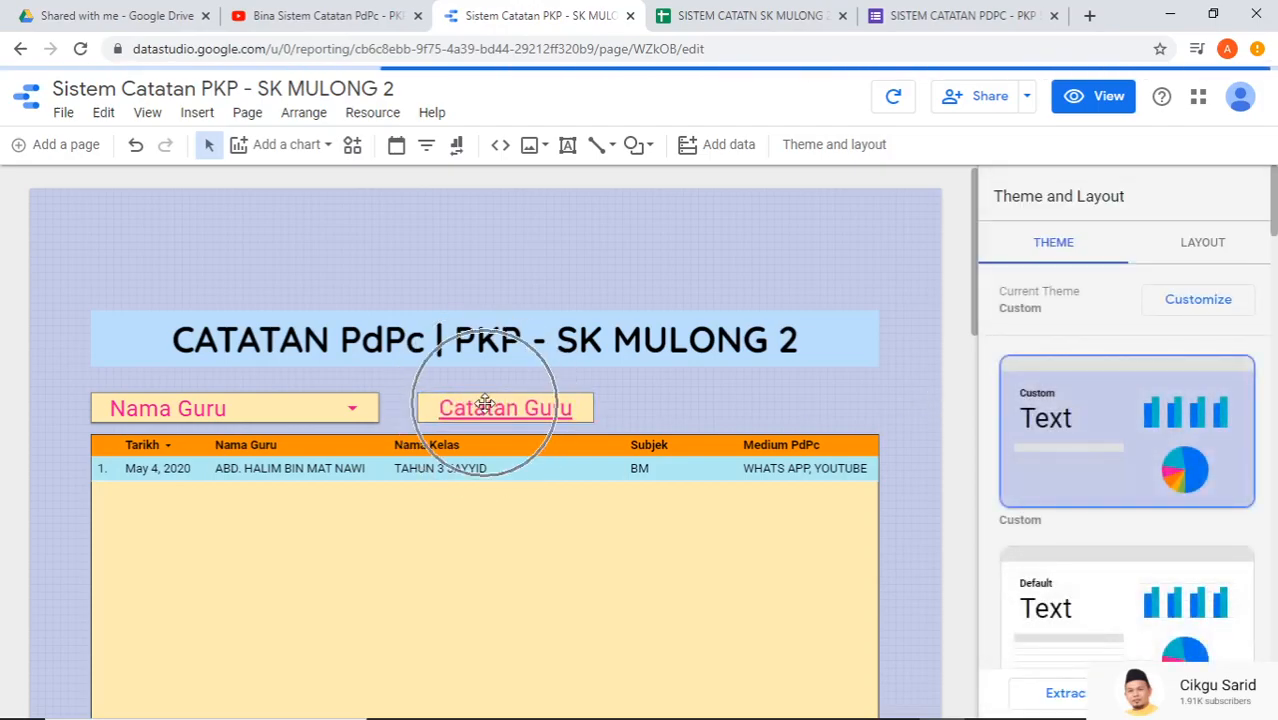
- Review the report from the title down to the charts and glance at the analisis sheet of the SK MULONG 2 spreadsheet
{"action": "scroll", "coordinate": [905, 345], "scroll_direction": "down", "scroll_amount": 1}
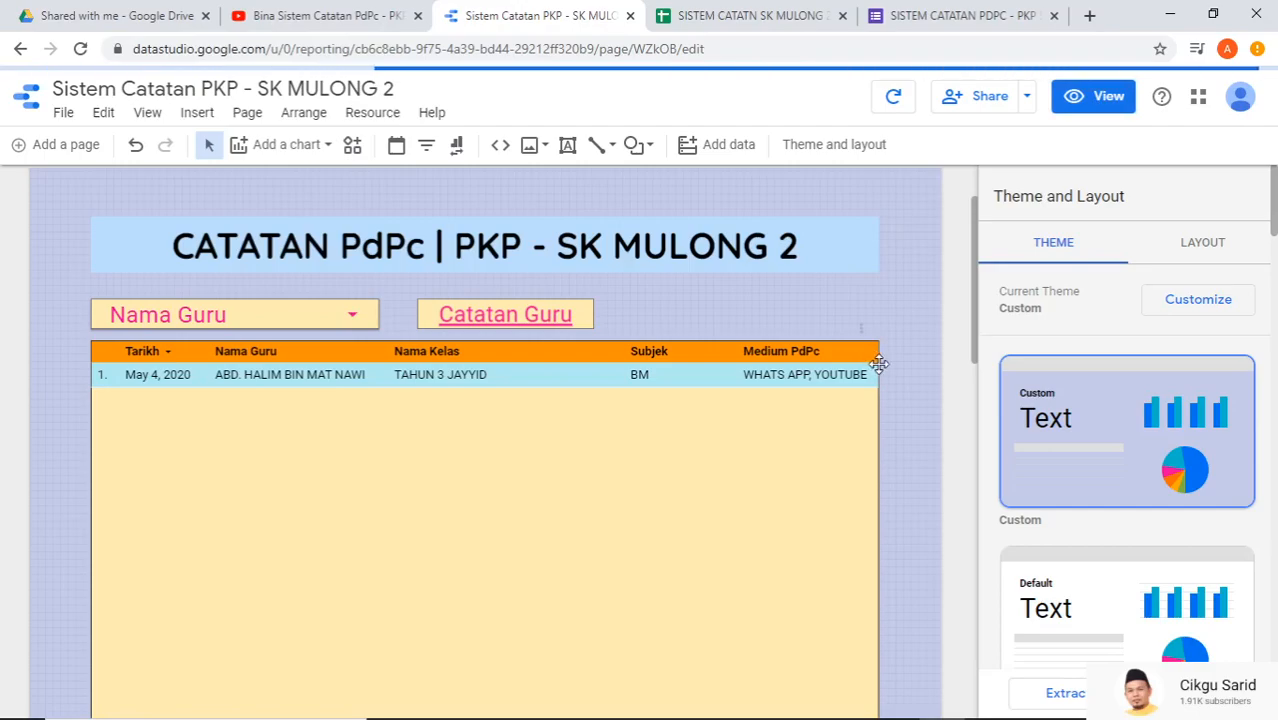
{"action": "scroll", "coordinate": [876, 362], "scroll_direction": "up", "scroll_amount": 1}
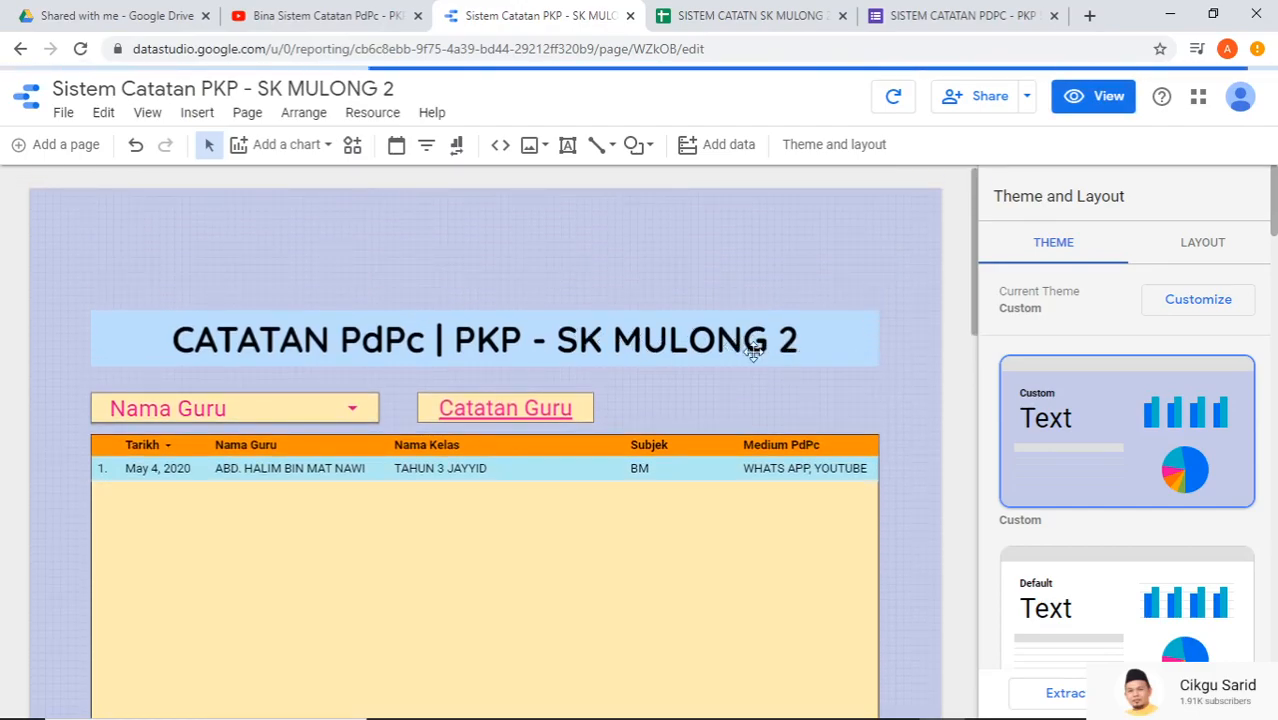
{"action": "scroll", "coordinate": [870, 410], "scroll_direction": "down", "scroll_amount": 5}
{"action": "scroll", "coordinate": [885, 425], "scroll_direction": "down", "scroll_amount": 6}
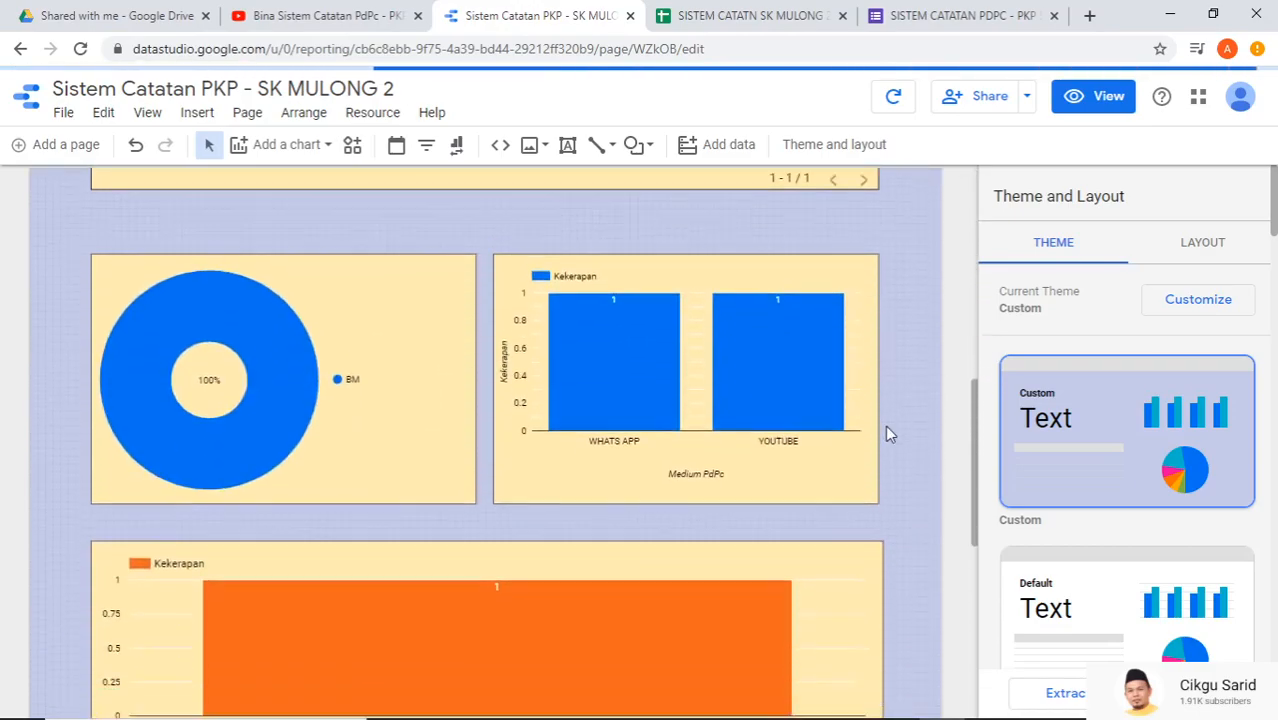
{"action": "scroll", "coordinate": [876, 422], "scroll_direction": "up", "scroll_amount": 6}
{"action": "scroll", "coordinate": [876, 422], "scroll_direction": "up", "scroll_amount": 5}
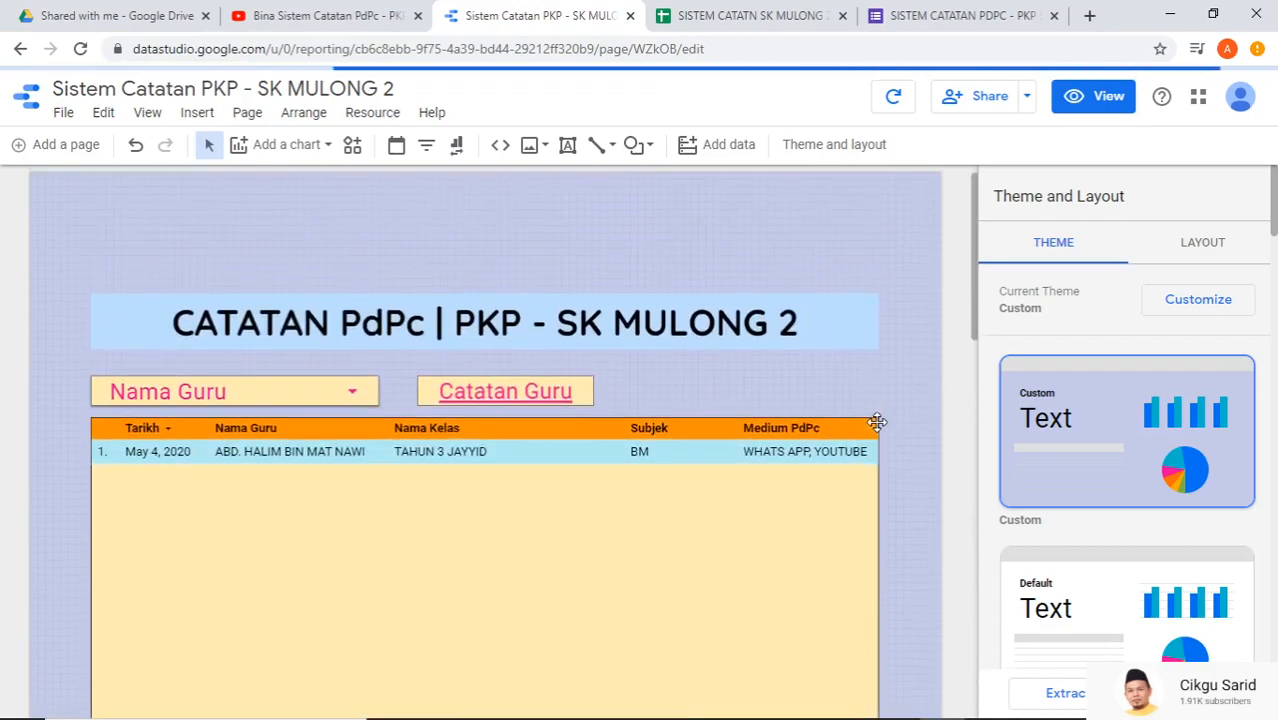
{"action": "left_click", "coordinate": [726, 18]}
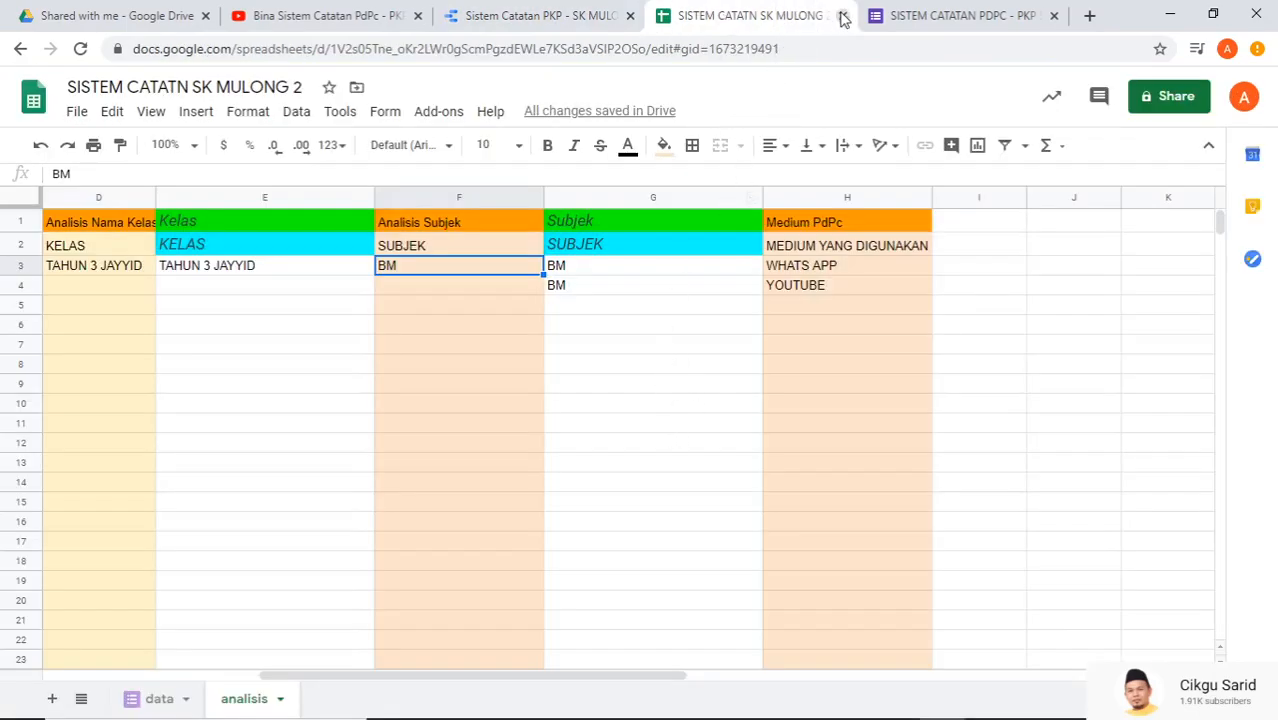
{"action": "left_click", "coordinate": [540, 16]}
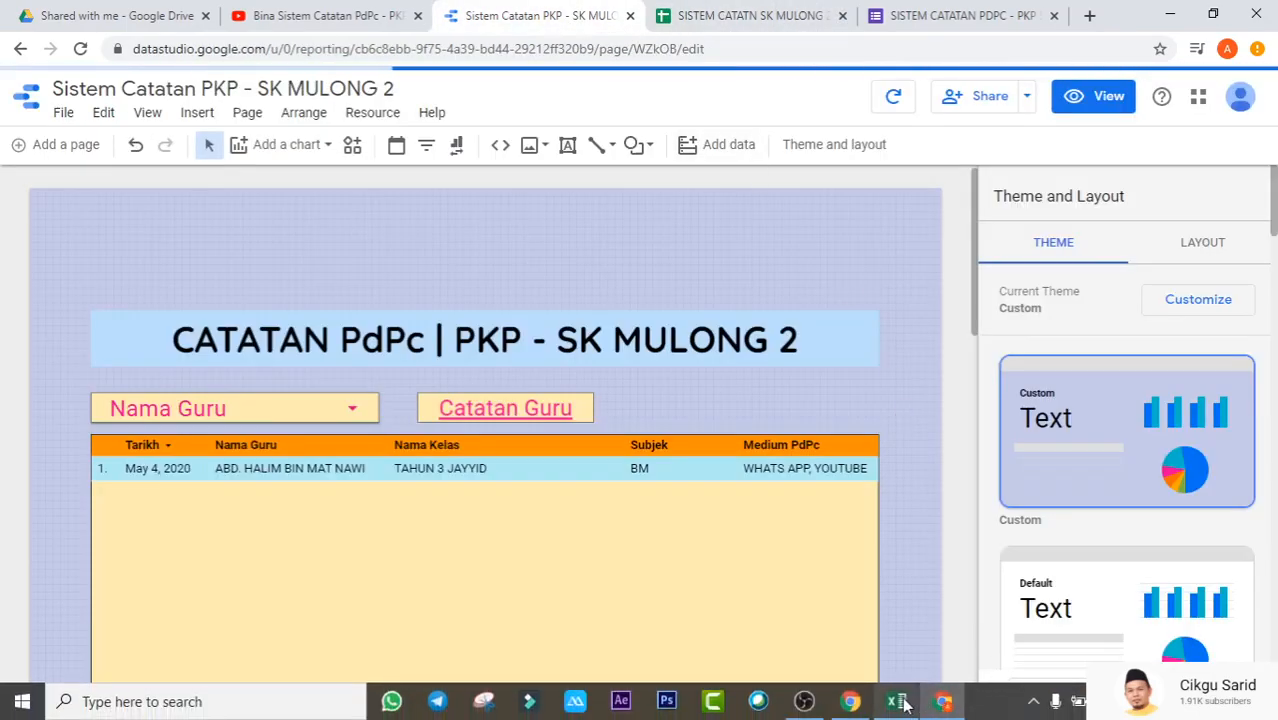
- Switch to the Excel user list and copy the teachers' e-mail addresses in C2:C56 of the Emel column
{"action": "left_click", "coordinate": [899, 702]}
{"action": "left_click", "coordinate": [395, 237]}
{"action": "left_click_drag", "start_coordinate": [395, 237], "coordinate": [427, 646]}
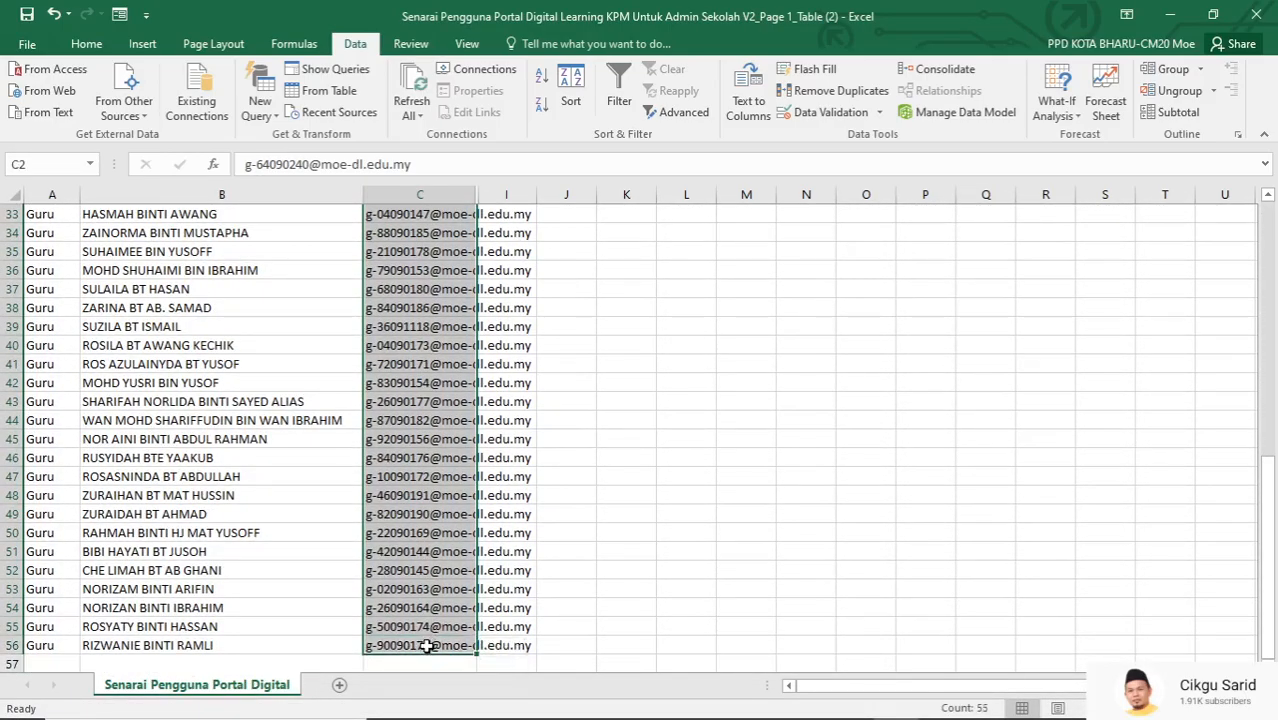
{"action": "right_click", "coordinate": [410, 582]}
{"action": "left_click", "coordinate": [440, 220]}
{"action": "scroll", "coordinate": [970, 582], "scroll_direction": "up", "scroll_amount": 10}
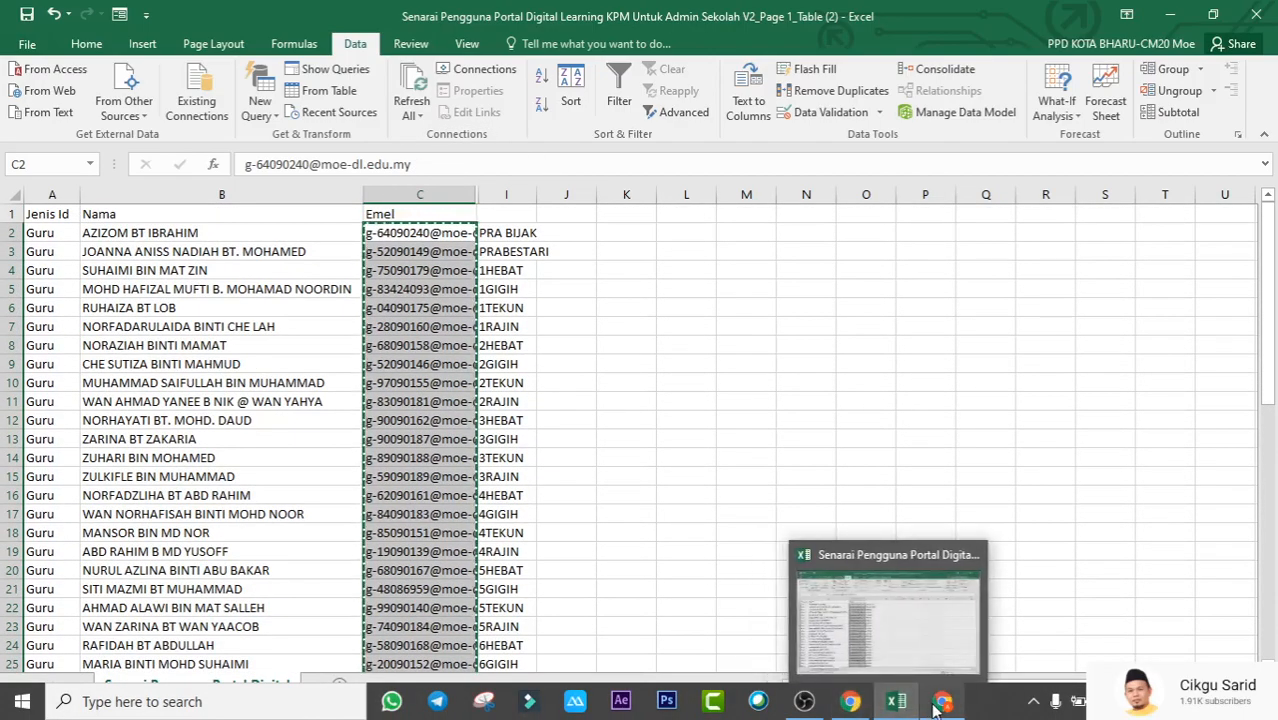
- Return to the report in Chrome and try to share it with the copied e-mail addresses as Can view, with notification on
{"action": "left_click", "coordinate": [940, 703]}
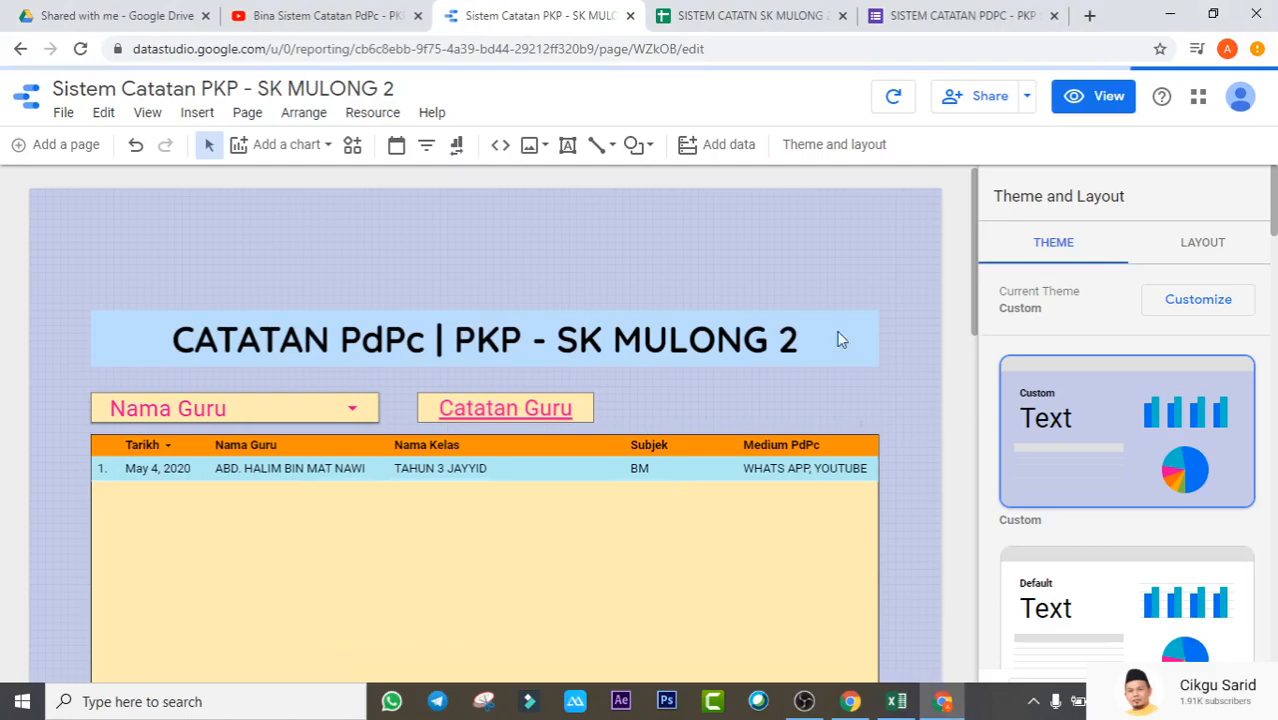
{"action": "left_click", "coordinate": [958, 100]}
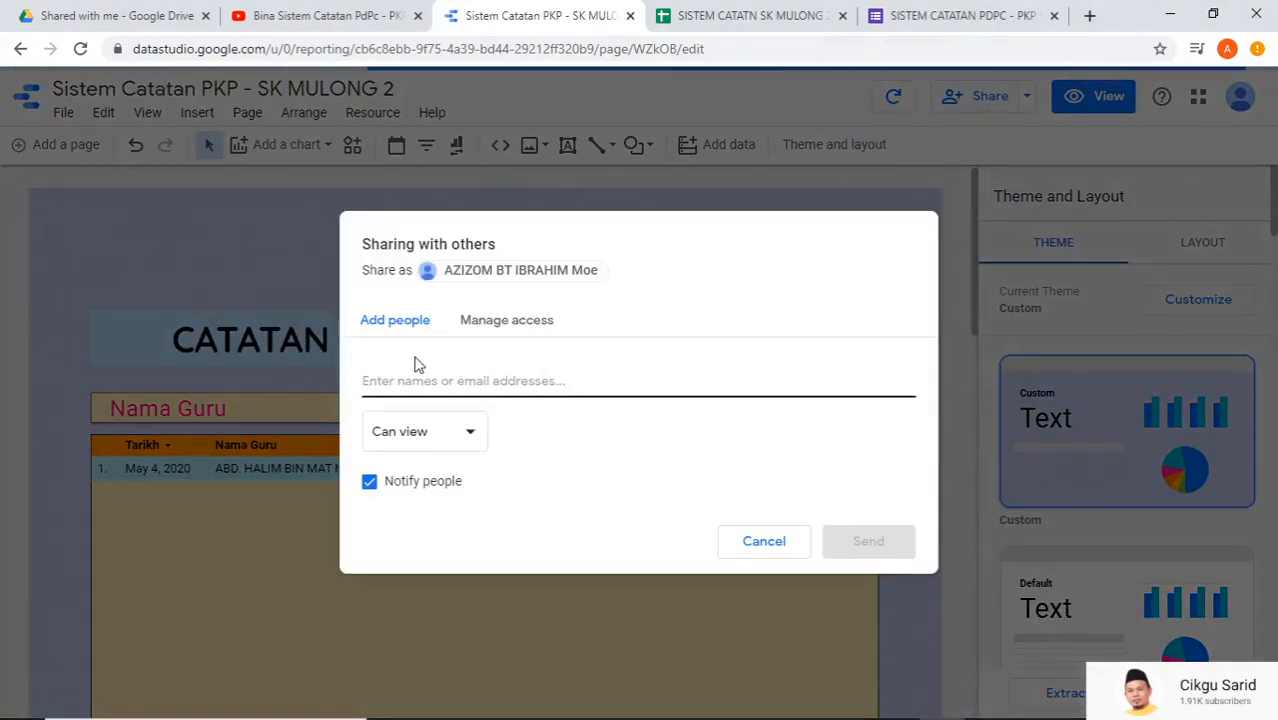
{"action": "left_click", "coordinate": [386, 381]}
{"action": "right_click", "coordinate": [386, 381]}
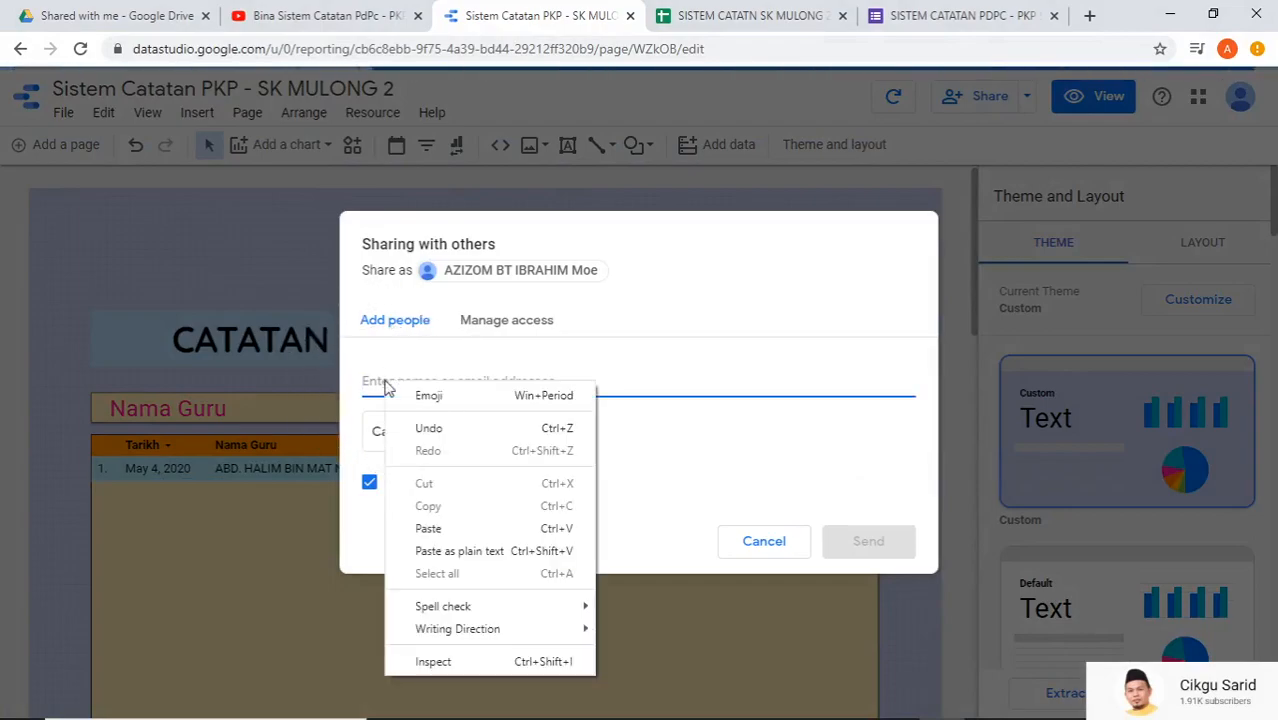
{"action": "left_click", "coordinate": [452, 526]}
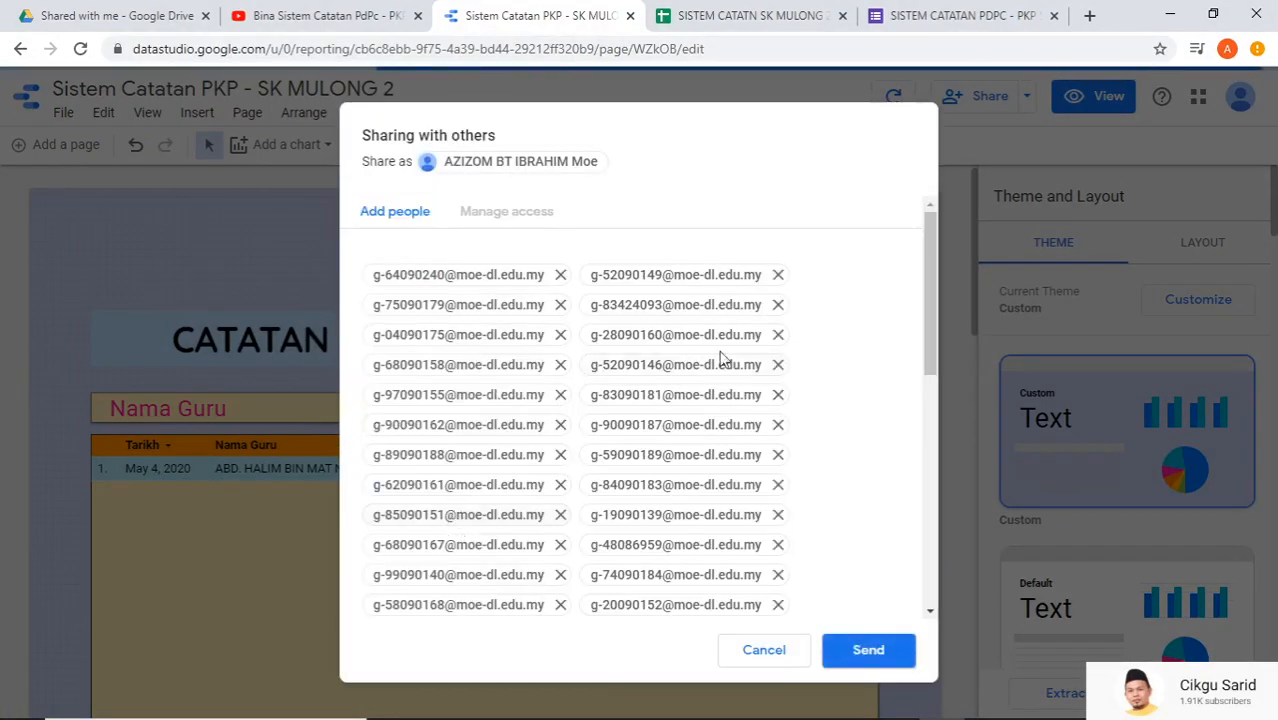
{"action": "scroll", "coordinate": [722, 472], "scroll_direction": "down", "scroll_amount": 3}
{"action": "scroll", "coordinate": [722, 472], "scroll_direction": "down", "scroll_amount": 5}
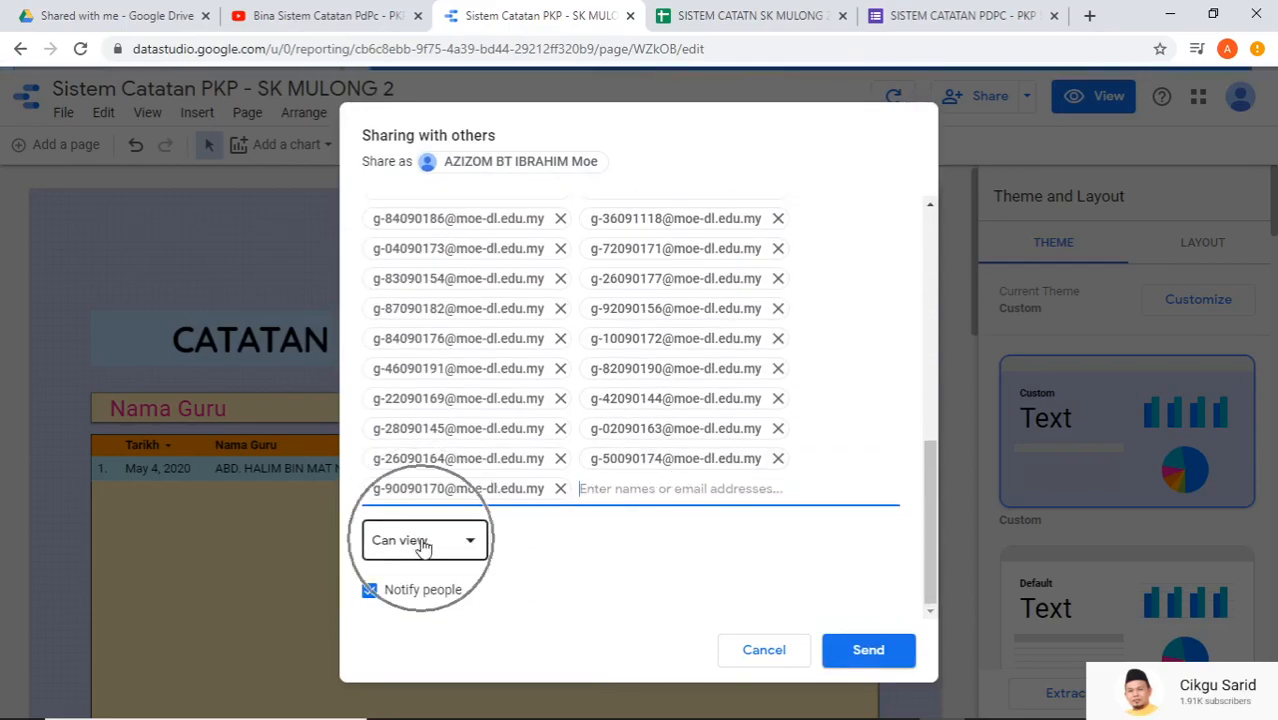
{"action": "left_click", "coordinate": [858, 652]}
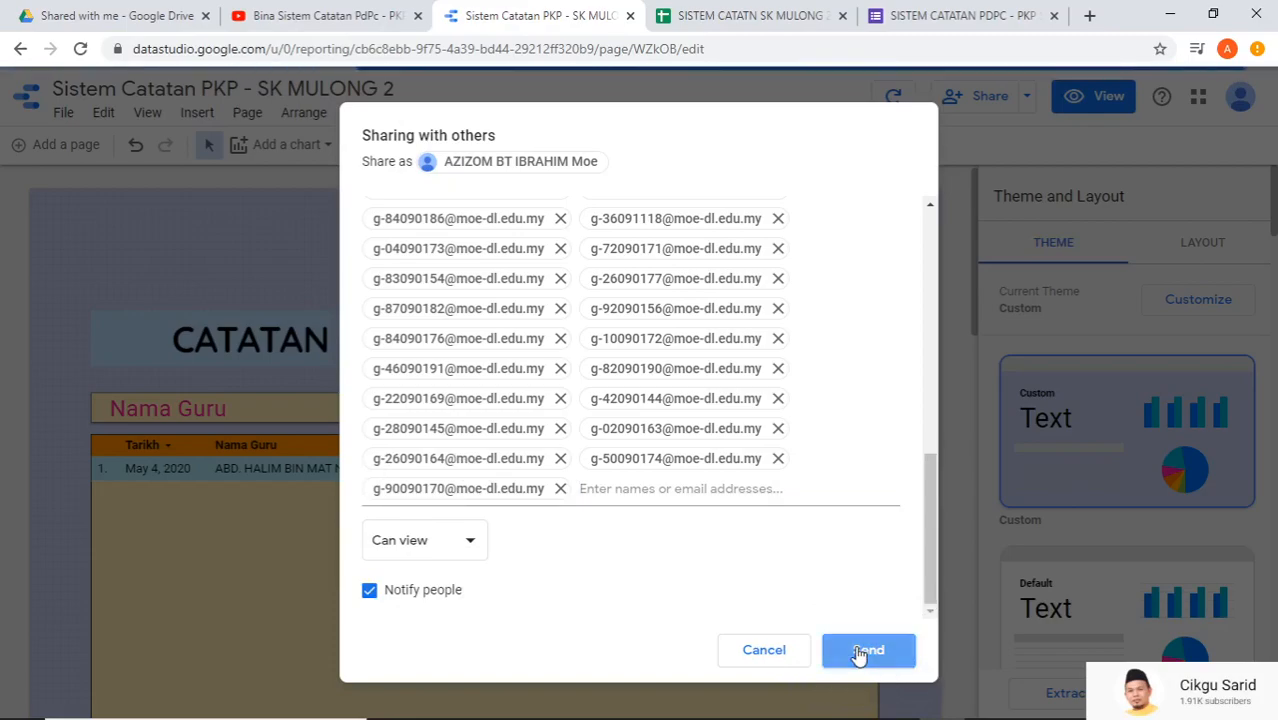
{"action": "left_click", "coordinate": [860, 650]}
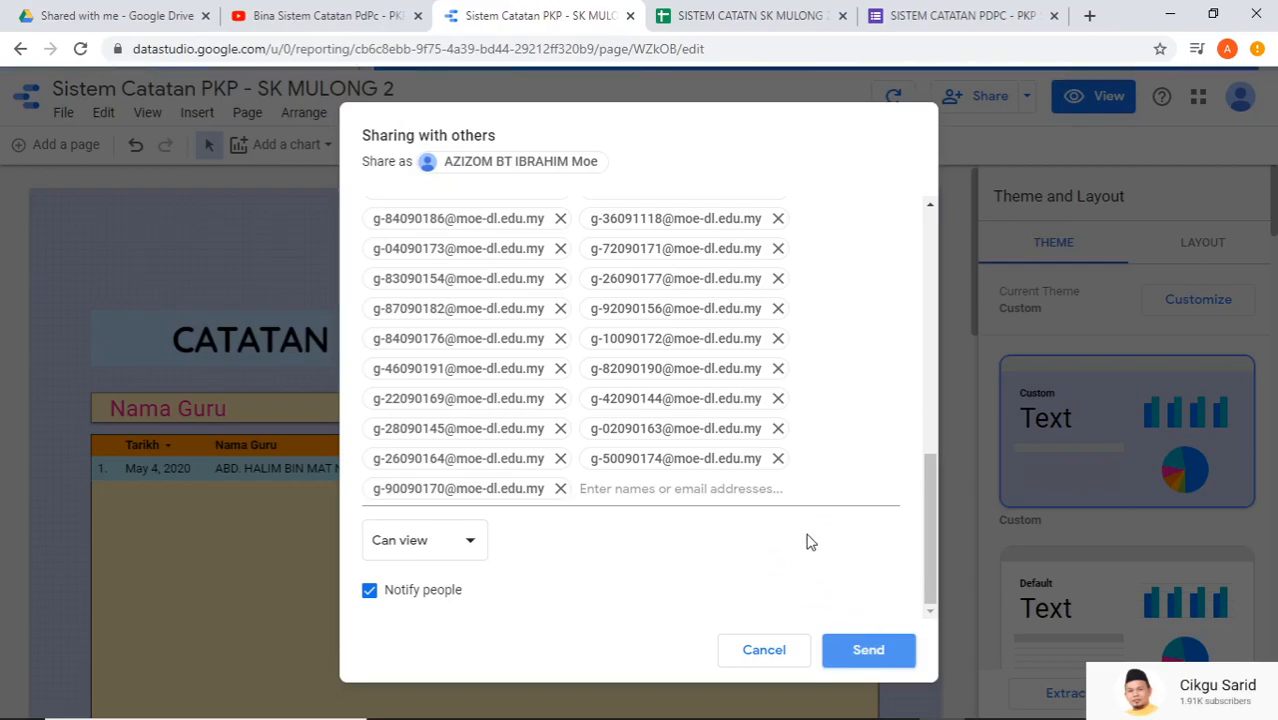
- Remove the first e-mail address from the invite list and try sending the invitation again
{"action": "scroll", "coordinate": [855, 495], "scroll_direction": "up", "scroll_amount": 10}
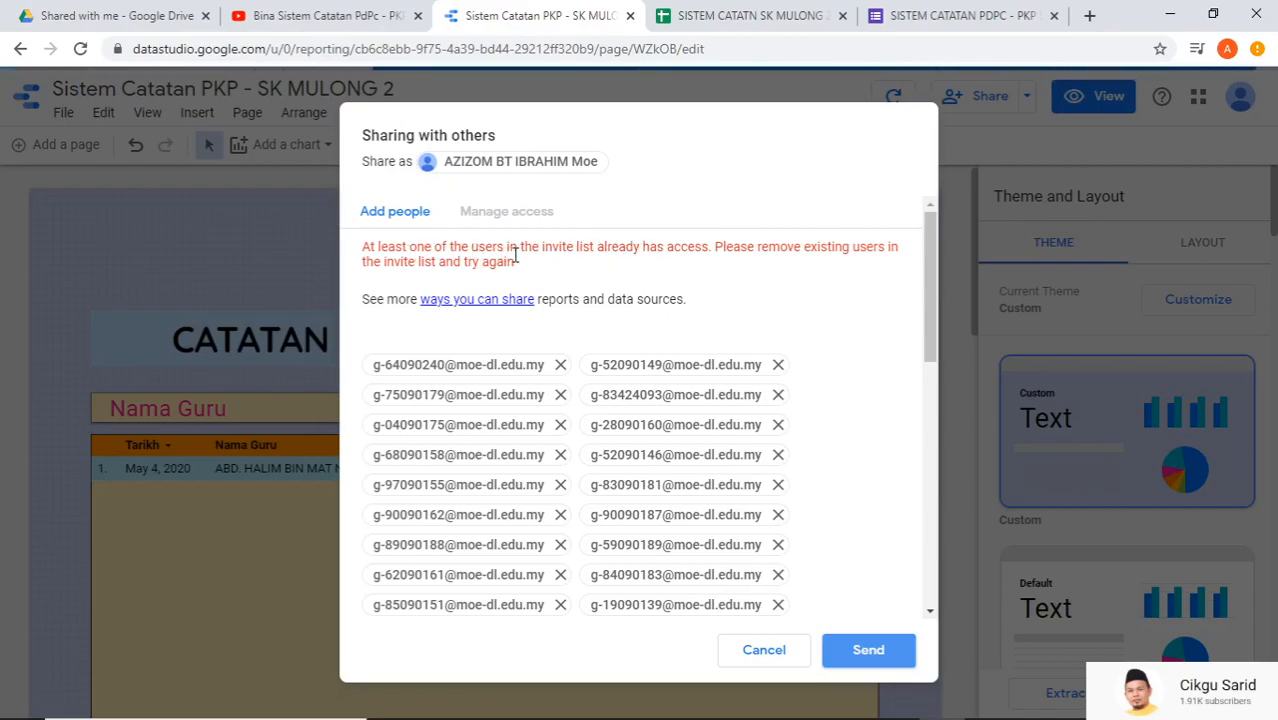
{"action": "left_click", "coordinate": [561, 366]}
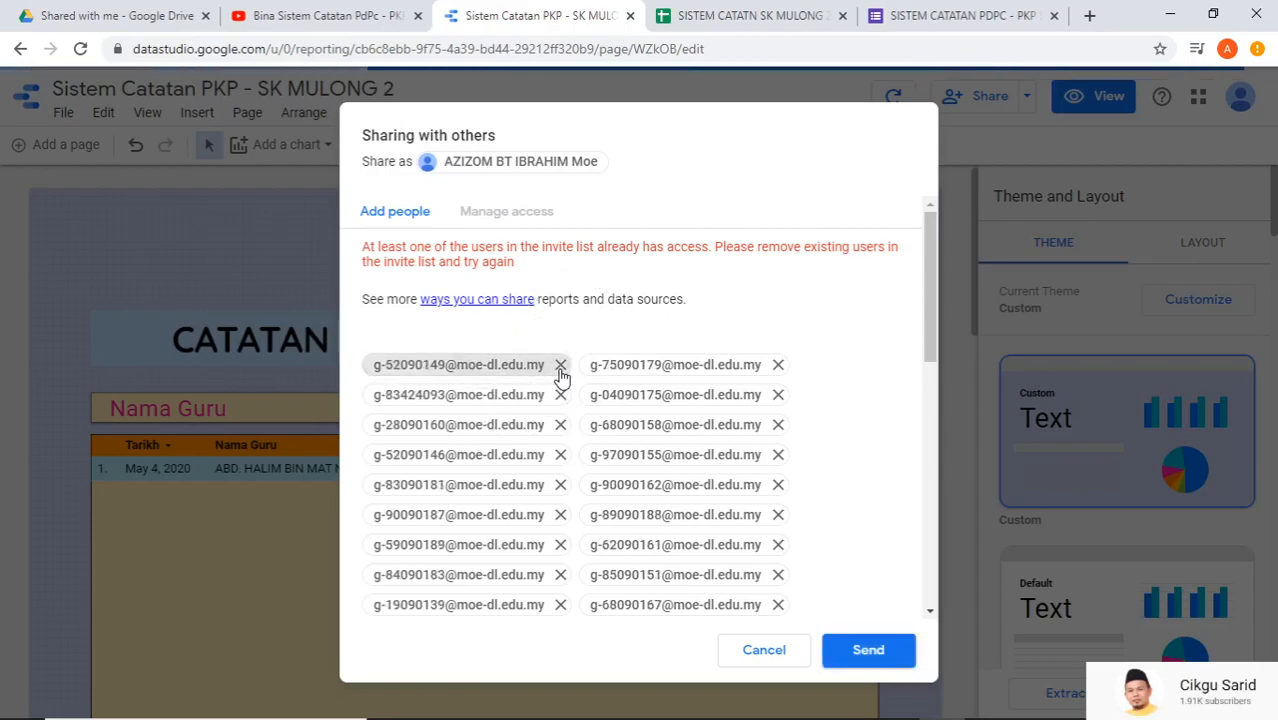
{"action": "left_click", "coordinate": [870, 650]}
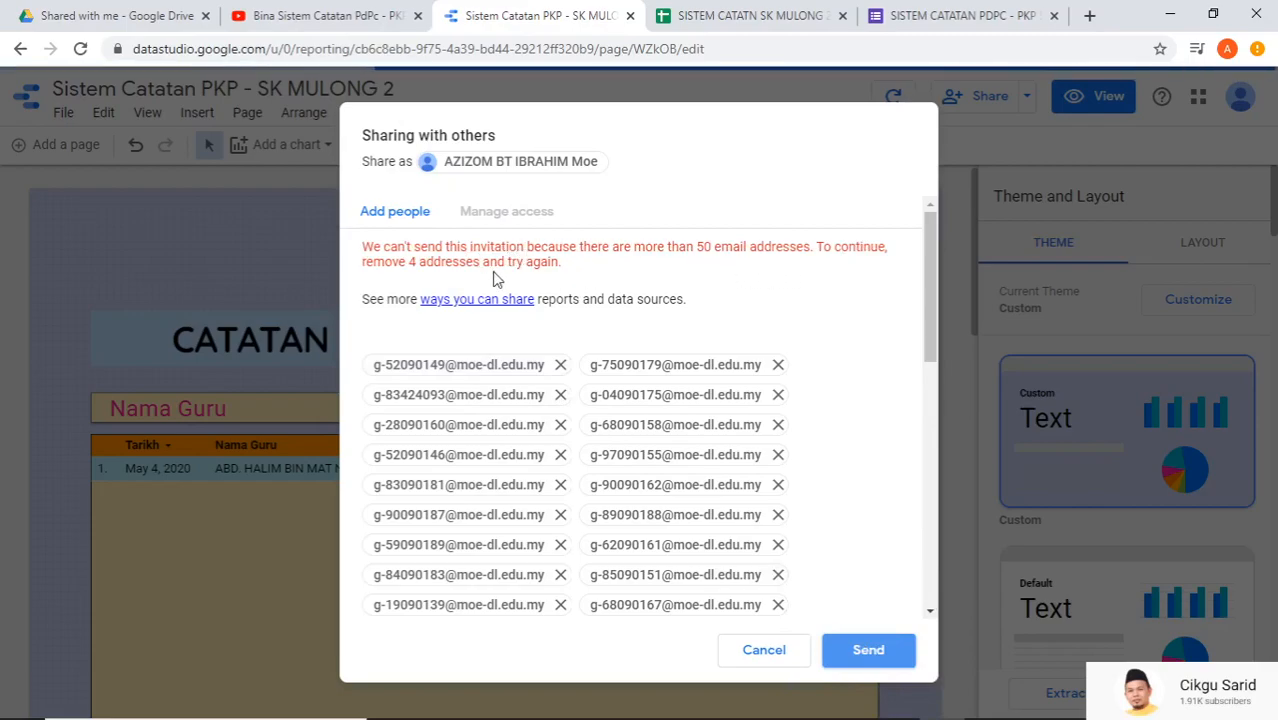
- Remove the first four remaining e-mail addresses from the invite list
{"action": "left_click", "coordinate": [560, 366]}
{"action": "left_click", "coordinate": [560, 366]}
{"action": "left_click", "coordinate": [560, 366]}
{"action": "left_click", "coordinate": [560, 366]}
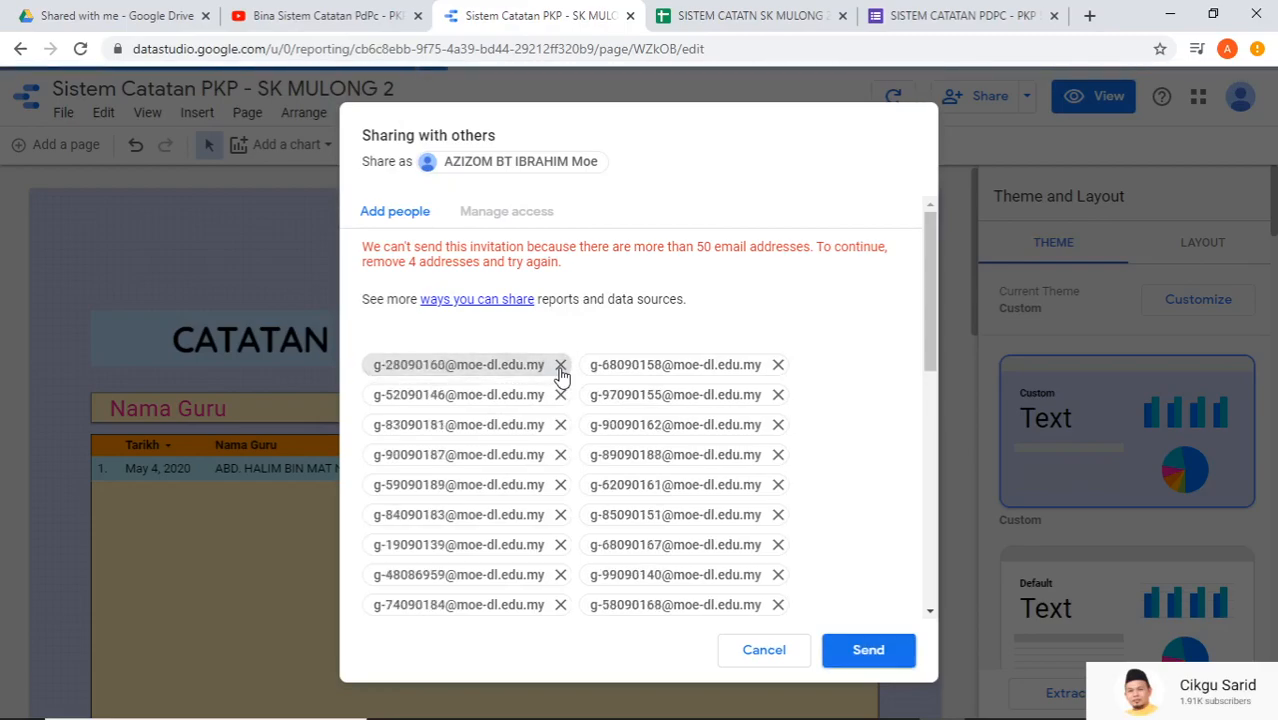
- Send the invitation to the remaining addresses, then save the report's link sharing as Anyone on the Internet can find and view
{"action": "left_click", "coordinate": [869, 651]}
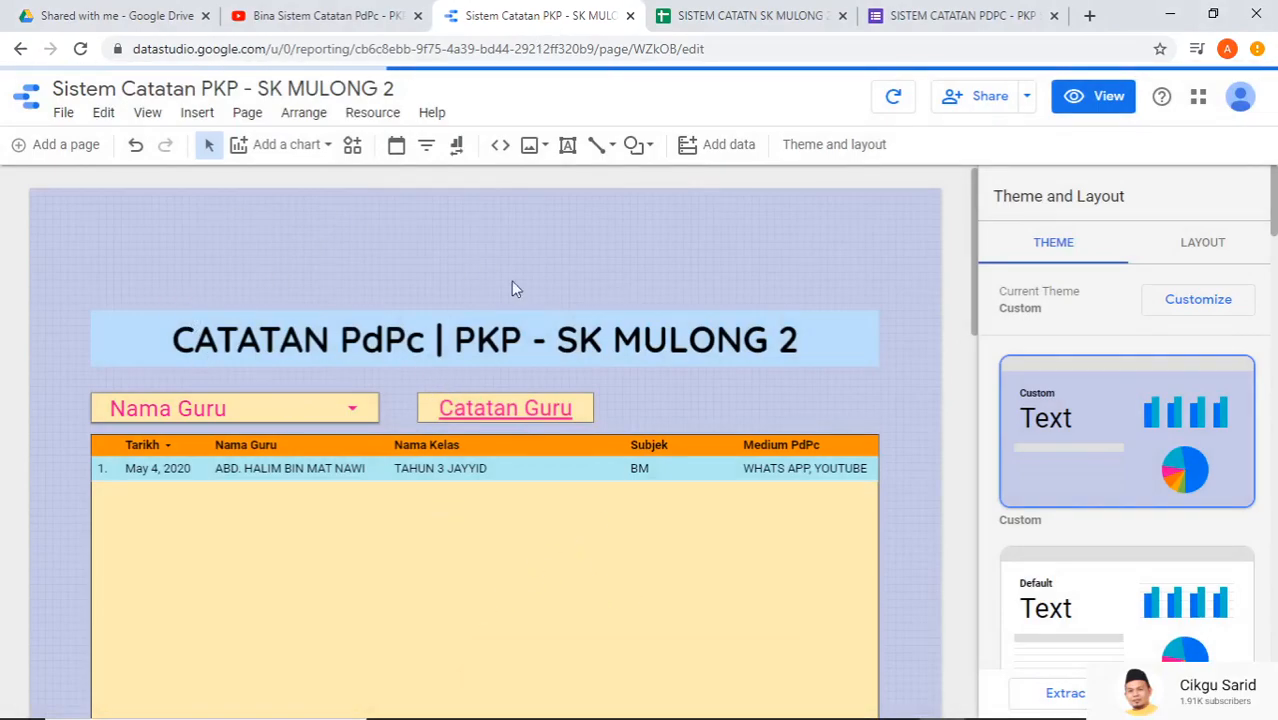
{"action": "left_click", "coordinate": [951, 106]}
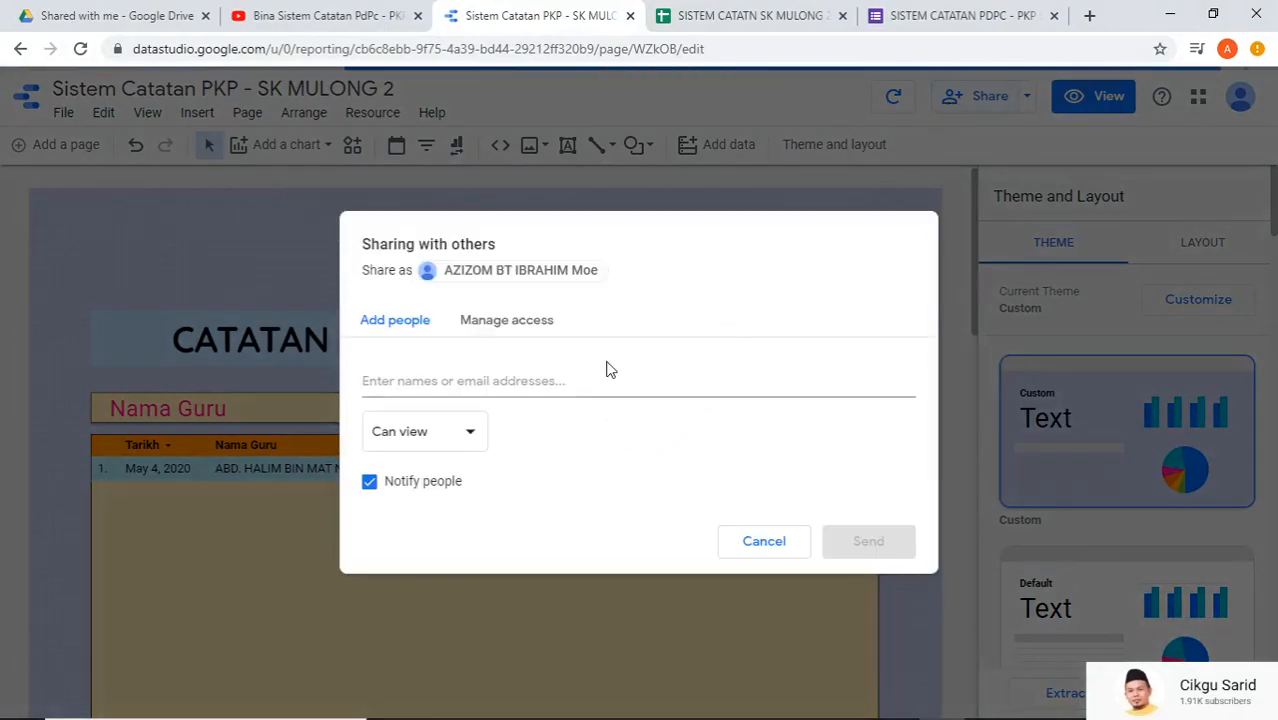
{"action": "left_click", "coordinate": [513, 322]}
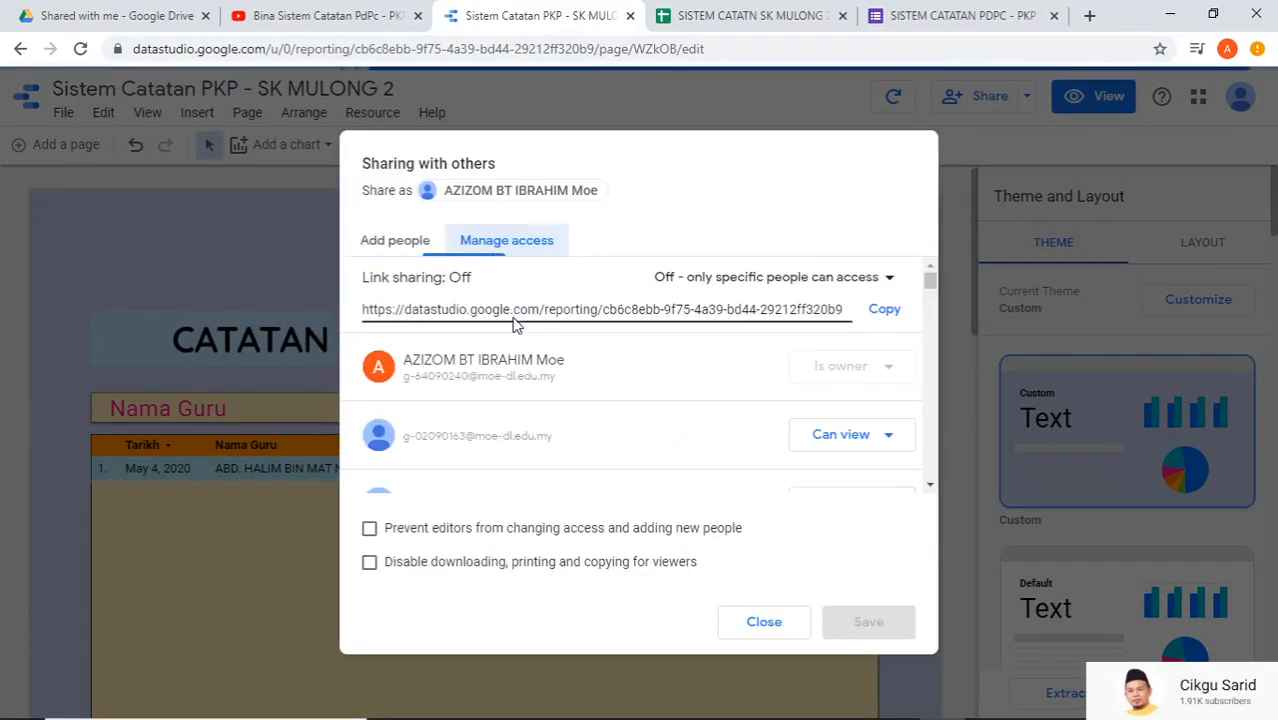
{"action": "left_click", "coordinate": [779, 281]}
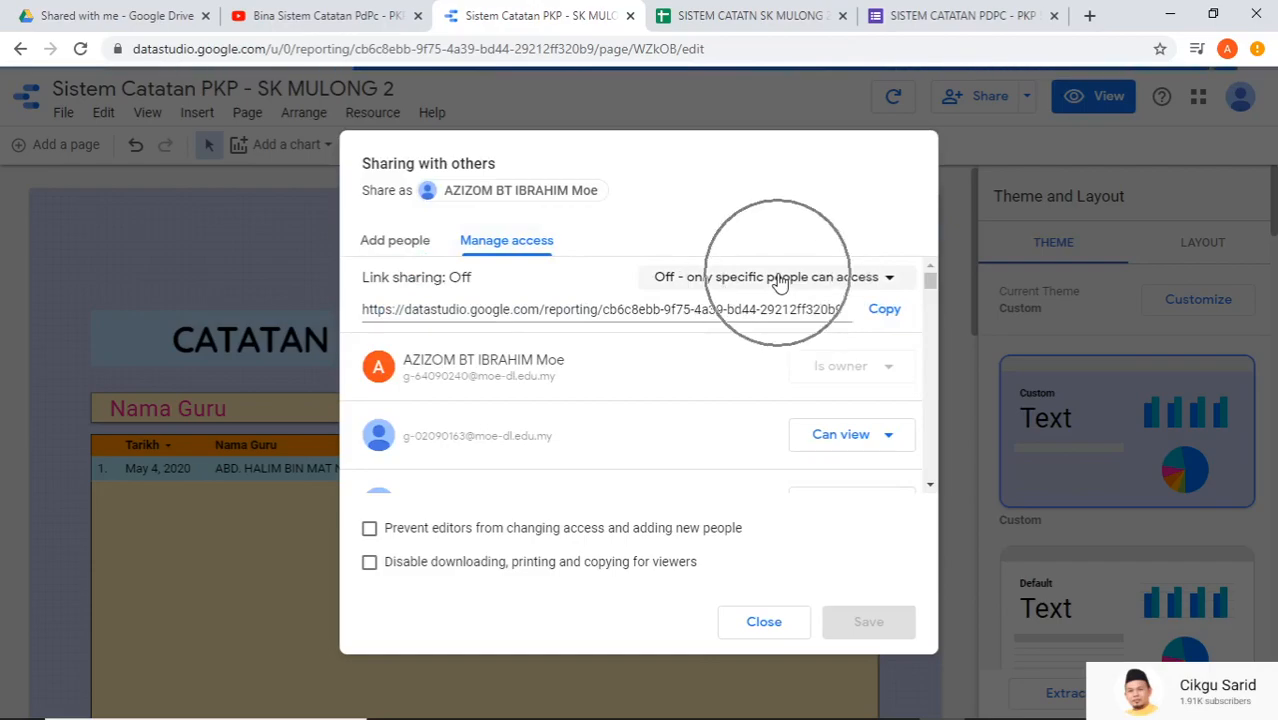
{"action": "left_click", "coordinate": [765, 319]}
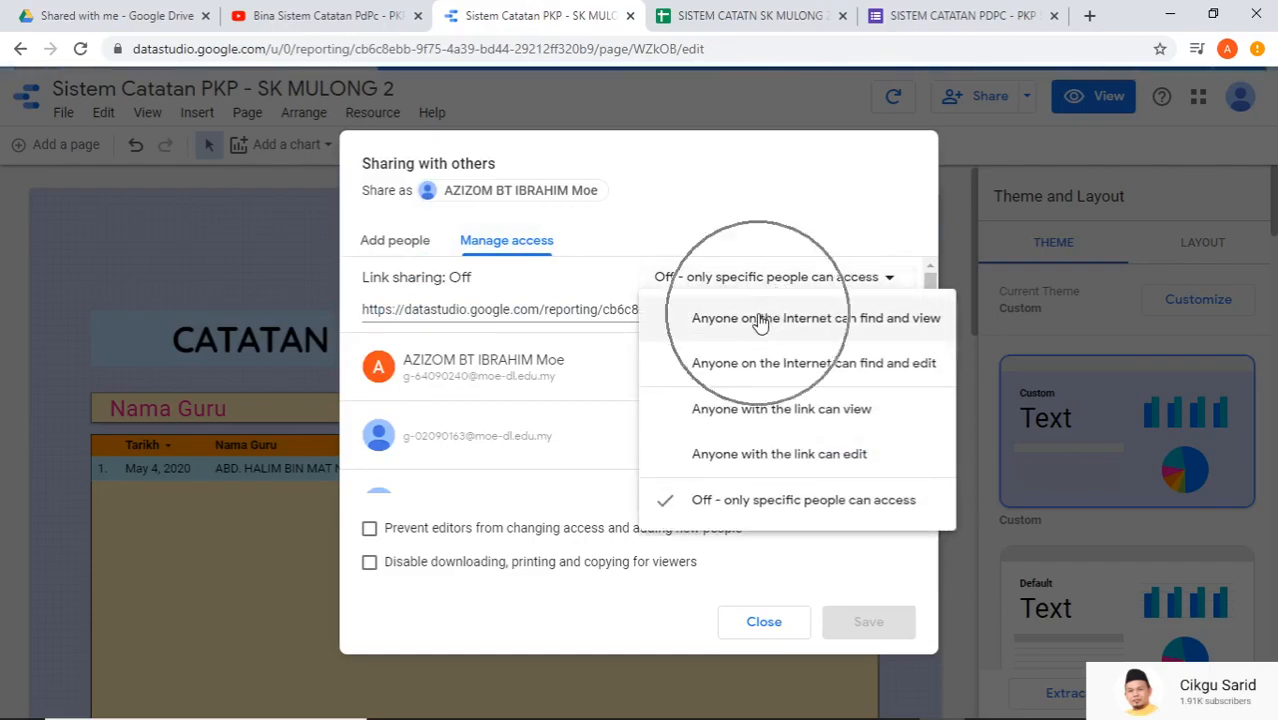
{"action": "left_click", "coordinate": [760, 320]}
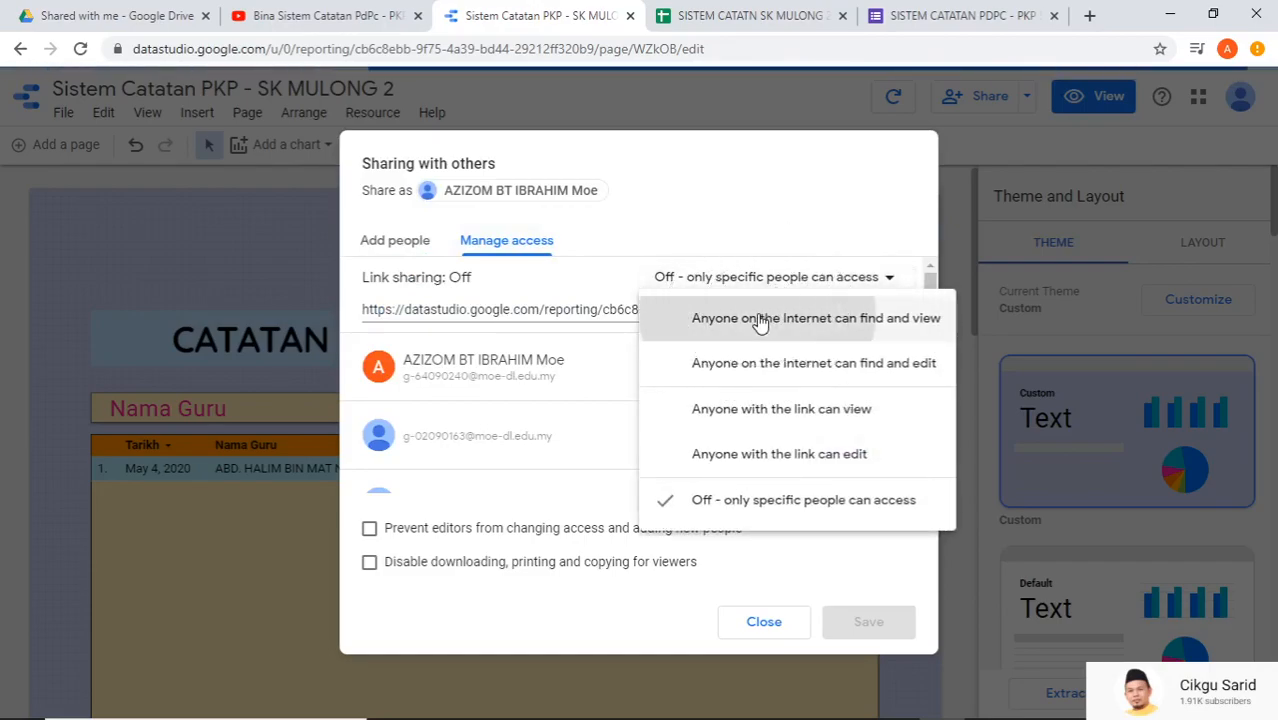
{"action": "left_click", "coordinate": [880, 627]}
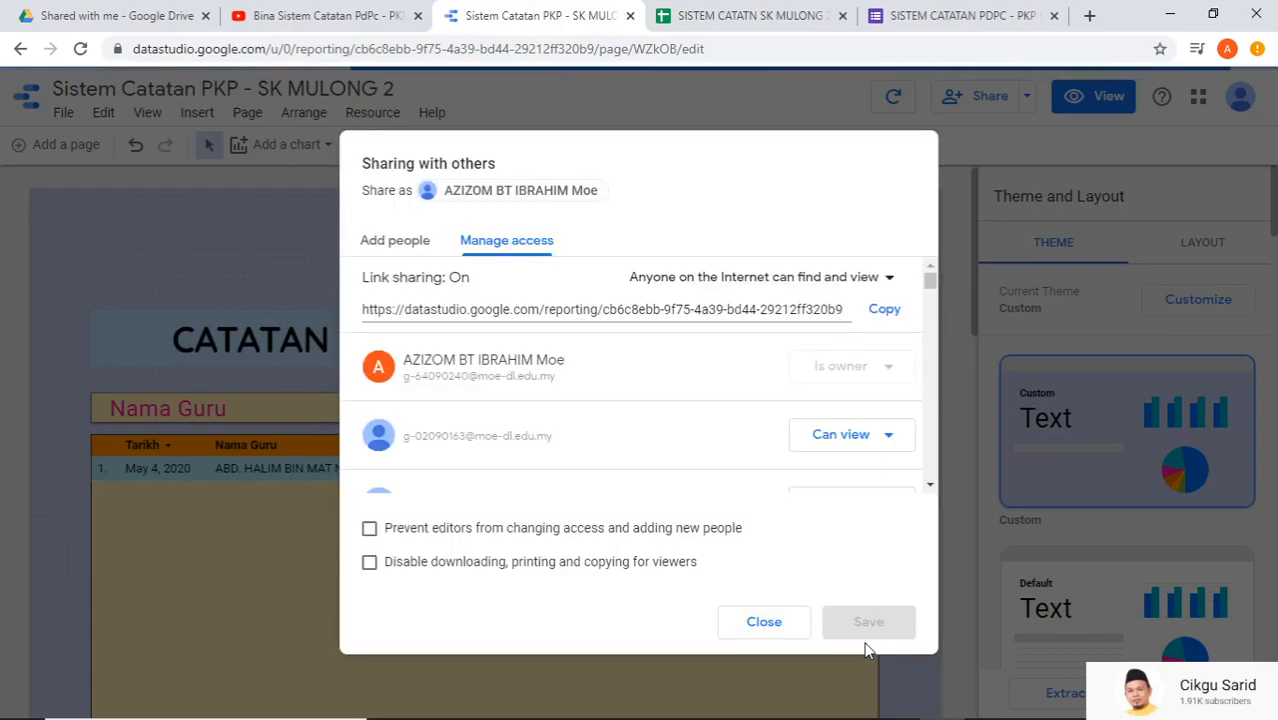
- Copy the report's sharing link and open the gg.gg URL shortener in a new browser tab
{"action": "left_click", "coordinate": [883, 311]}
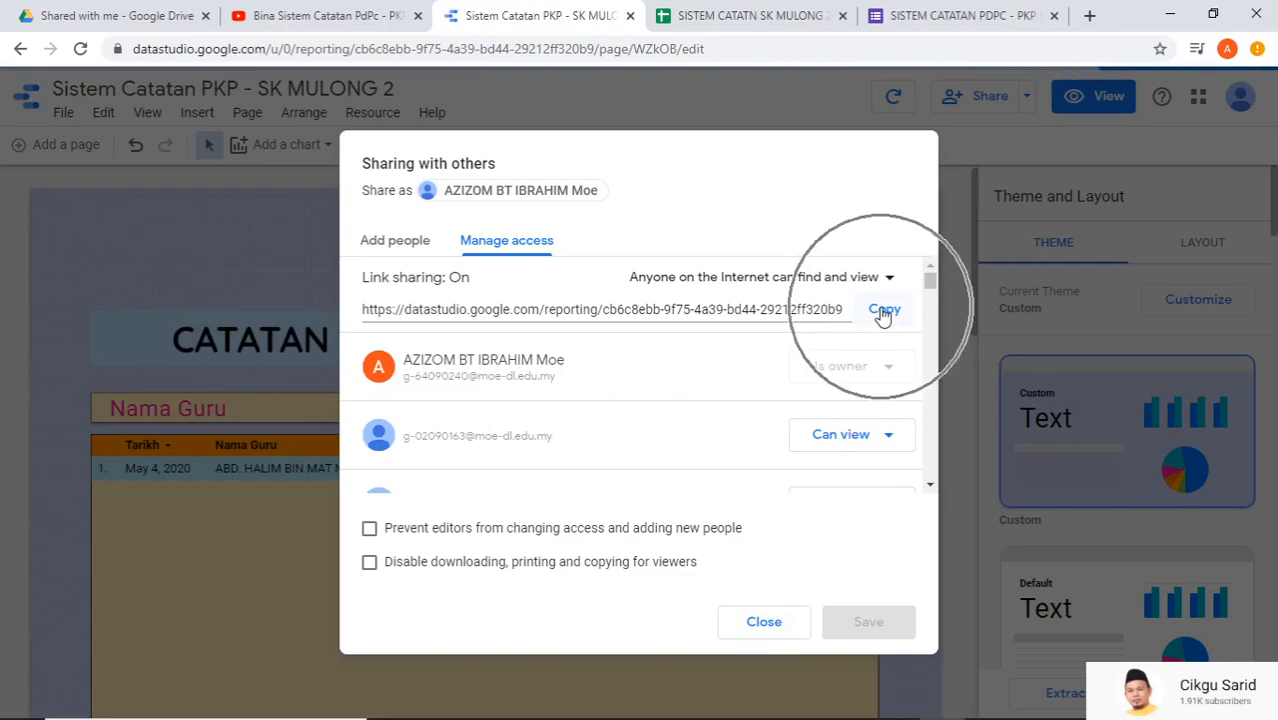
{"action": "left_click", "coordinate": [766, 621]}
{"action": "left_click", "coordinate": [1089, 15]}
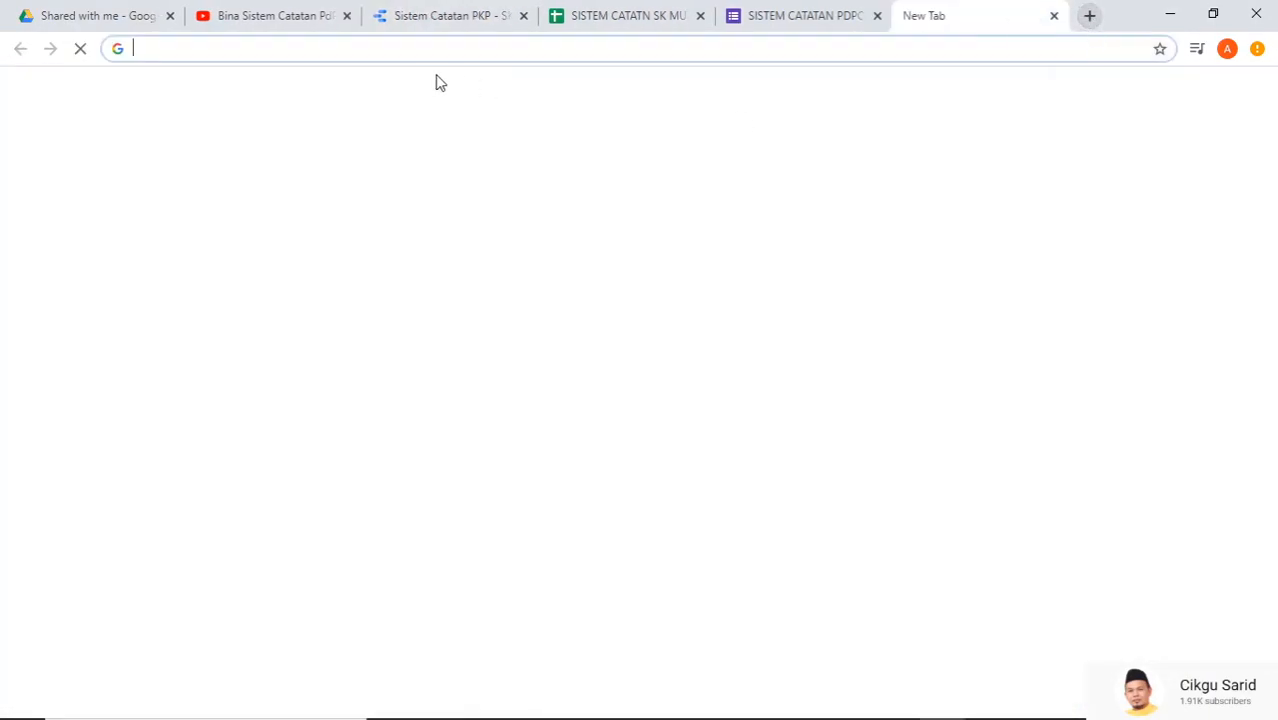
{"action": "type", "text": "GG."}
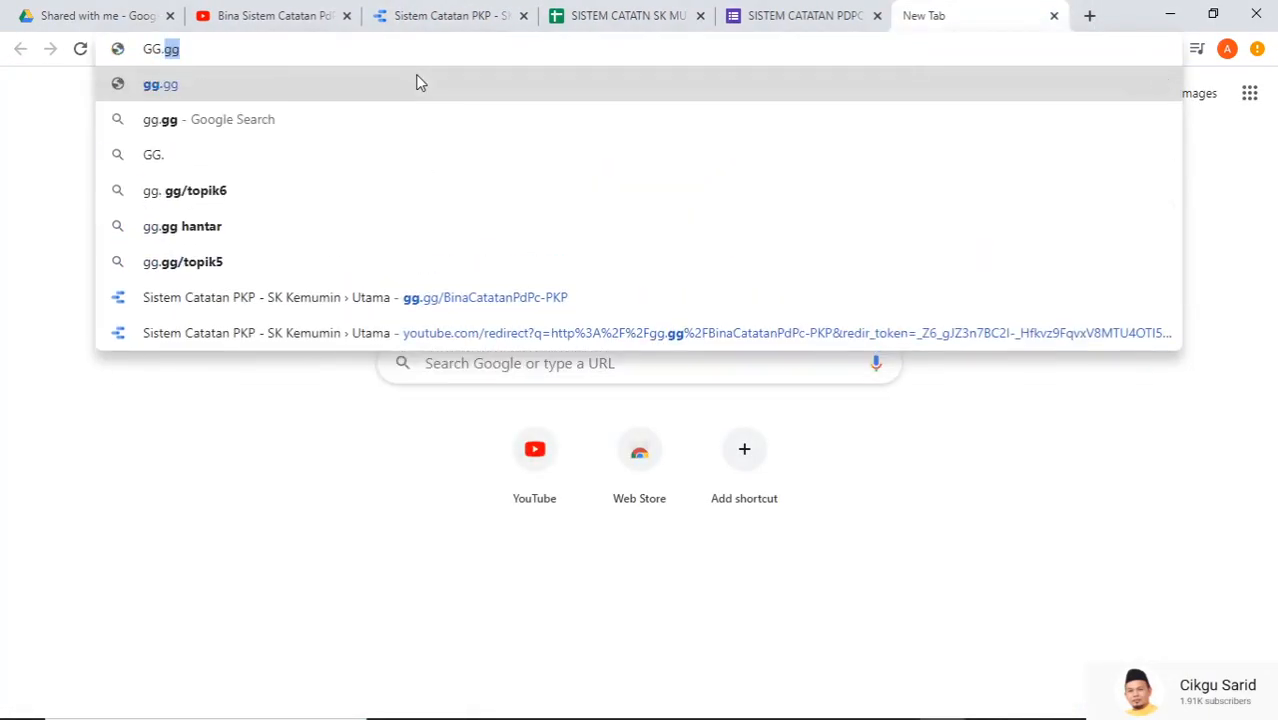
{"action": "type", "text": "GG"}
{"action": "key", "text": "Return"}
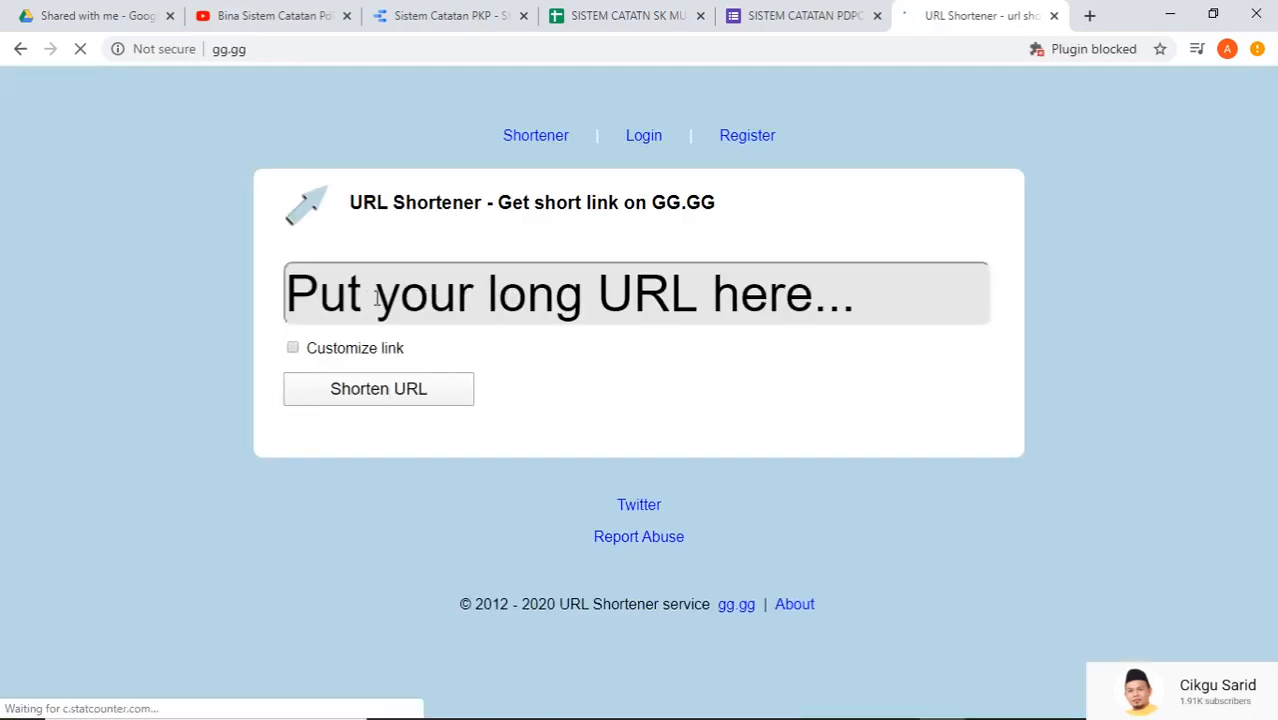
- Shorten the copied report link with the custom ending CatatanSKMulong2 and select the shortened URL
{"action": "left_click", "coordinate": [362, 298]}
{"action": "right_click", "coordinate": [362, 298]}
{"action": "left_click", "coordinate": [425, 442]}
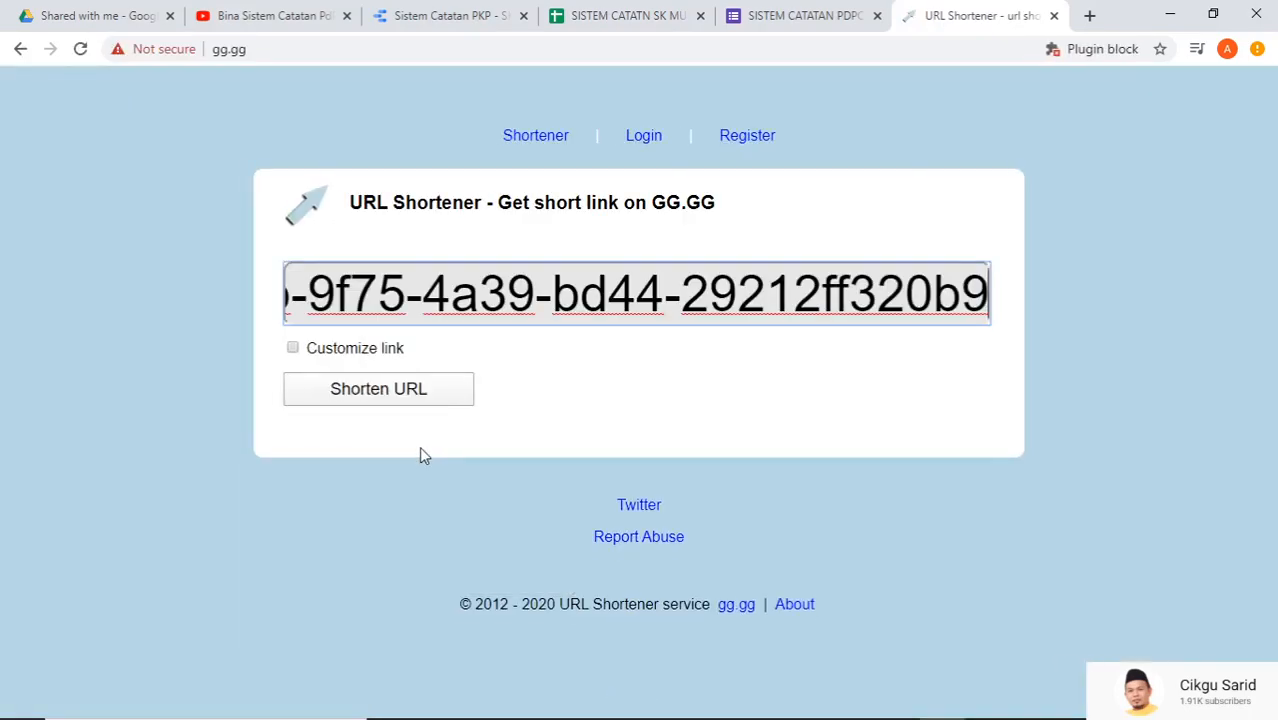
{"action": "left_click", "coordinate": [293, 348]}
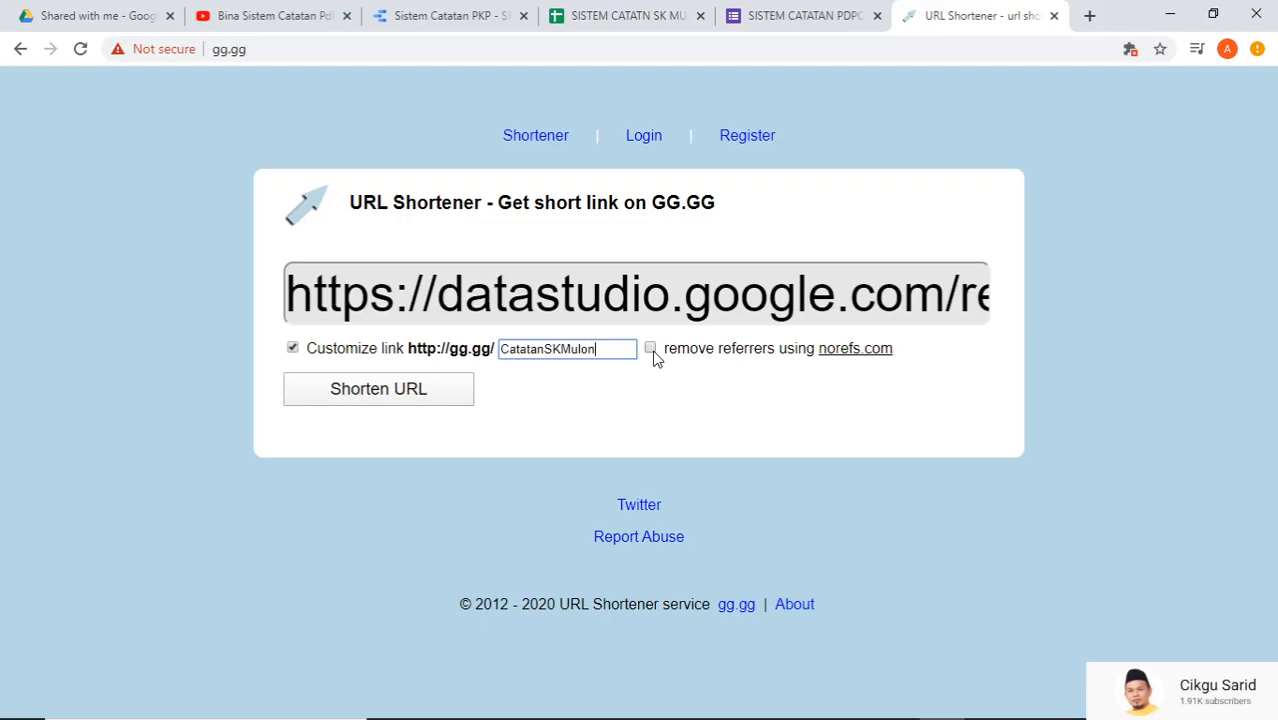
{"action": "left_click", "coordinate": [423, 400]}
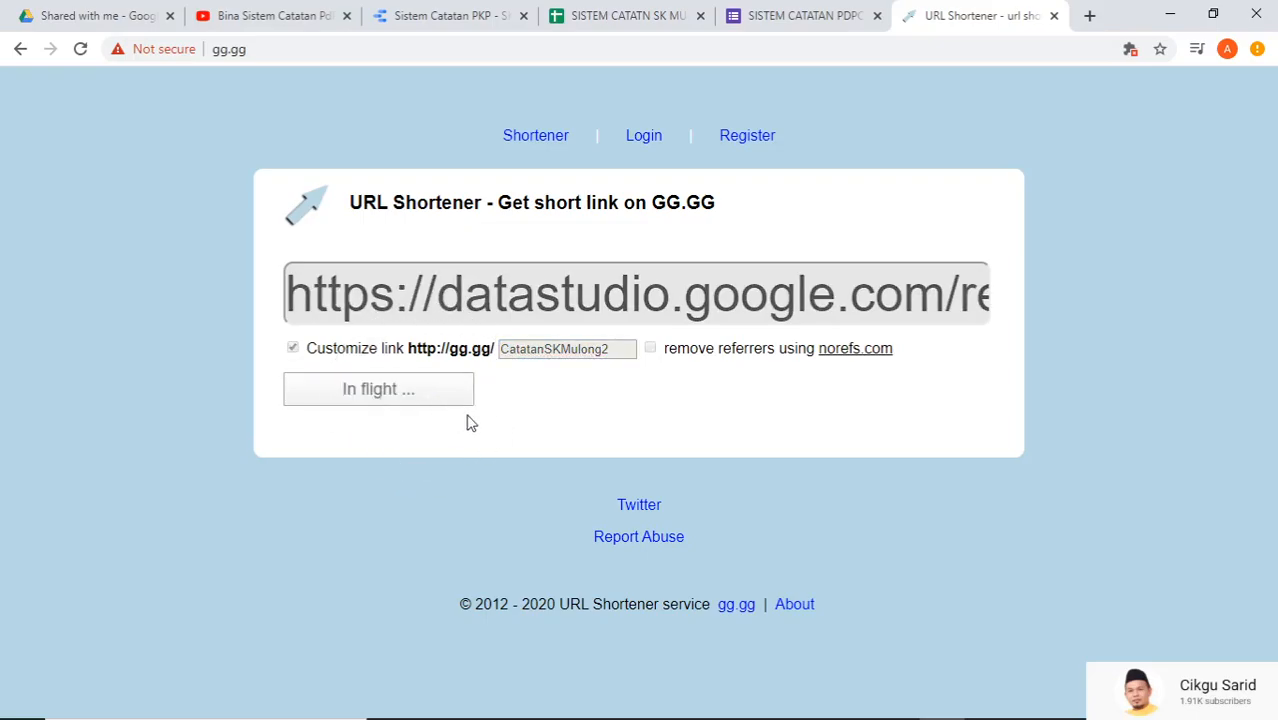
{"action": "left_click_drag", "start_coordinate": [758, 528], "coordinate": [437, 517]}
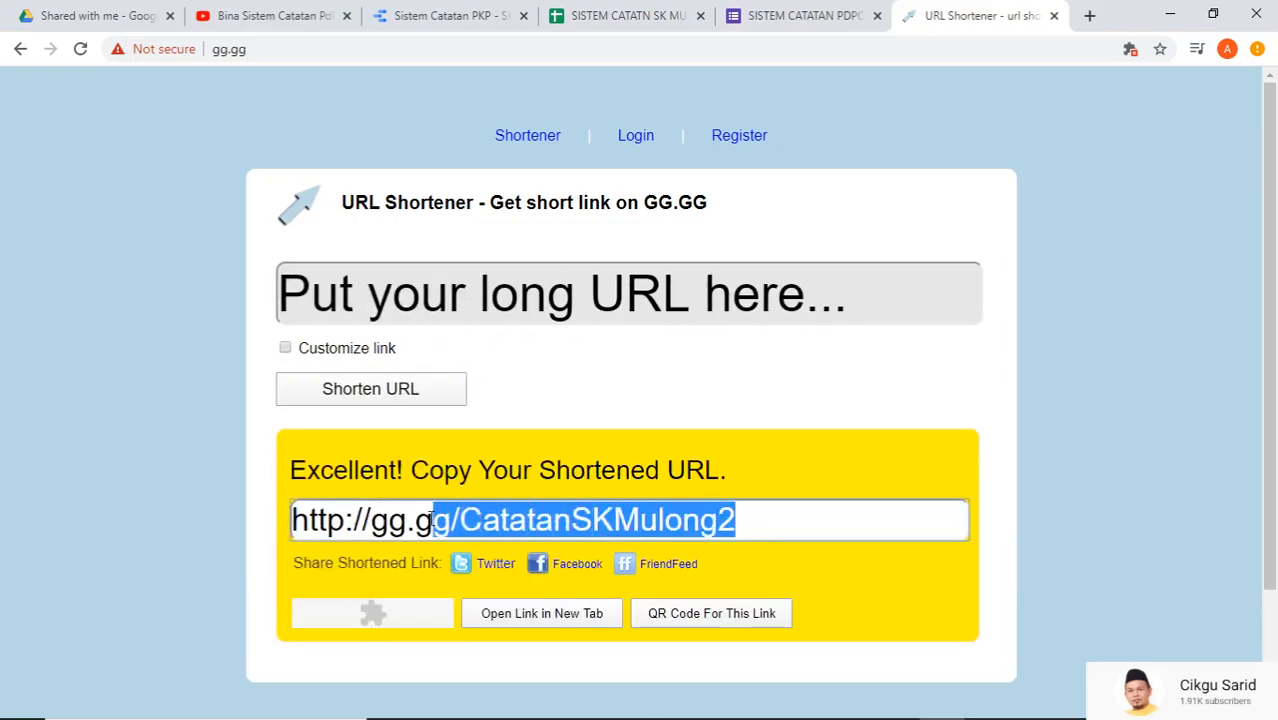
{"action": "left_click_drag", "start_coordinate": [336, 519], "coordinate": [755, 518]}
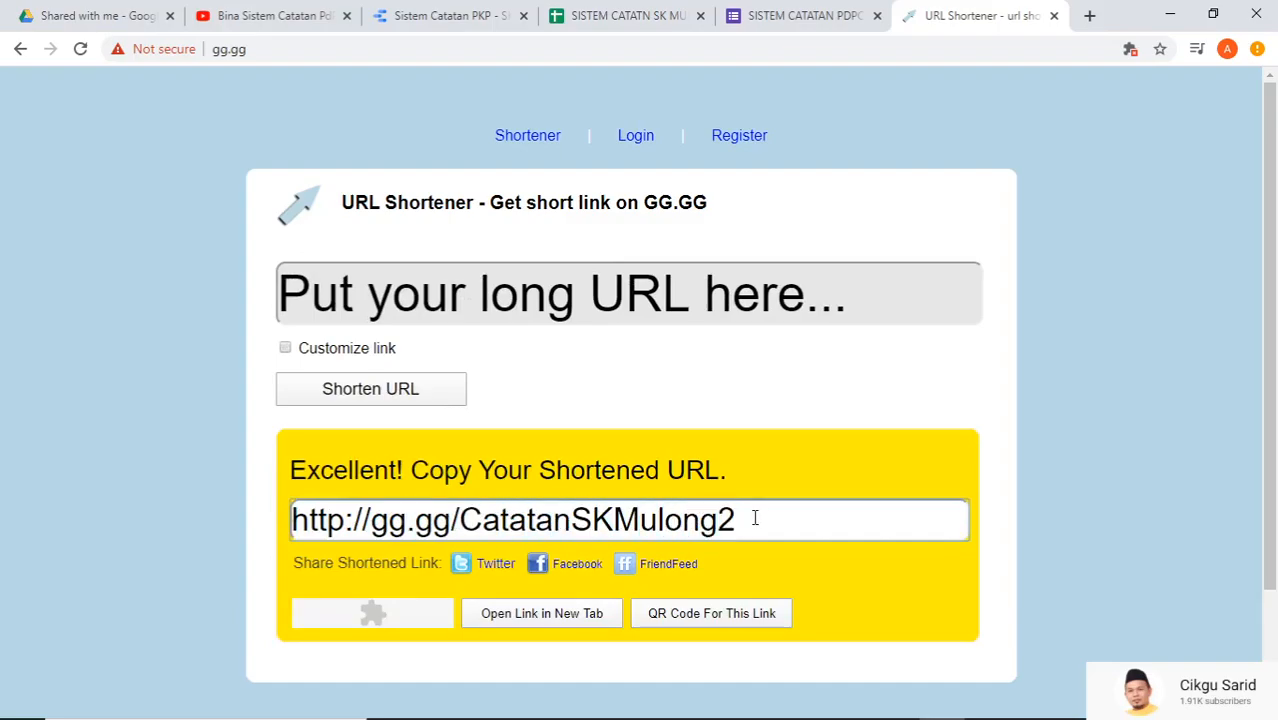
- Return to the report in view mode and open its Catatan Guru form, closing the spreadsheet and form editor tabs
{"action": "left_click", "coordinate": [614, 12]}
{"action": "left_click", "coordinate": [440, 14]}
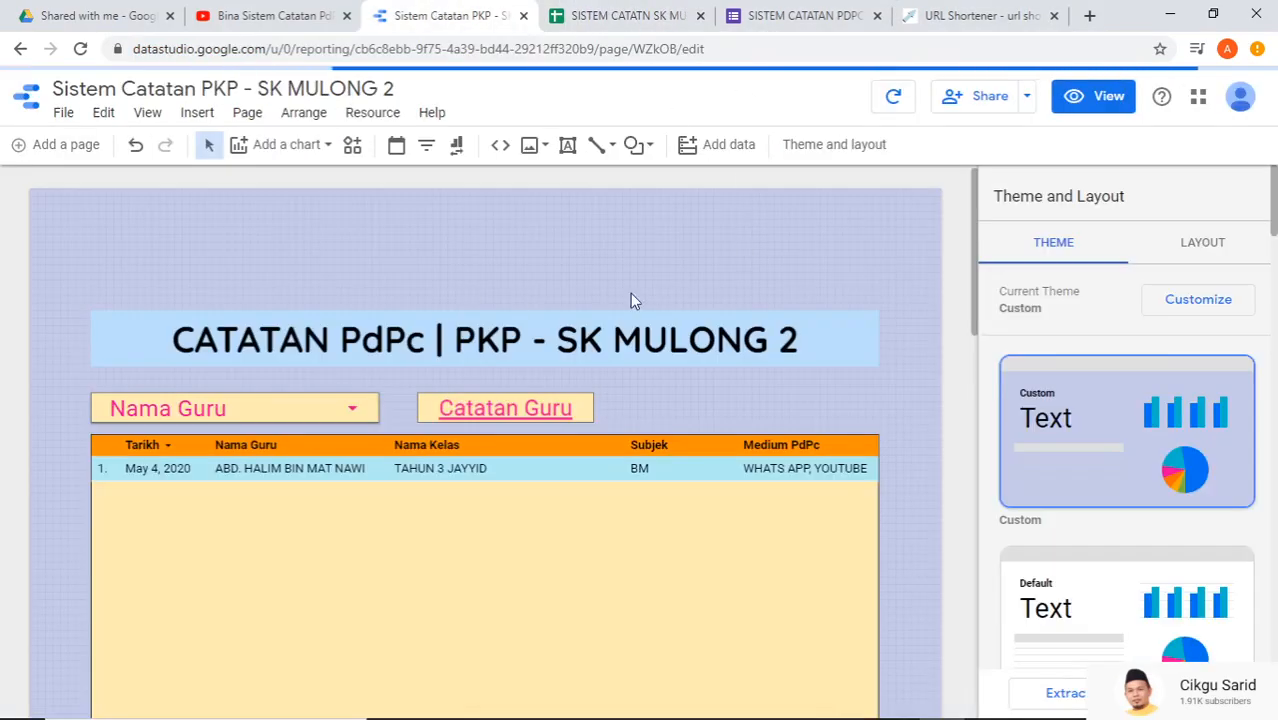
{"action": "left_click", "coordinate": [610, 14]}
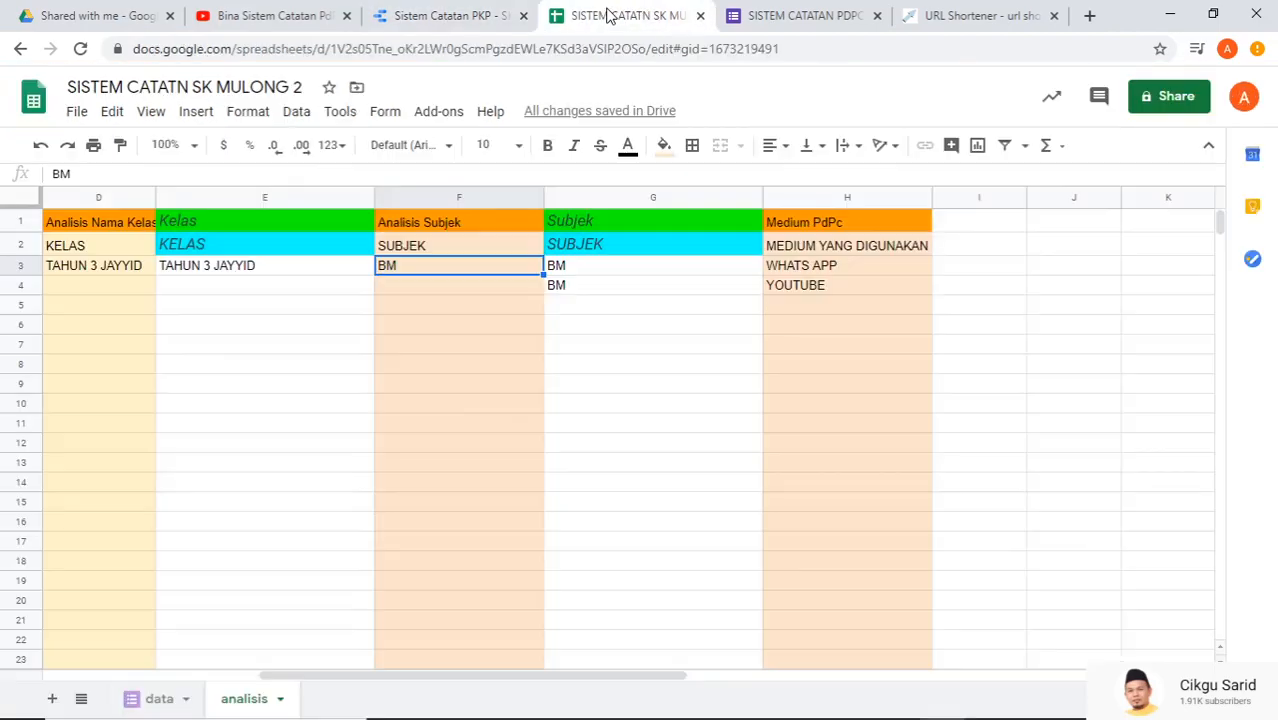
{"action": "left_click", "coordinate": [447, 16]}
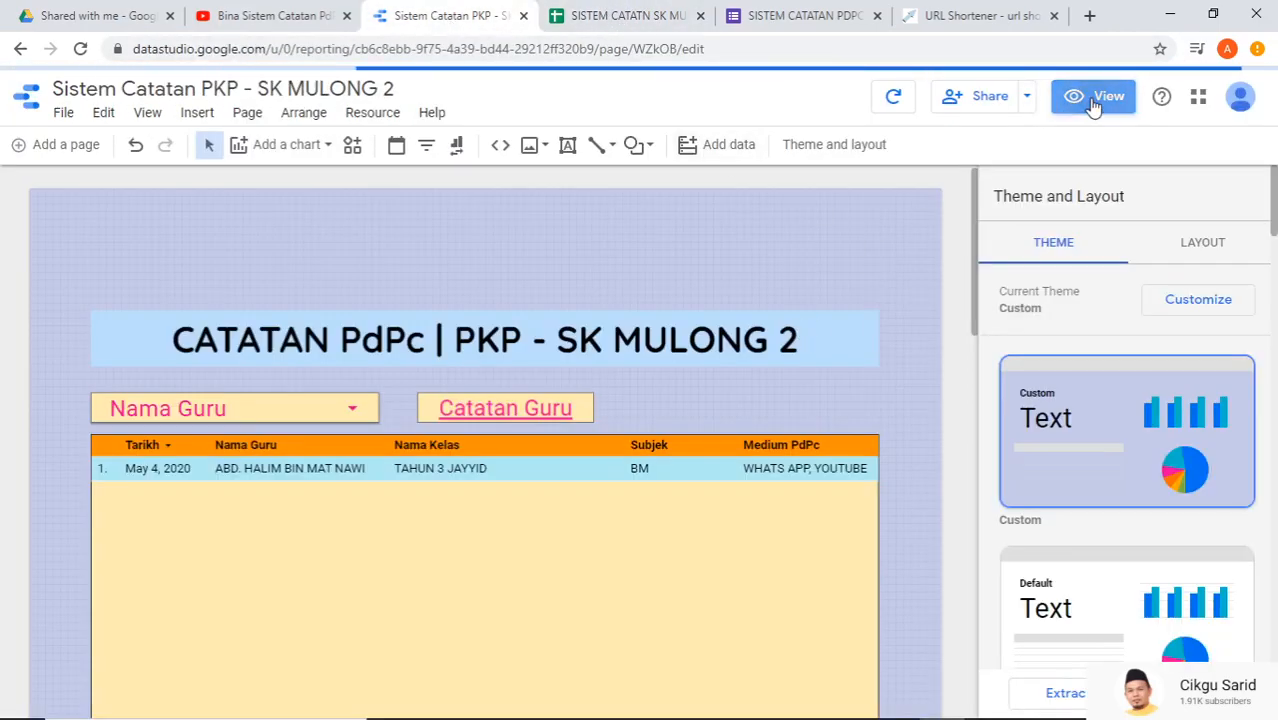
{"action": "left_click", "coordinate": [1073, 94]}
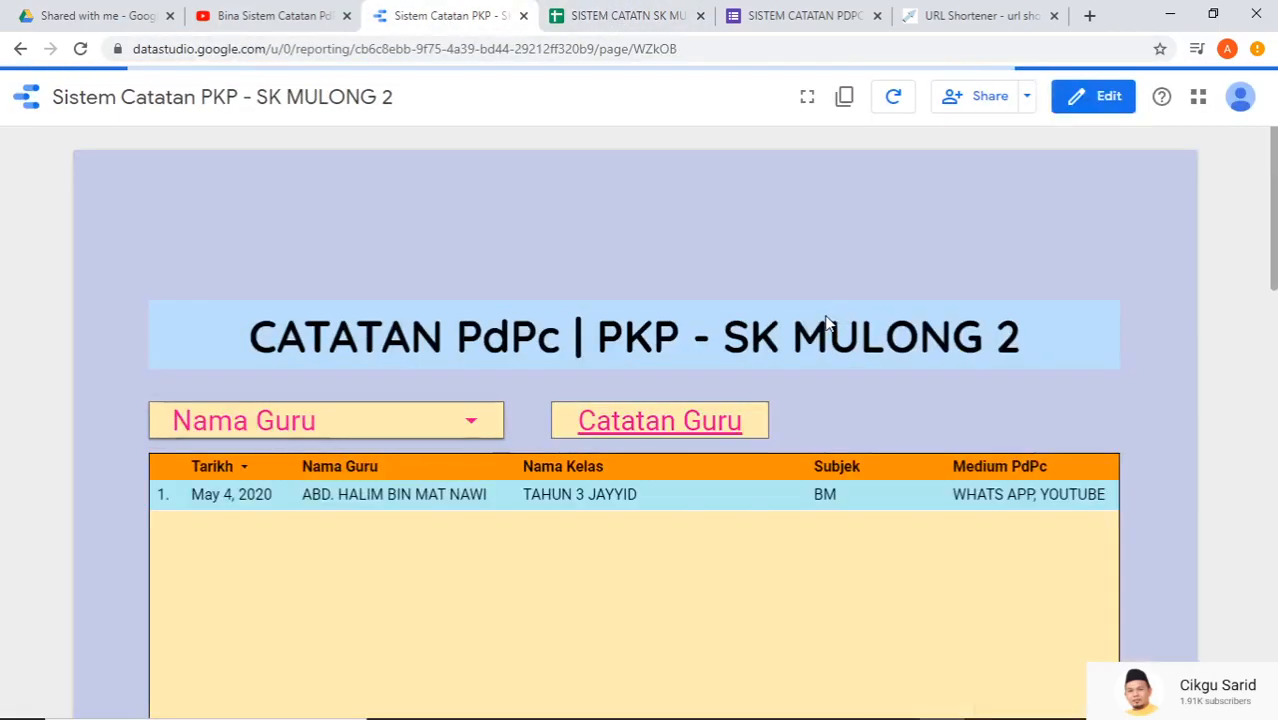
{"action": "left_click", "coordinate": [688, 428]}
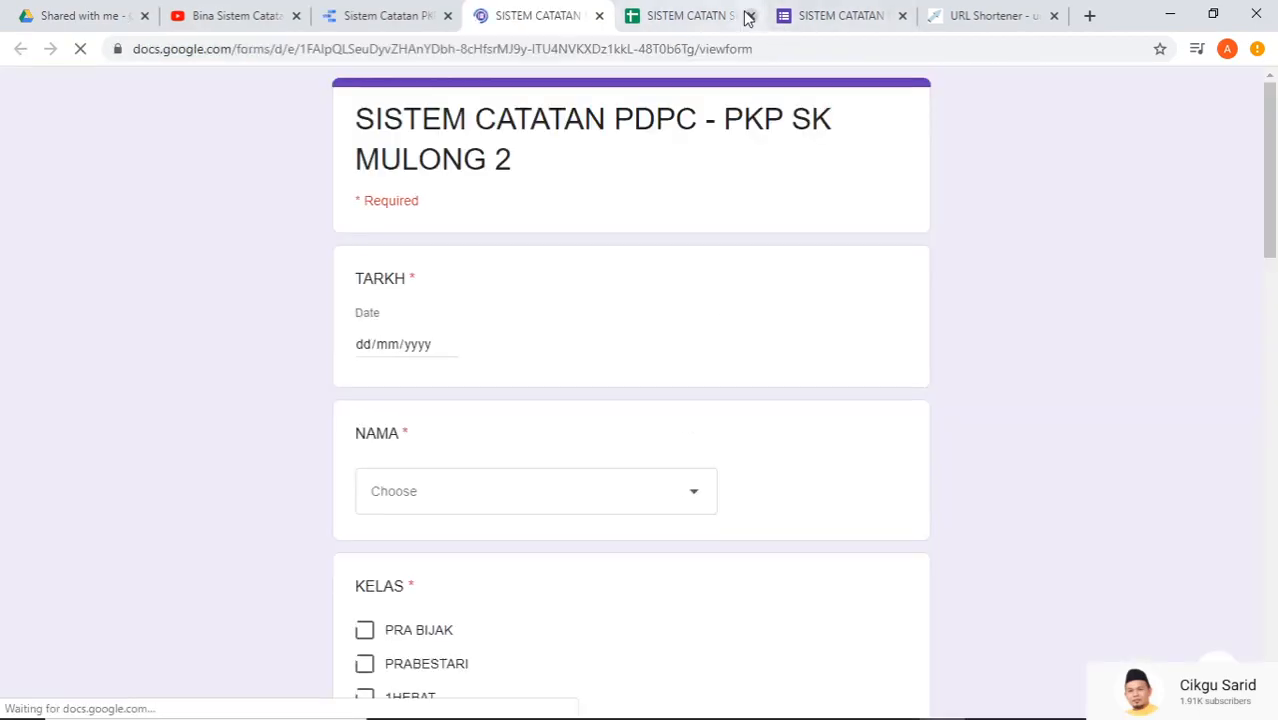
{"action": "left_click", "coordinate": [750, 15]}
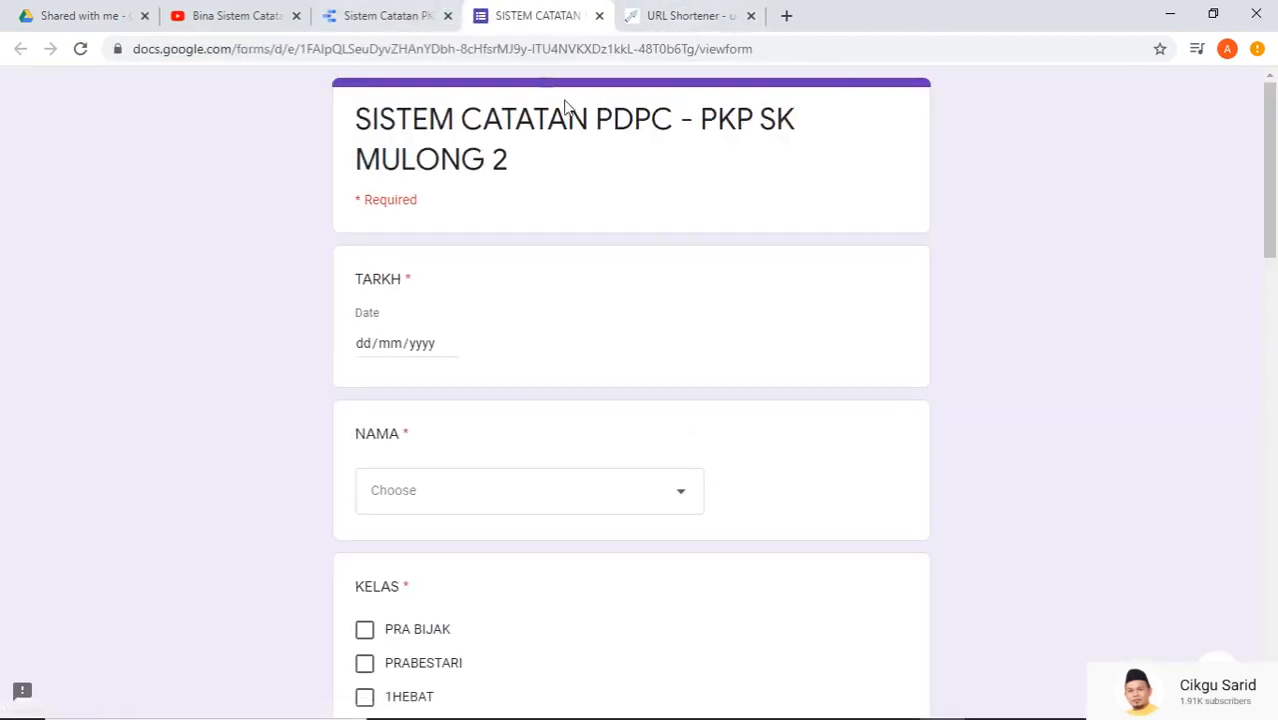
- Set the form's TARKH date to 13/05/2020 and choose a teacher's name under NAMA
{"action": "left_click", "coordinate": [446, 345]}
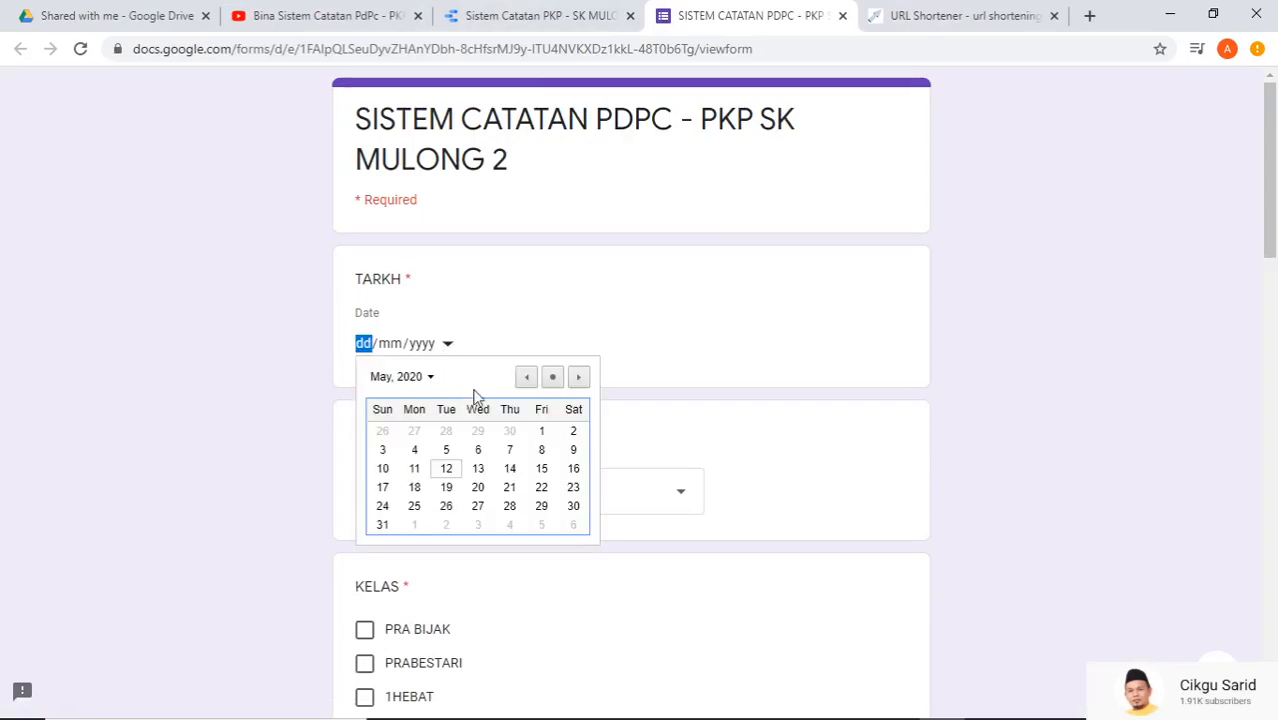
{"action": "left_click", "coordinate": [477, 469]}
{"action": "left_click", "coordinate": [563, 499]}
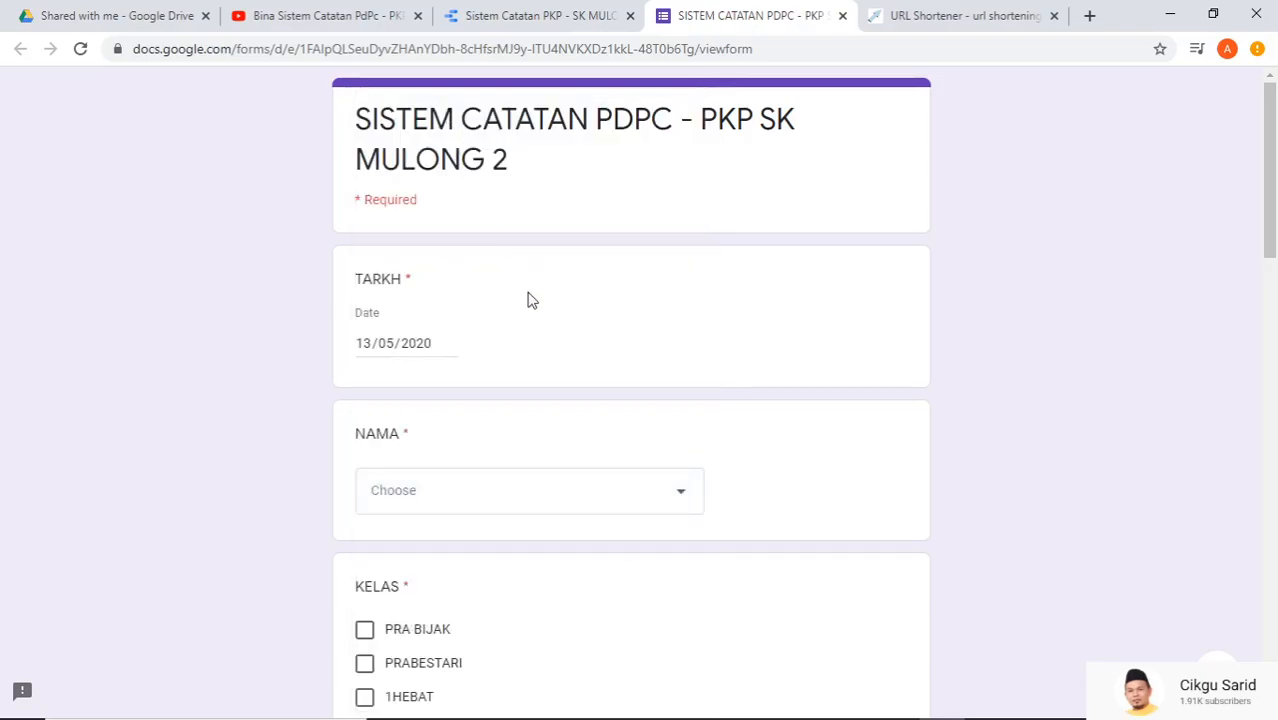
{"action": "left_click", "coordinate": [511, 500]}
{"action": "scroll", "coordinate": [551, 478], "scroll_direction": "down", "scroll_amount": 8}
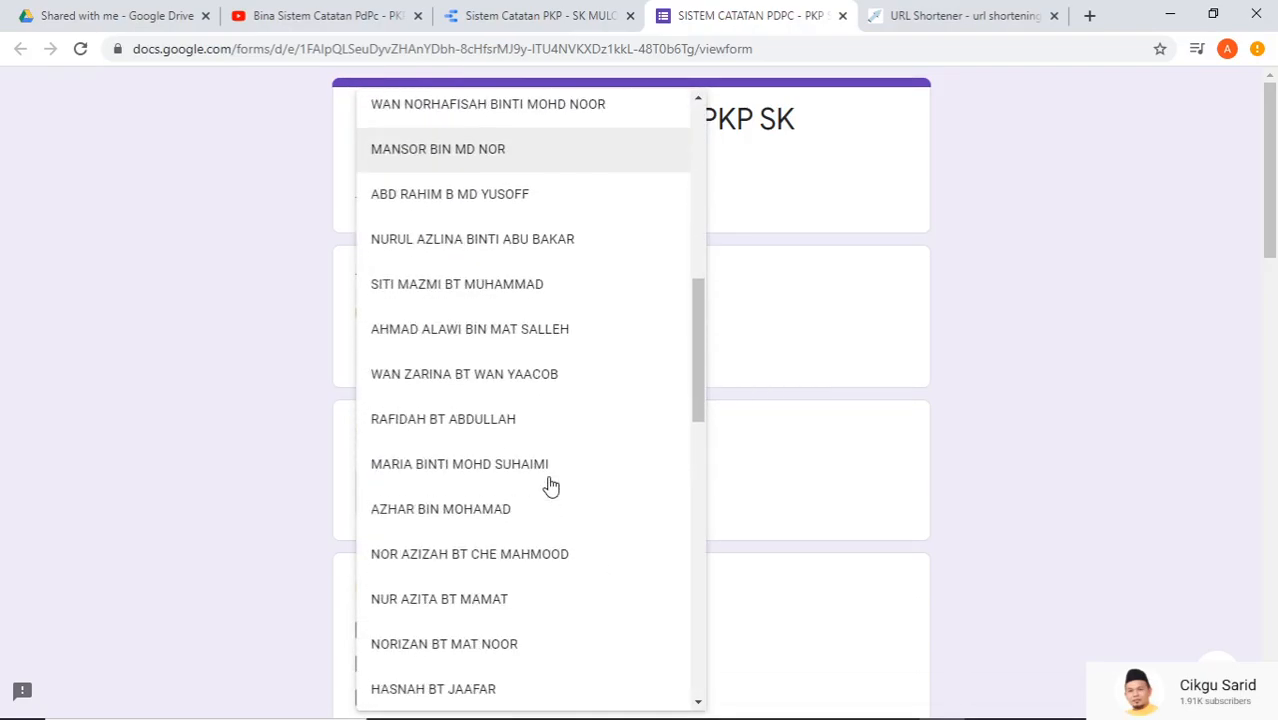
{"action": "scroll", "coordinate": [549, 485], "scroll_direction": "up", "scroll_amount": 2}
{"action": "left_click", "coordinate": [455, 160]}
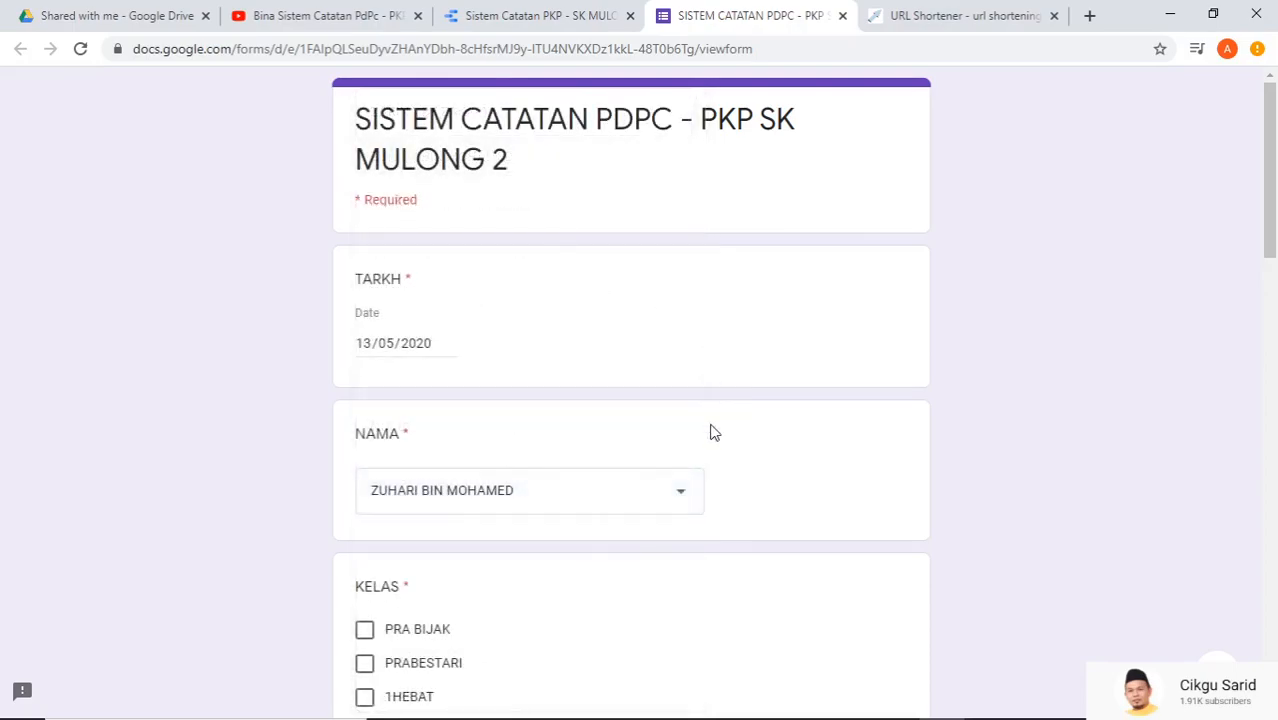
- Choose class 4RAJIN, subject BM and the media WHATS APP and YOUTUBE, and submit the form response
{"action": "scroll", "coordinate": [545, 500], "scroll_direction": "down", "scroll_amount": 1}
{"action": "scroll", "coordinate": [545, 515], "scroll_direction": "down", "scroll_amount": 7}
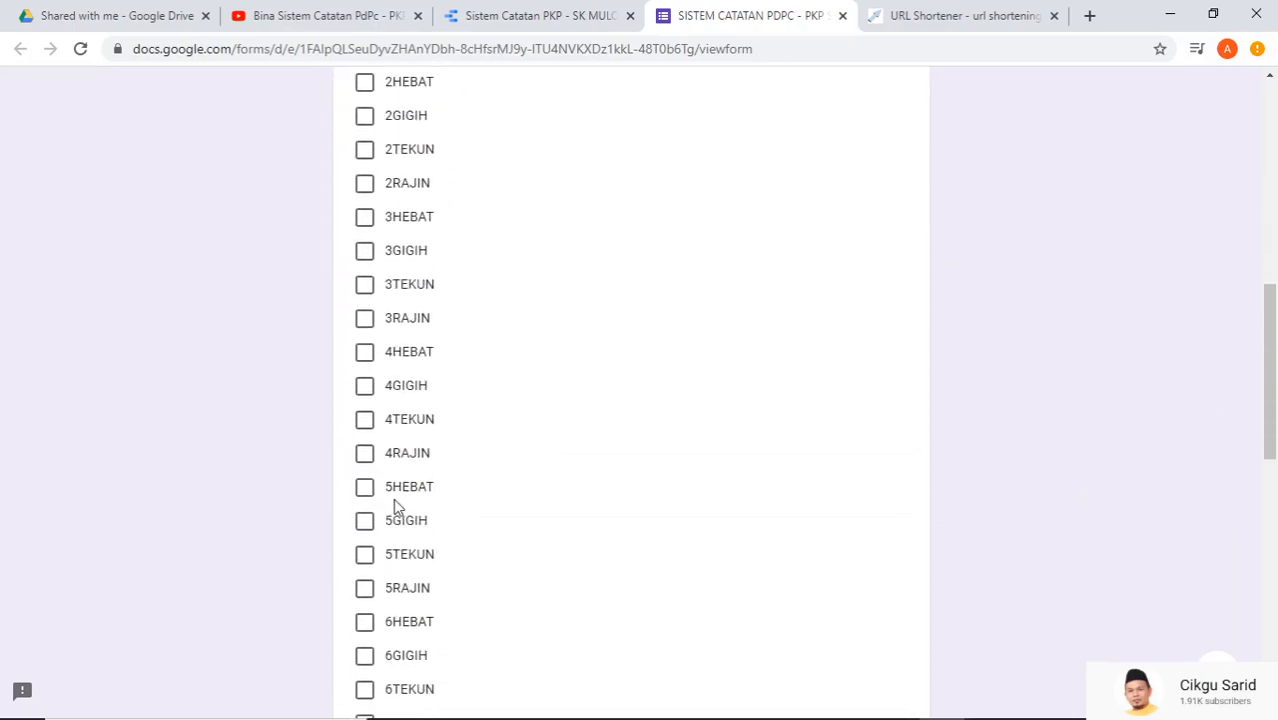
{"action": "left_click", "coordinate": [365, 454]}
{"action": "scroll", "coordinate": [494, 486], "scroll_direction": "down", "scroll_amount": 7}
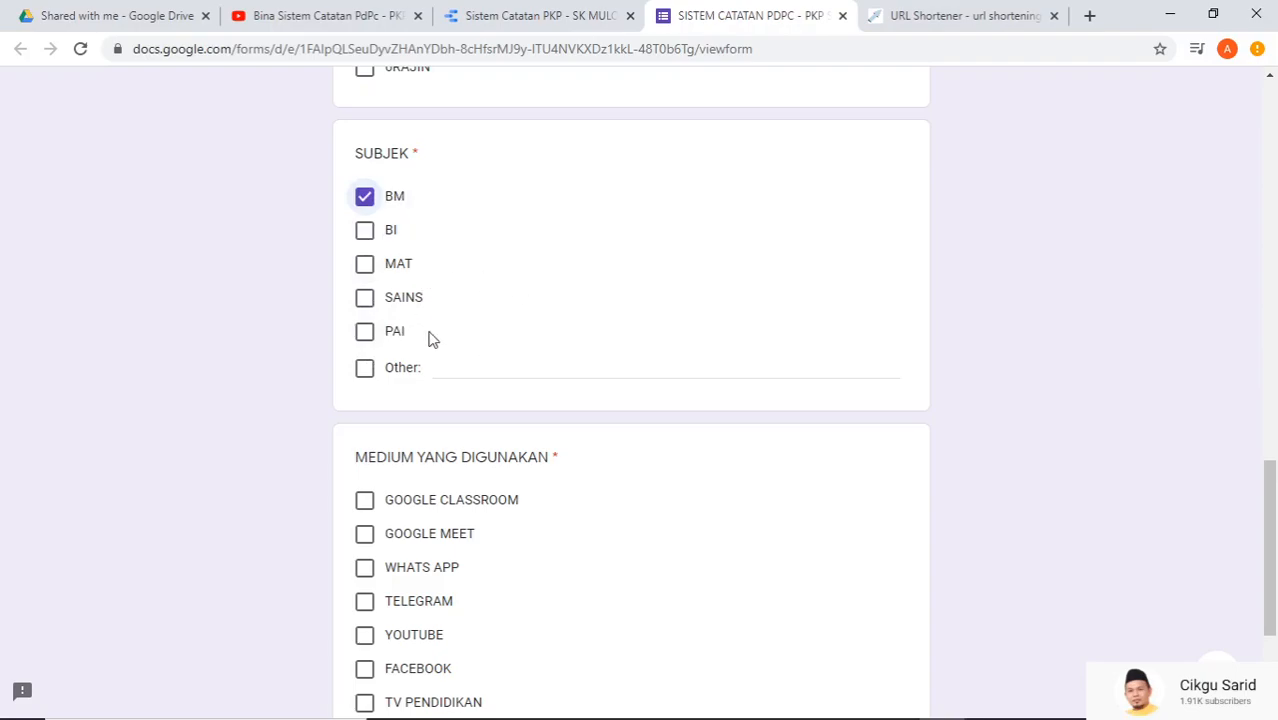
{"action": "scroll", "coordinate": [418, 446], "scroll_direction": "down", "scroll_amount": 2}
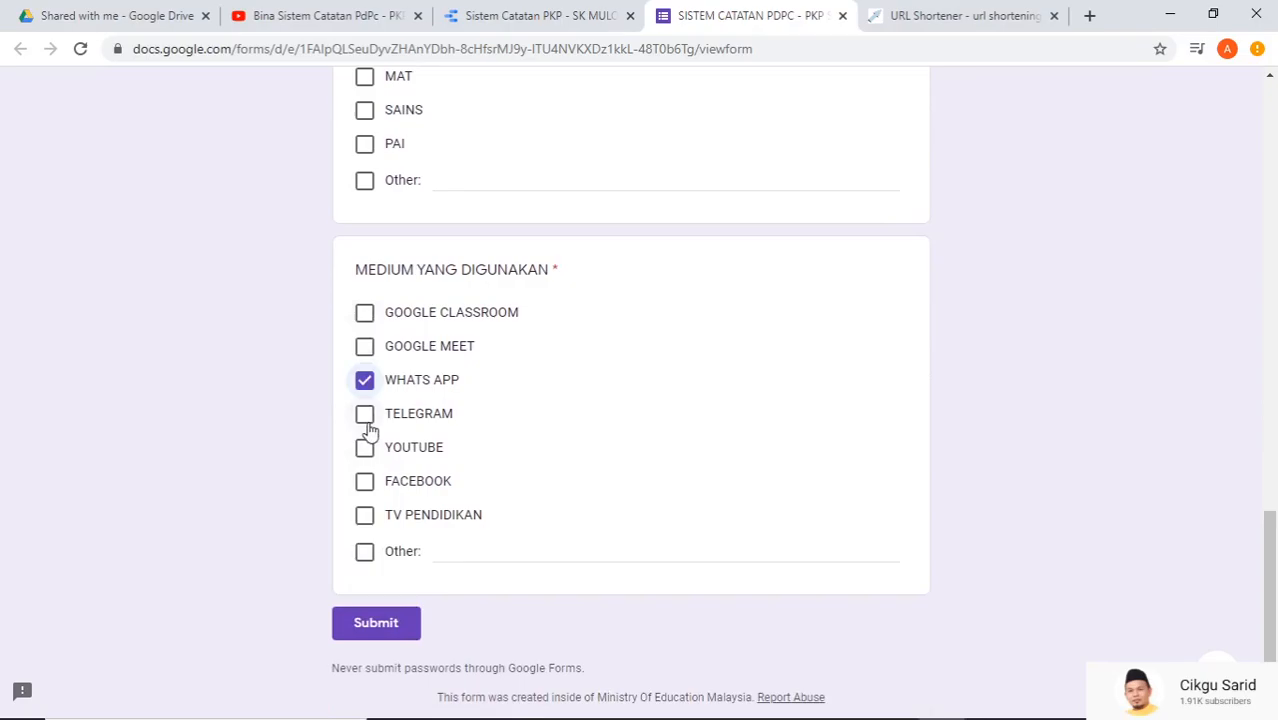
{"action": "left_click", "coordinate": [386, 630]}
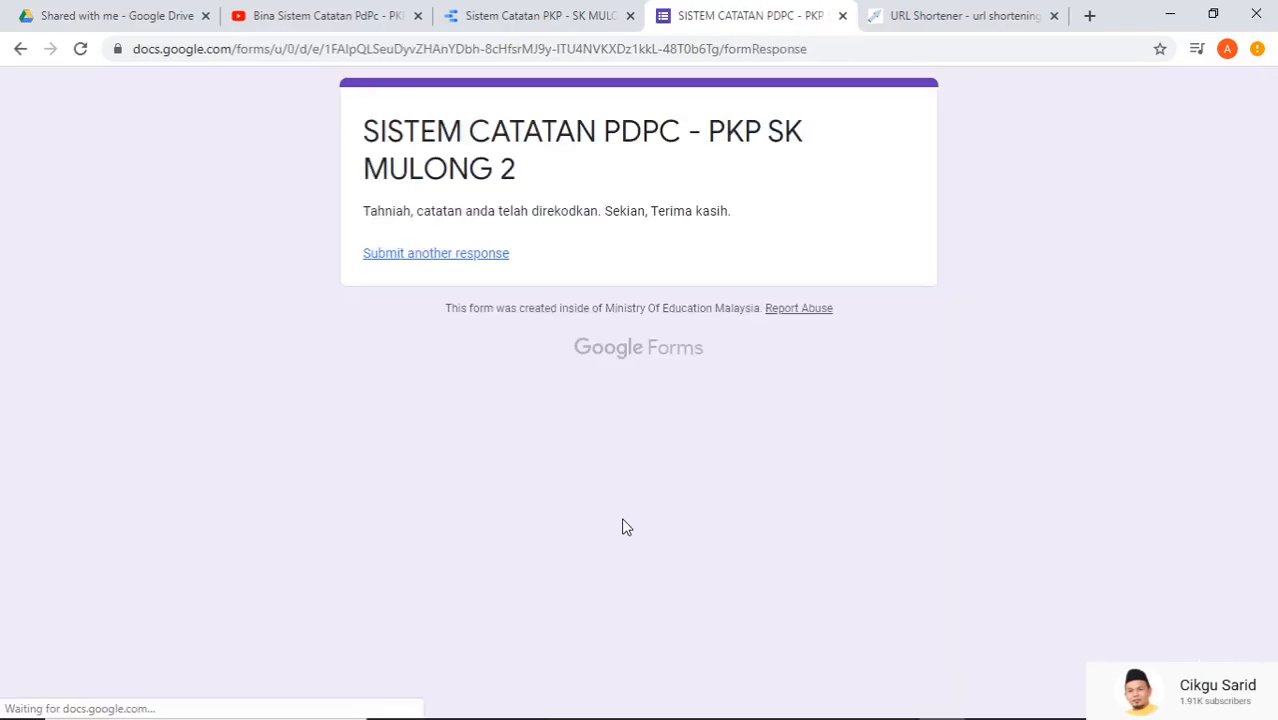
- Refresh the report's data and examine the record table and the subject, medium and class charts for the submitted entry
{"action": "left_click", "coordinate": [568, 26]}
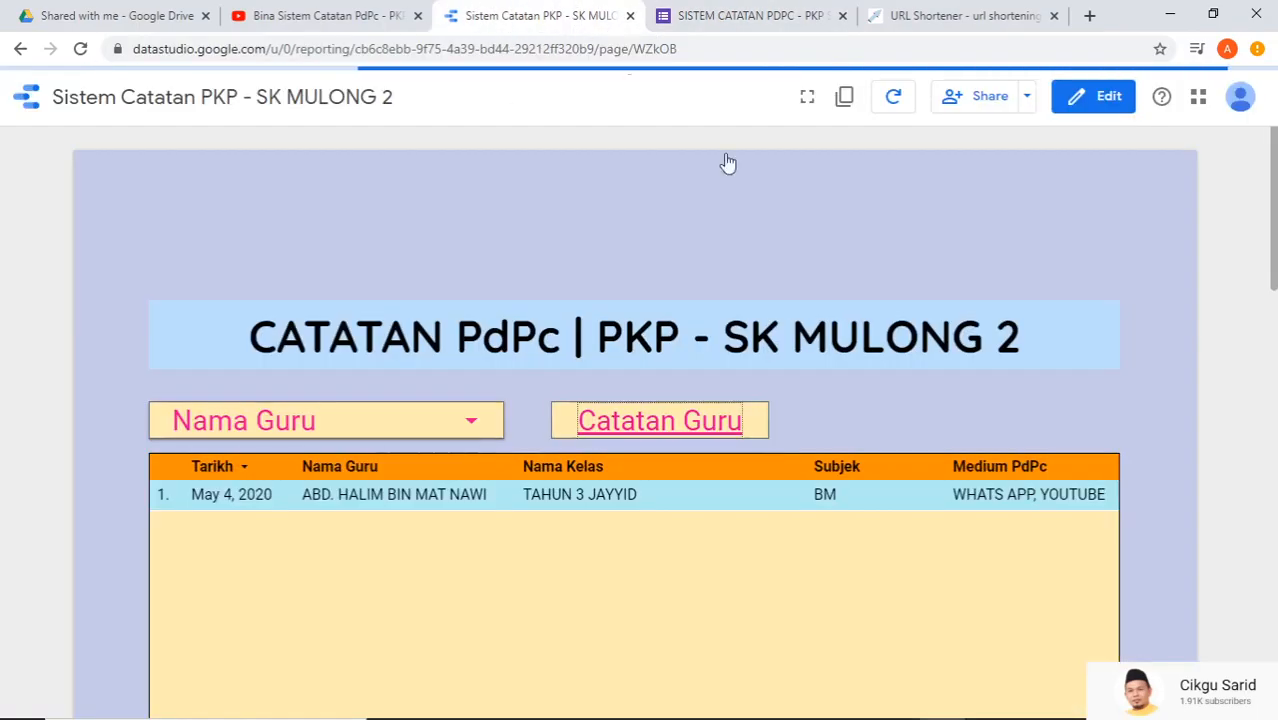
{"action": "left_click", "coordinate": [900, 104]}
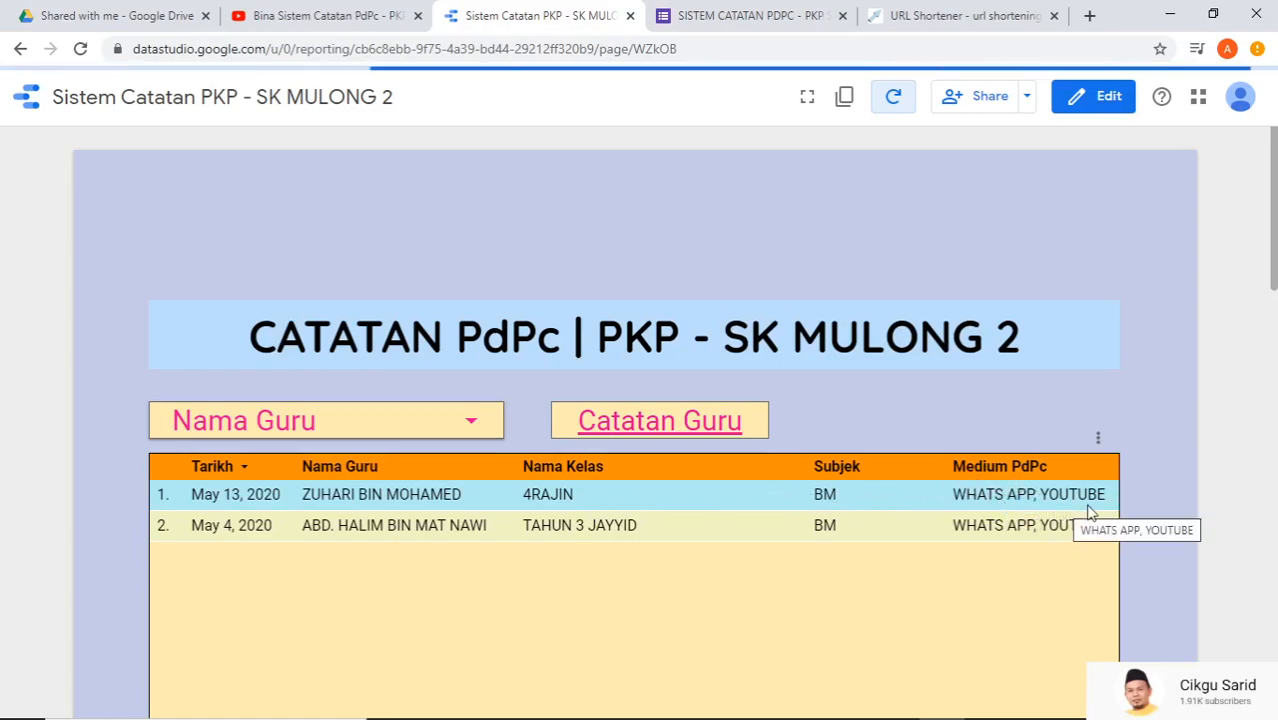
{"action": "scroll", "coordinate": [1185, 355], "scroll_direction": "down", "scroll_amount": 5}
{"action": "scroll", "coordinate": [1188, 370], "scroll_direction": "down", "scroll_amount": 2}
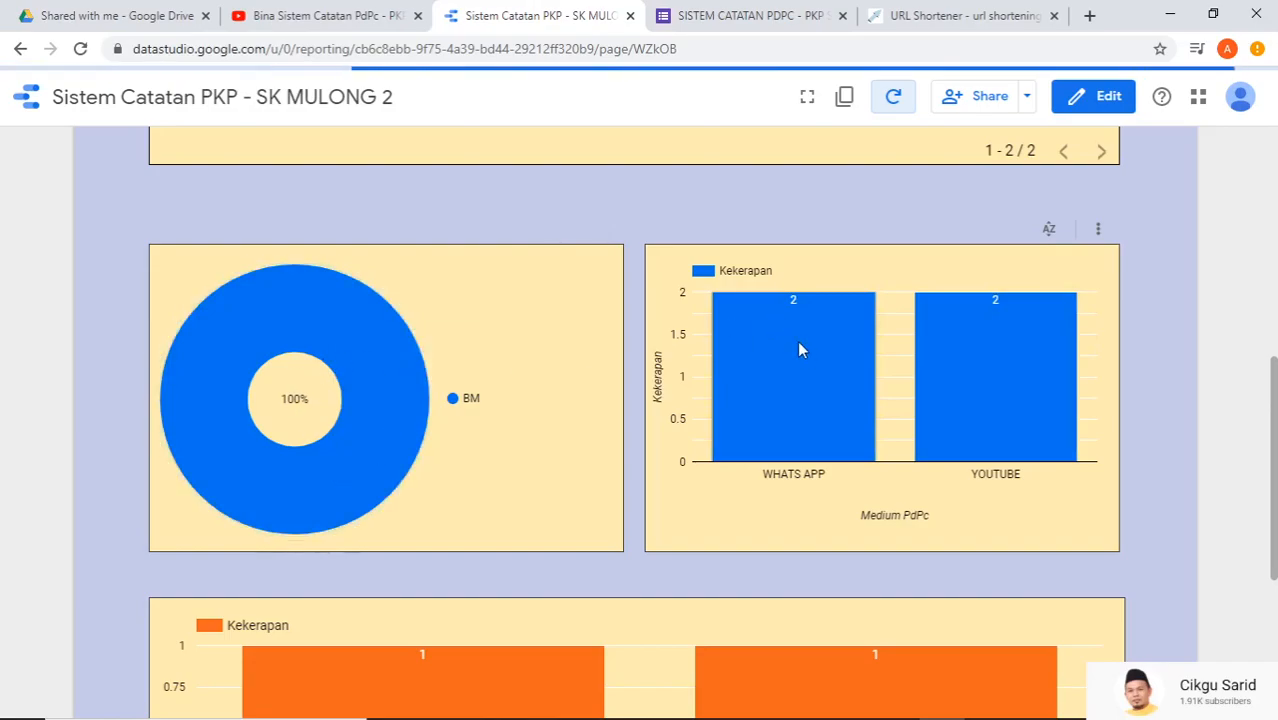
{"action": "scroll", "coordinate": [787, 341], "scroll_direction": "down", "scroll_amount": 3}
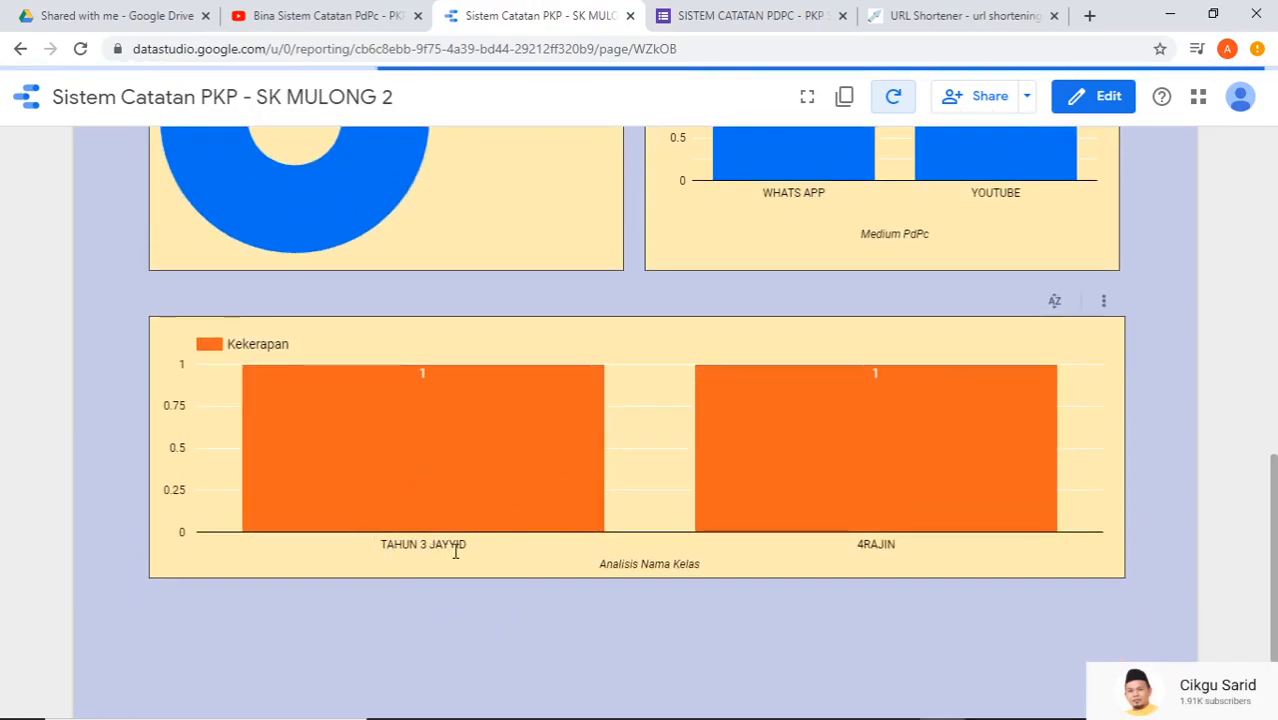
{"action": "left_click", "coordinate": [819, 420]}
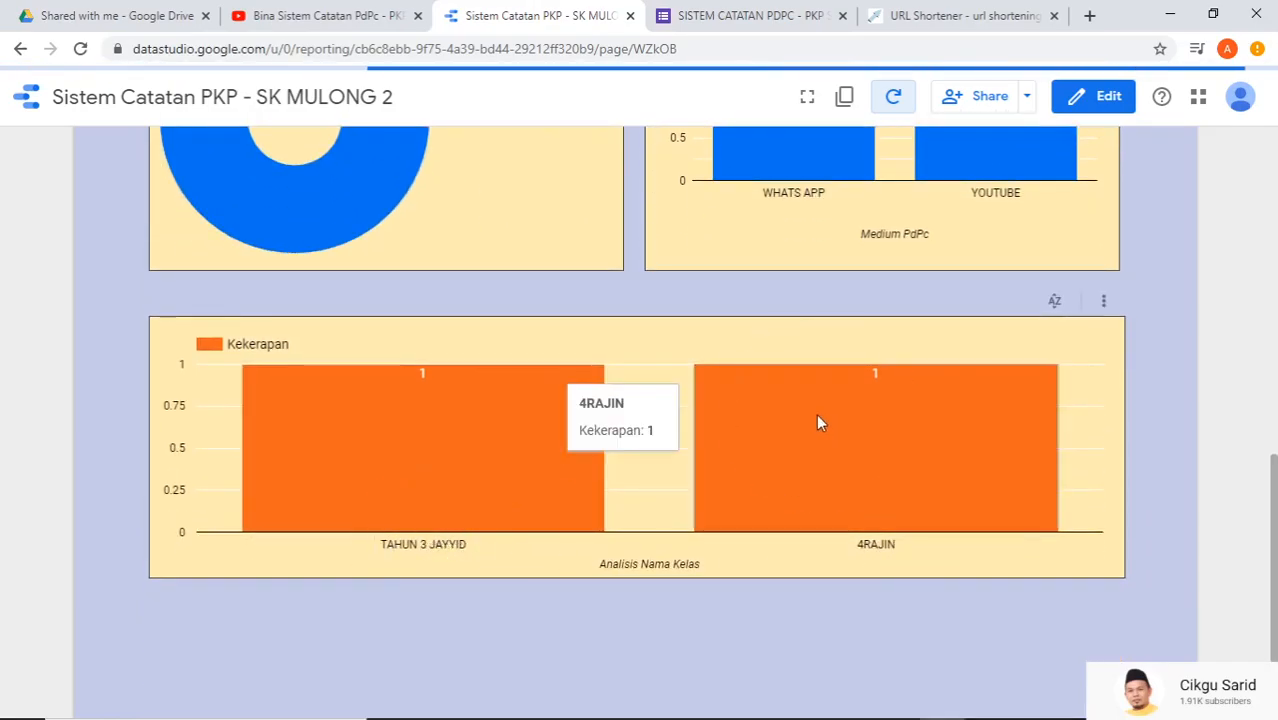
- Reopen the form, open its editor's responses and the linked response spreadsheet, and close the URL shortener tab
{"action": "scroll", "coordinate": [670, 258], "scroll_direction": "up", "scroll_amount": 1}
{"action": "scroll", "coordinate": [668, 258], "scroll_direction": "up", "scroll_amount": 10}
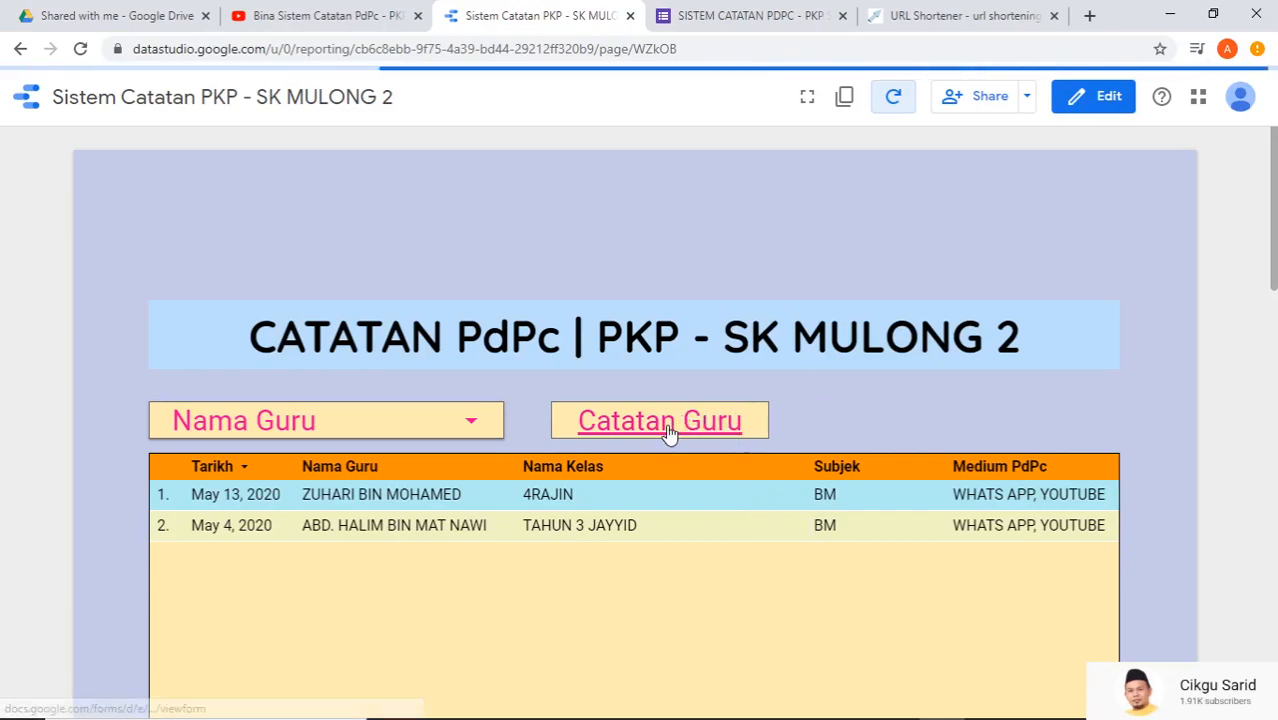
{"action": "left_click", "coordinate": [755, 15]}
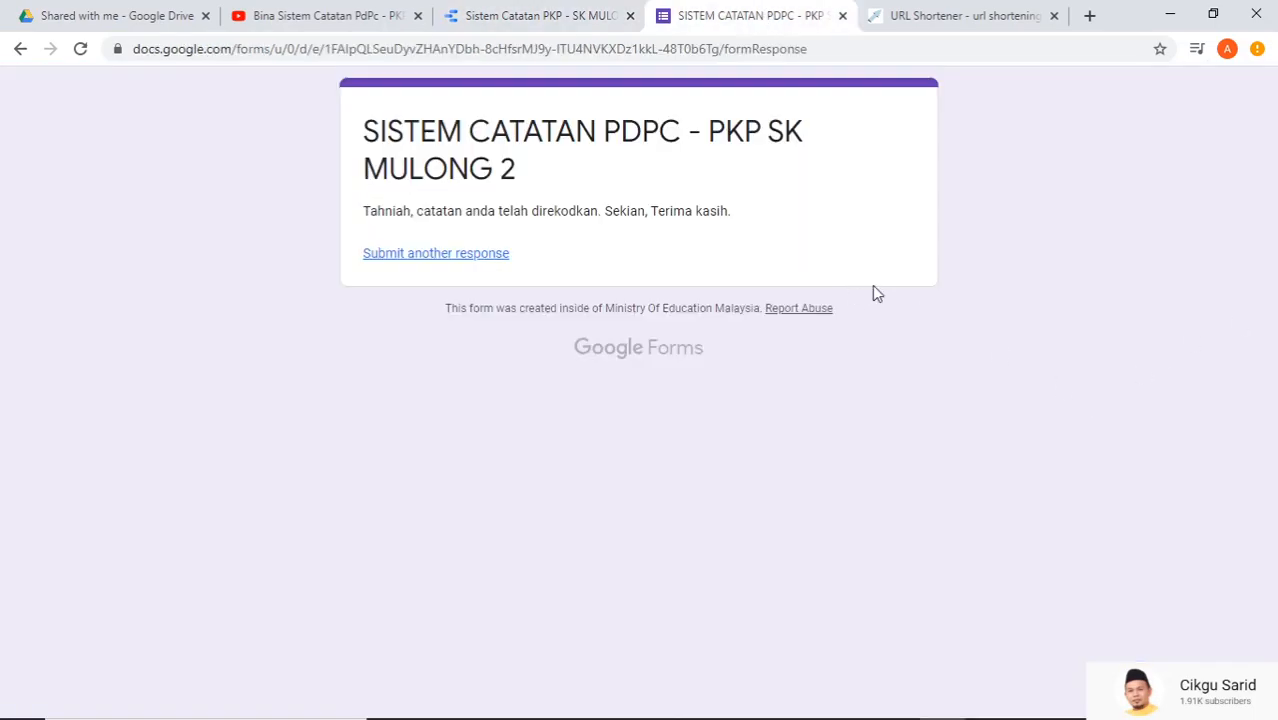
{"action": "left_click", "coordinate": [460, 258]}
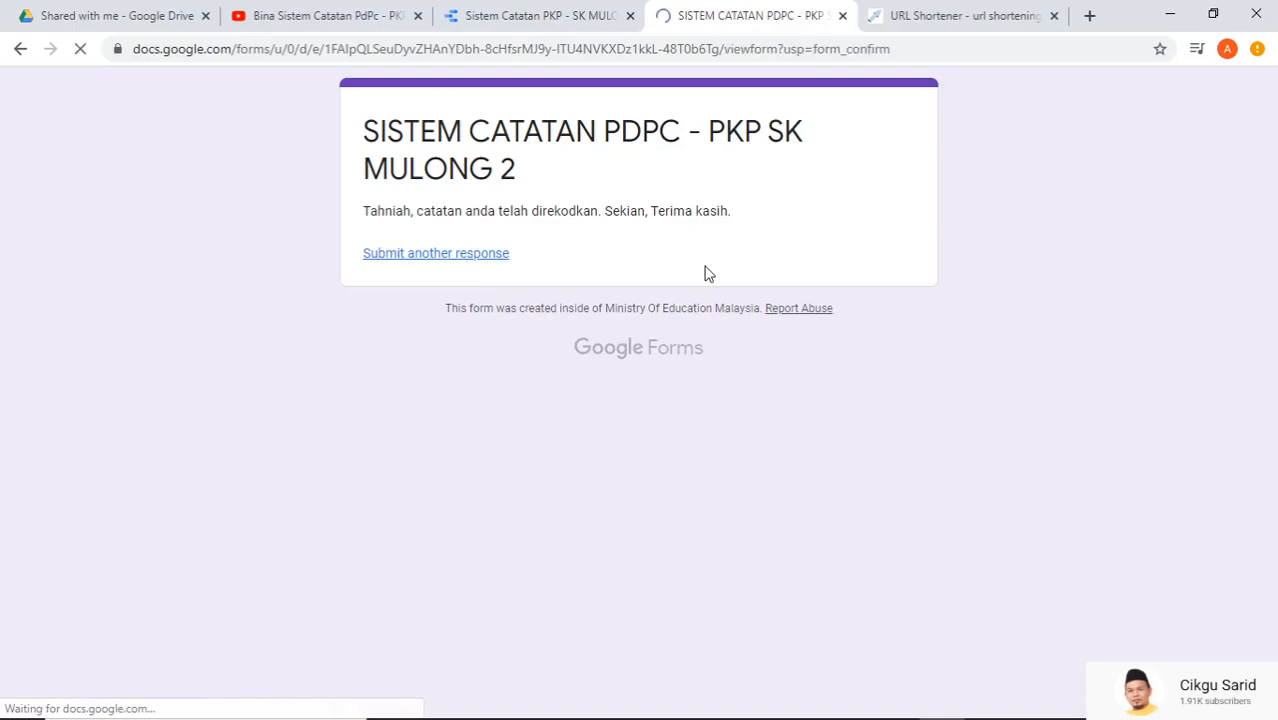
{"action": "left_click", "coordinate": [1215, 655]}
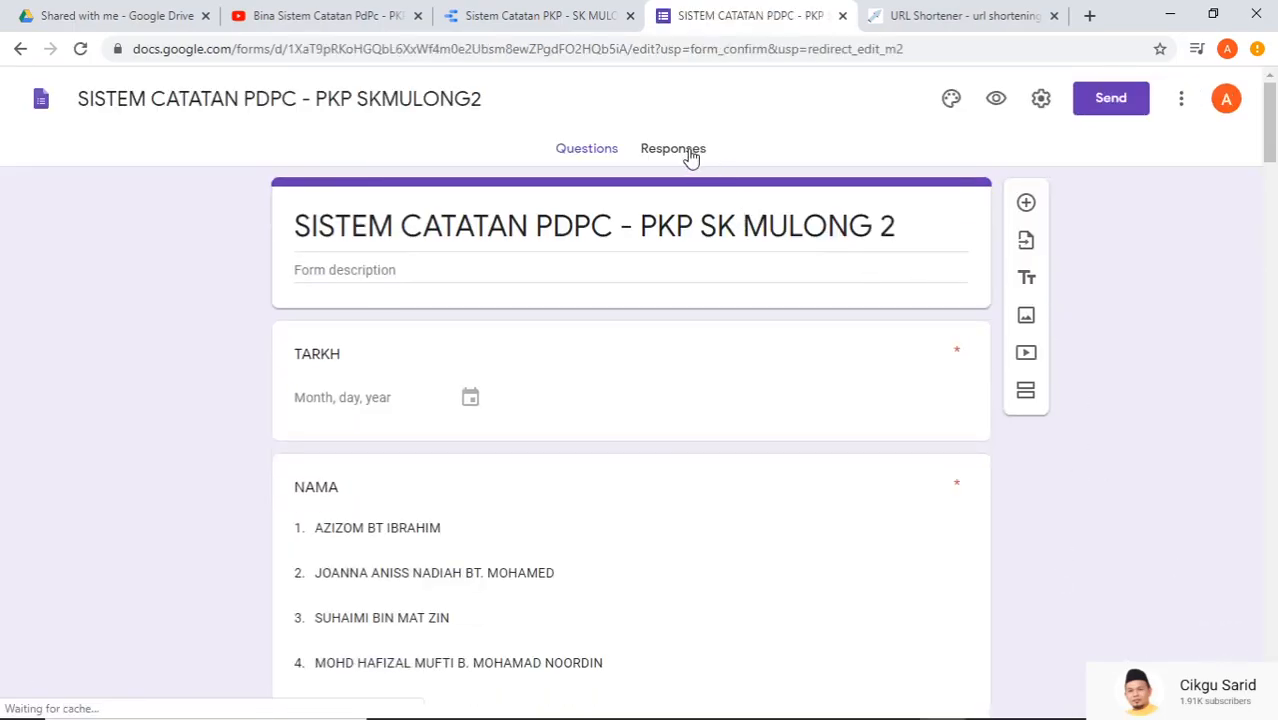
{"action": "left_click", "coordinate": [673, 149]}
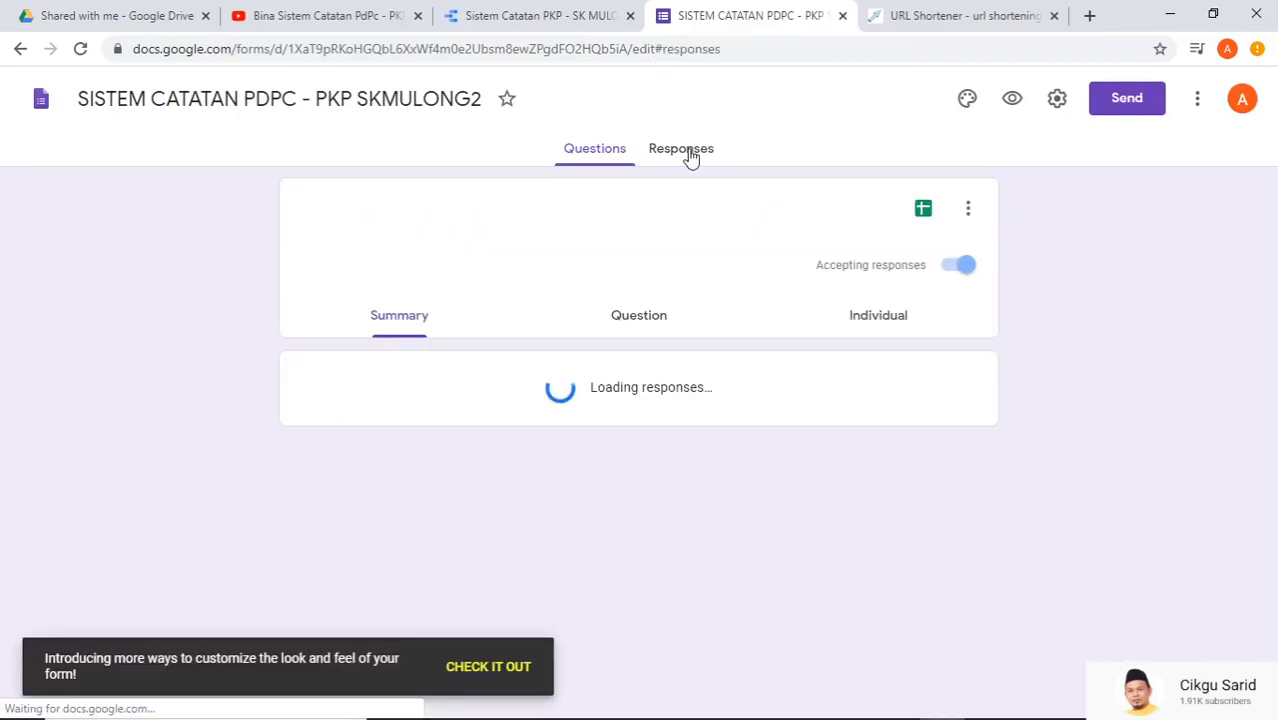
{"action": "left_click", "coordinate": [917, 210]}
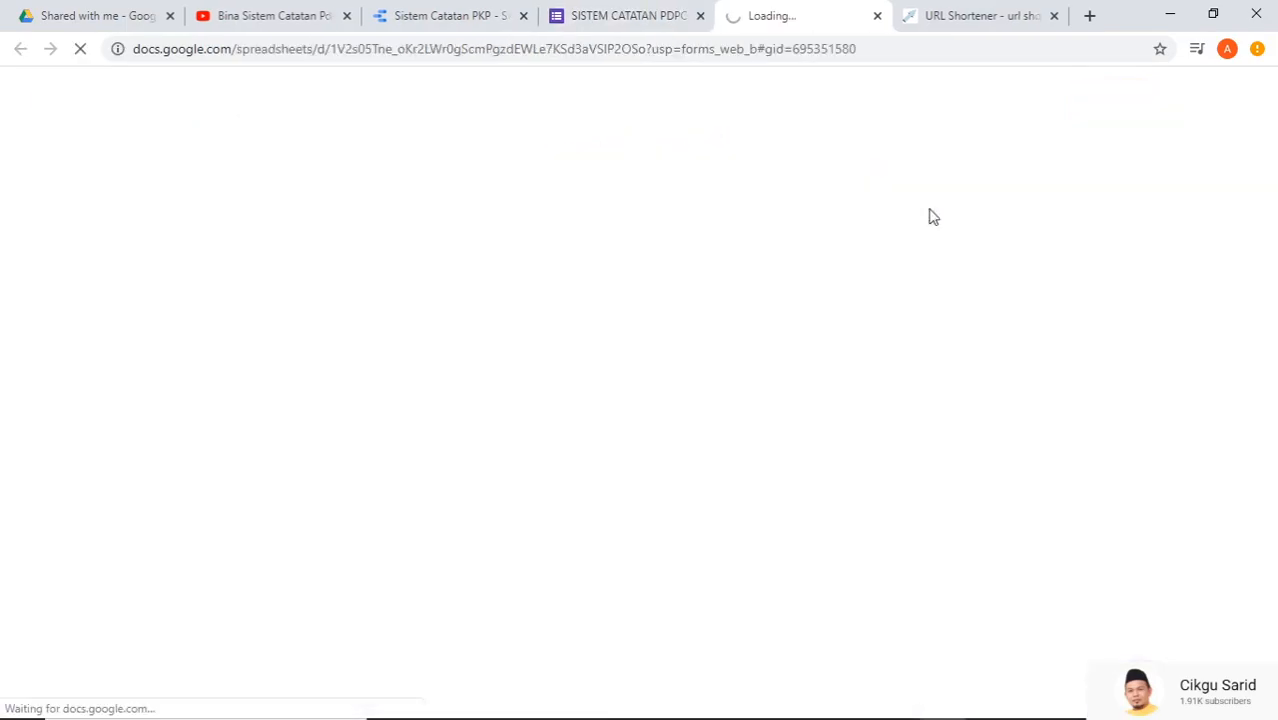
{"action": "left_click", "coordinate": [1053, 15]}
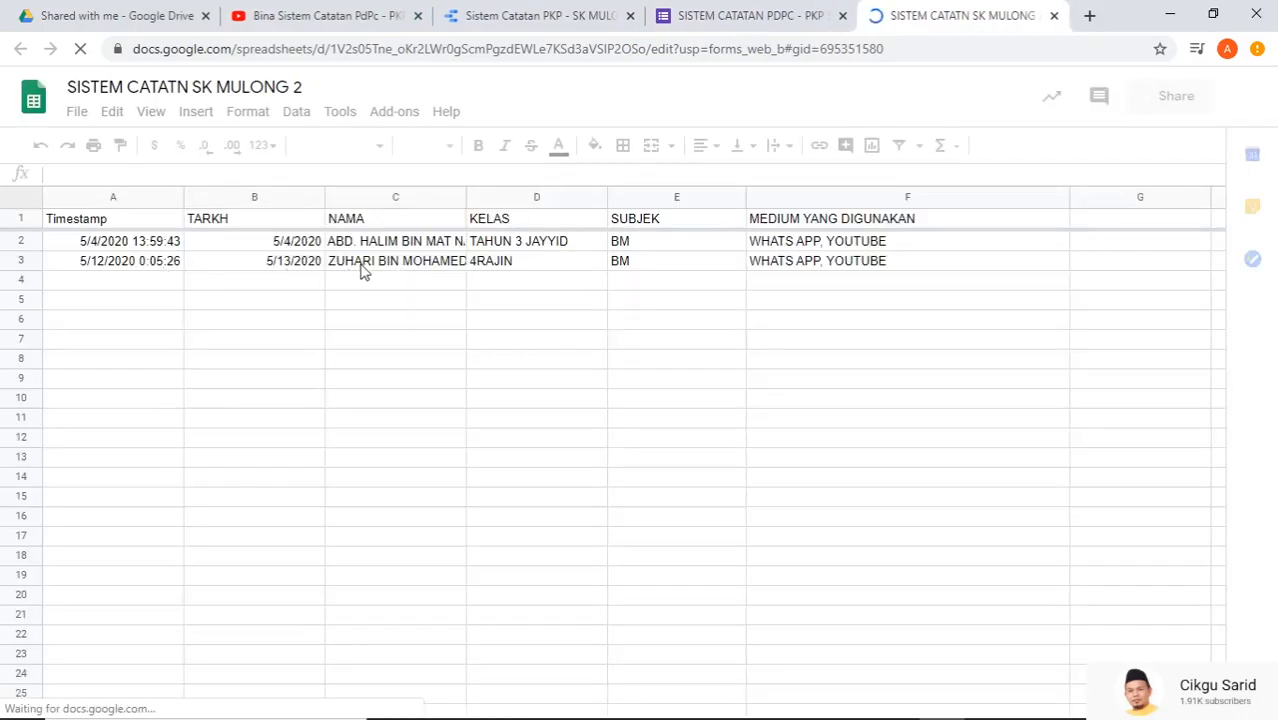
- Delete row 2, the 5/4/2020 entry for TAHUN 3 JAYYID, from the data sheet
{"action": "left_click", "coordinate": [27, 247]}
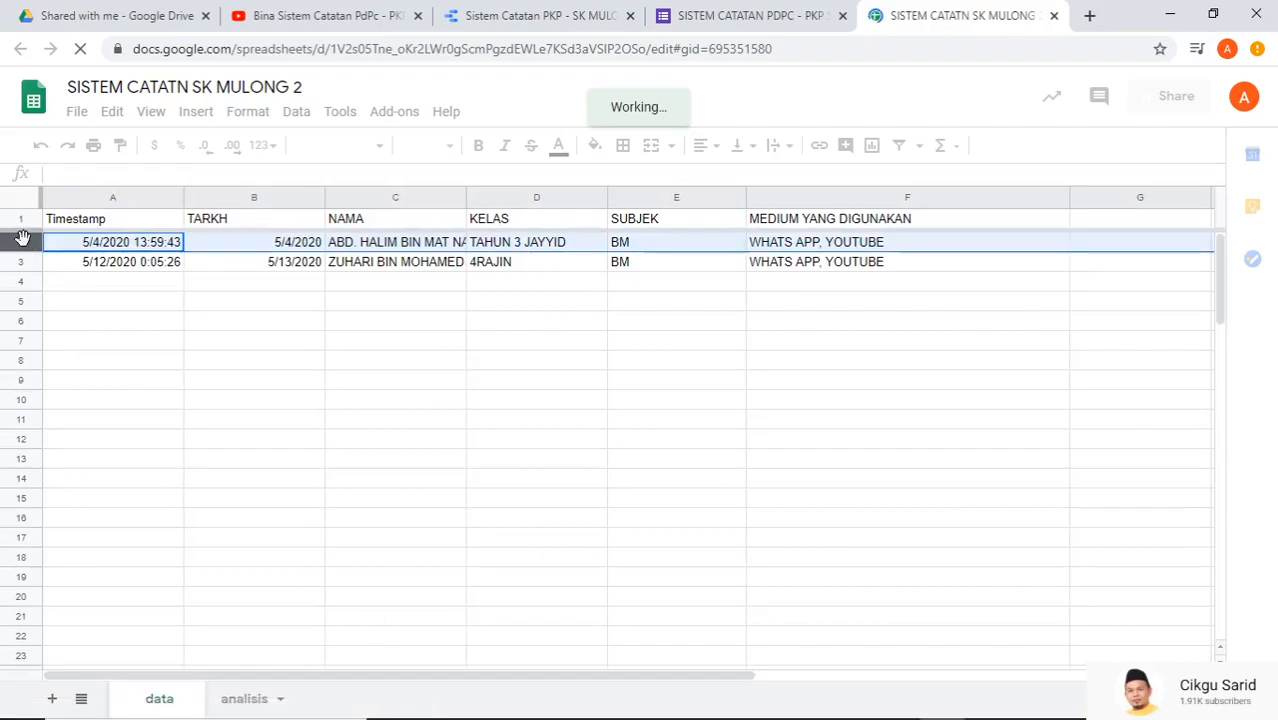
{"action": "right_click", "coordinate": [26, 245]}
{"action": "left_click", "coordinate": [88, 353]}
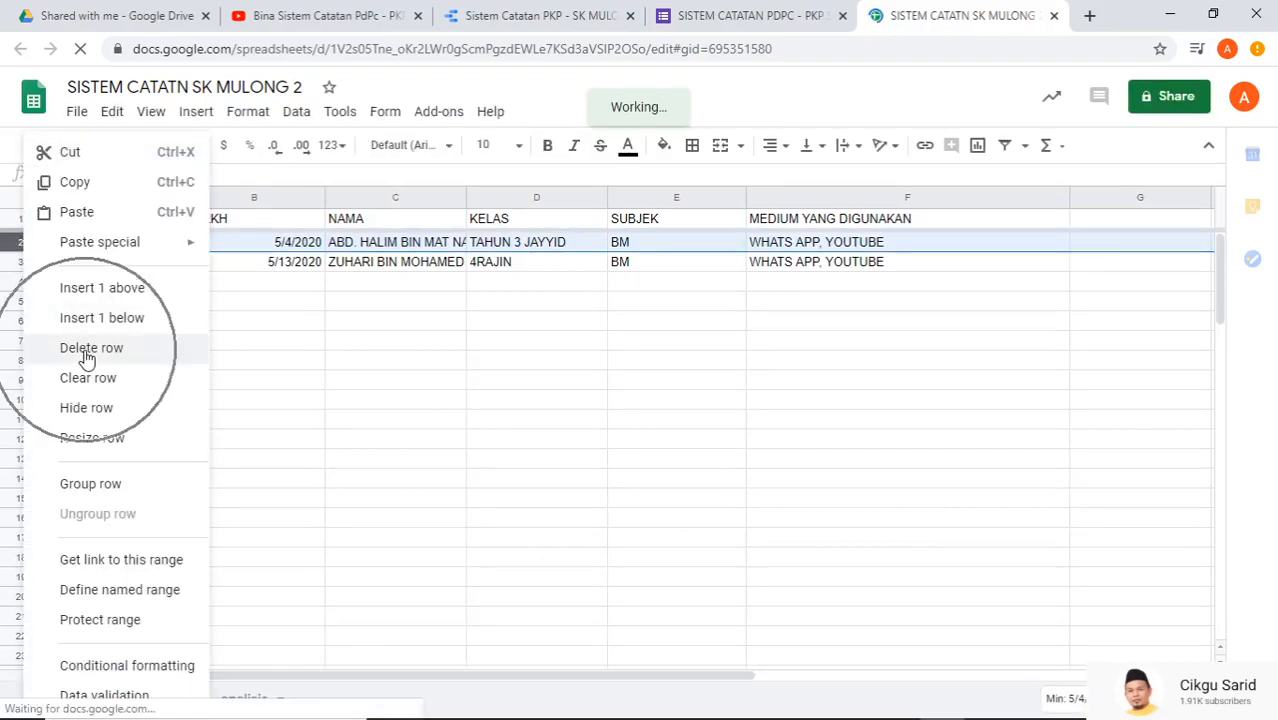
{"action": "left_click", "coordinate": [560, 386]}
- Return to the Sistem Catatan PKP - SK MULONG 2 report and refresh its data
{"action": "left_click", "coordinate": [750, 15]}
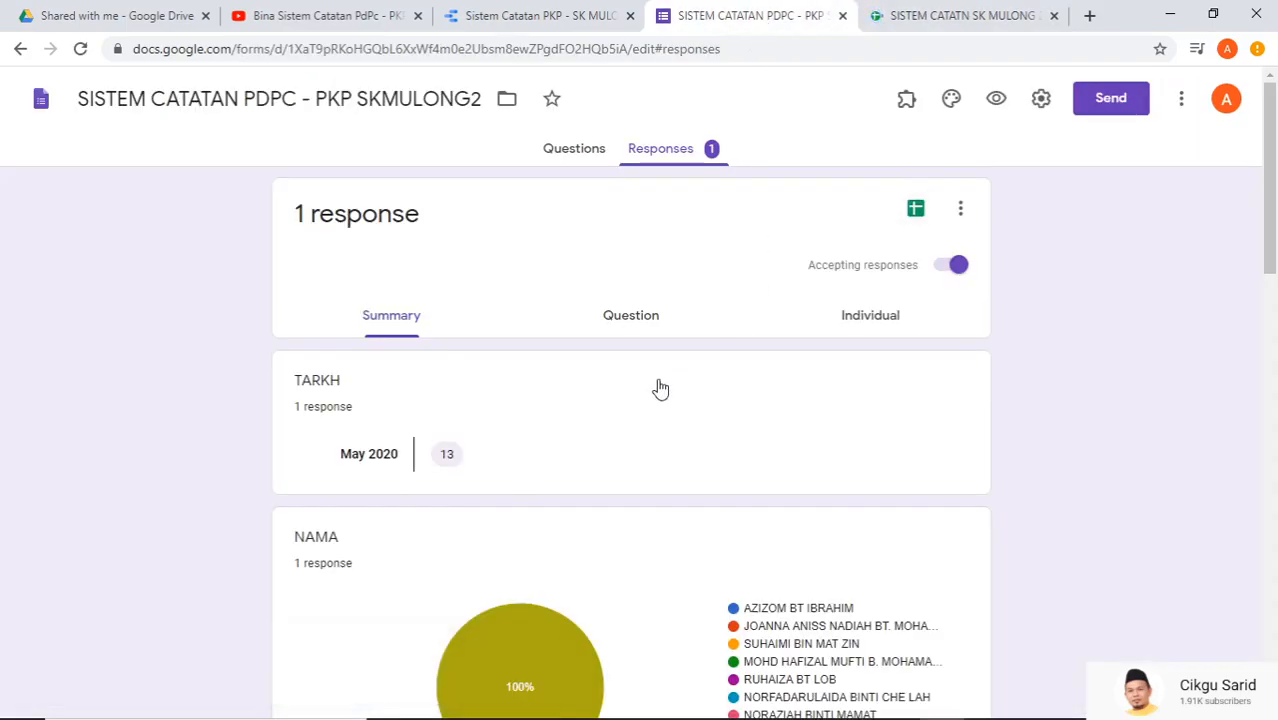
{"action": "left_click", "coordinate": [542, 15]}
{"action": "left_click", "coordinate": [893, 97]}
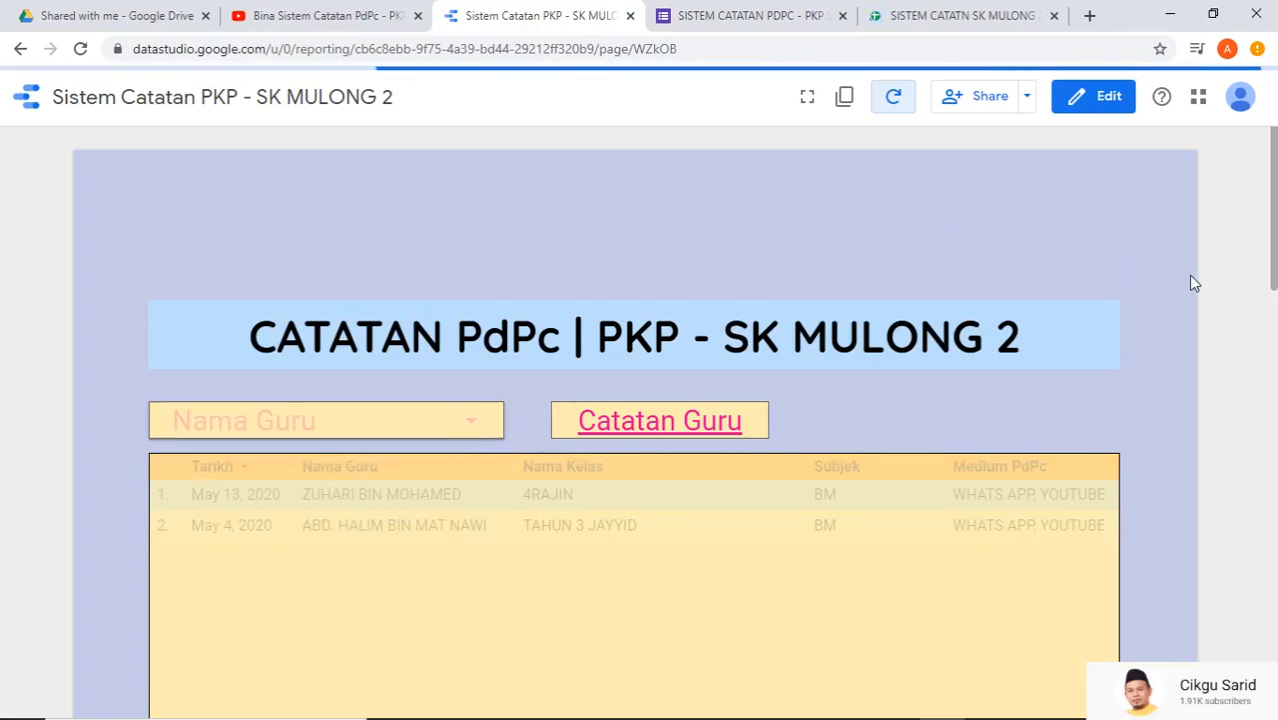
{"action": "scroll", "coordinate": [1176, 406], "scroll_direction": "down", "scroll_amount": 2}
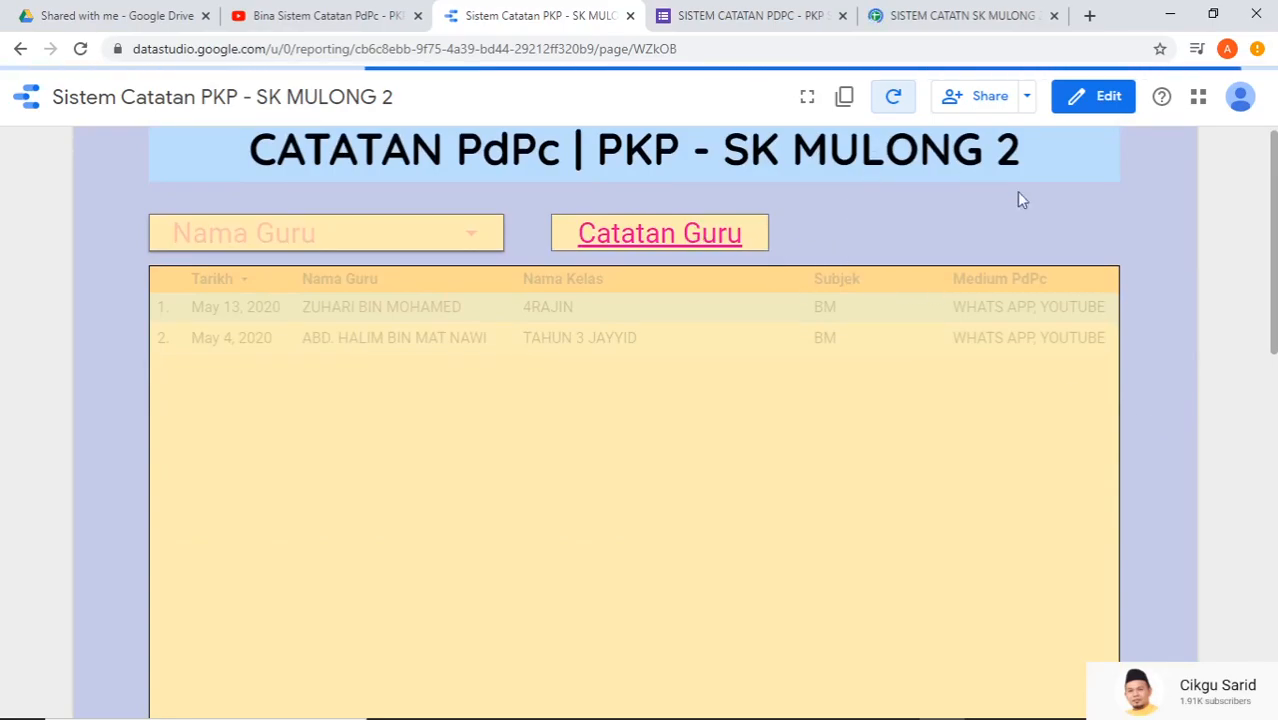
{"action": "scroll", "coordinate": [978, 157], "scroll_direction": "up", "scroll_amount": 2}
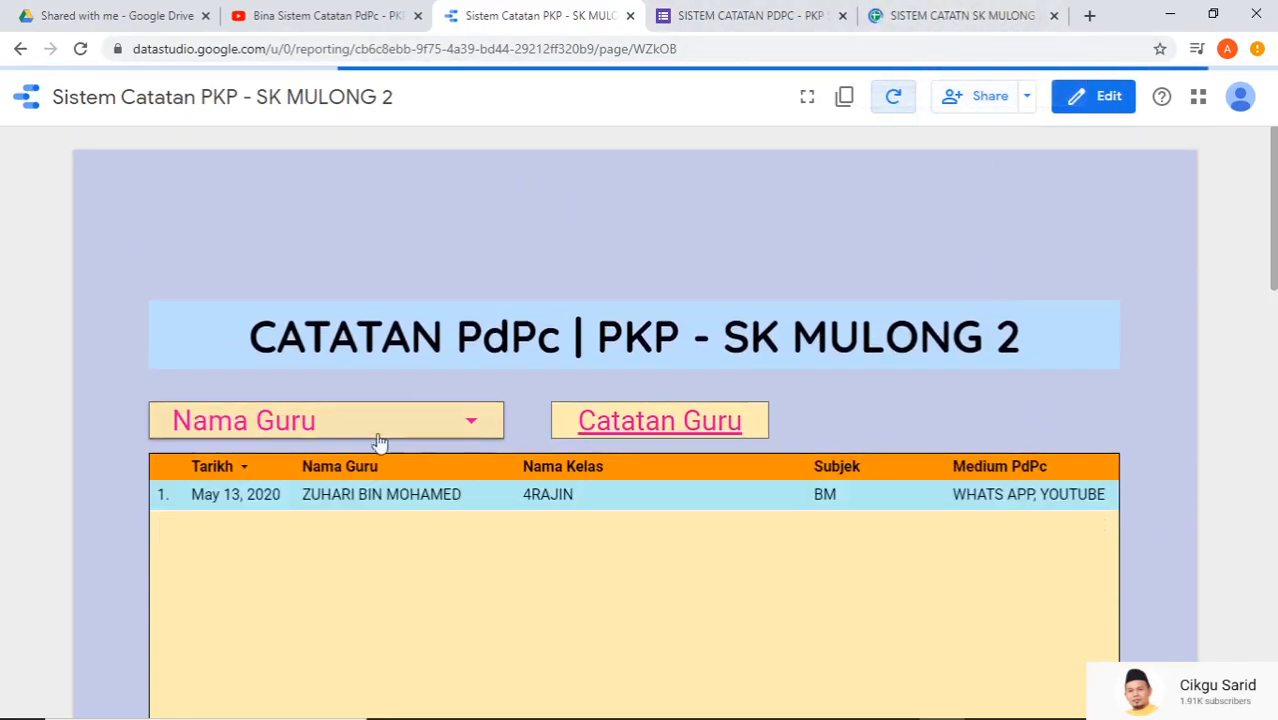
- Examine the report's subject, medium and class charts and its record table after the row deletion
{"action": "scroll", "coordinate": [906, 316], "scroll_direction": "down", "scroll_amount": 8}
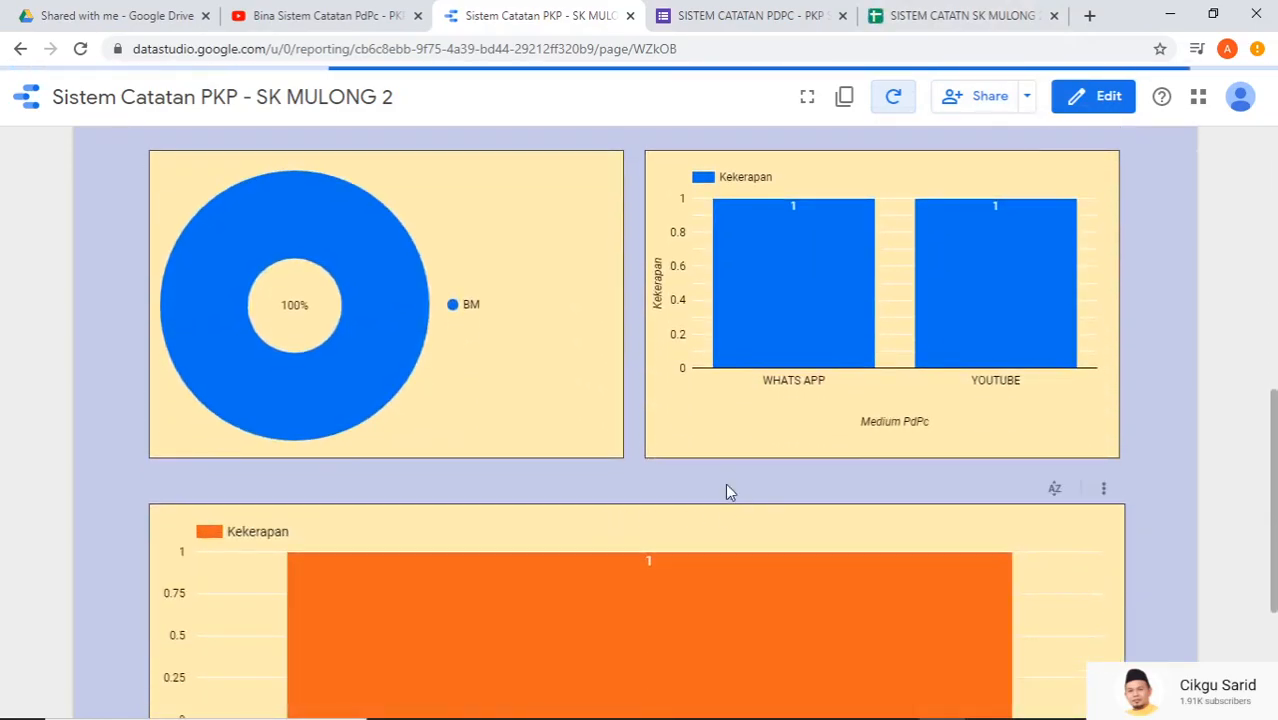
{"action": "scroll", "coordinate": [973, 404], "scroll_direction": "down", "scroll_amount": 2}
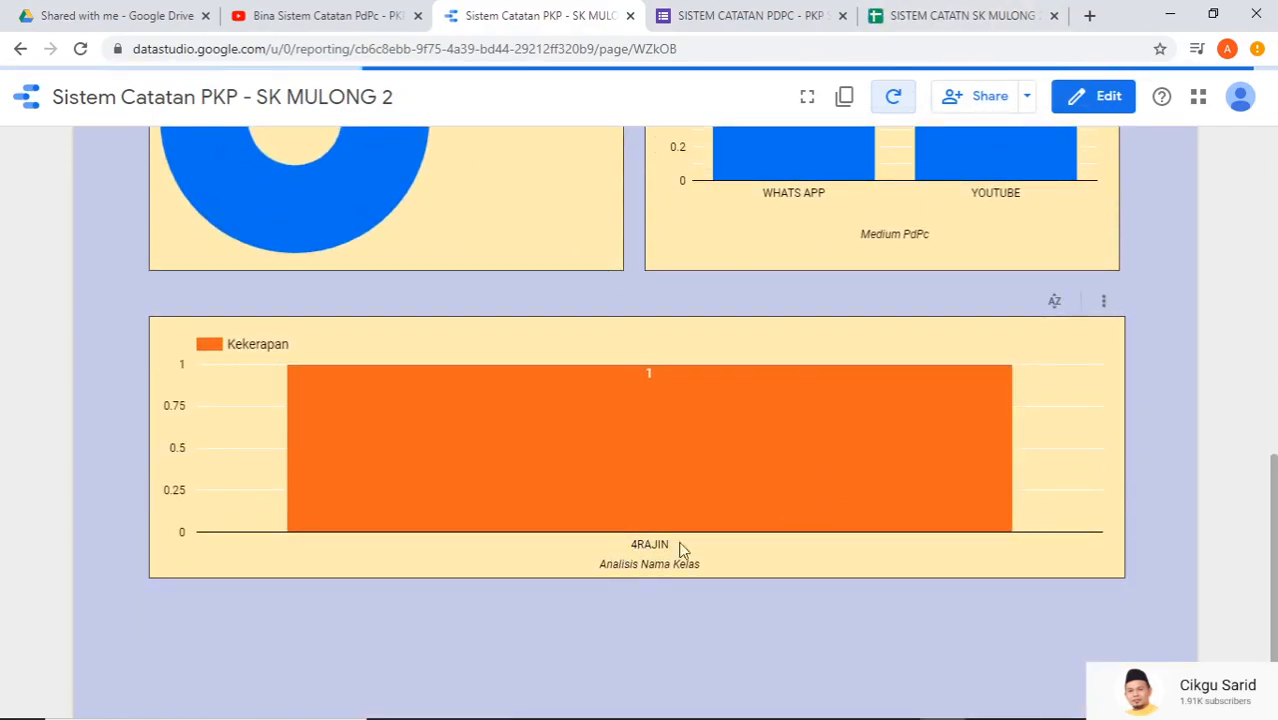
{"action": "scroll", "coordinate": [308, 408], "scroll_direction": "up", "scroll_amount": 10}
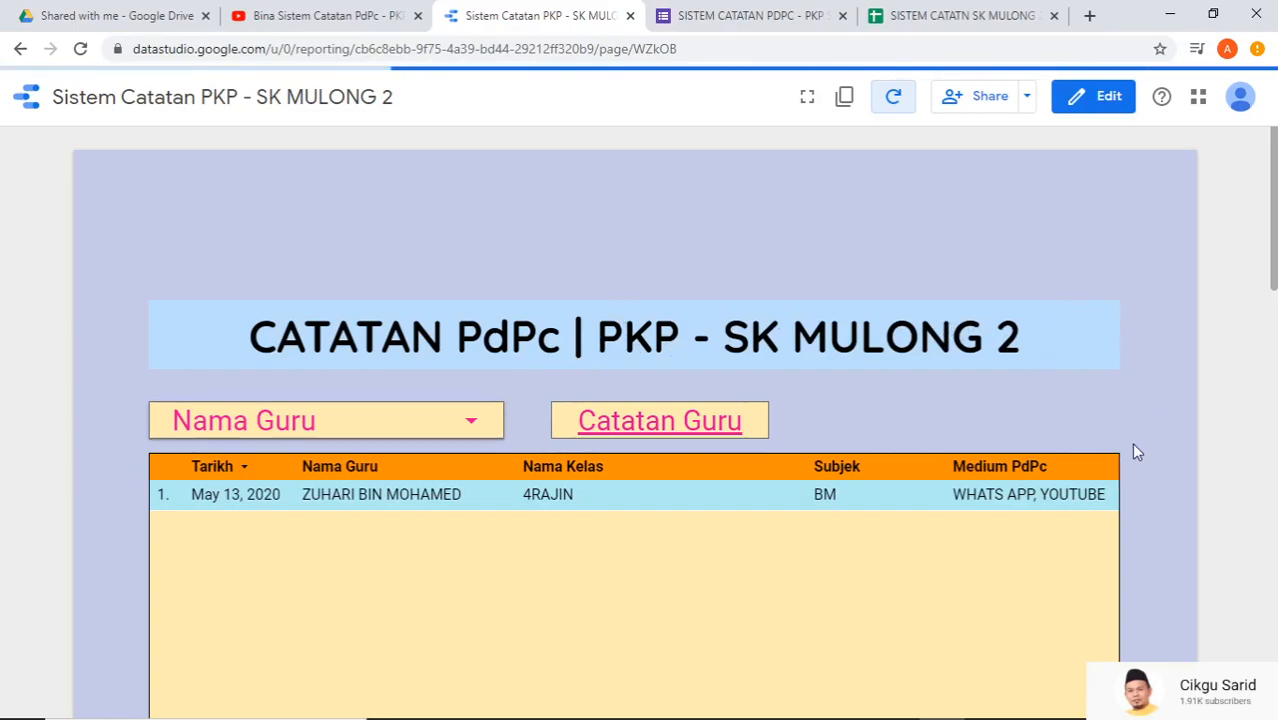
{"action": "scroll", "coordinate": [1136, 440], "scroll_direction": "down", "scroll_amount": 10}
{"action": "scroll", "coordinate": [1128, 458], "scroll_direction": "down", "scroll_amount": 1}
{"action": "scroll", "coordinate": [1120, 462], "scroll_direction": "up", "scroll_amount": 9}
{"action": "scroll", "coordinate": [1120, 463], "scroll_direction": "up", "scroll_amount": 5}
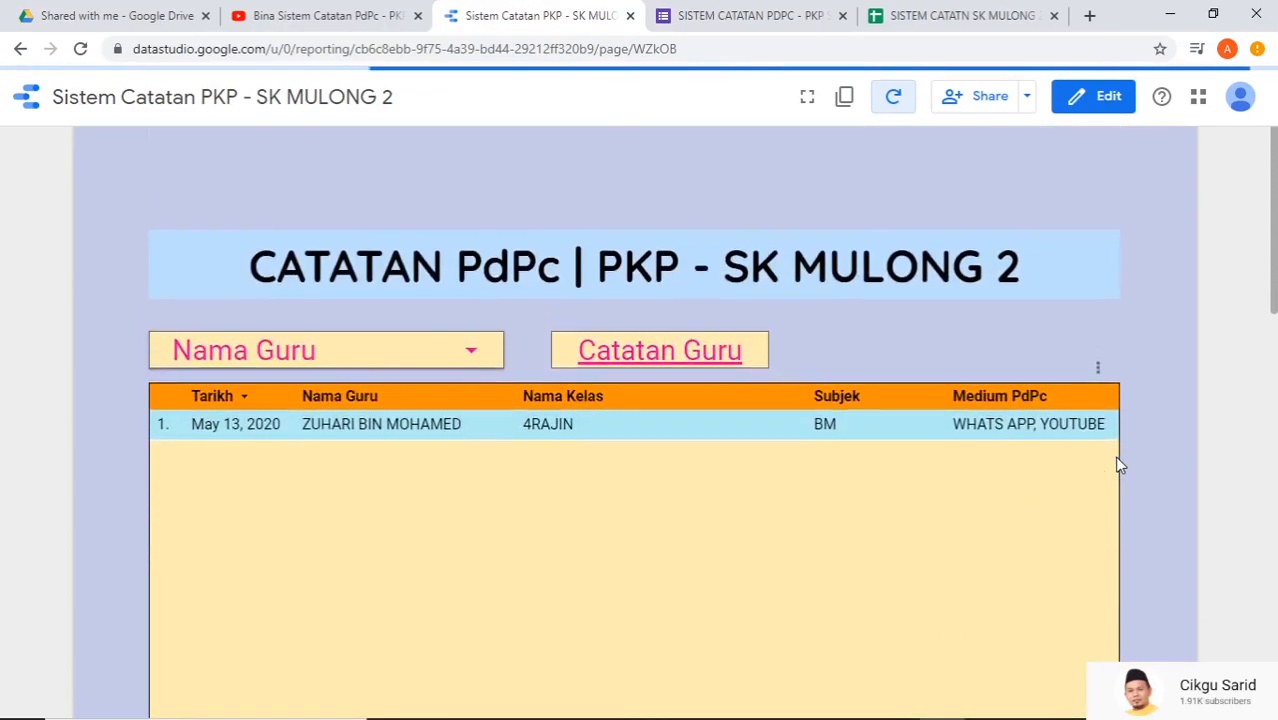